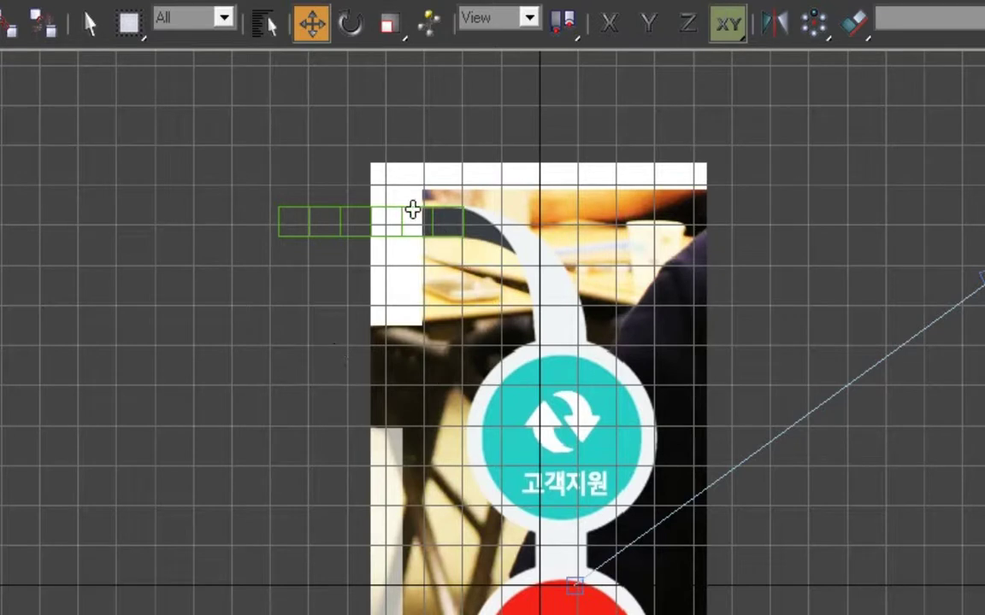
# - Replace the segmented plane at the start of the arched band with a new long horizontal plane reaching the dark flat end
pyautogui.click(330, 214)
pyautogui.press('Delete')
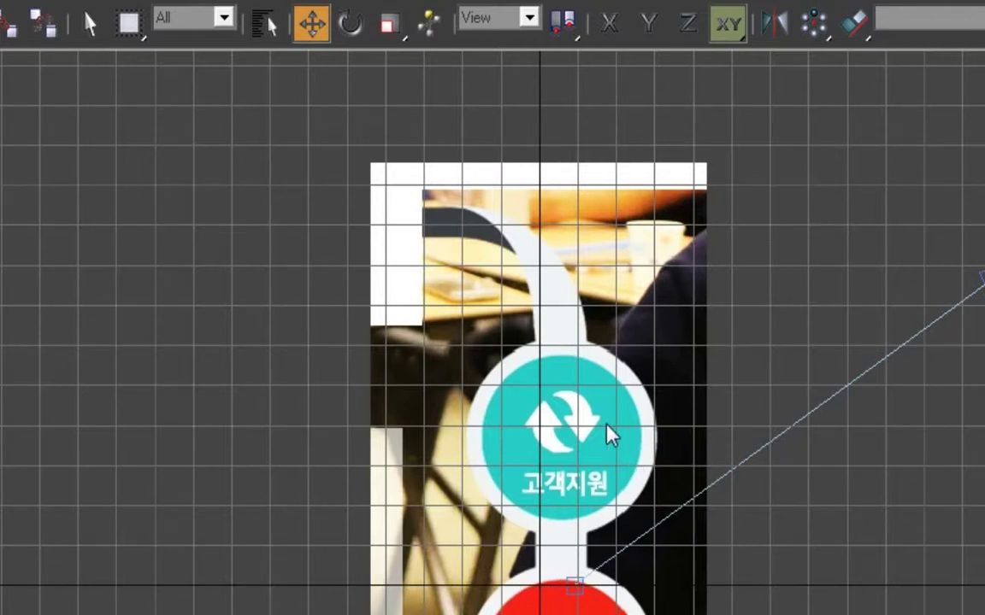
pyautogui.hotkey('ctrl', 'p')
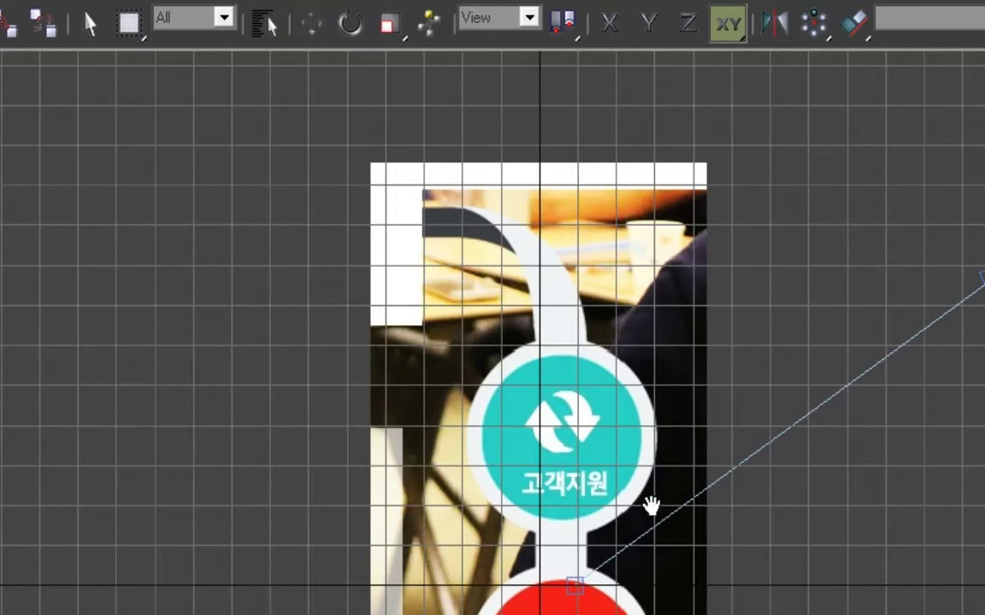
pyautogui.moveTo(641, 492); pyautogui.dragTo(631, 446)
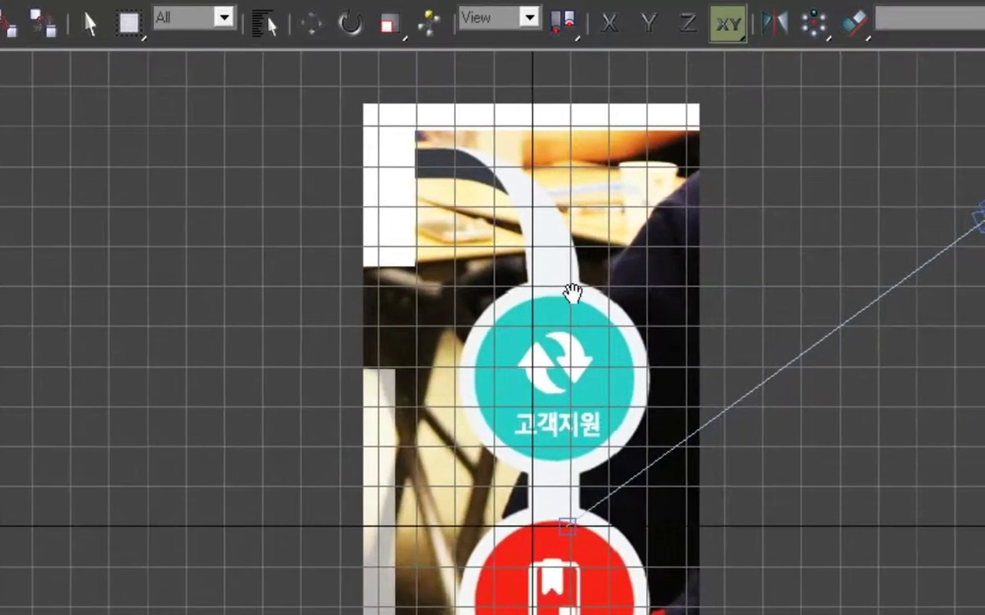
pyautogui.moveTo(571, 241); pyautogui.dragTo(510, 281)
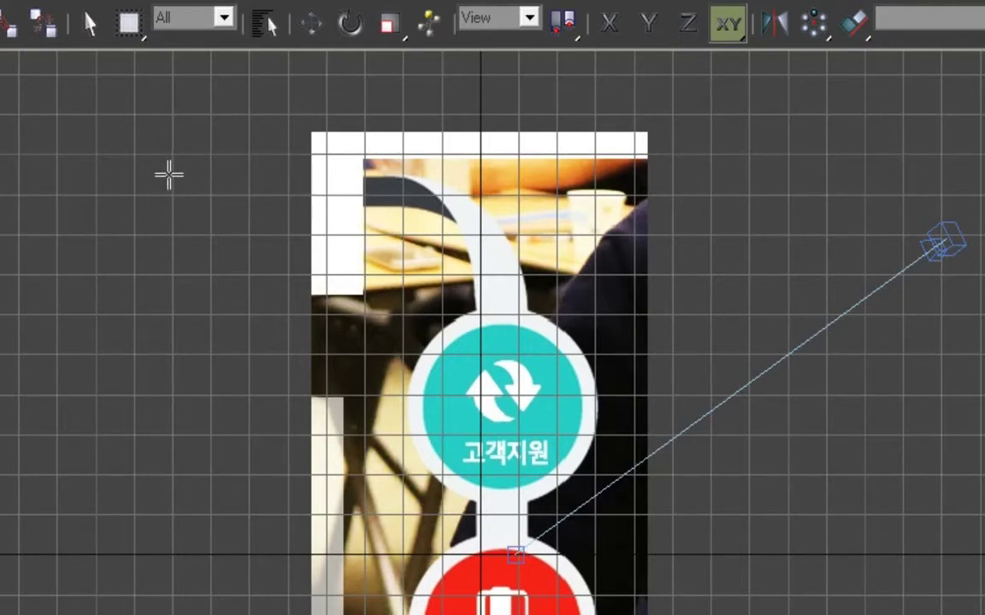
pyautogui.moveTo(169, 175); pyautogui.dragTo(404, 207)
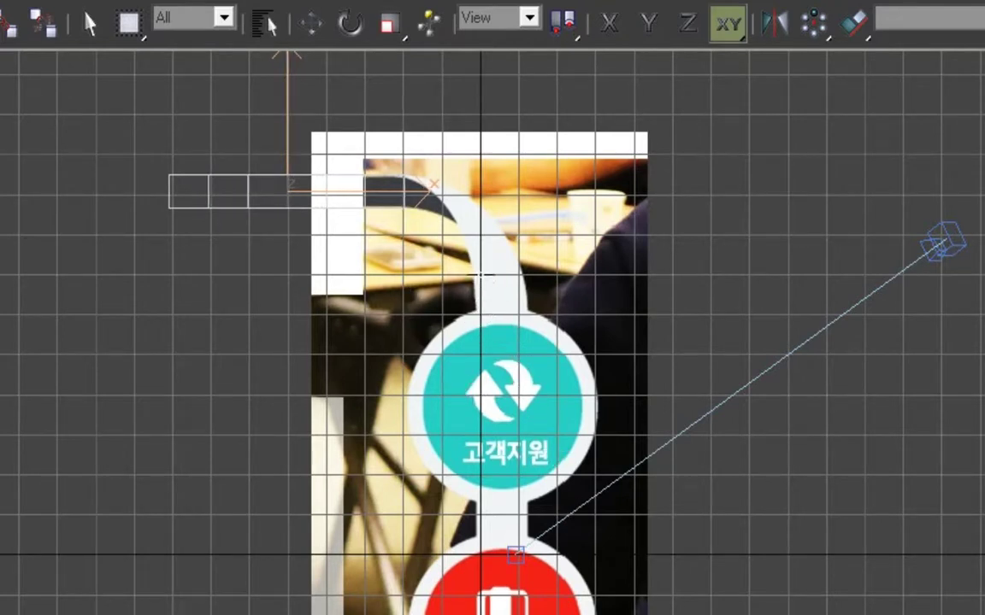
# - Draw a small plane over the lower end of the white band, just above the turquoise 고객지원 circle
pyautogui.click(480, 281)
pyautogui.moveTo(480, 280); pyautogui.dragTo(524, 310)
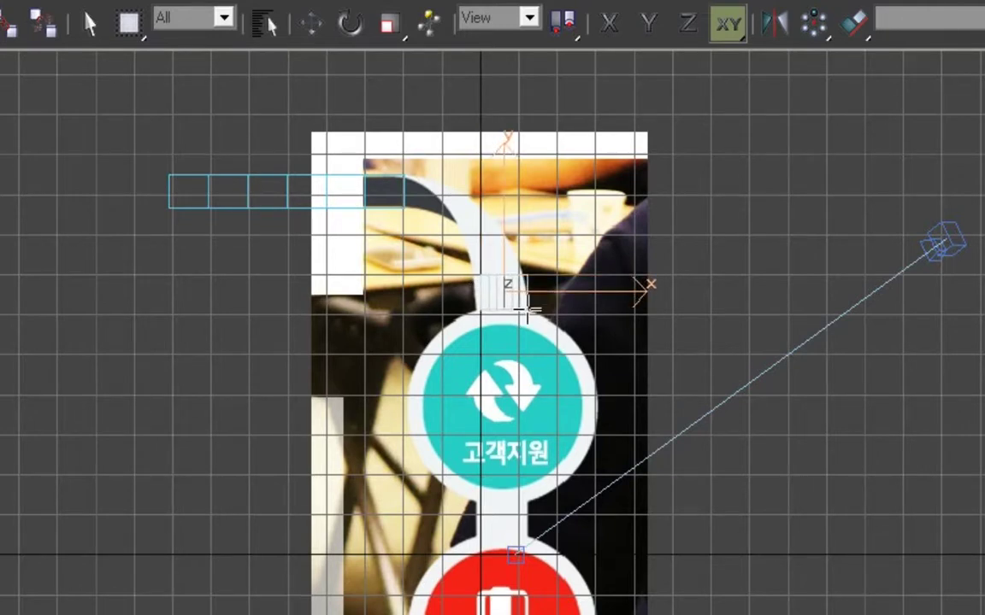
pyautogui.press('w')
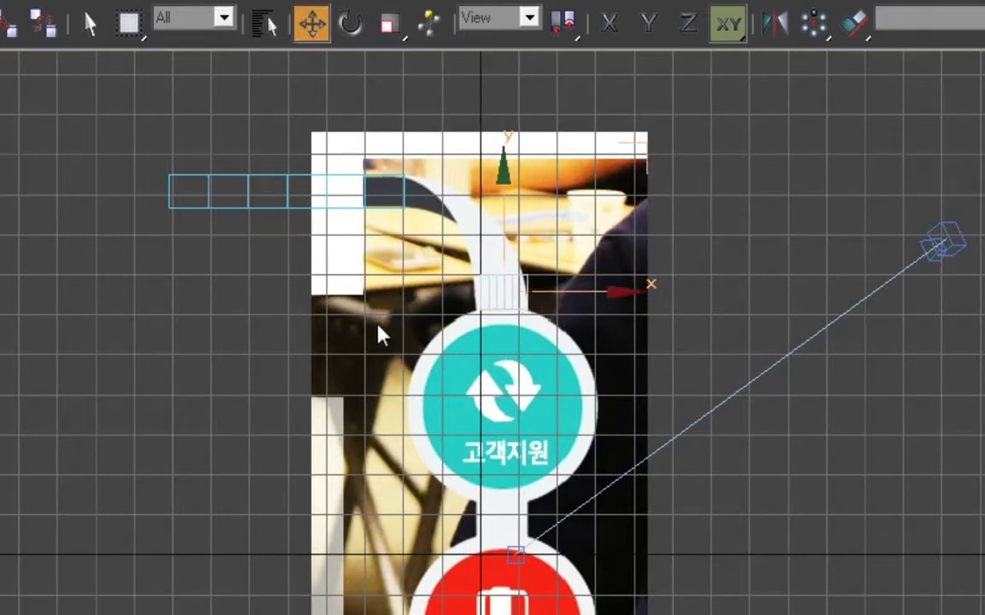
pyautogui.click(238, 208)
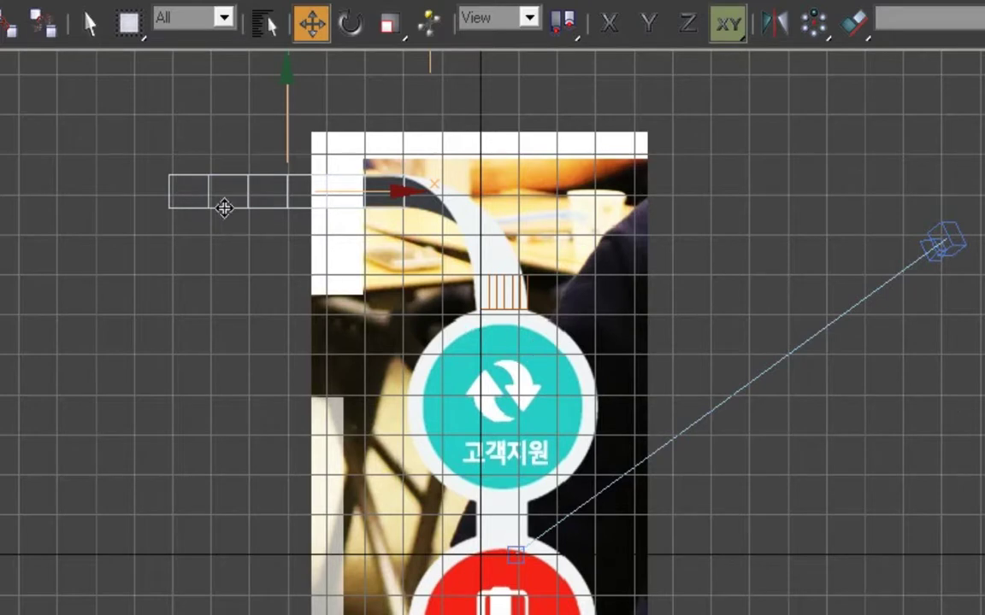
pyautogui.moveTo(127, 108); pyautogui.dragTo(411, 292)
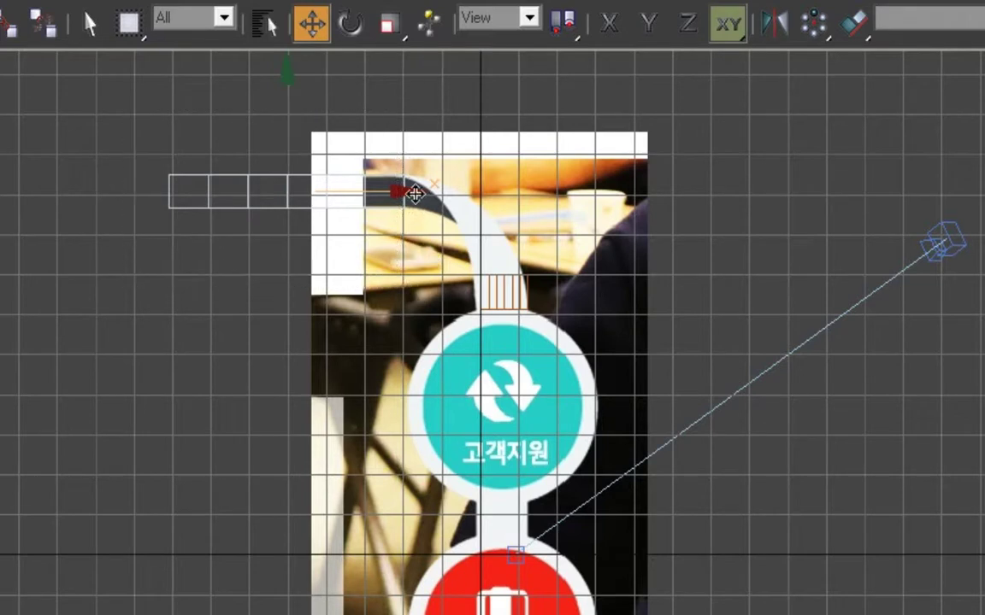
pyautogui.moveTo(290, 152)
pyautogui.mouseDown()
pyautogui.moveTo(288, 128)
pyautogui.moveTo(292, 152)
pyautogui.mouseUp()
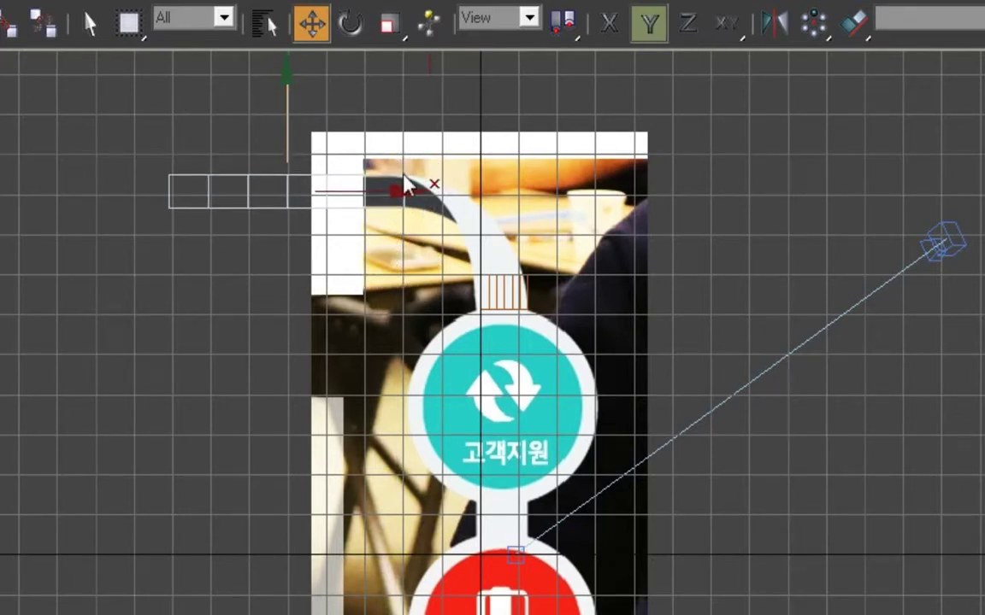
# - Remove the small plane's inner segments and convert it to an Editable Mesh
pyautogui.click(503, 288)
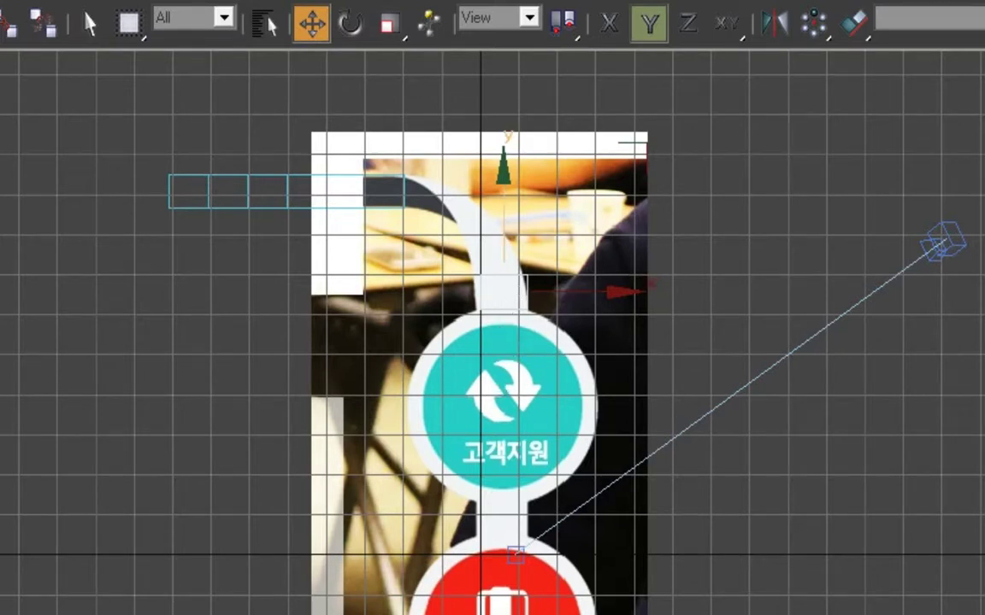
pyautogui.moveTo(562, 262); pyautogui.dragTo(435, 337)
pyautogui.rightClick(527, 292)
pyautogui.moveTo(625, 478)
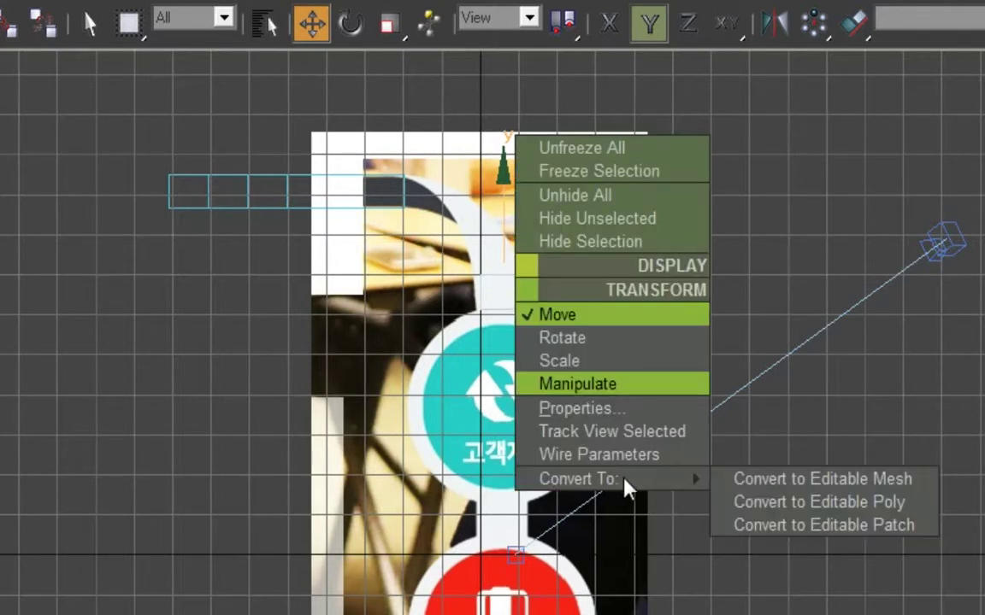
pyautogui.click(804, 486)
pyautogui.click(611, 359)
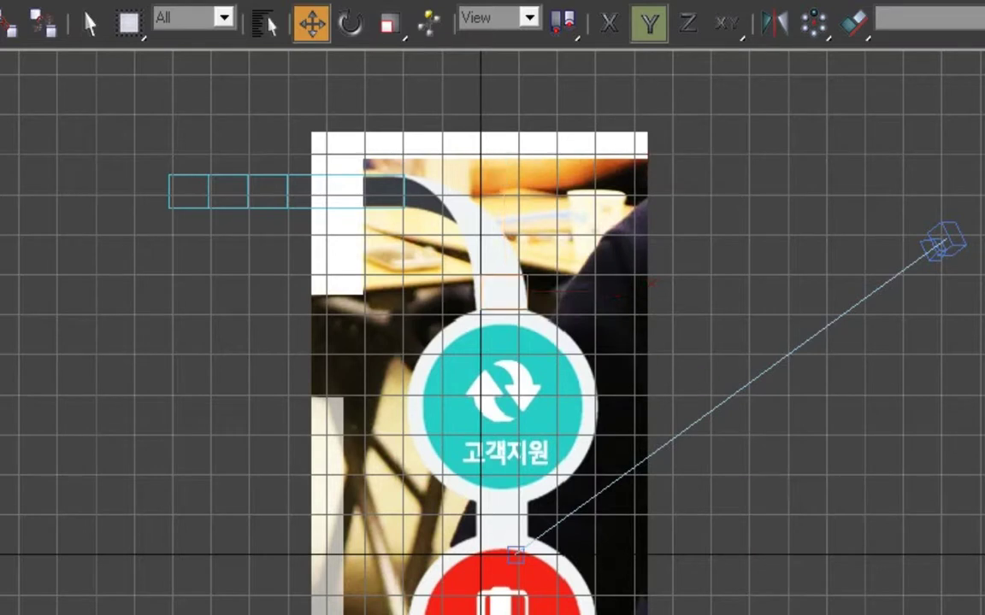
# - Extend the small mesh's bottom edge straight down to the turquoise circle's upper rim, adding a second face
pyautogui.click(439, 261)
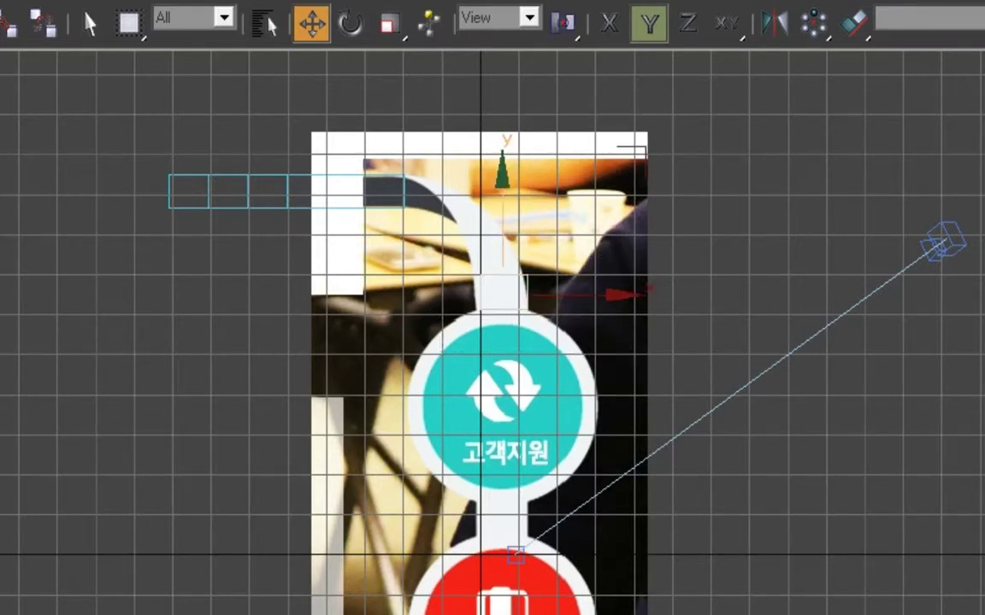
pyautogui.click(526, 299)
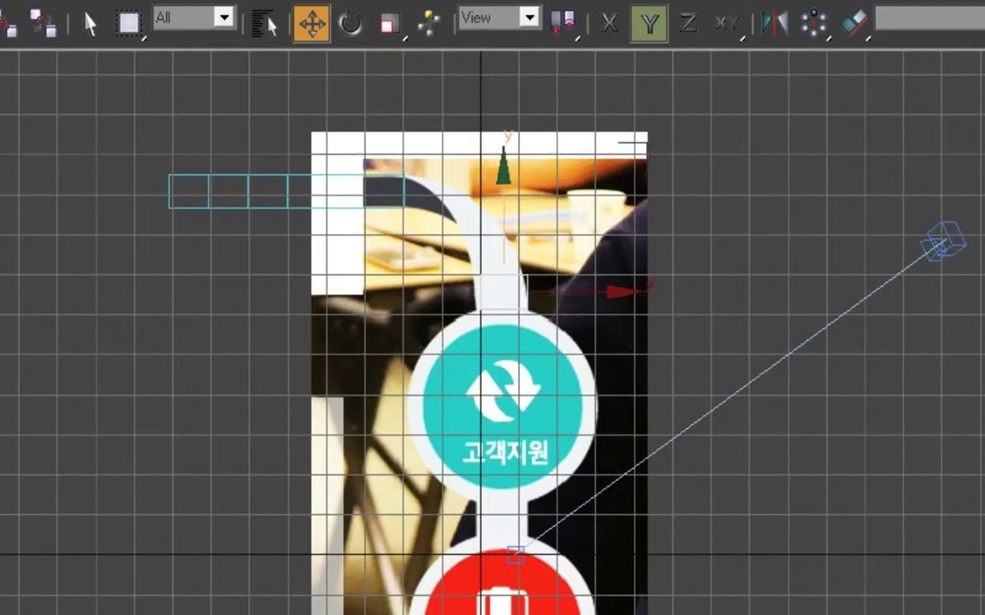
pyautogui.click(737, 388)
pyautogui.click(503, 309)
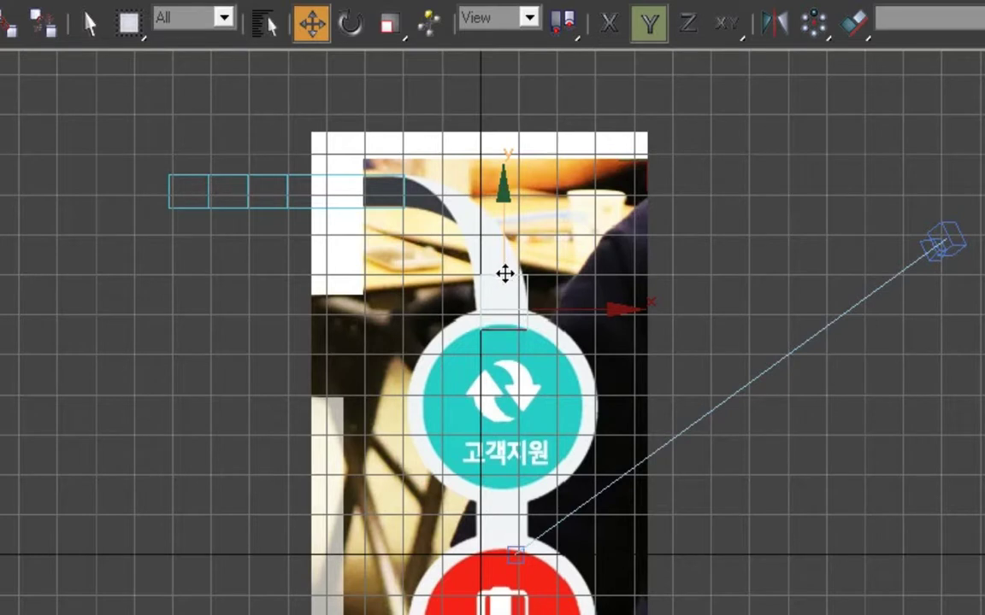
pyautogui.moveTo(504, 272)
pyautogui.mouseDown()
pyautogui.moveTo(504, 292)
pyautogui.moveTo(503, 253)
pyautogui.mouseUp()
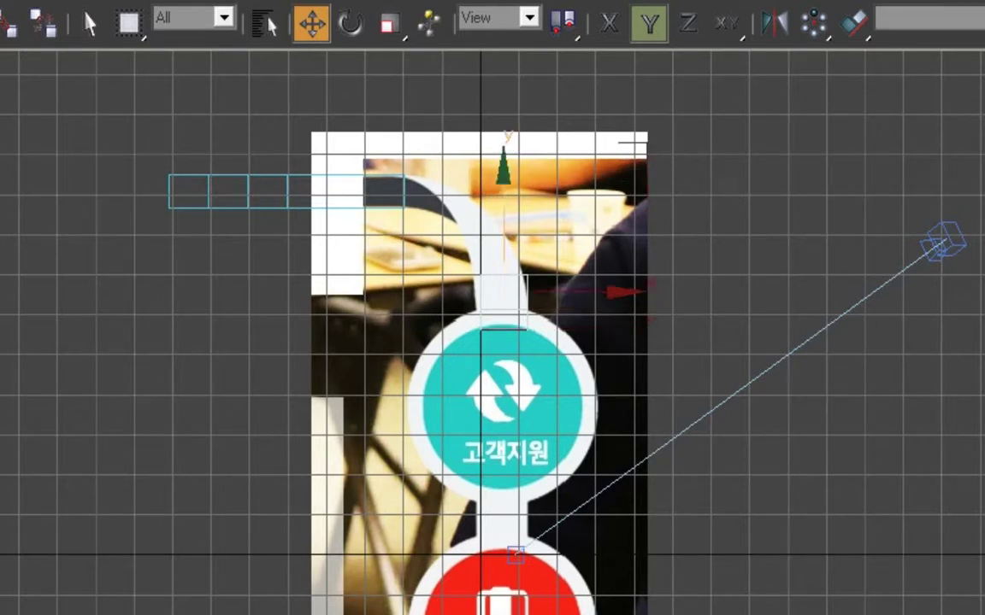
# - Convert the long horizontal plane to an Editable Mesh
pyautogui.click(402, 198)
pyautogui.rightClick(402, 198)
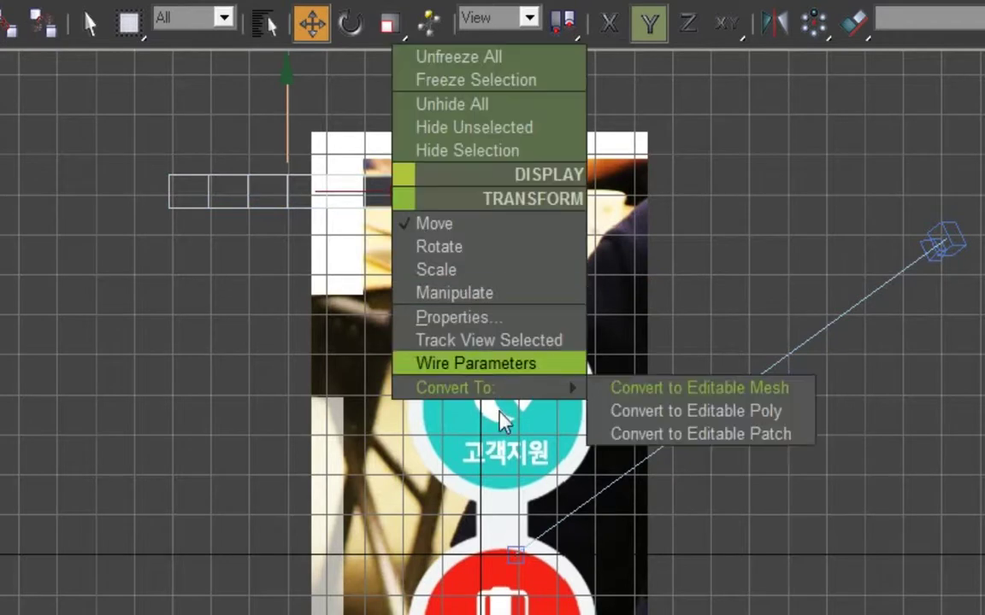
pyautogui.click(635, 388)
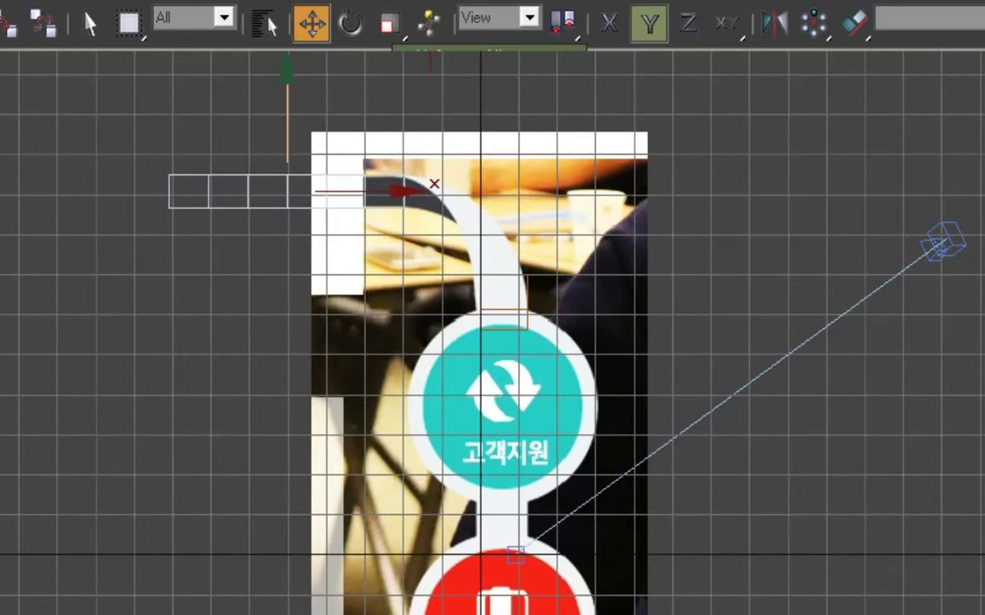
# - Move the small mesh about one grid square backward along Y in the top view, offsetting it from the long mesh
pyautogui.hotkey('alt', 'w')
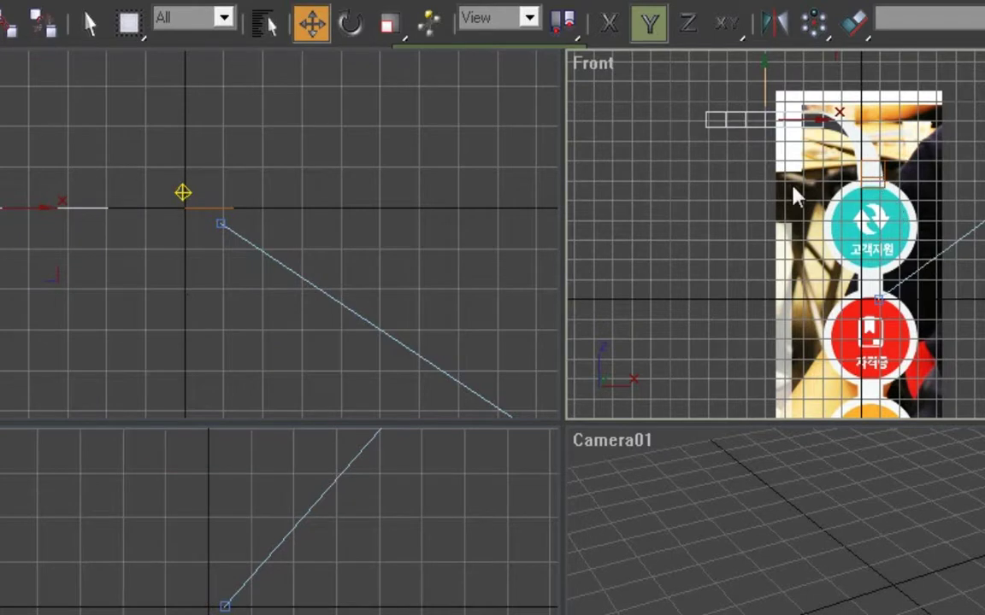
pyautogui.click(656, 225)
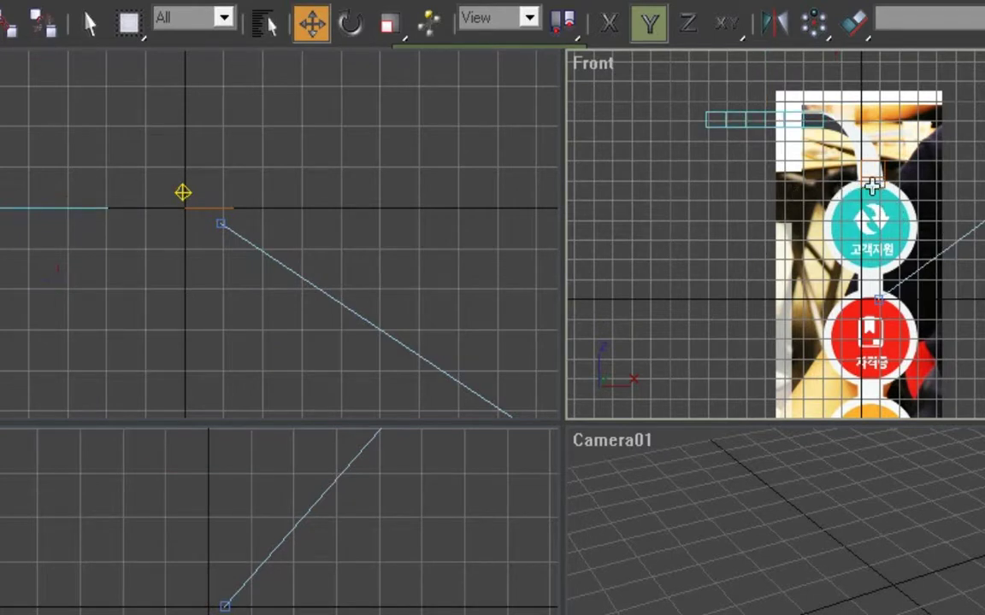
pyautogui.click(871, 185)
pyautogui.click(220, 209)
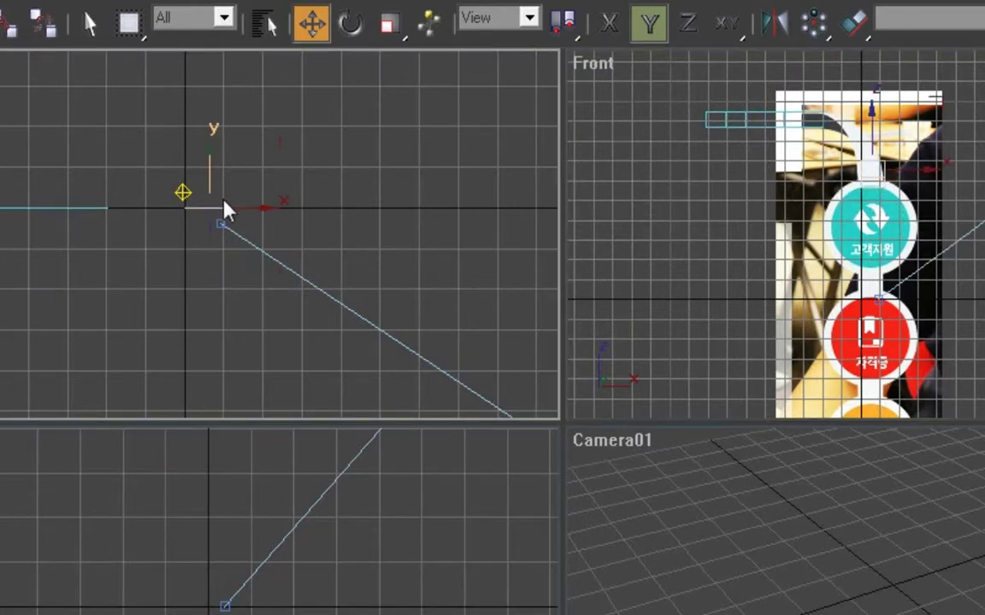
pyautogui.moveTo(211, 158); pyautogui.dragTo(211, 140)
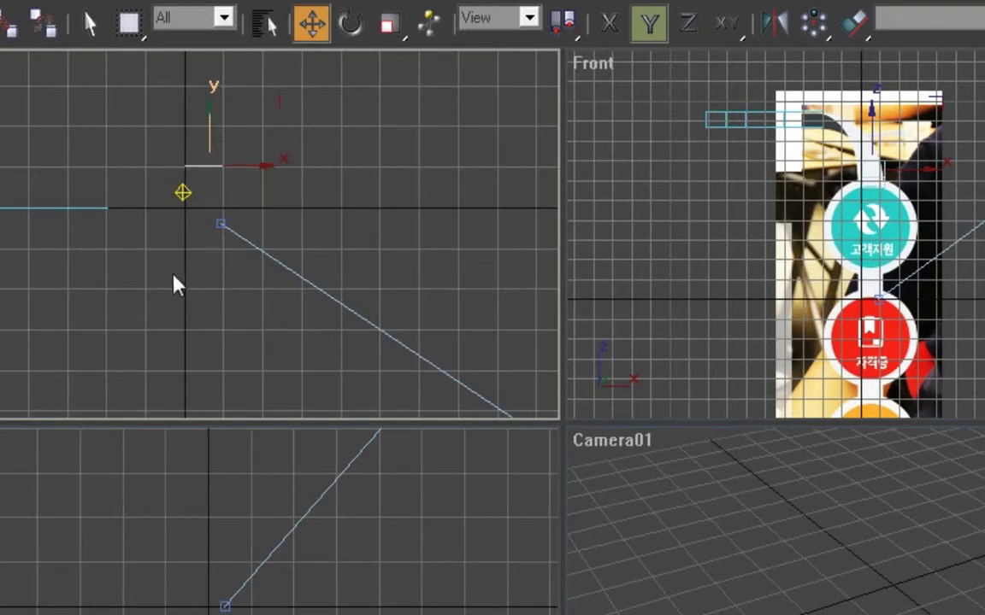
pyautogui.click(816, 270)
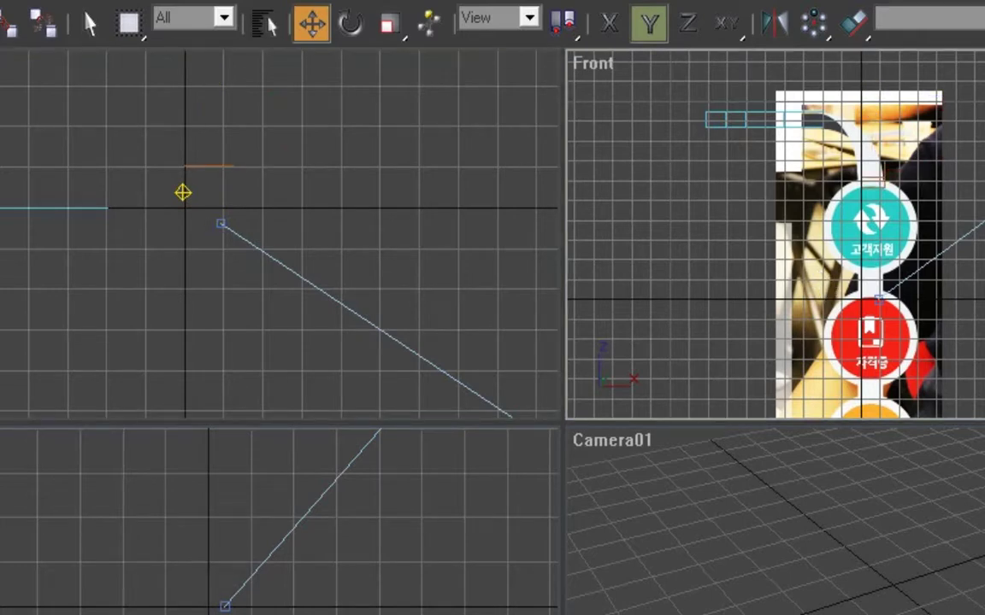
# - Hide the camera and its target in the scene
pyautogui.hotkey('alt', 'w')
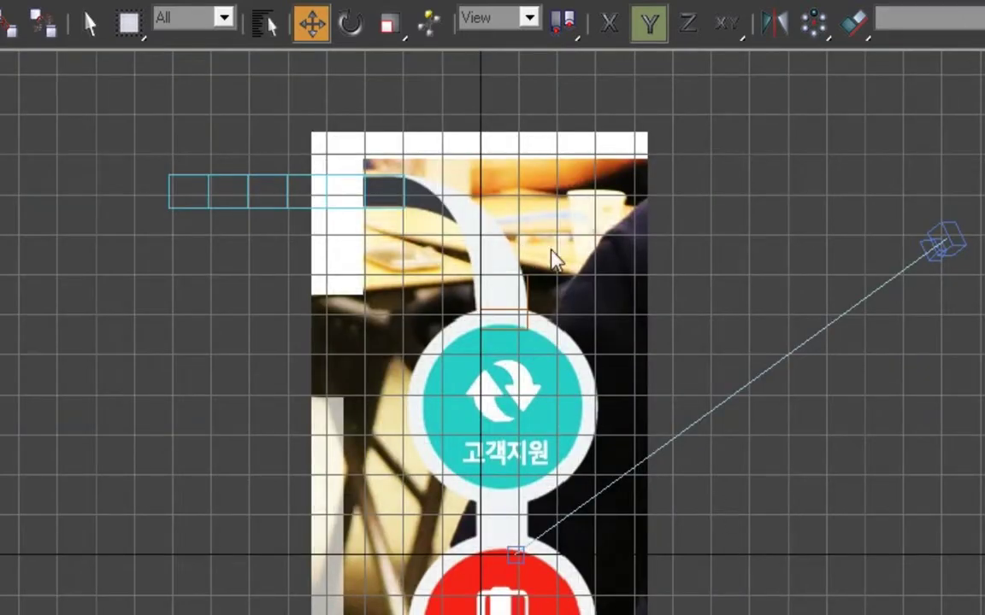
pyautogui.moveTo(884, 193); pyautogui.dragTo(965, 277)
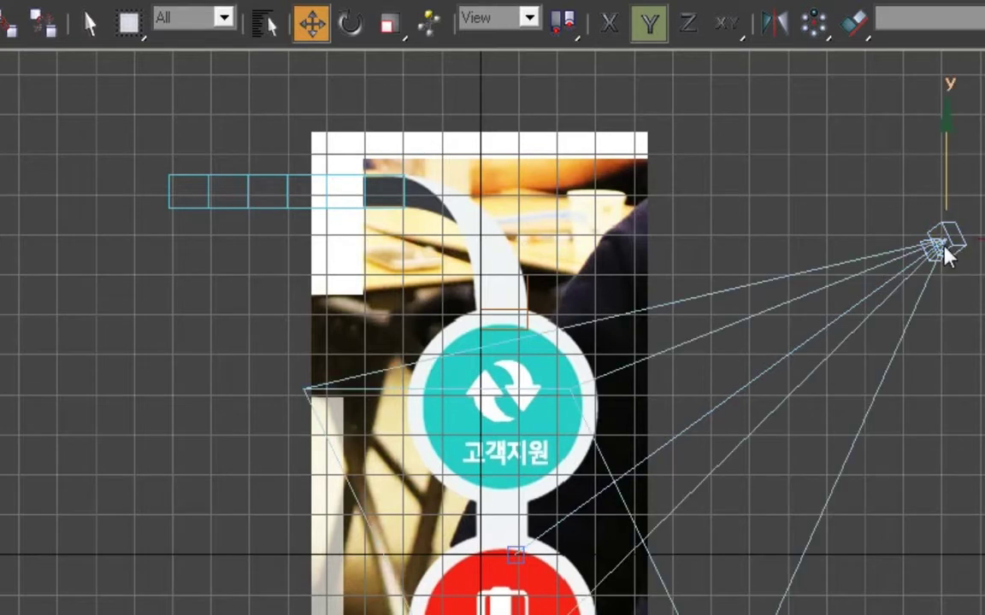
pyautogui.rightClick(947, 257)
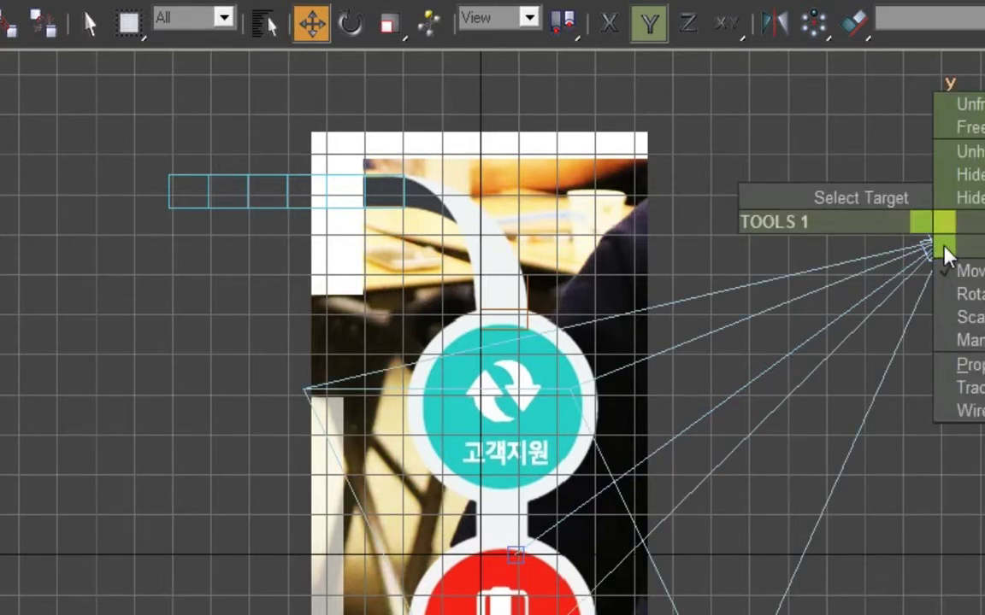
pyautogui.click(972, 205)
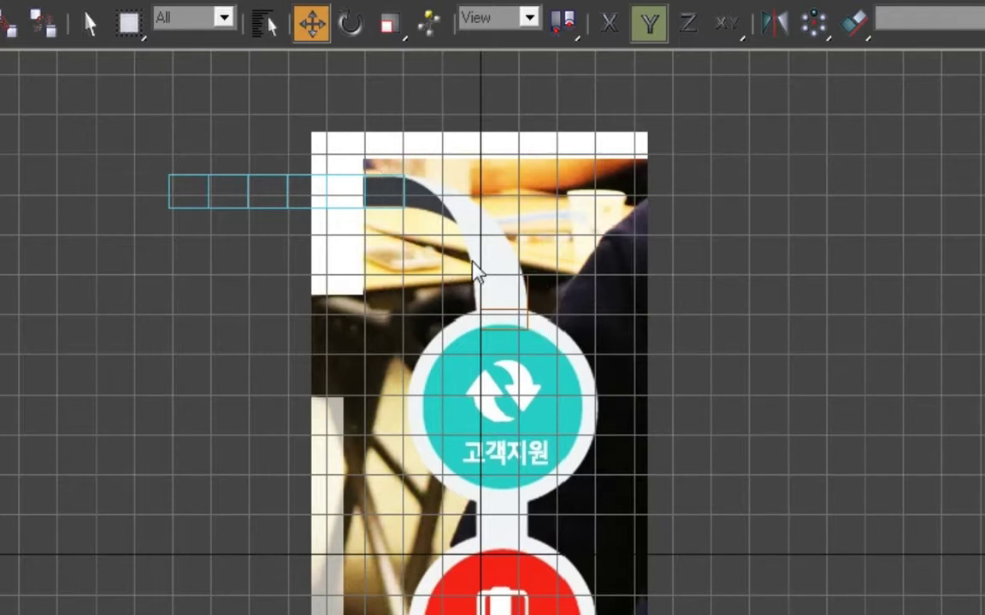
pyautogui.click(495, 275)
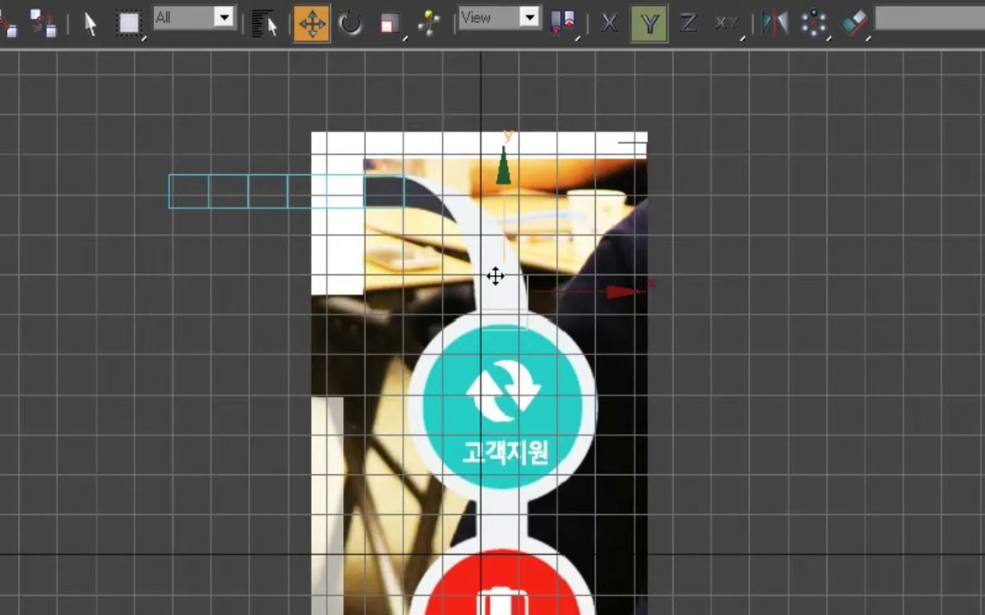
pyautogui.moveTo(580, 351); pyautogui.dragTo(446, 257)
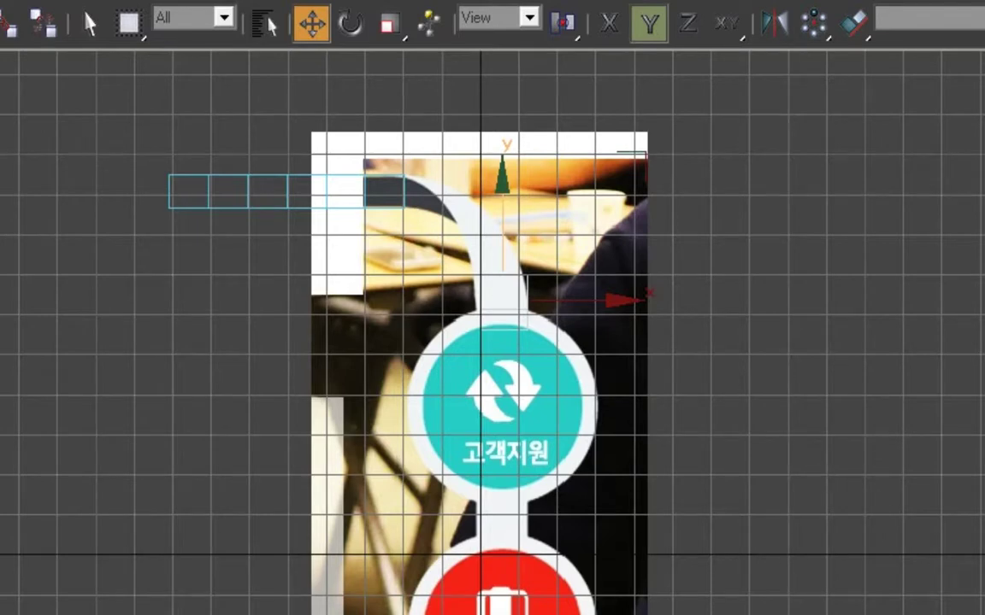
# - Change the Camera01 view to a maximized User view and examine how the two meshes are offset in depth
pyautogui.hotkey('alt', 'w')
pyautogui.click(812, 564)
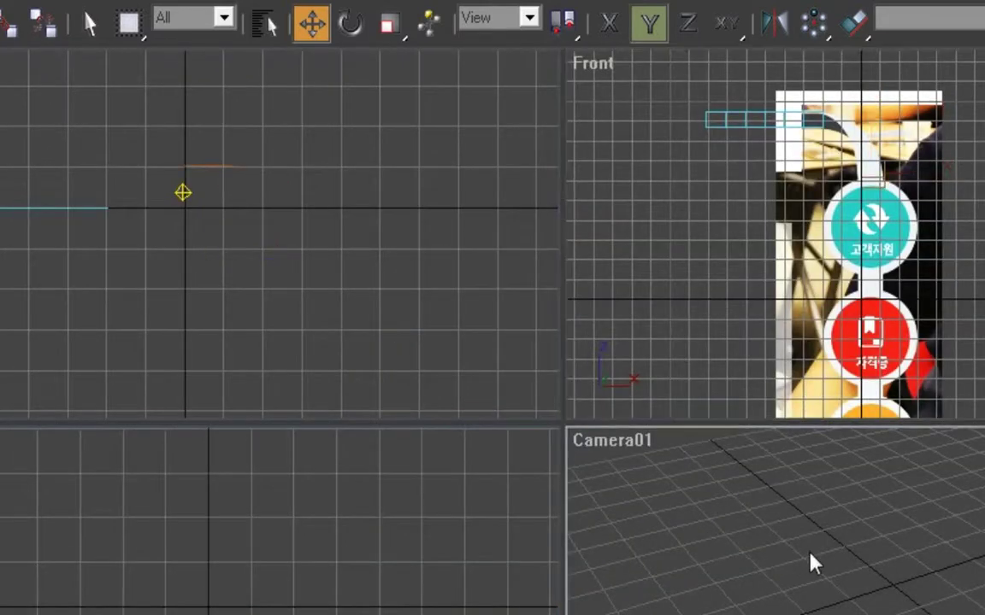
pyautogui.press('u')
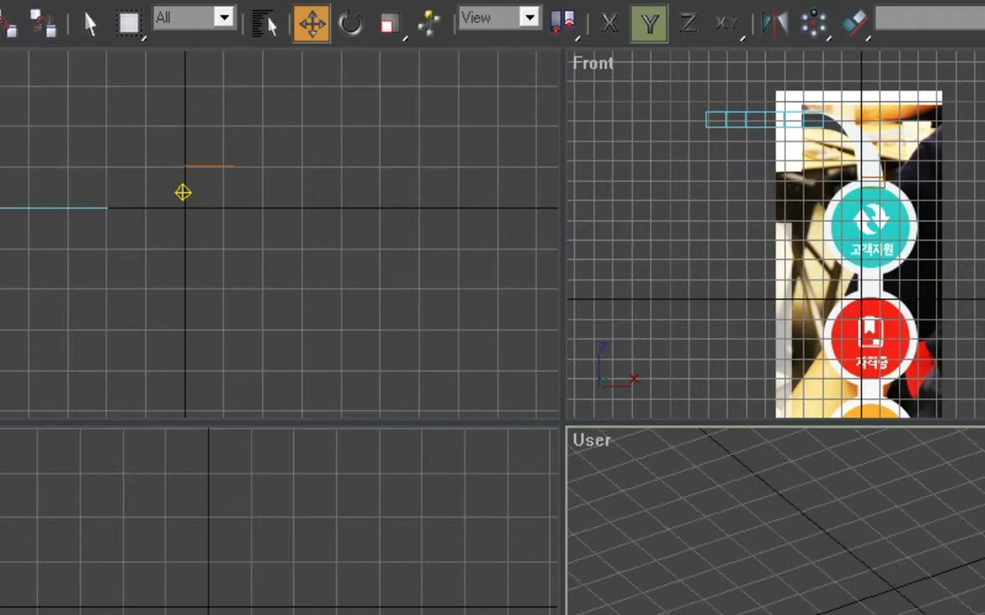
pyautogui.hotkey('alt', 'w')
pyautogui.hotkey('ctrl', 'p')
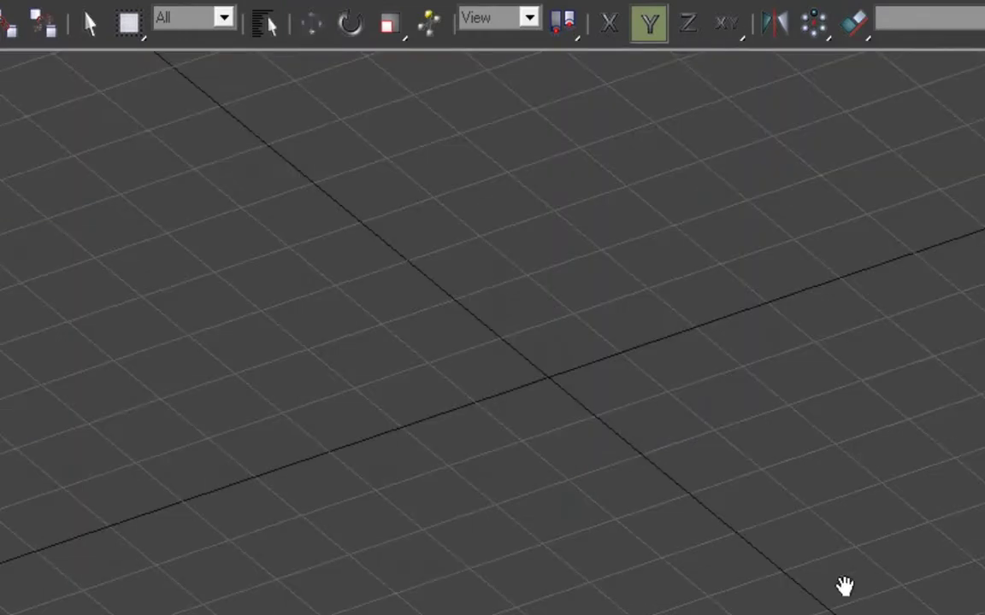
pyautogui.moveTo(675, 481); pyautogui.dragTo(690, 556)
pyautogui.scroll(-6, 557, 374)
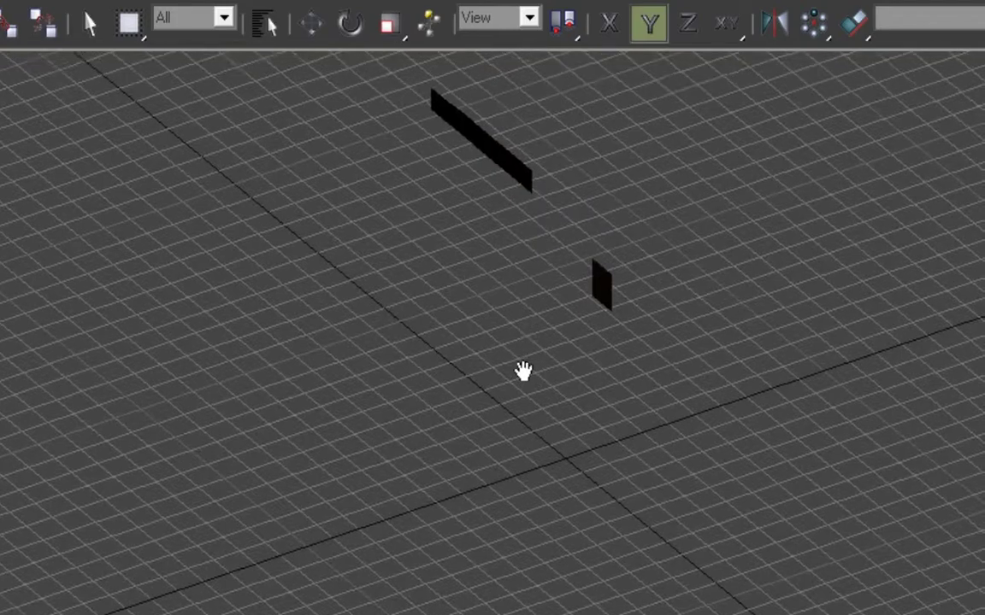
pyautogui.moveTo(523, 370); pyautogui.dragTo(503, 435)
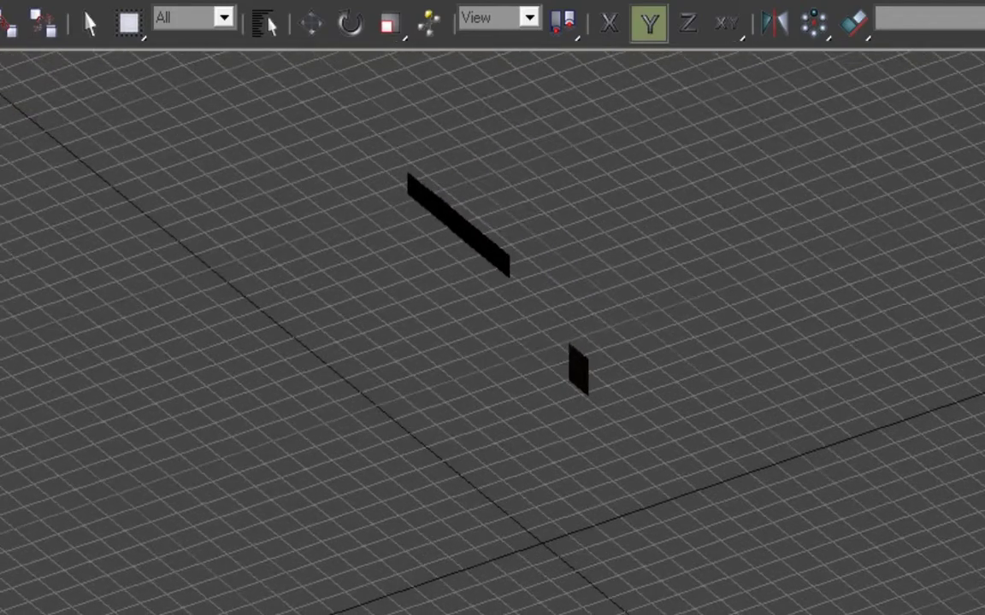
# - Create a new Standard material and apply it to both the long and the small mesh
pyautogui.keyDown('alt'); pyautogui.moveTo(765, 567); pyautogui.dragTo(572, 292, button='middle'); pyautogui.keyUp('alt')
pyautogui.click(312, 24)
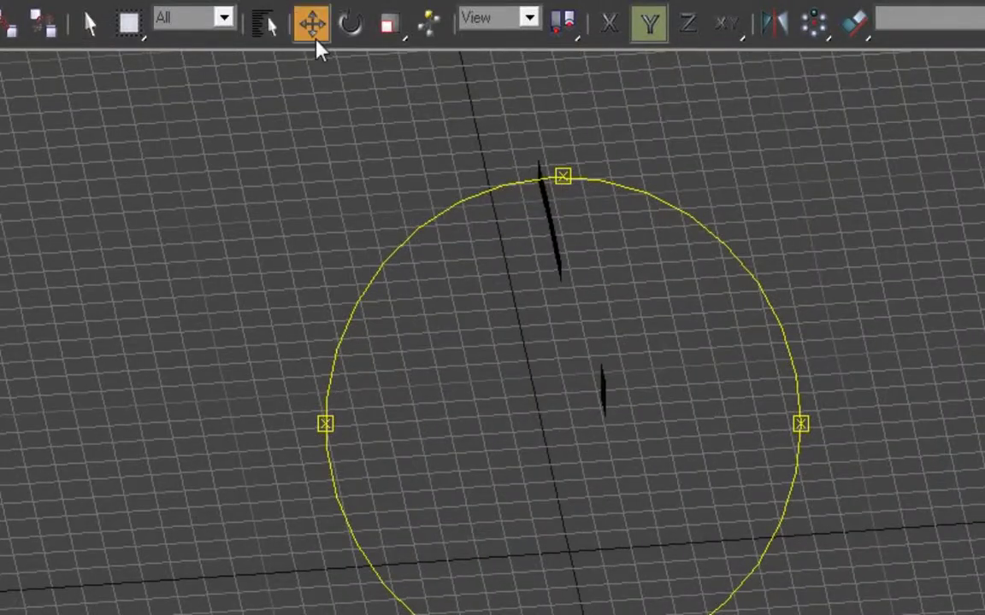
pyautogui.press('m')
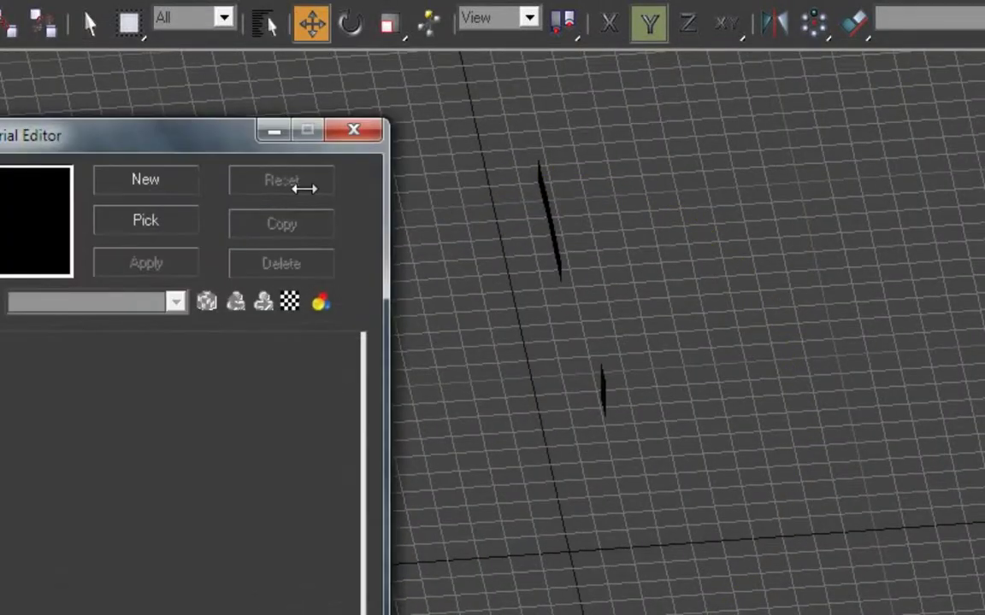
pyautogui.click(154, 184)
pyautogui.click(615, 371)
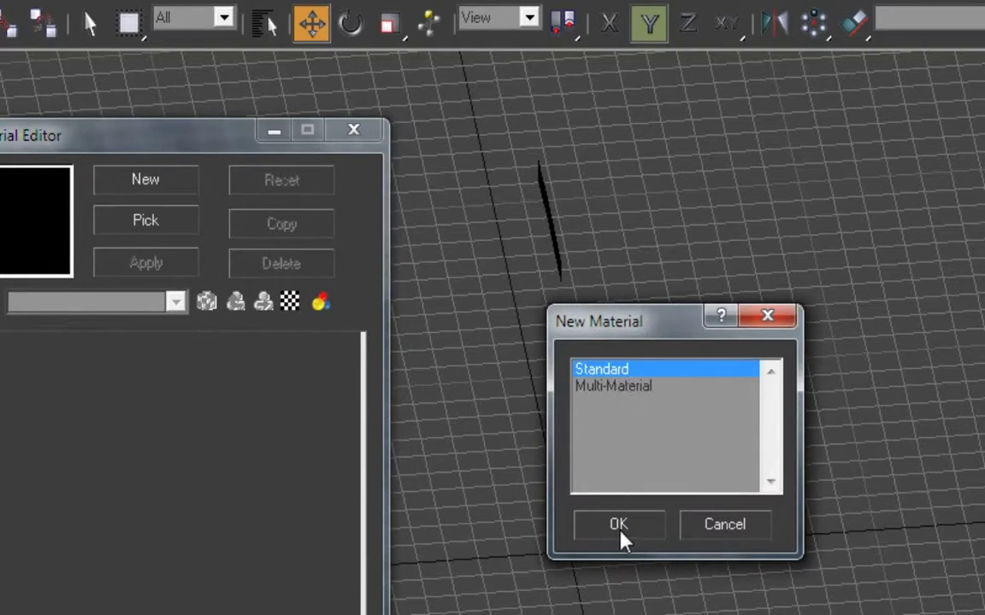
pyautogui.click(618, 523)
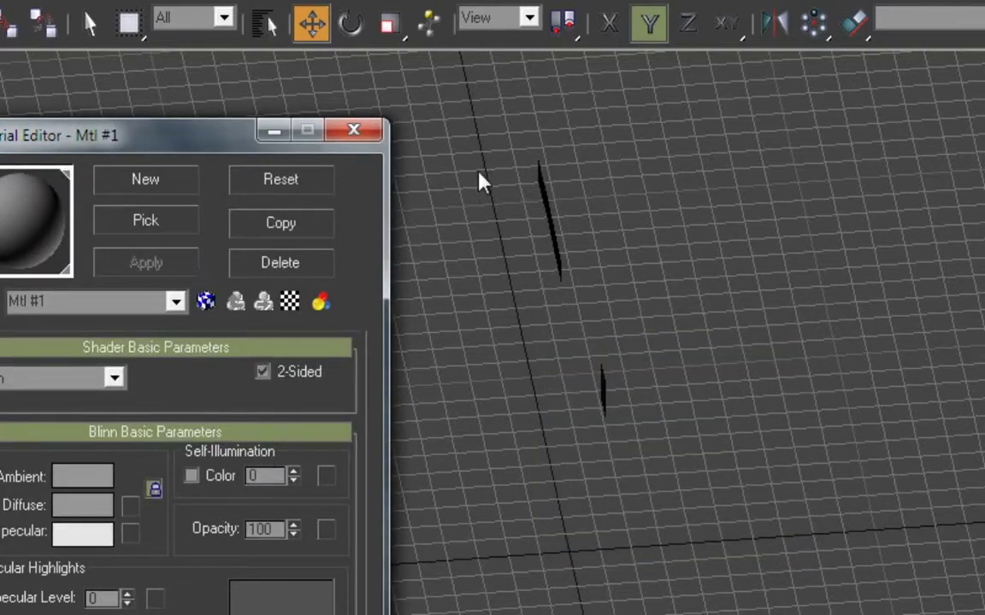
pyautogui.moveTo(481, 183); pyautogui.dragTo(668, 448)
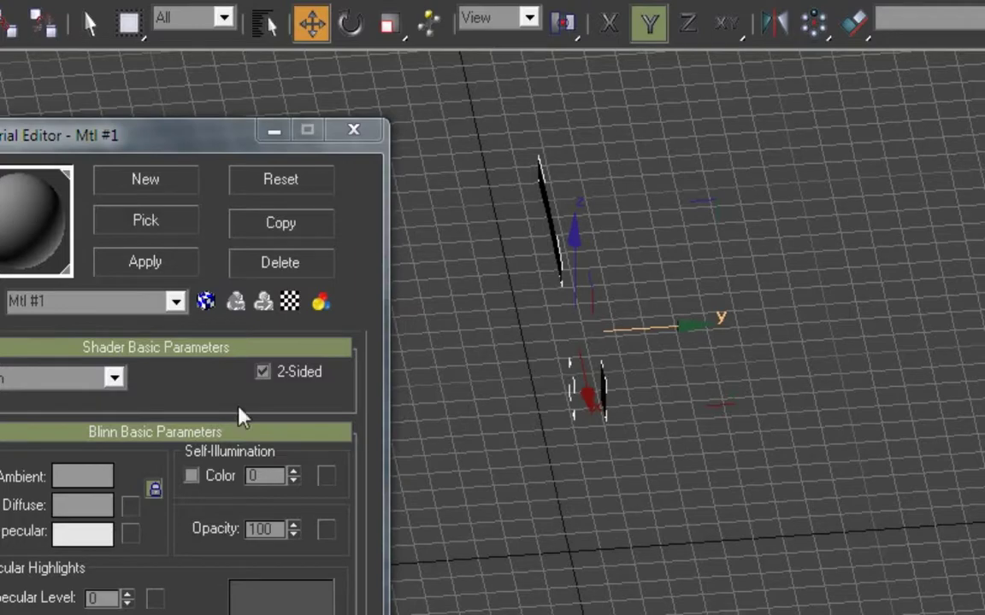
pyautogui.click(147, 265)
pyautogui.click(353, 130)
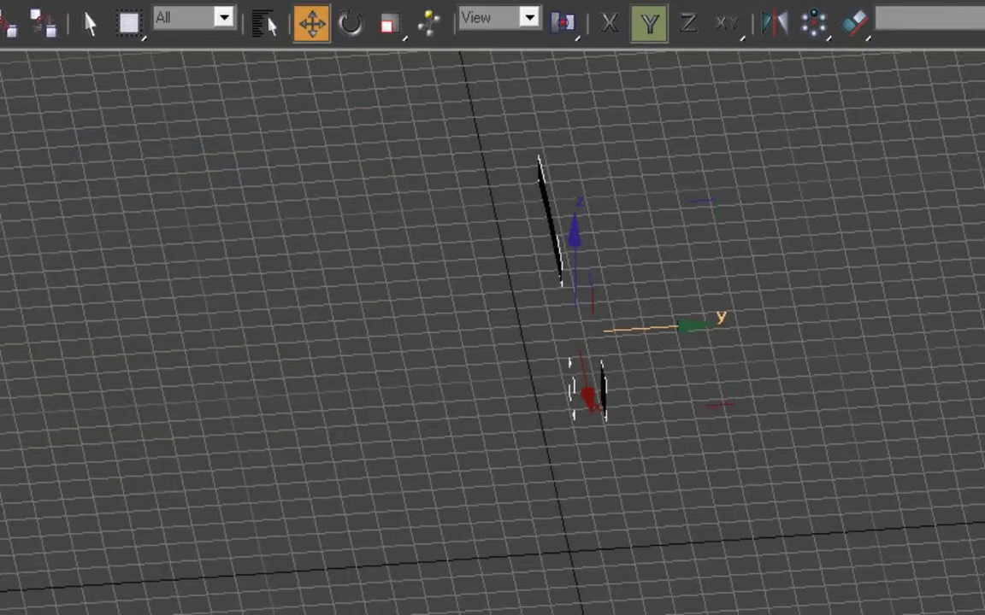
# - Display edged faces on the two meshes in the User view
pyautogui.hotkey('ctrl', 'r')
pyautogui.moveTo(673, 418); pyautogui.dragTo(343, 259)
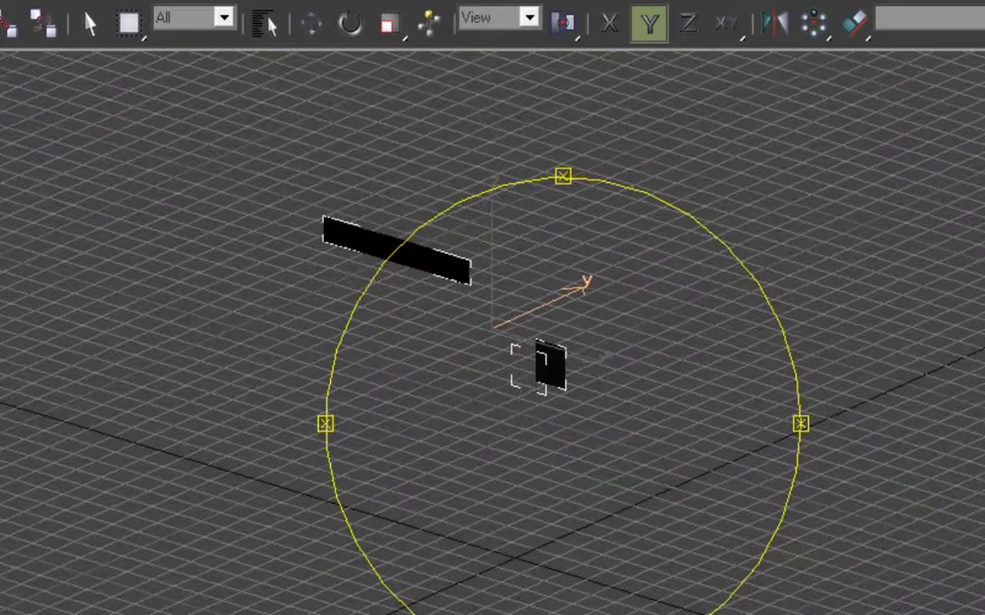
pyautogui.rightClick(8, 60)
pyautogui.click(29, 179)
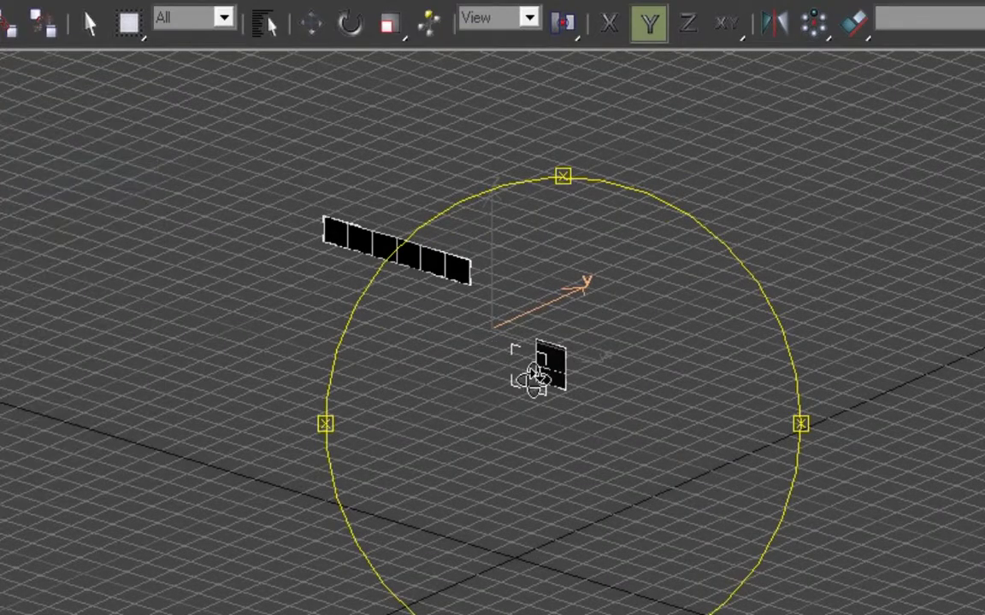
pyautogui.moveTo(527, 376); pyautogui.dragTo(577, 515)
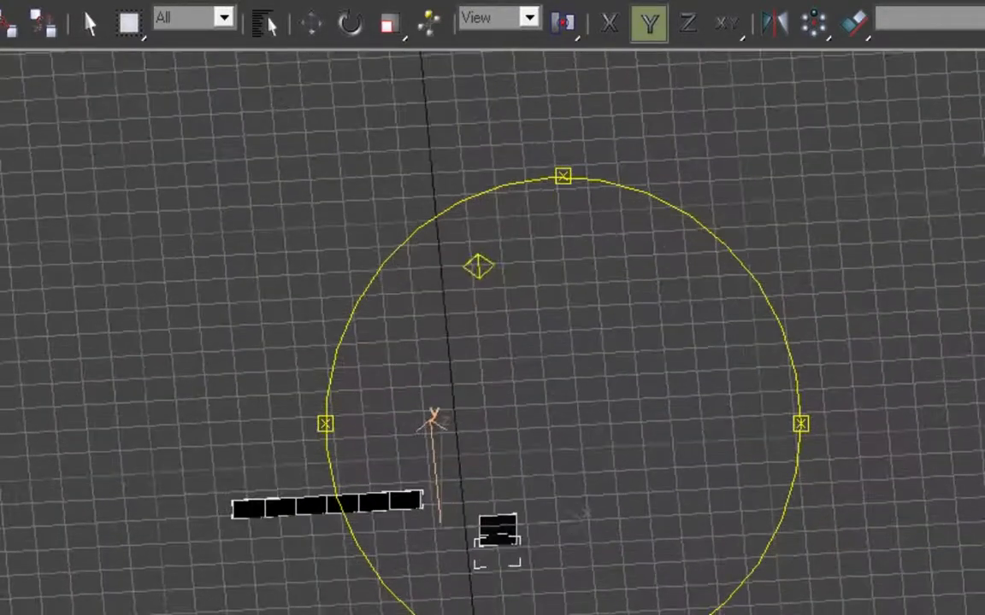
# - Move the small mesh about two grid squares in the negative Y direction in the top view, then deselect it
pyautogui.hotkey('alt', 'w')
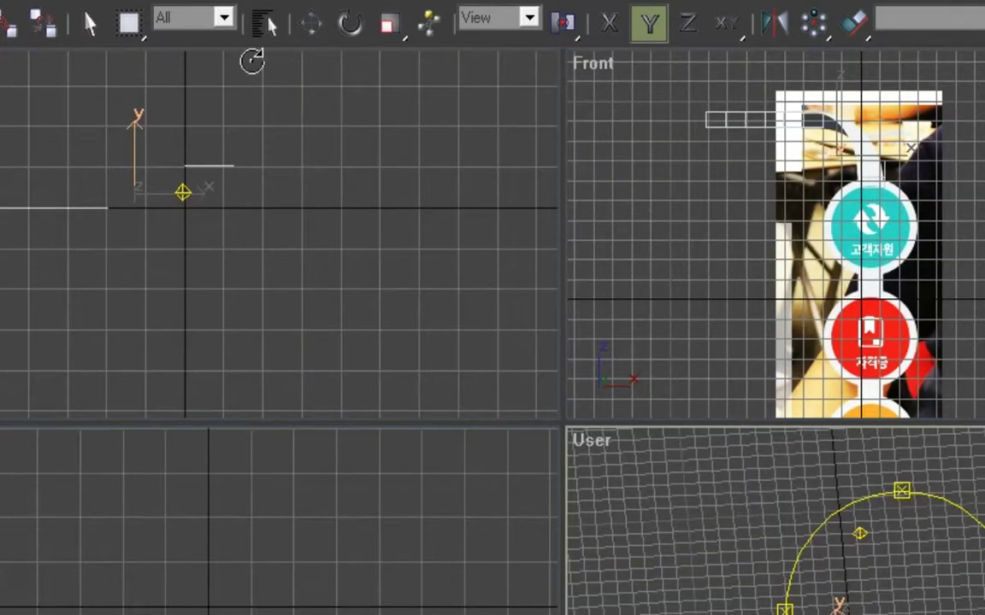
pyautogui.click(312, 24)
pyautogui.click(199, 165)
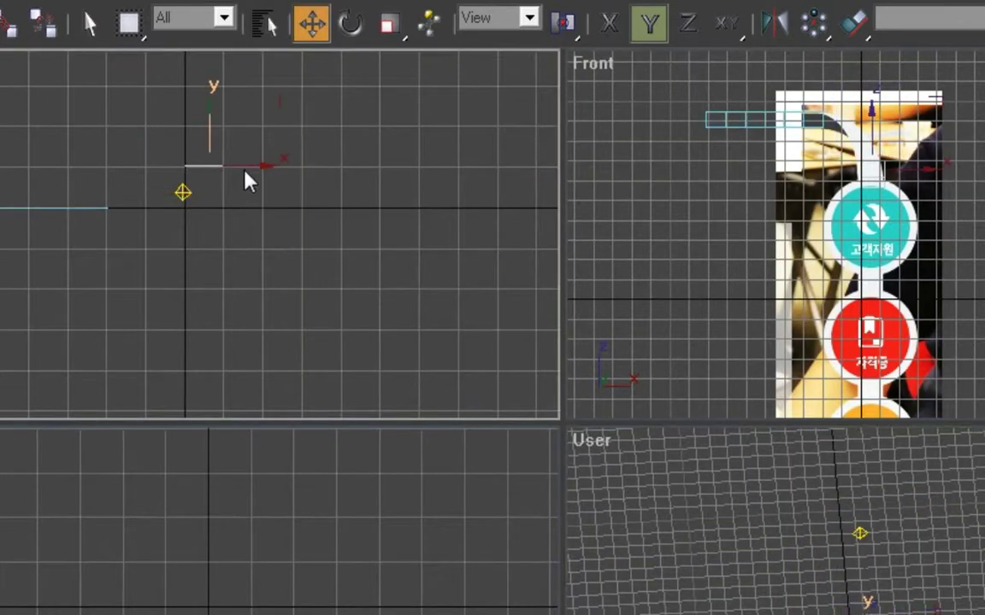
pyautogui.moveTo(208, 136); pyautogui.dragTo(218, 215)
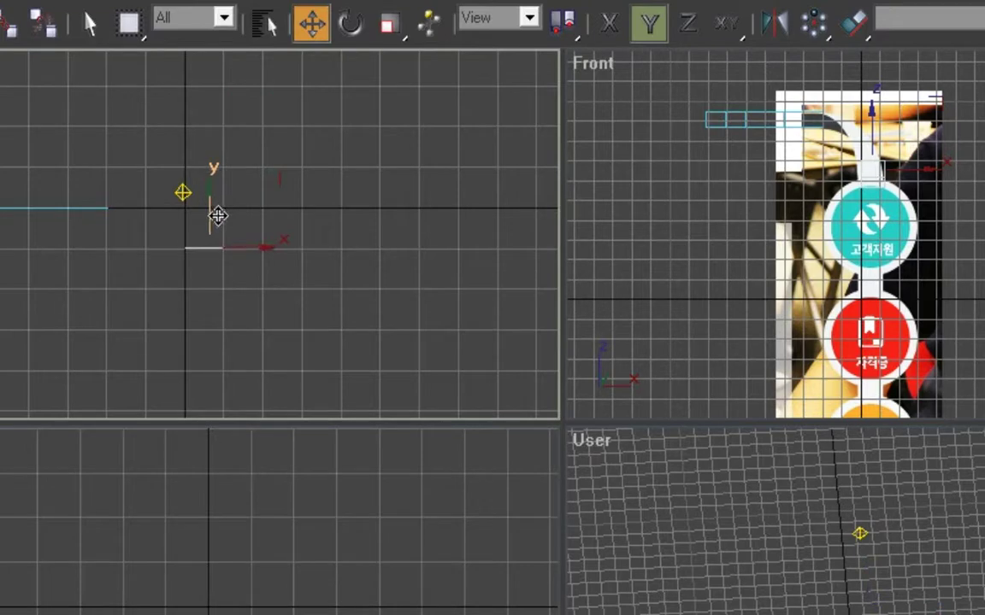
pyautogui.click(248, 298)
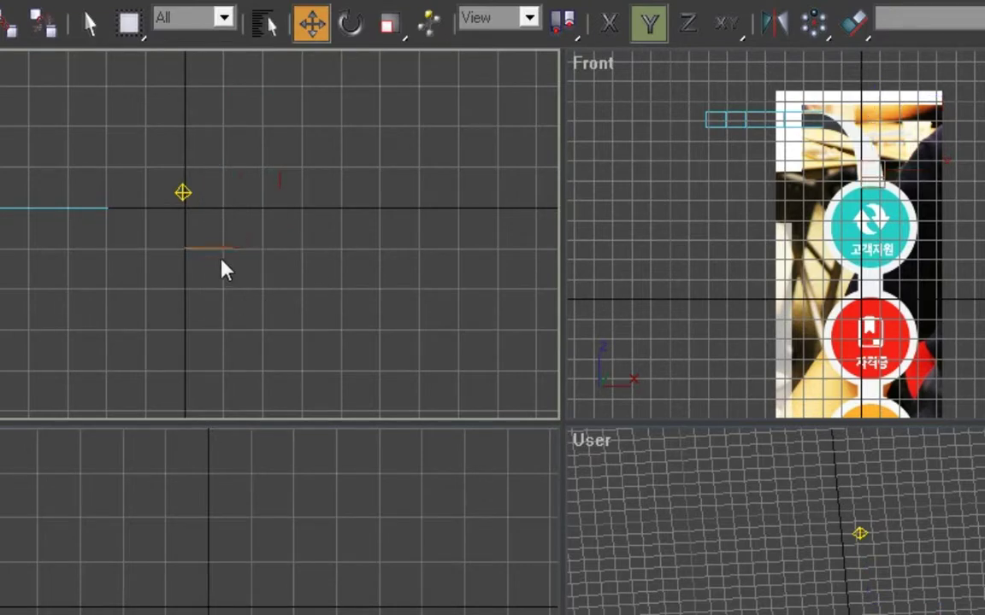
# - Set the object colour of both meshes to black, working in the maximized User view
pyautogui.click(869, 525)
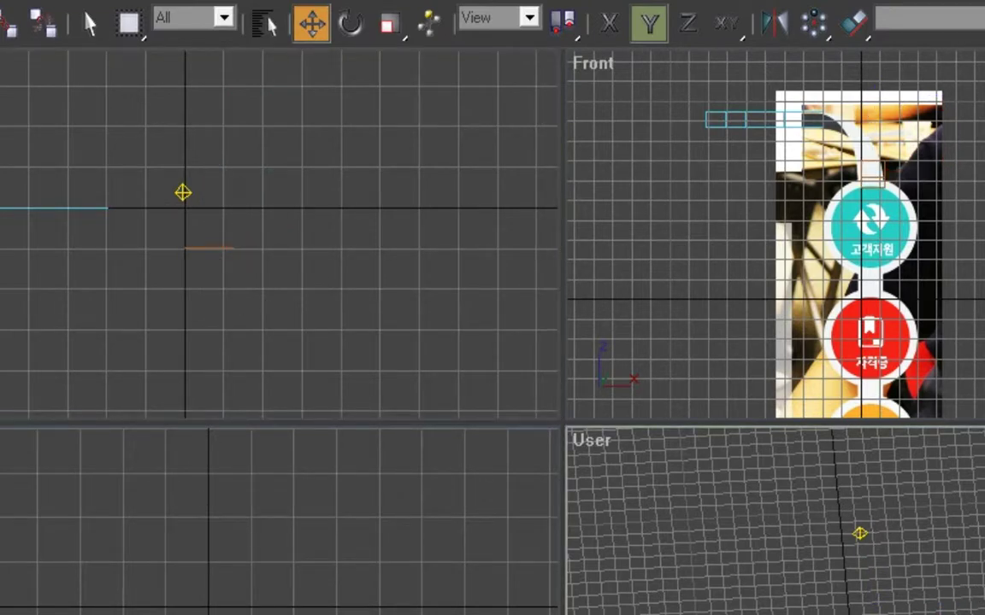
pyautogui.hotkey('alt', 'w')
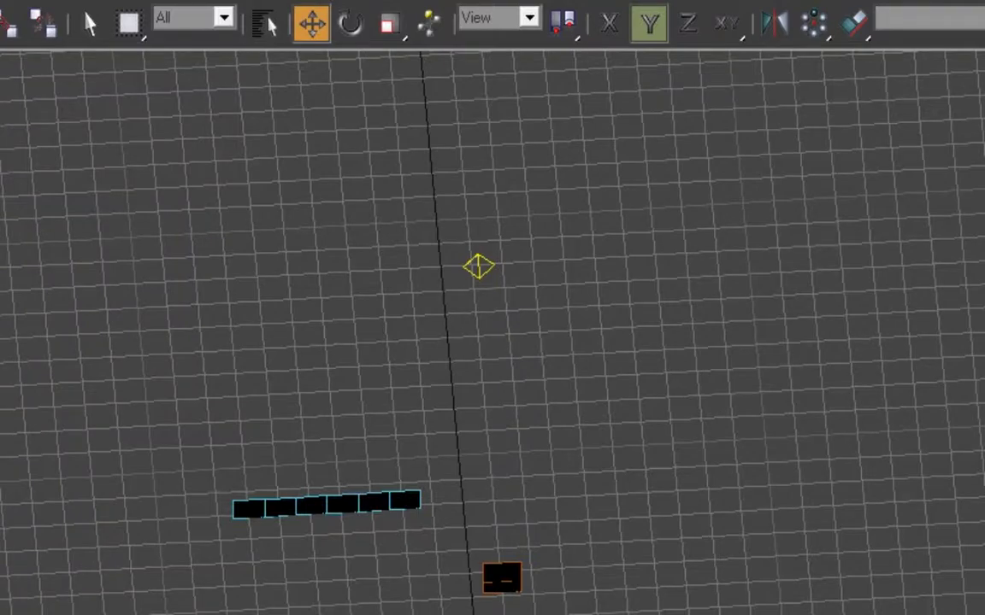
pyautogui.hotkey('ctrl', 'r')
pyautogui.moveTo(718, 450); pyautogui.dragTo(638, 407)
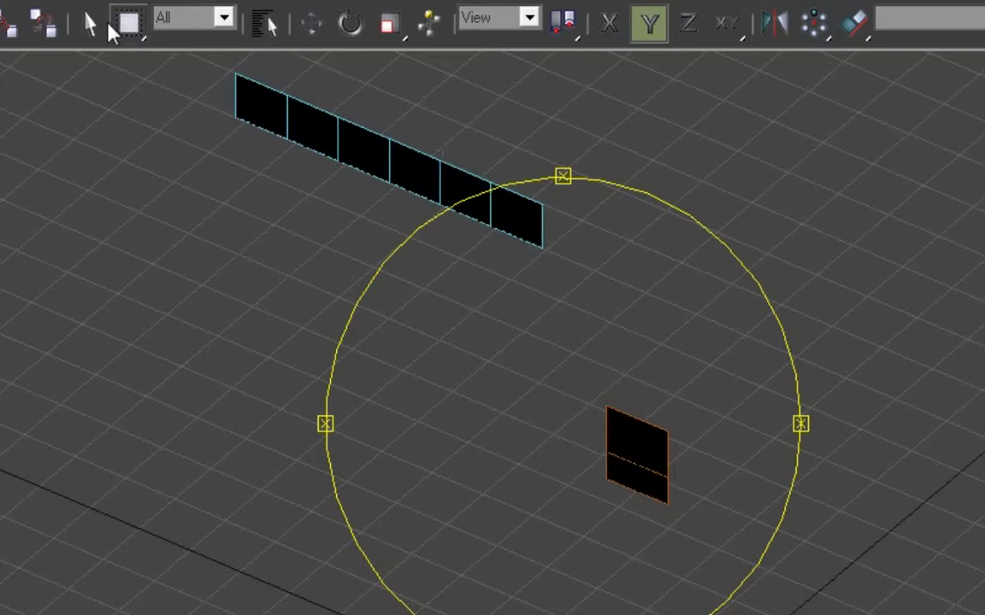
pyautogui.click(94, 27)
pyautogui.moveTo(197, 88); pyautogui.dragTo(861, 551)
pyautogui.click(983, 341)
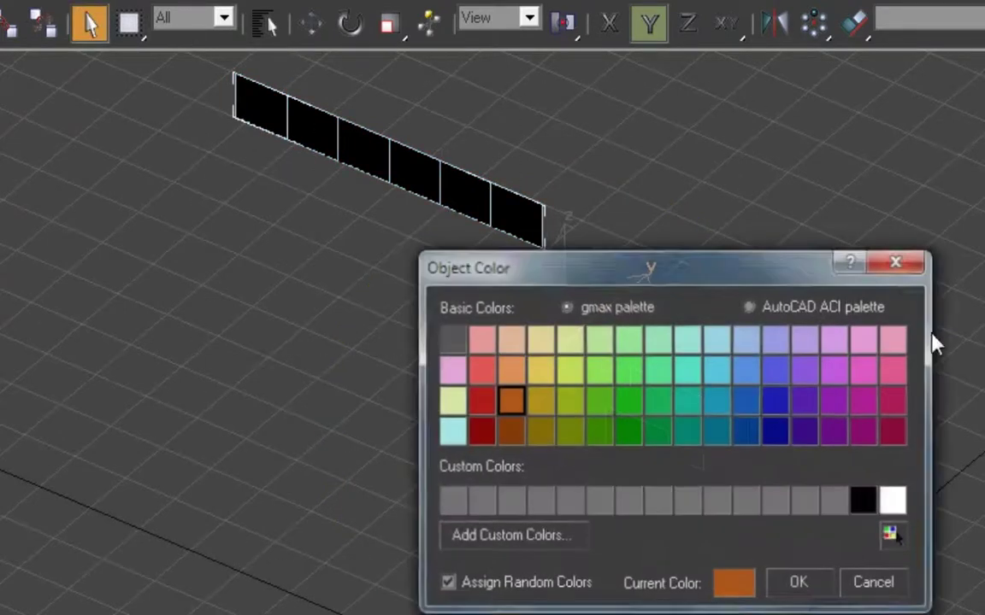
pyautogui.click(861, 500)
pyautogui.click(799, 585)
pyautogui.click(722, 328)
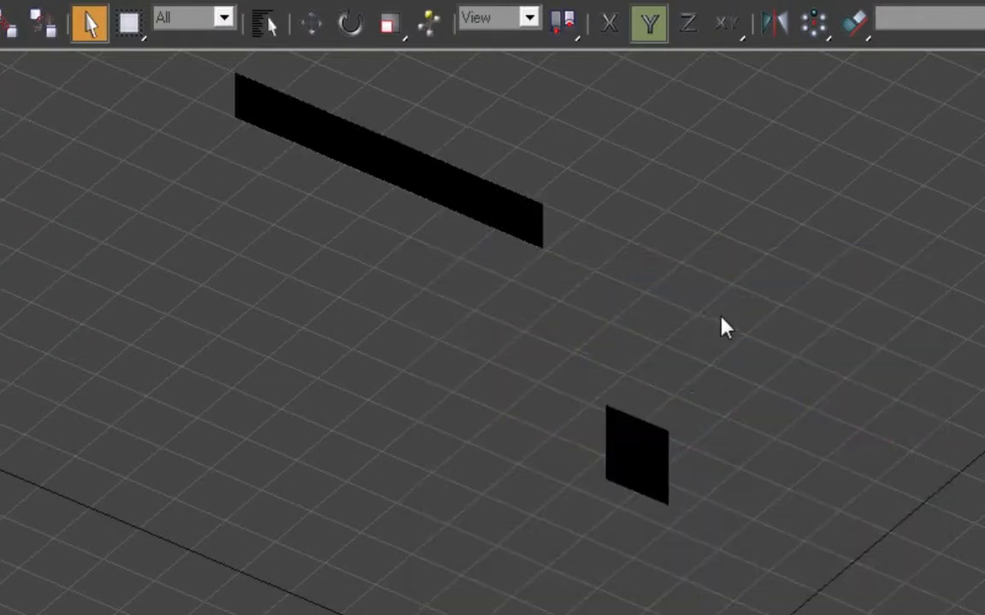
# - Attach the long mesh to the small mesh so that both form one editable mesh
pyautogui.moveTo(161, 97); pyautogui.dragTo(772, 553)
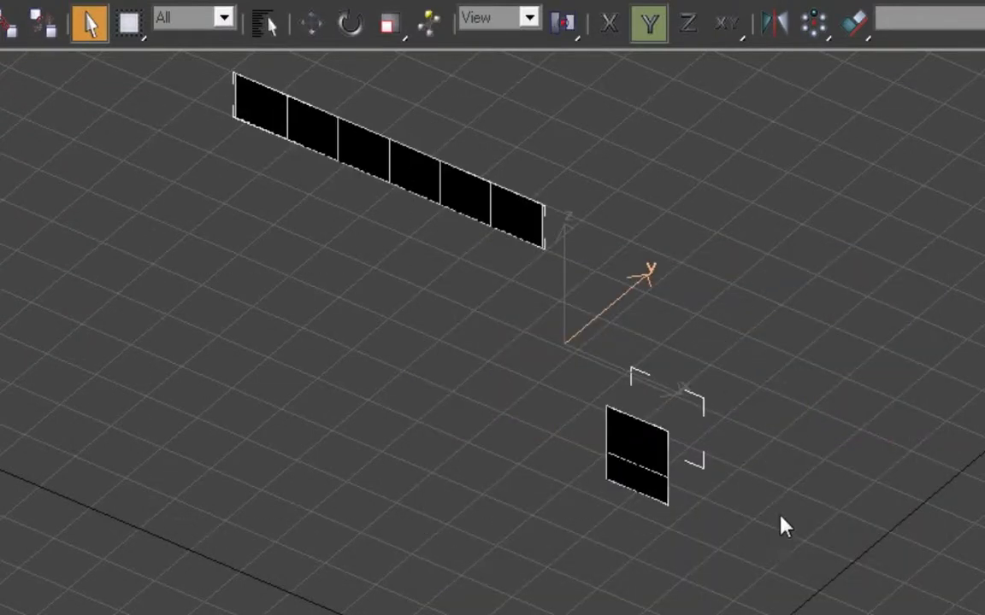
pyautogui.click(710, 442)
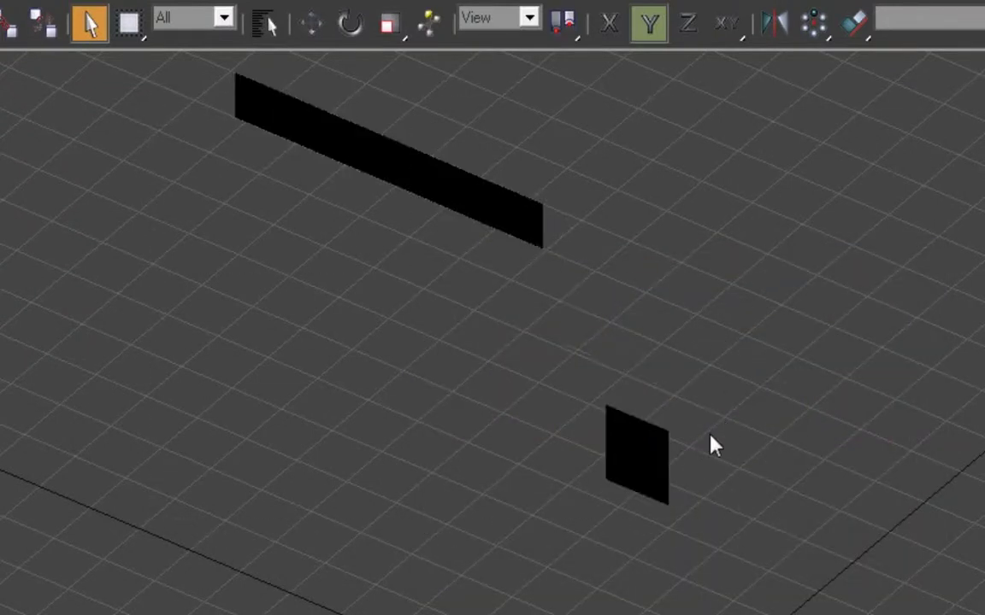
pyautogui.moveTo(605, 401); pyautogui.dragTo(678, 518)
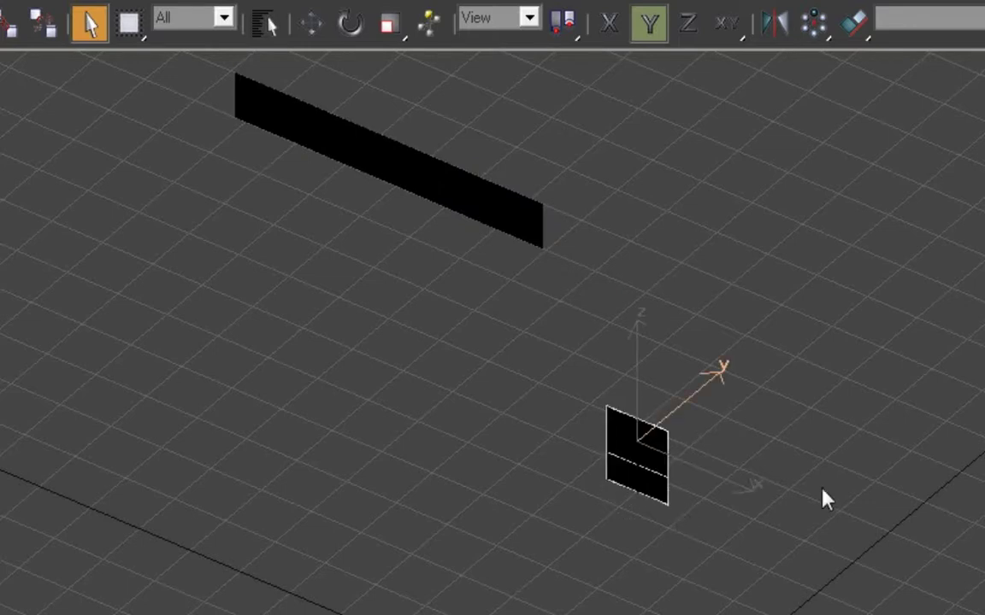
pyautogui.keyDown('ctrl'); pyautogui.click(505, 212); pyautogui.keyUp('ctrl')
pyautogui.press('w')
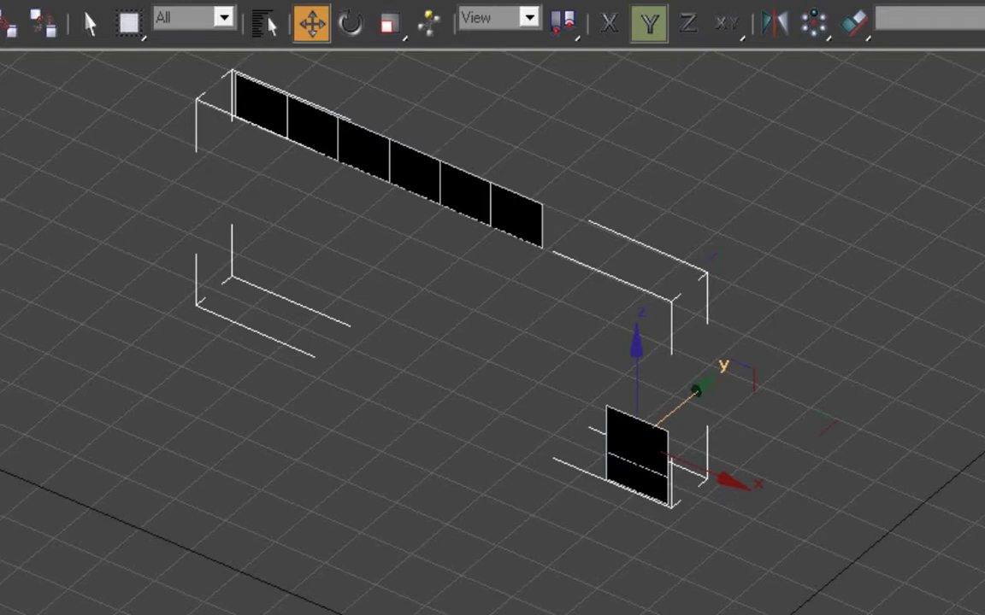
# - Extrude the small piece's top edge less than half a grid square along positive Y in the top view
pyautogui.press('x')
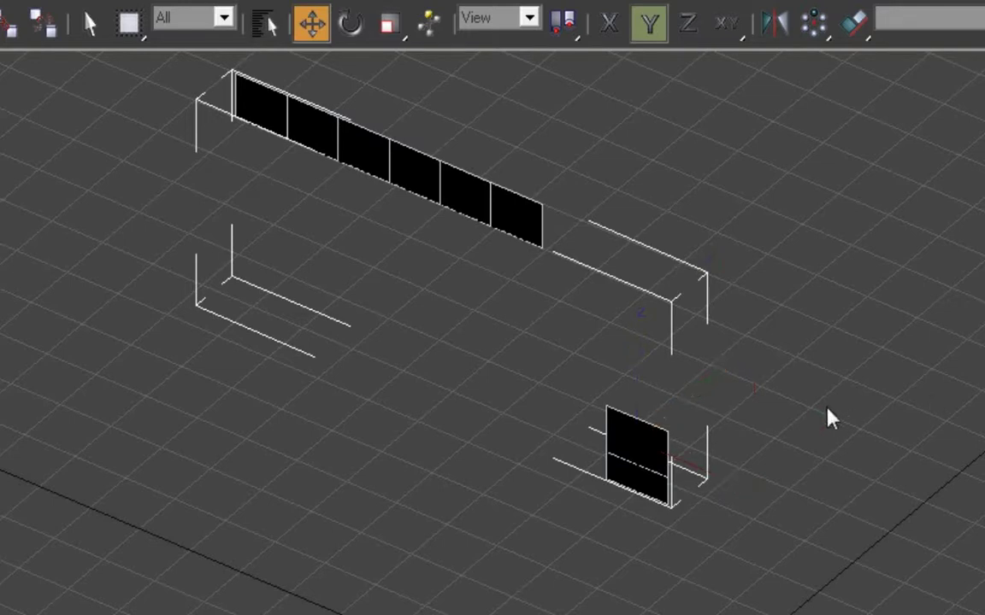
pyautogui.press('x')
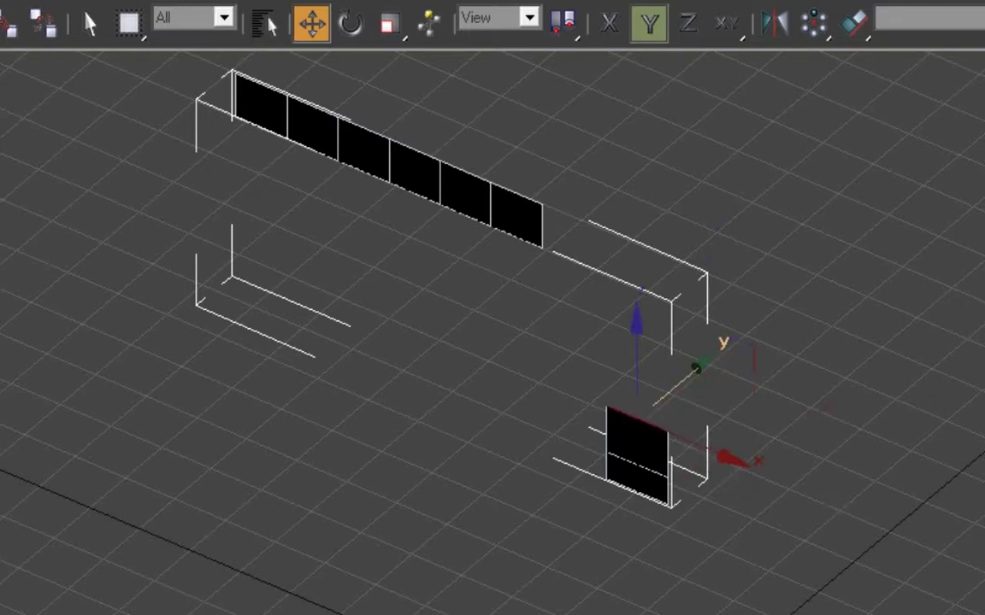
pyautogui.press('t')
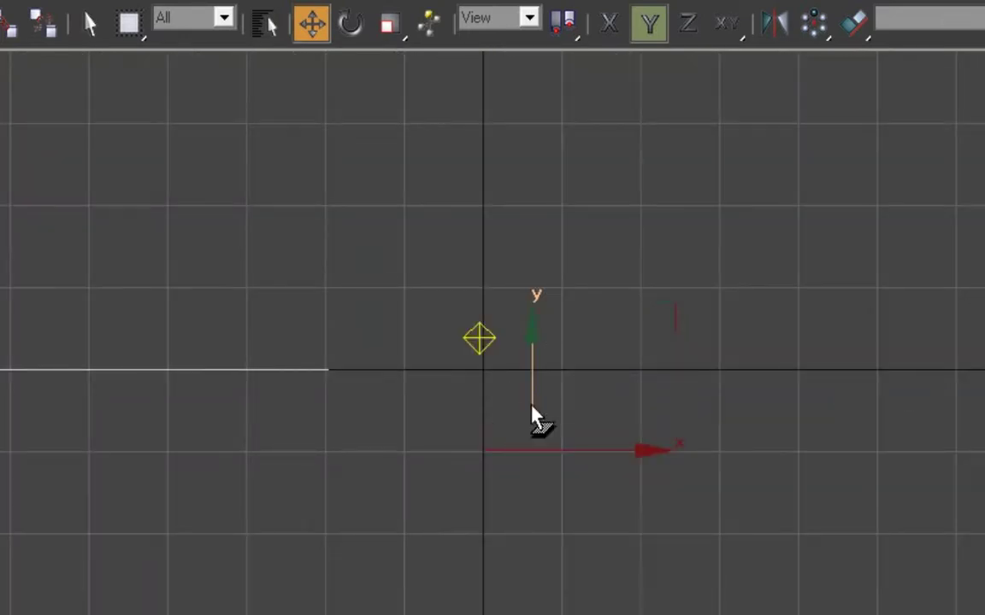
pyautogui.keyDown('shift'); pyautogui.moveTo(531, 402); pyautogui.dragTo(531, 369); pyautogui.keyUp('shift')
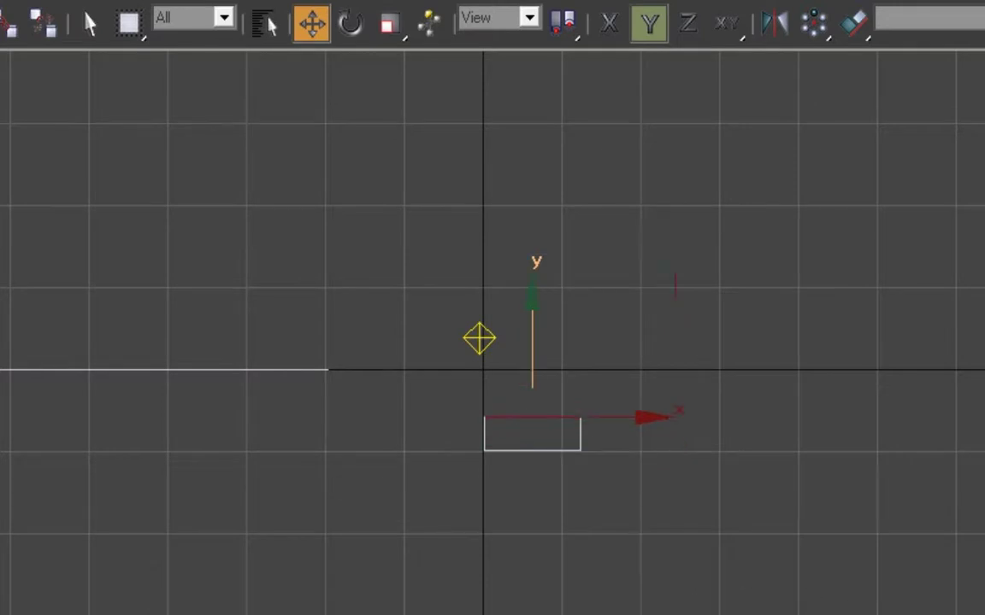
# - Unhide all mesh parts and raise the newly extruded edge along Z in the maximized User view, forming a slope
pyautogui.hotkey('alt', 'w')
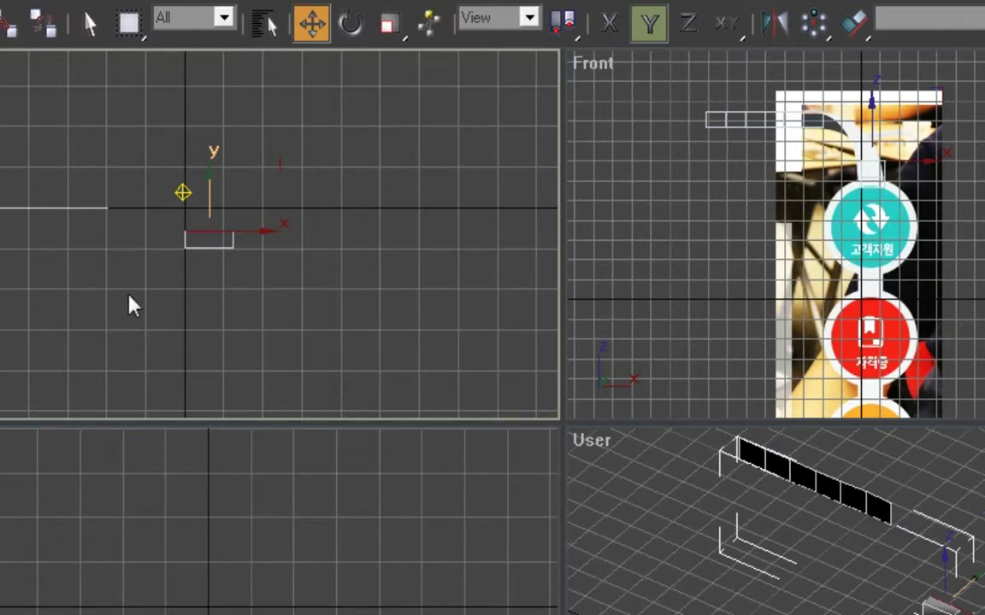
pyautogui.moveTo(121, 268)
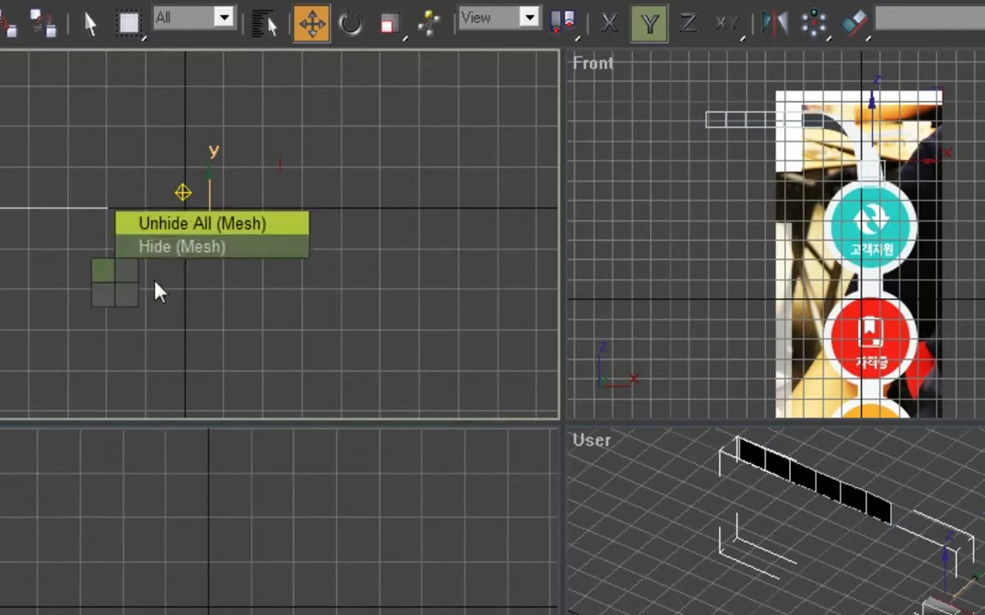
pyautogui.click(201, 223)
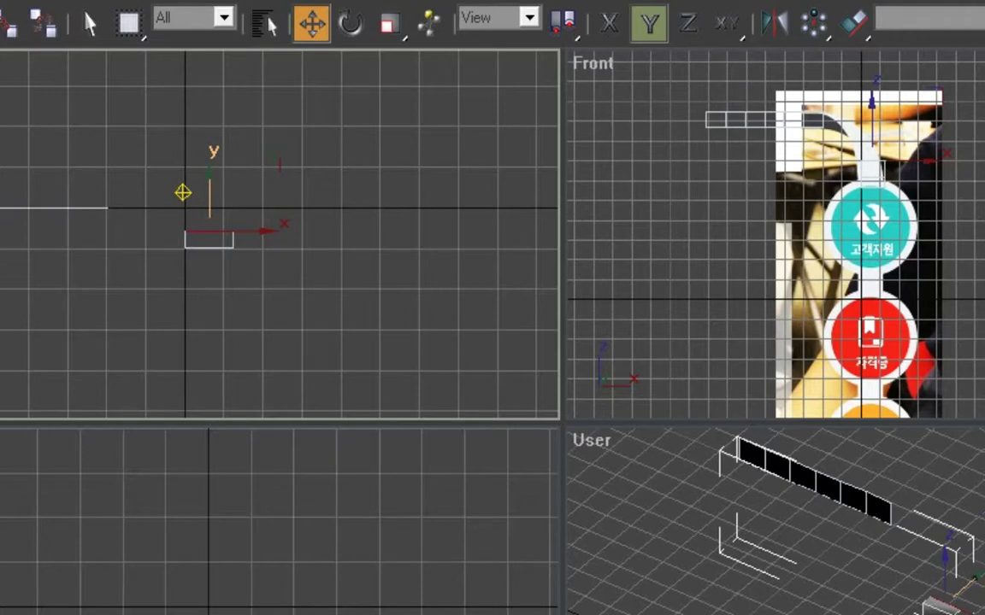
pyautogui.rightClick(957, 590)
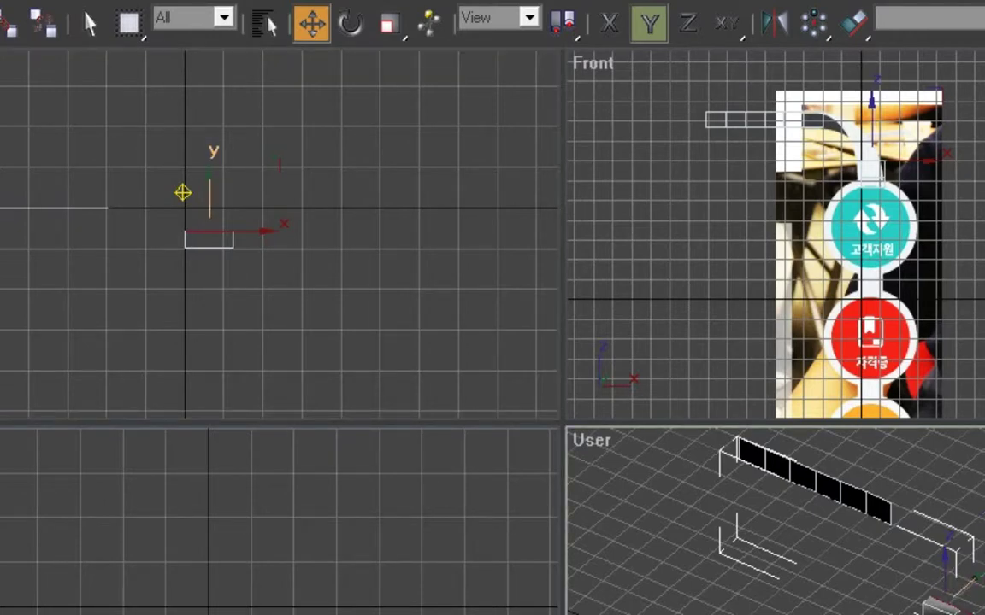
pyautogui.hotkey('alt', 'w')
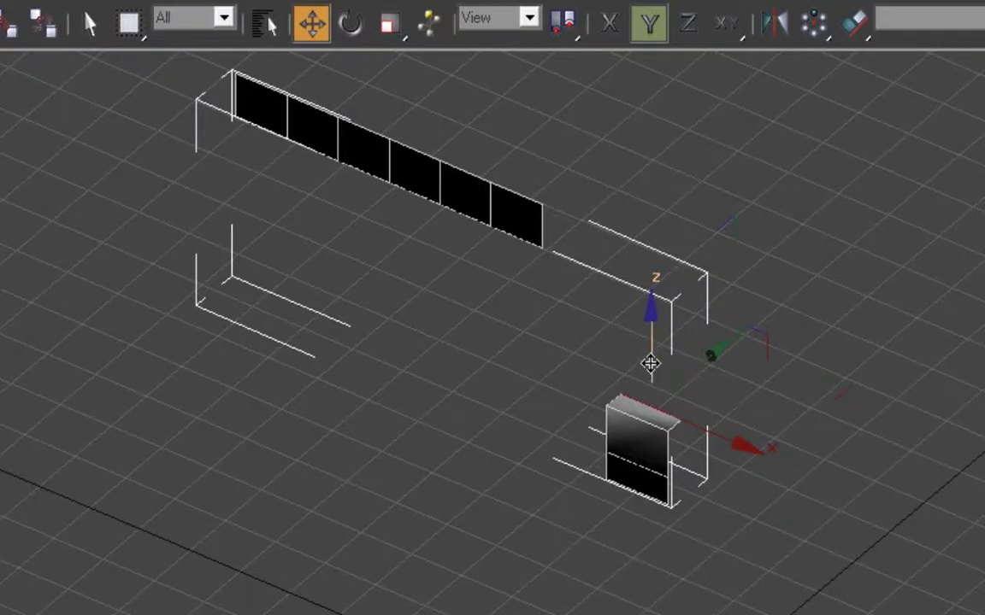
pyautogui.moveTo(650, 349); pyautogui.dragTo(648, 330)
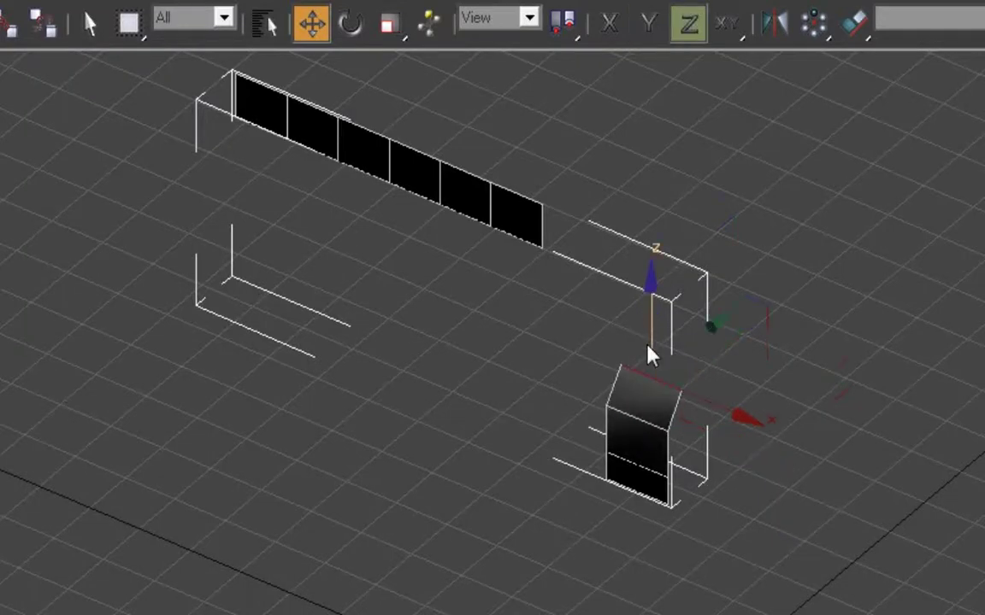
# - Extrude the raised edge further up and back toward the long strip, and rotate the new edge slightly about Z
pyautogui.moveTo(696, 342); pyautogui.dragTo(674, 283)
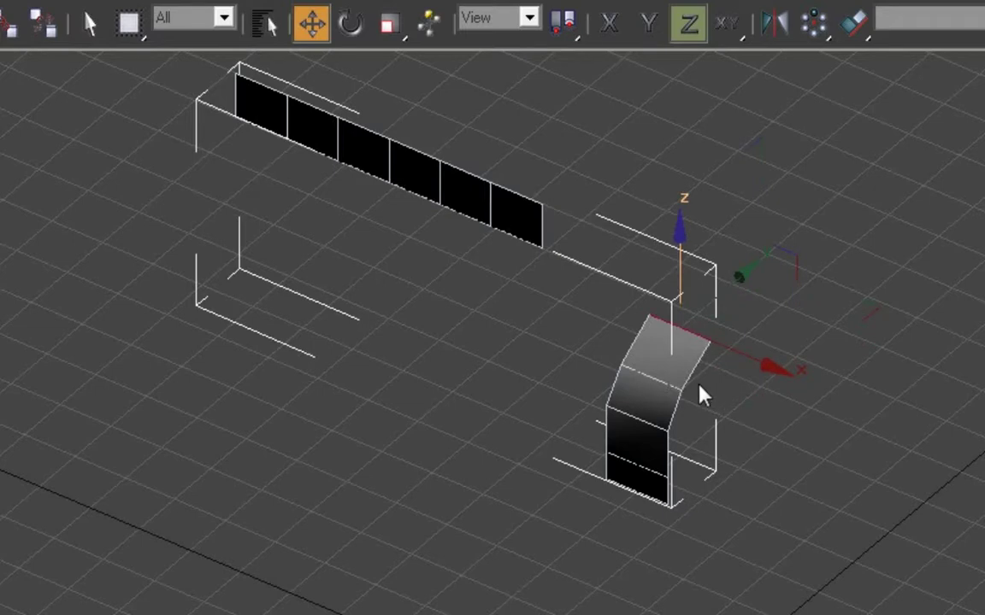
pyautogui.click(349, 25)
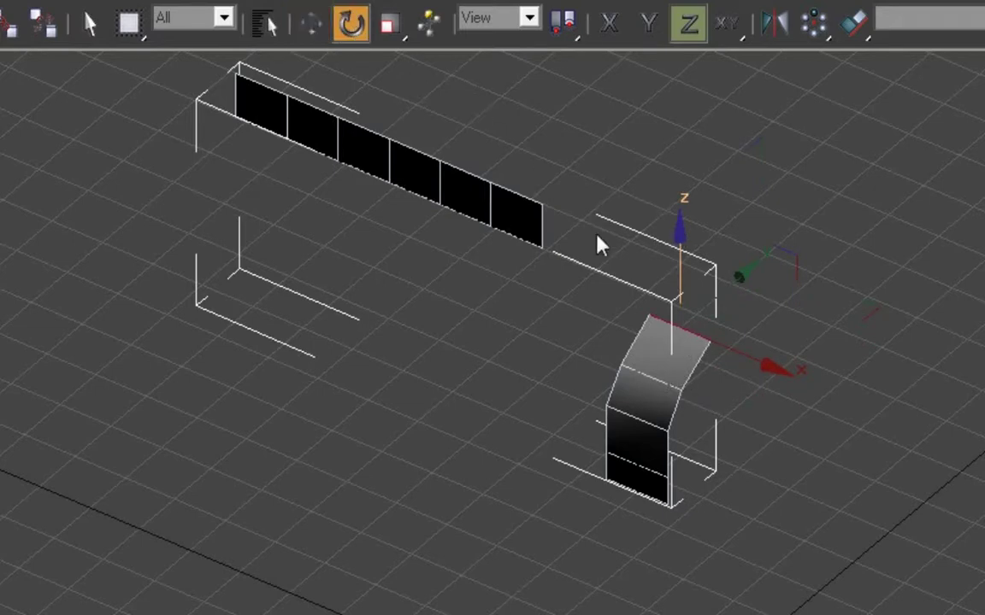
pyautogui.moveTo(681, 280); pyautogui.dragTo(684, 389)
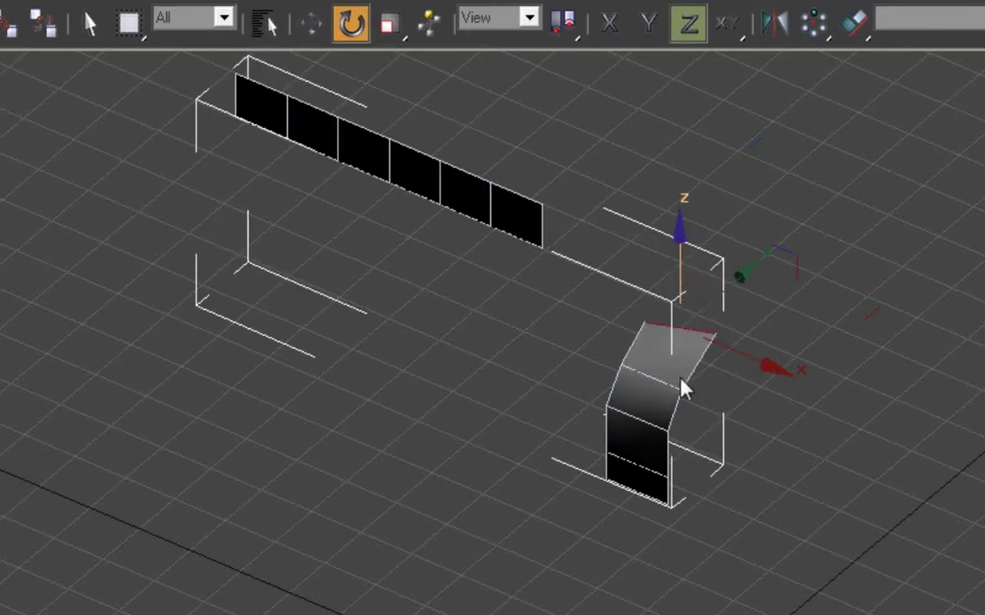
# - Rotate the cross edge below the small piece's upper end slightly about Z
pyautogui.click(667, 386)
pyautogui.moveTo(651, 312); pyautogui.dragTo(668, 366)
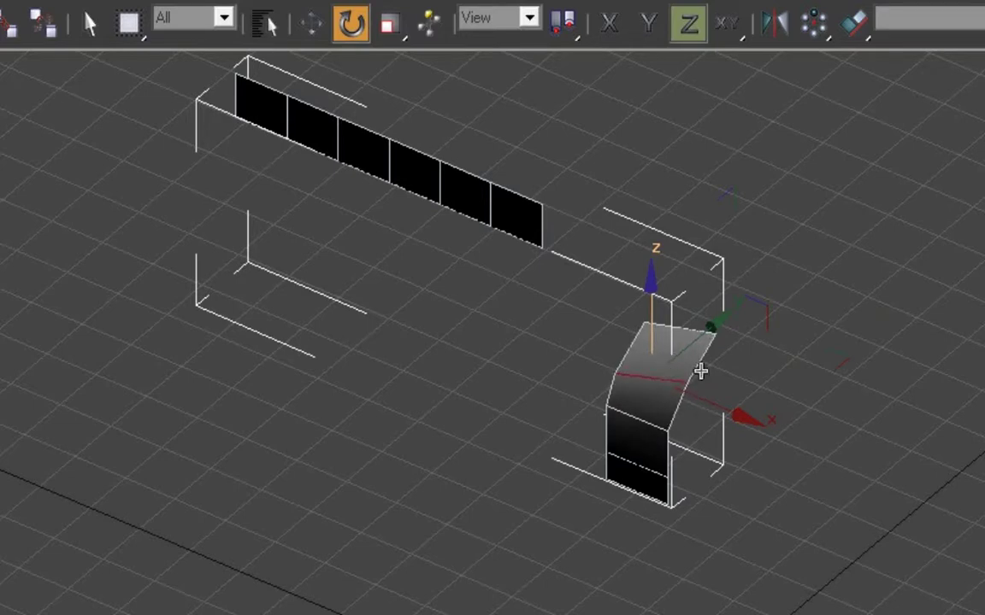
pyautogui.click(313, 32)
pyautogui.press('x')
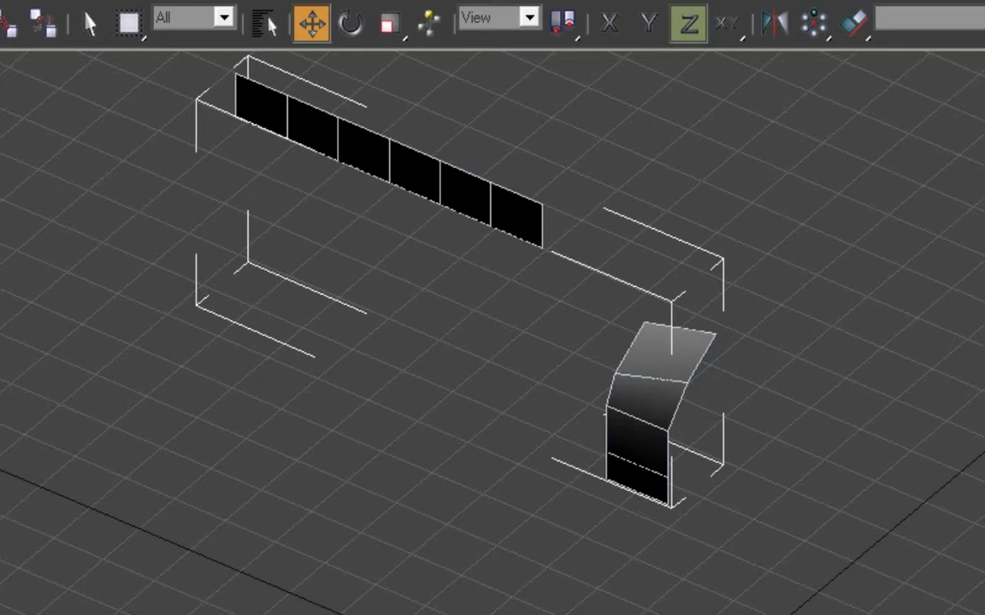
# - Remove the segment edges inside the long strip so it becomes a single face, and collapse the object's modifier stack
pyautogui.hotkey('alt', 'w')
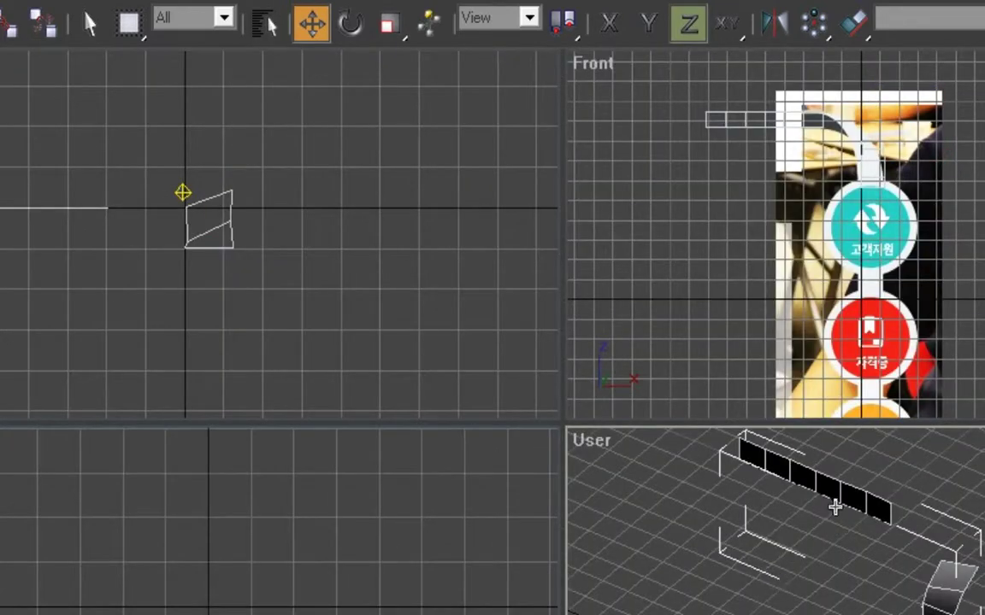
pyautogui.rightClick(270, 308)
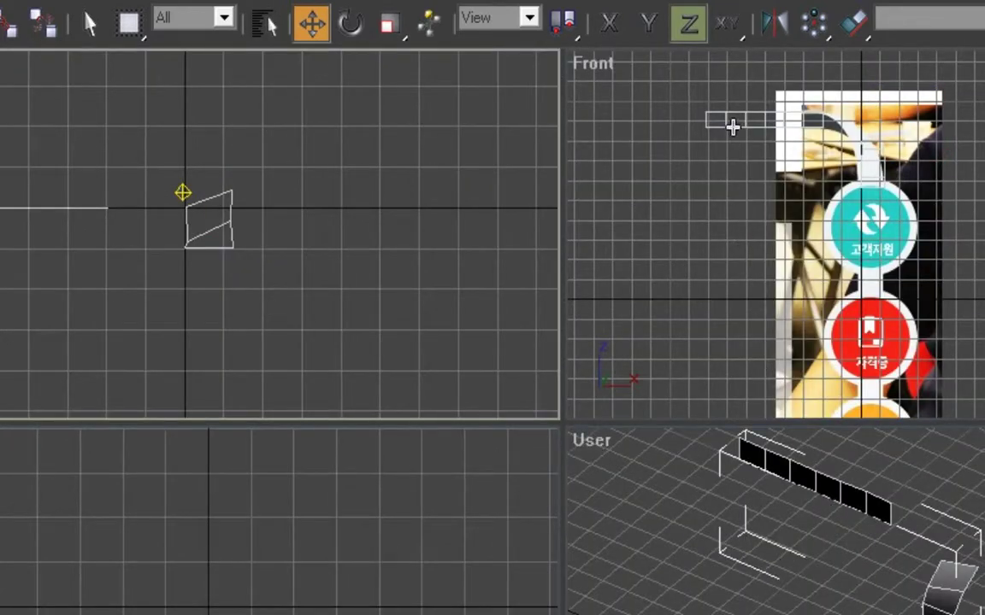
pyautogui.press('F6')
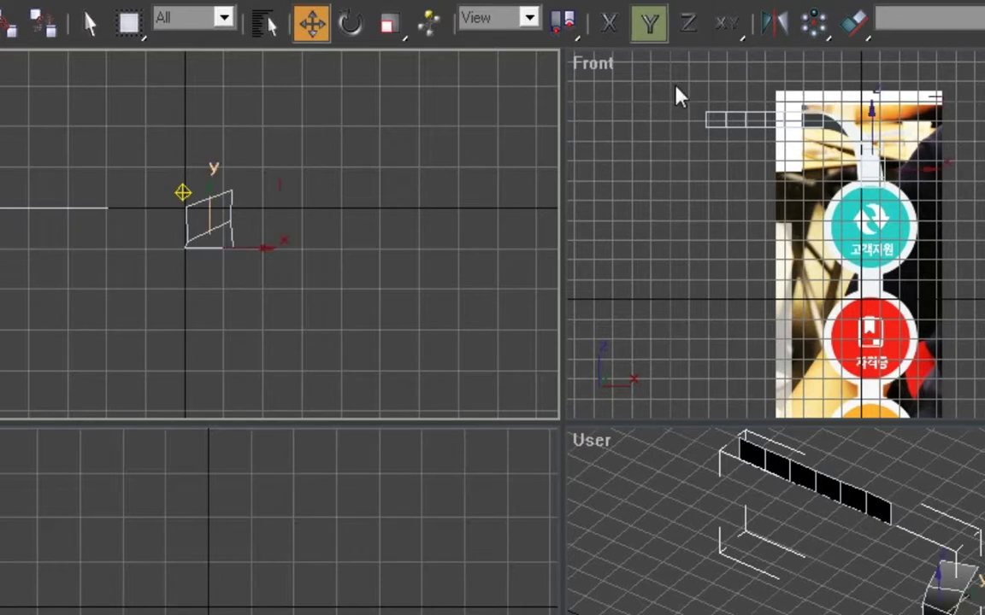
pyautogui.moveTo(674, 86); pyautogui.dragTo(733, 152)
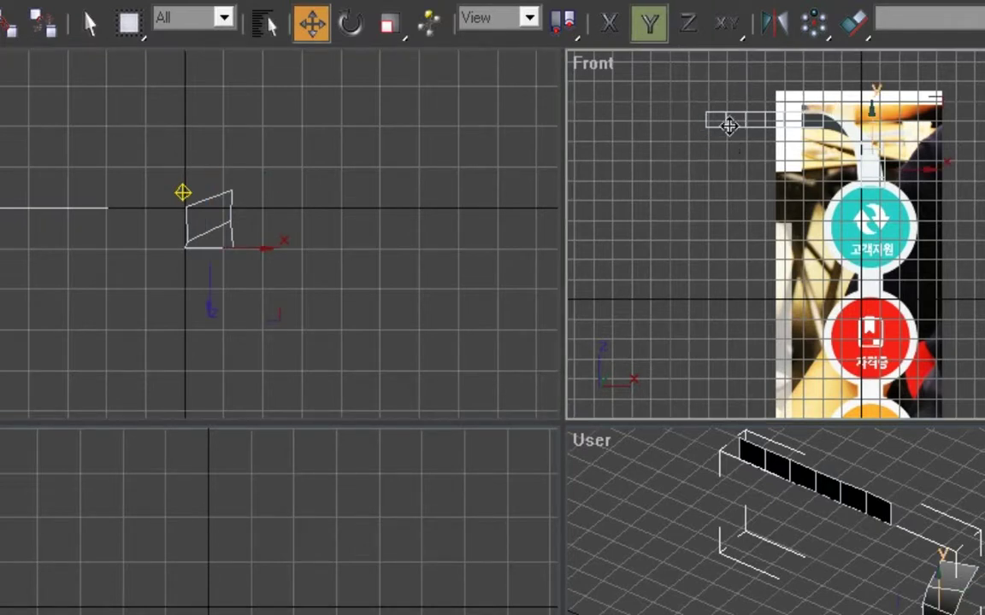
pyautogui.moveTo(667, 90); pyautogui.dragTo(772, 139)
pyautogui.press('5')
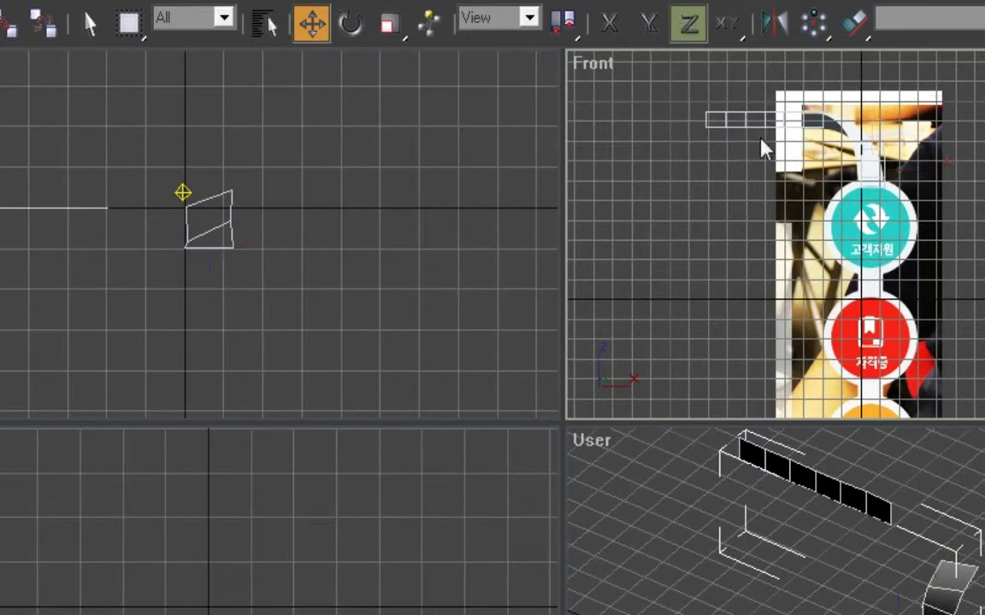
pyautogui.click(747, 127)
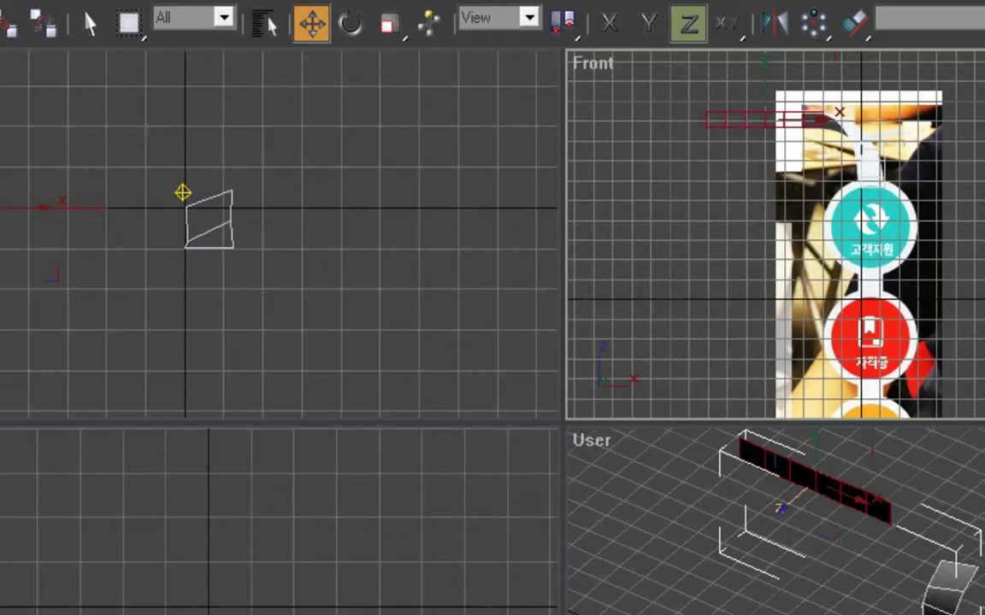
pyautogui.click(870, 154)
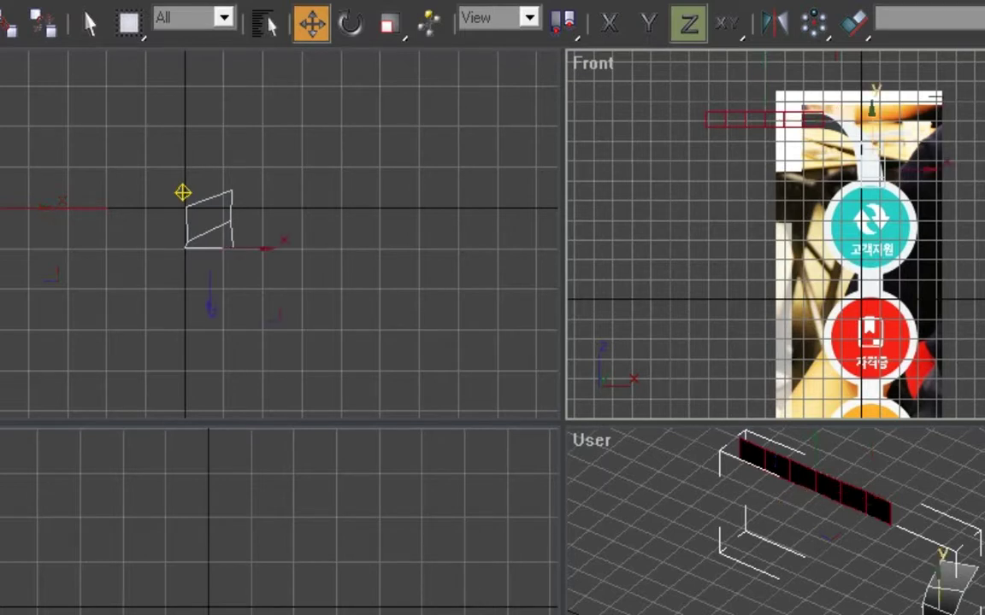
pyautogui.hotkey('ctrl', 'z')
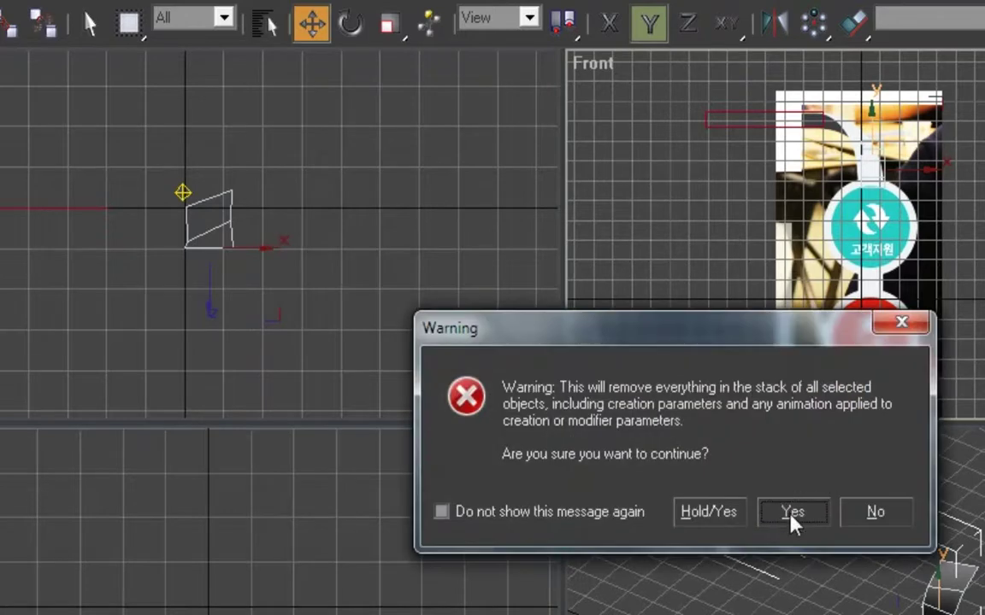
pyautogui.click(793, 513)
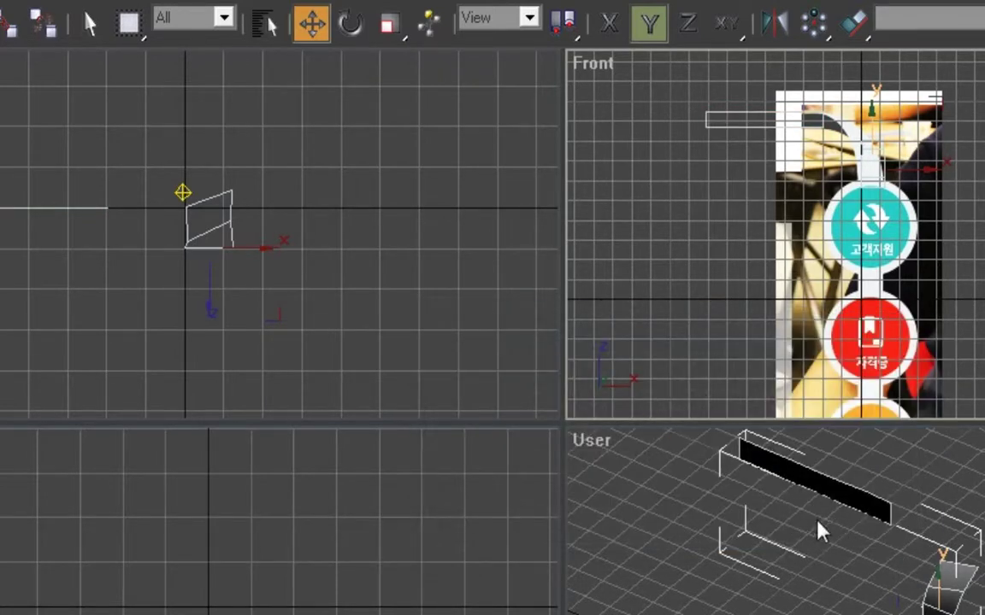
# - Extrude the small piece's upper end edge backward along Y in the maximized User view, adding another curved segment
pyautogui.click(838, 552)
pyautogui.hotkey('alt', 'w')
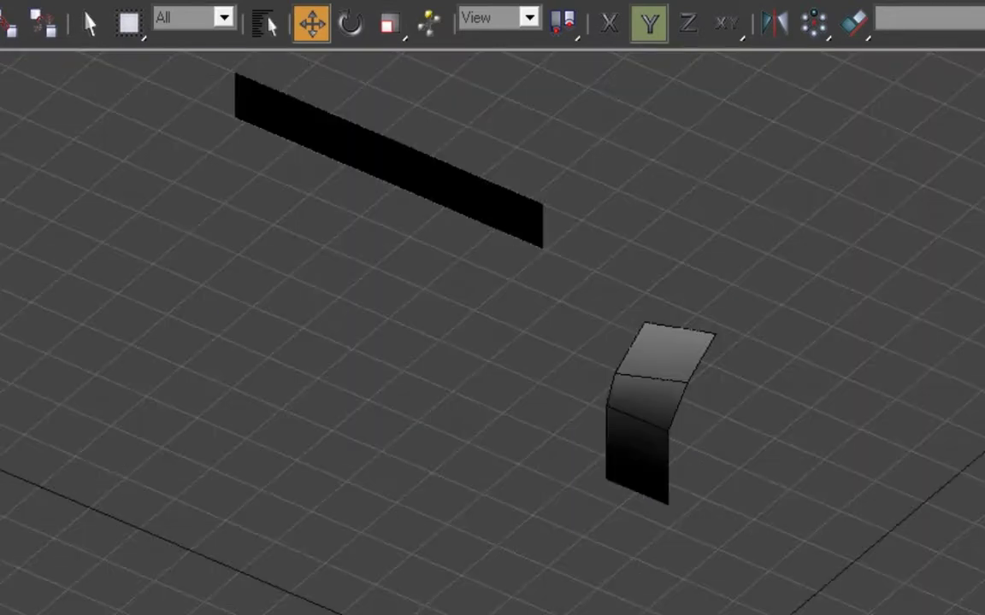
pyautogui.click(685, 366)
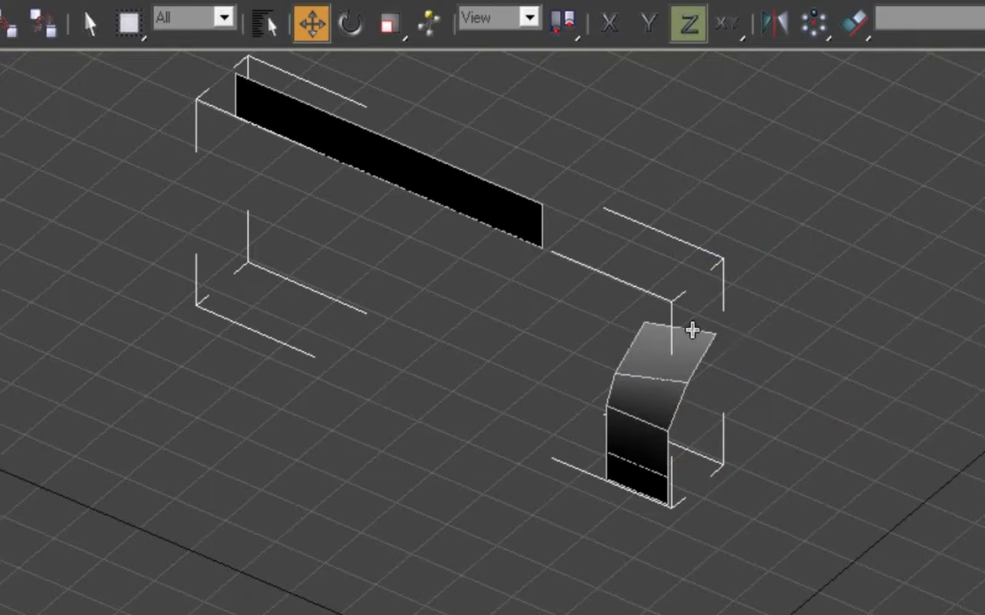
pyautogui.moveTo(714, 301); pyautogui.dragTo(742, 268)
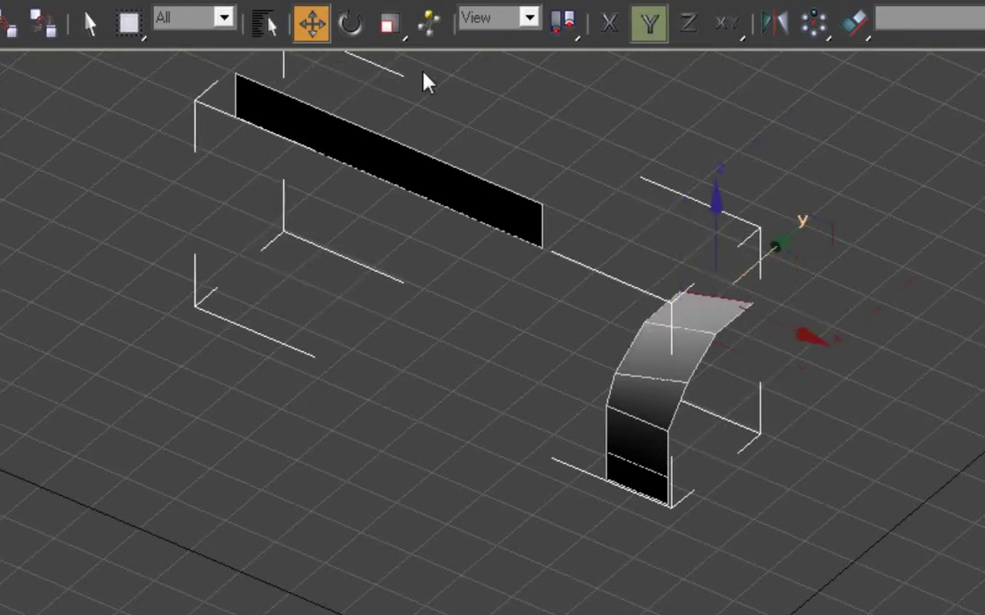
# - Rotate the newly extruded end edge about Z so that it turns toward the long strip
pyautogui.click(350, 29)
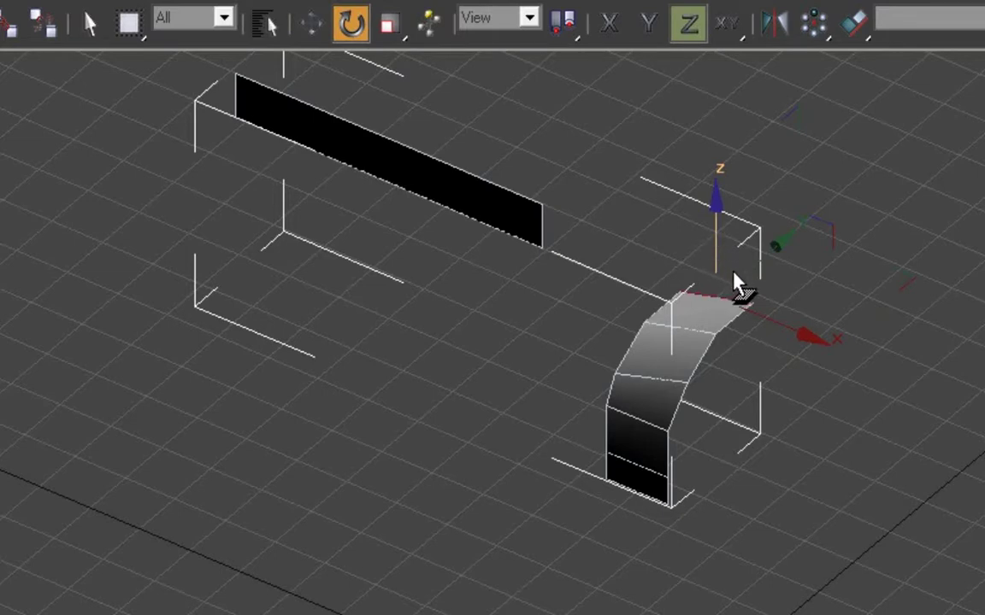
pyautogui.moveTo(736, 273); pyautogui.dragTo(784, 339)
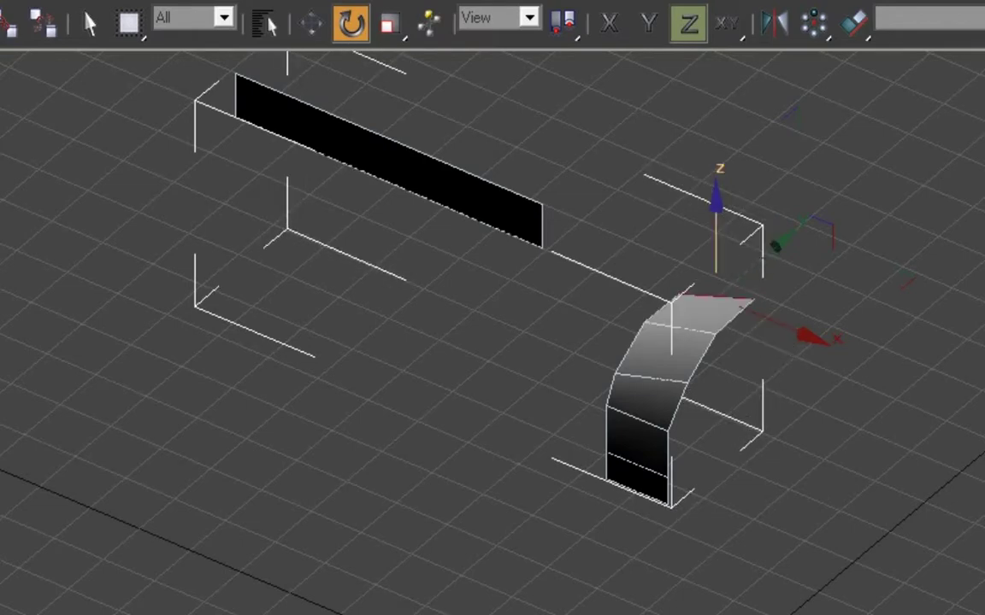
pyautogui.hotkey('ctrl', 'r')
pyautogui.moveTo(741, 508); pyautogui.dragTo(834, 455)
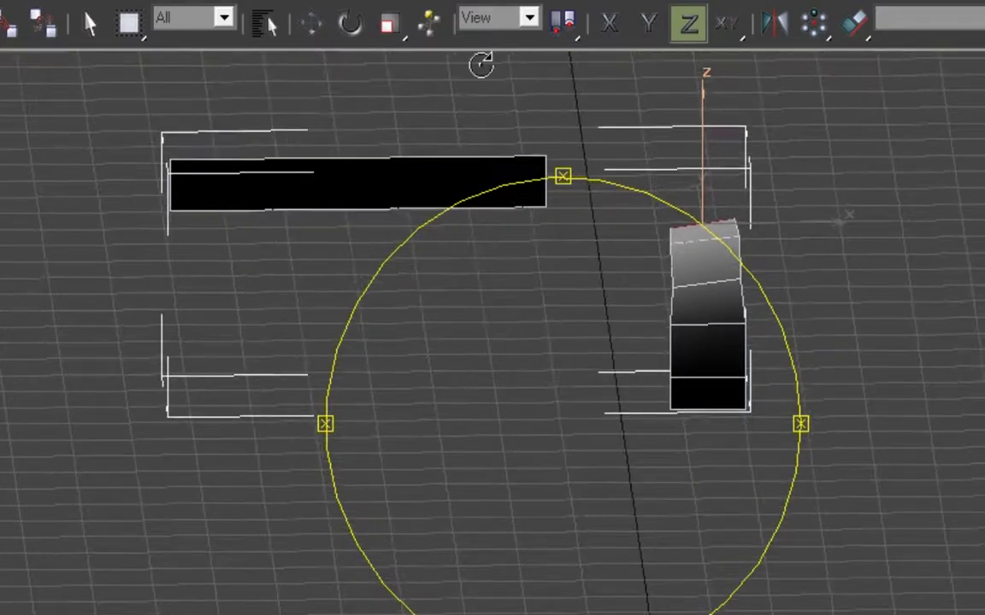
pyautogui.click(349, 25)
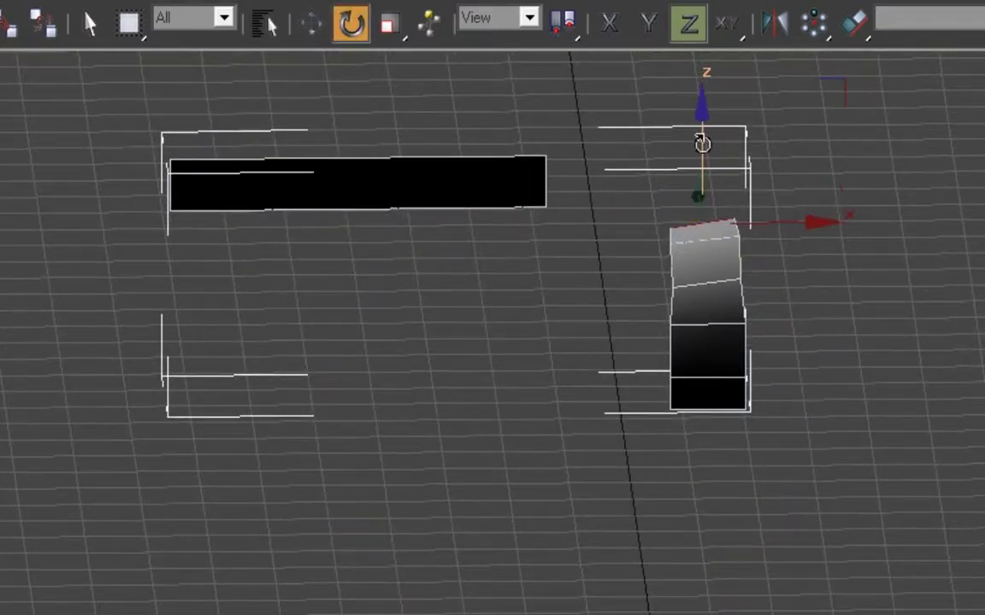
pyautogui.moveTo(708, 167); pyautogui.dragTo(710, 196)
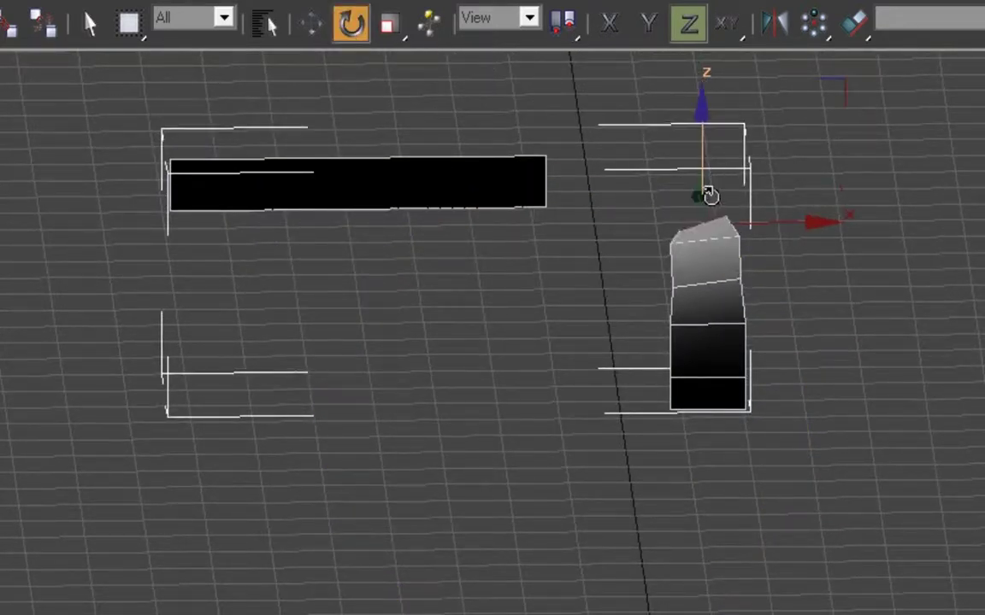
# - Move the end edge along X toward the long strip and tilt it about X
pyautogui.click(312, 24)
pyautogui.moveTo(777, 224); pyautogui.dragTo(740, 208)
pyautogui.scroll(4, 699, 195)
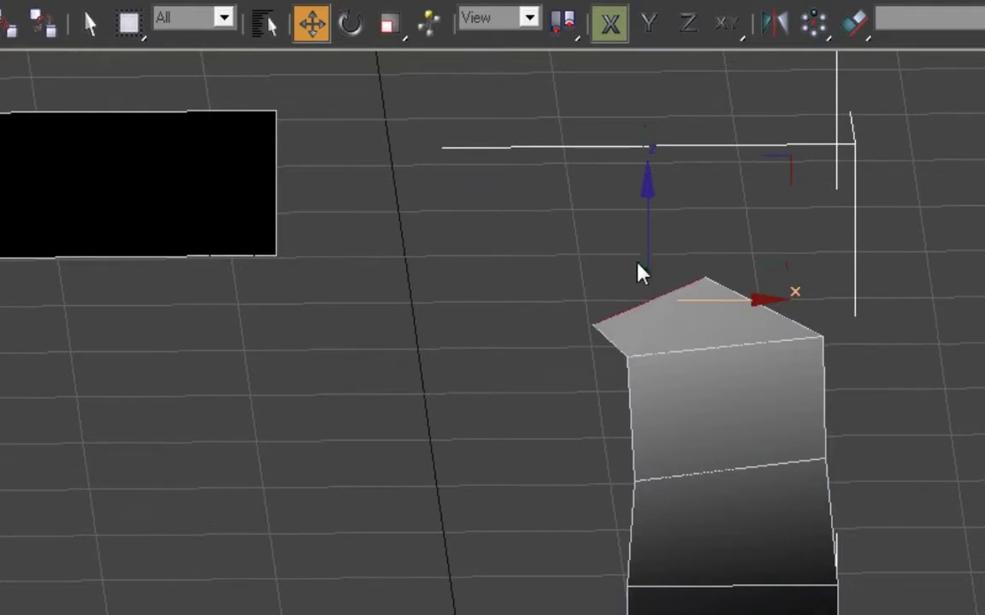
pyautogui.click(348, 25)
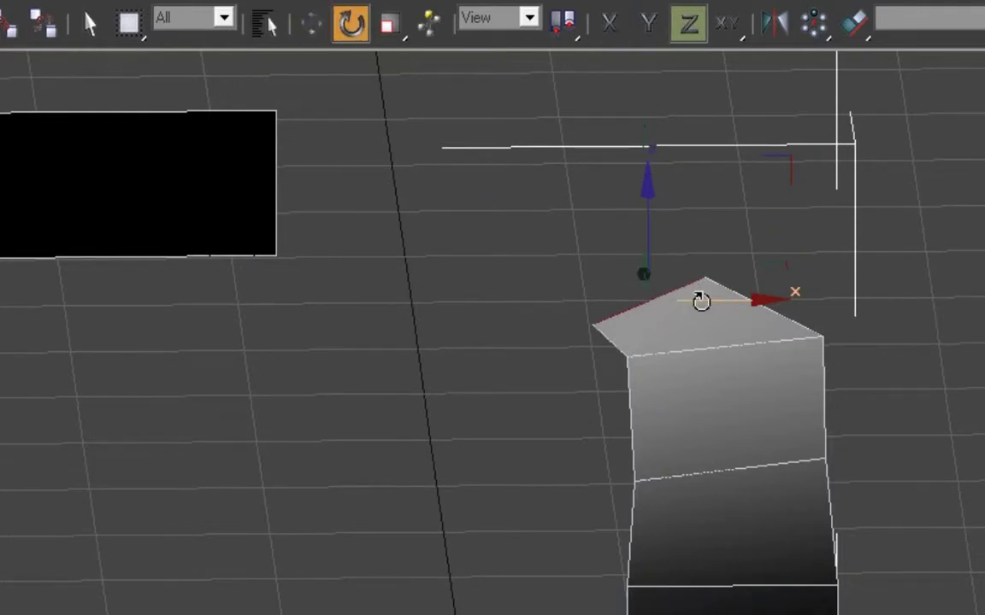
pyautogui.moveTo(699, 301); pyautogui.dragTo(714, 220)
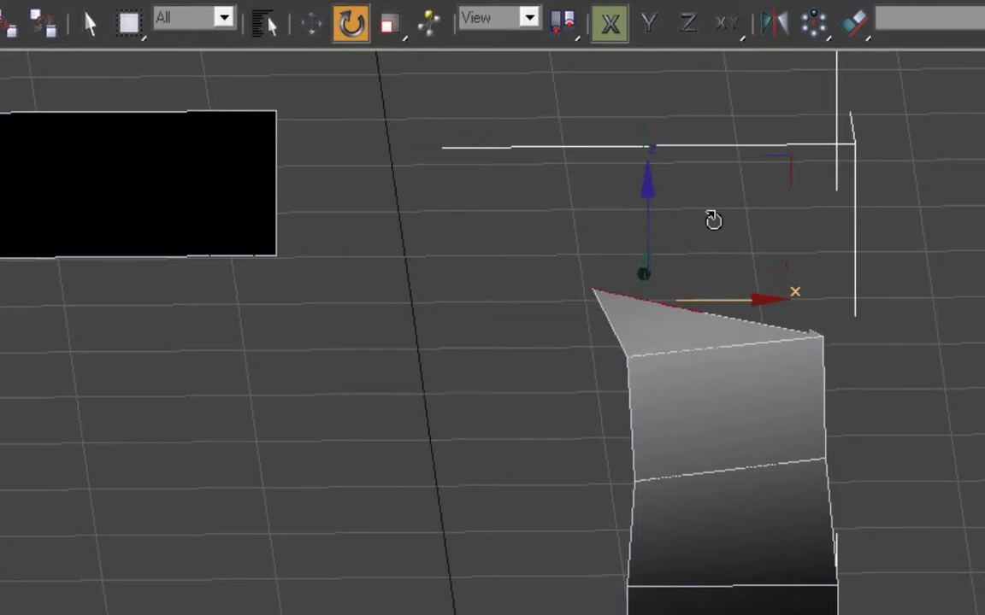
# - Rotate the cross edge two below the end edge slightly about Z to even out the band's lower curve
pyautogui.click(745, 347)
pyautogui.click(727, 469)
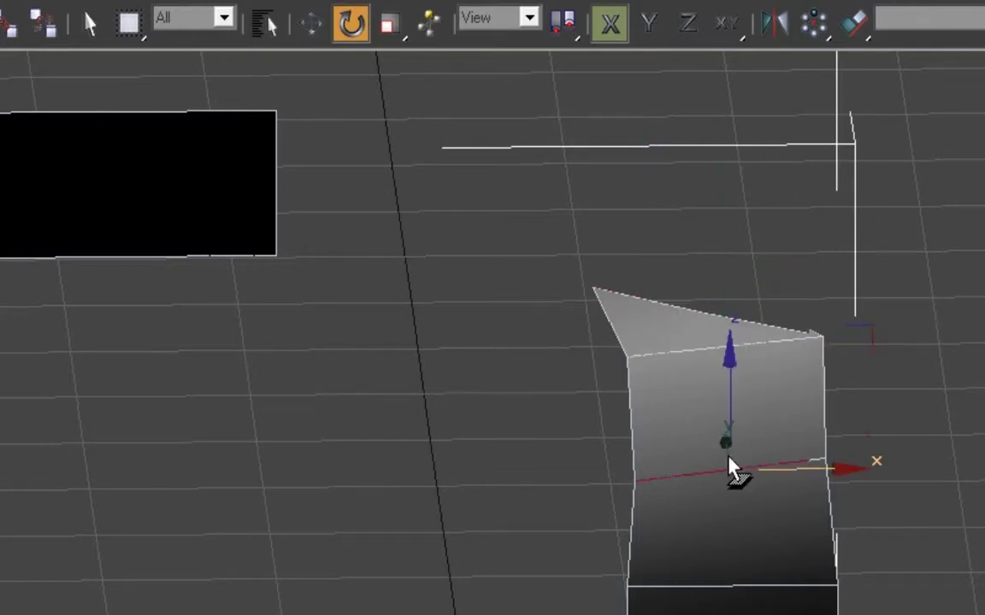
pyautogui.moveTo(738, 365)
pyautogui.mouseDown()
pyautogui.moveTo(743, 352)
pyautogui.moveTo(739, 373)
pyautogui.mouseUp()
pyautogui.click(736, 377)
pyautogui.click(732, 348)
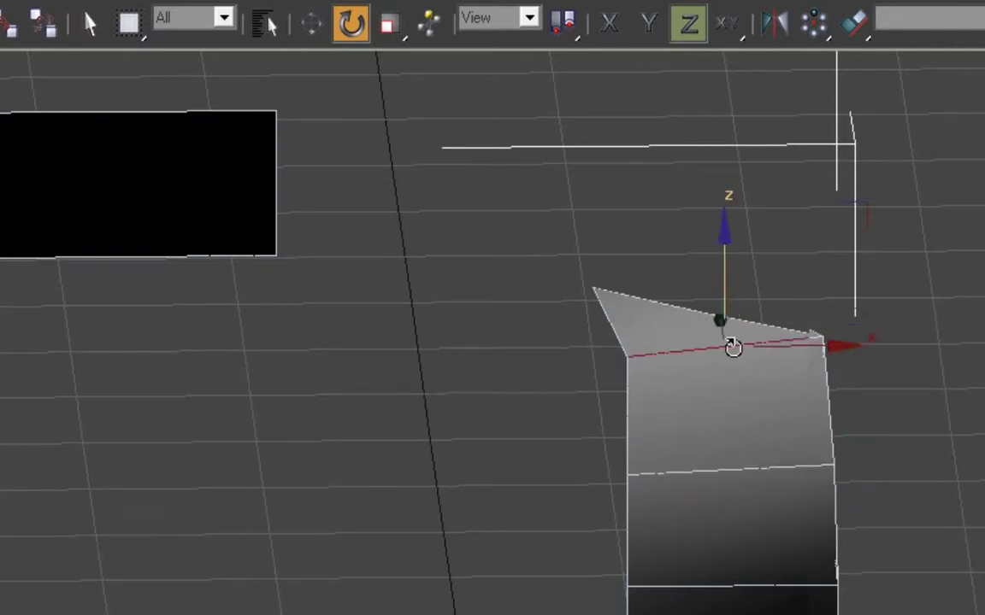
# - Extrude the tilted end edge of the small piece along X toward the long strip
pyautogui.click(662, 304)
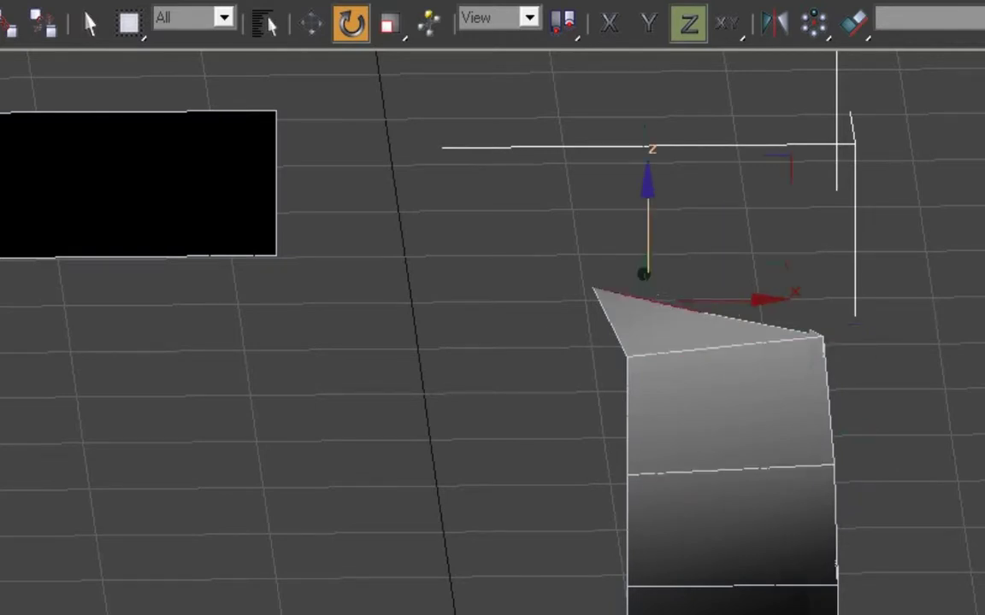
pyautogui.hotkey('ctrl', 'r')
pyautogui.moveTo(690, 473); pyautogui.dragTo(632, 367)
pyautogui.click(350, 23)
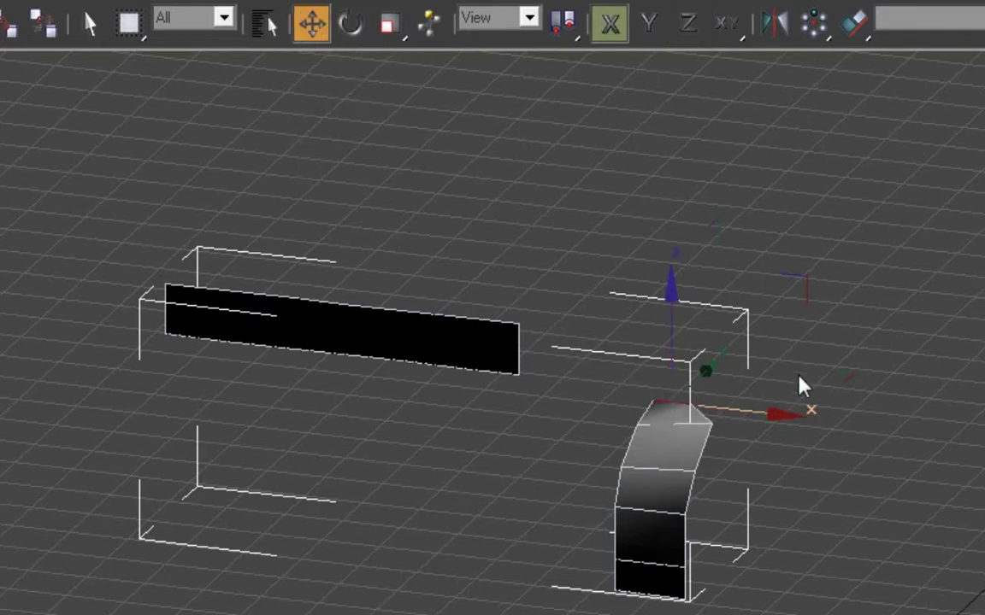
pyautogui.moveTo(830, 376); pyautogui.dragTo(750, 334)
# - Rotate the extruded edge about Z and then about X until it stands nearly upright
pyautogui.click(350, 23)
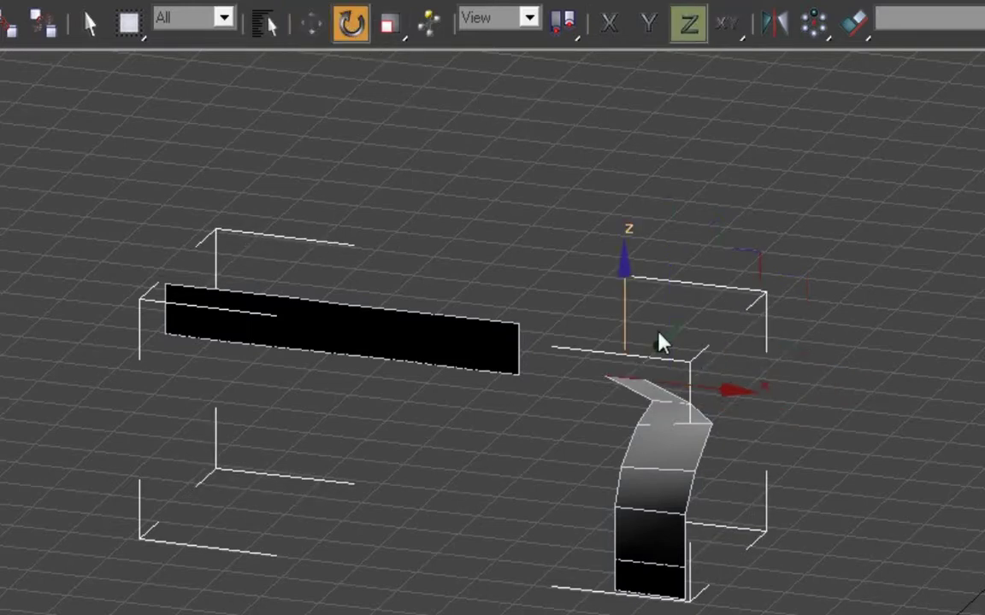
pyautogui.moveTo(626, 302); pyautogui.dragTo(620, 381)
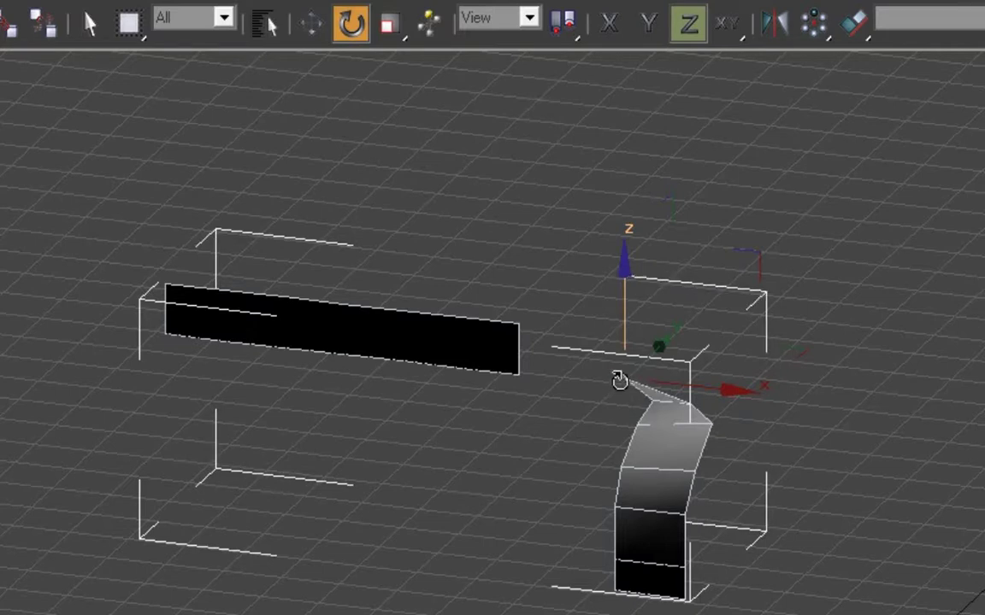
pyautogui.moveTo(694, 388); pyautogui.dragTo(694, 332)
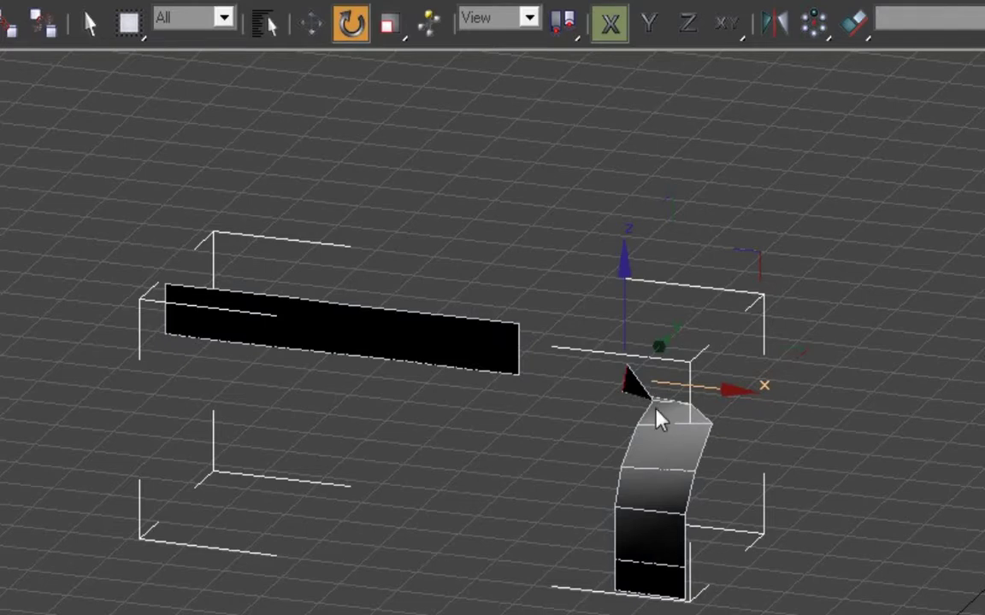
# - Extrude the upright edge further along X toward the strip, rotate it slightly about Z and X, and restore the four-viewport layout
pyautogui.click(313, 25)
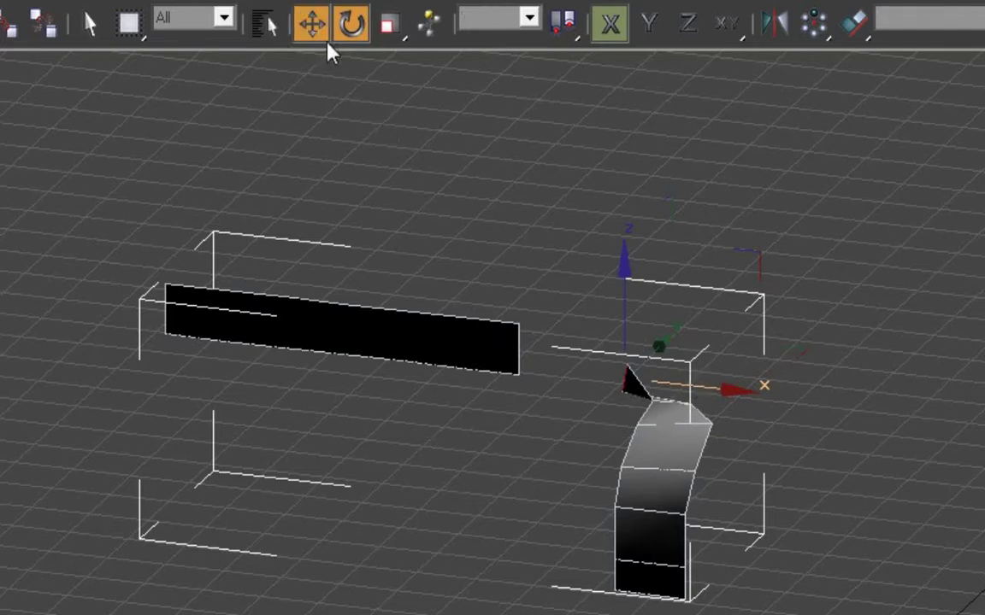
pyautogui.moveTo(680, 385); pyautogui.dragTo(590, 376)
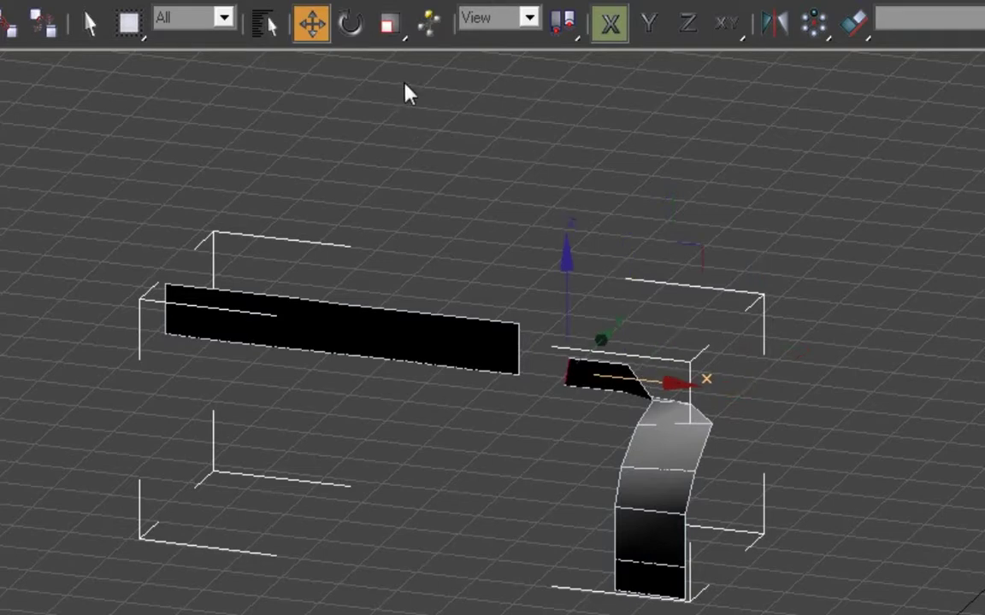
pyautogui.click(352, 33)
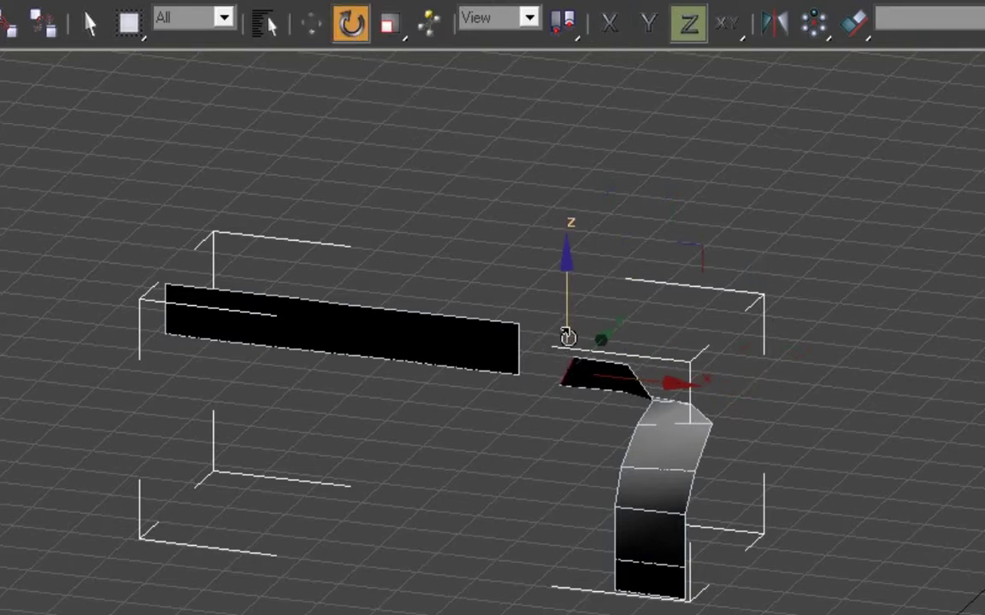
pyautogui.moveTo(567, 336); pyautogui.dragTo(569, 304)
pyautogui.moveTo(620, 384); pyautogui.dragTo(620, 318)
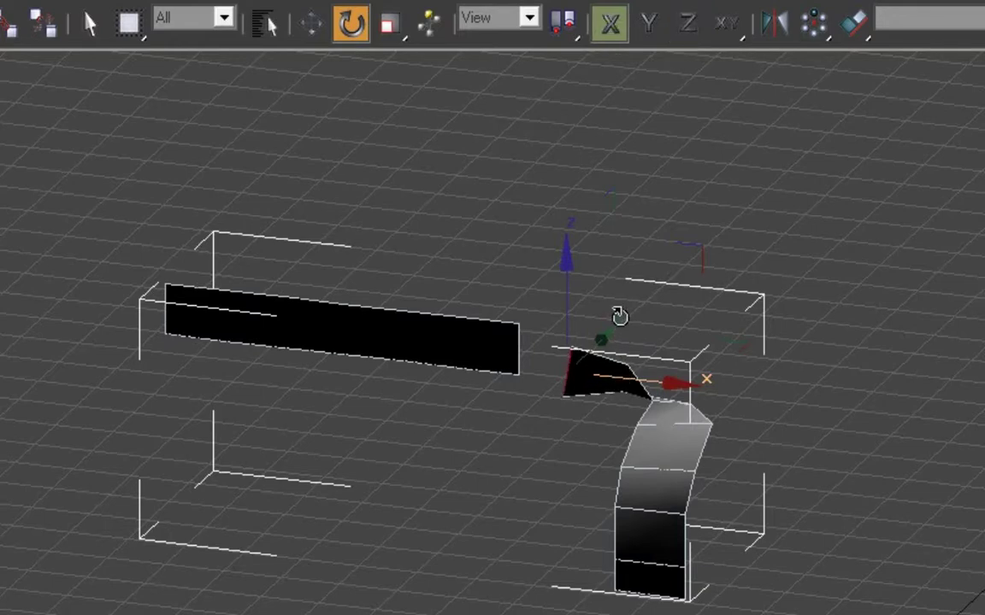
pyautogui.hotkey('alt', 'w')
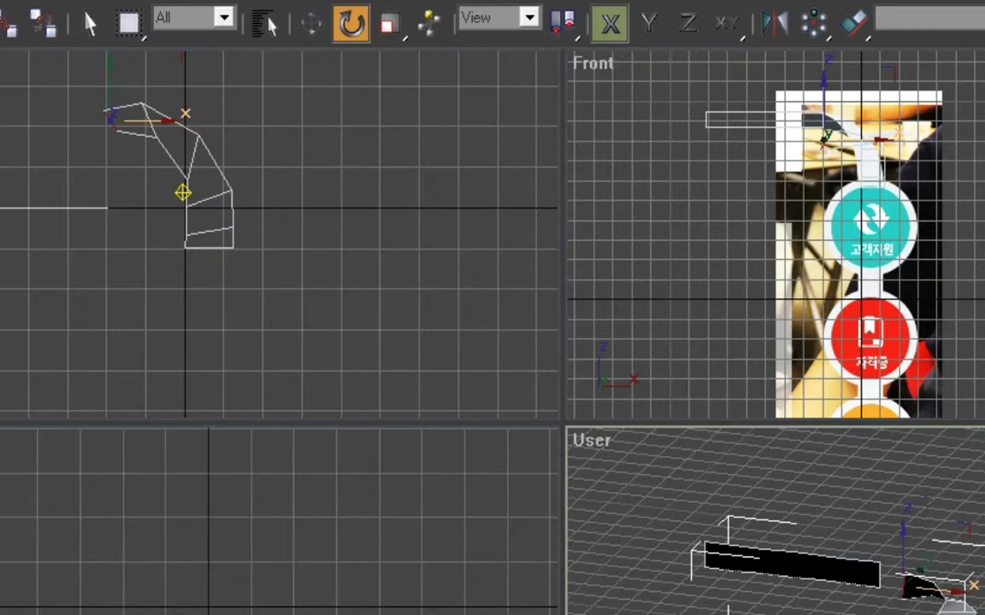
pyautogui.click(268, 320)
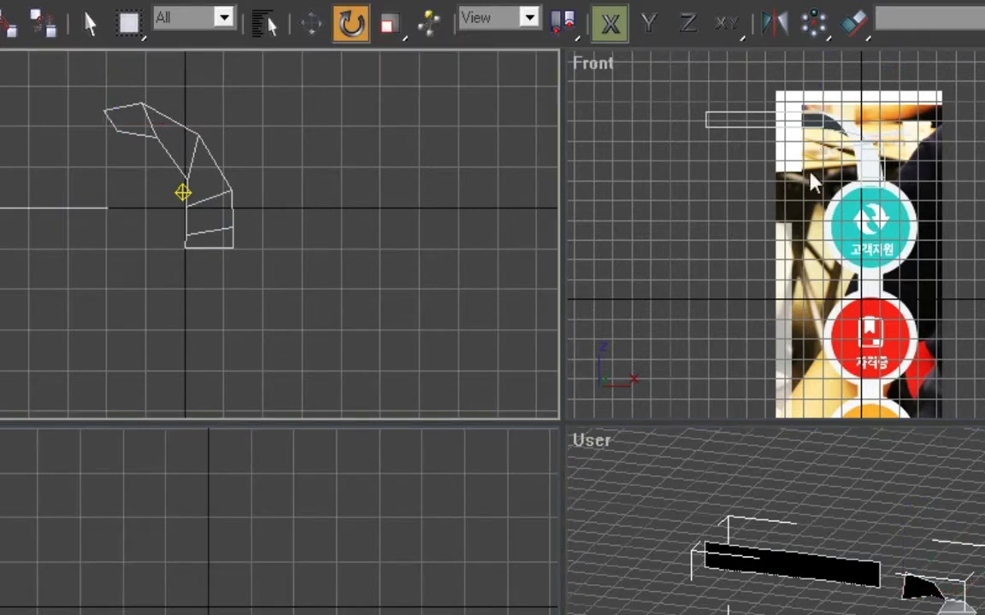
# - Inspect the arched band and the long strip from a nearly face-on angle in the User view
pyautogui.rightClick(774, 496)
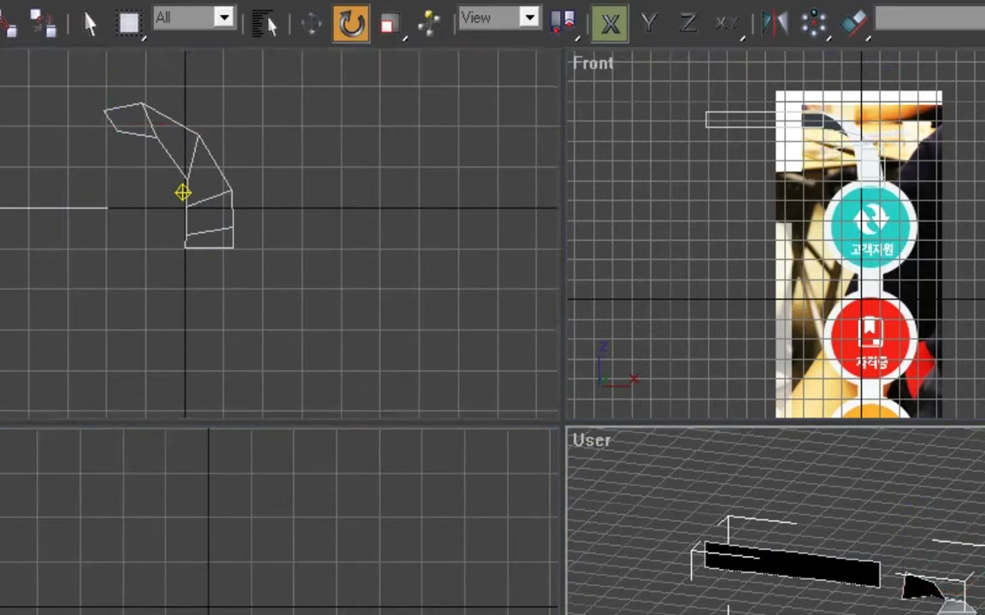
pyautogui.hotkey('alt', 'w')
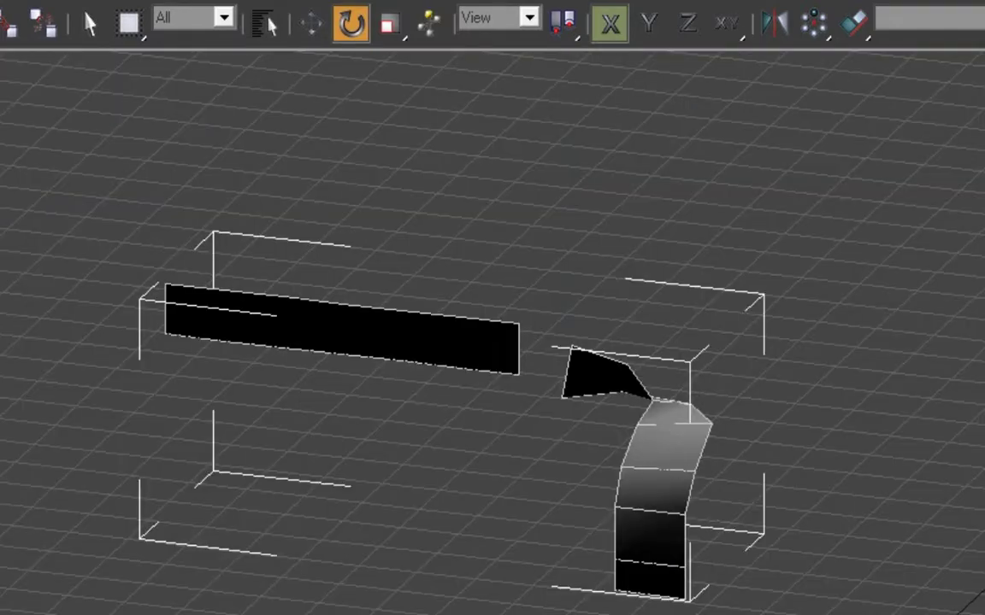
pyautogui.hotkey('ctrl', 'r')
pyautogui.moveTo(545, 477); pyautogui.dragTo(601, 438)
pyautogui.hotkey('alt', 'w')
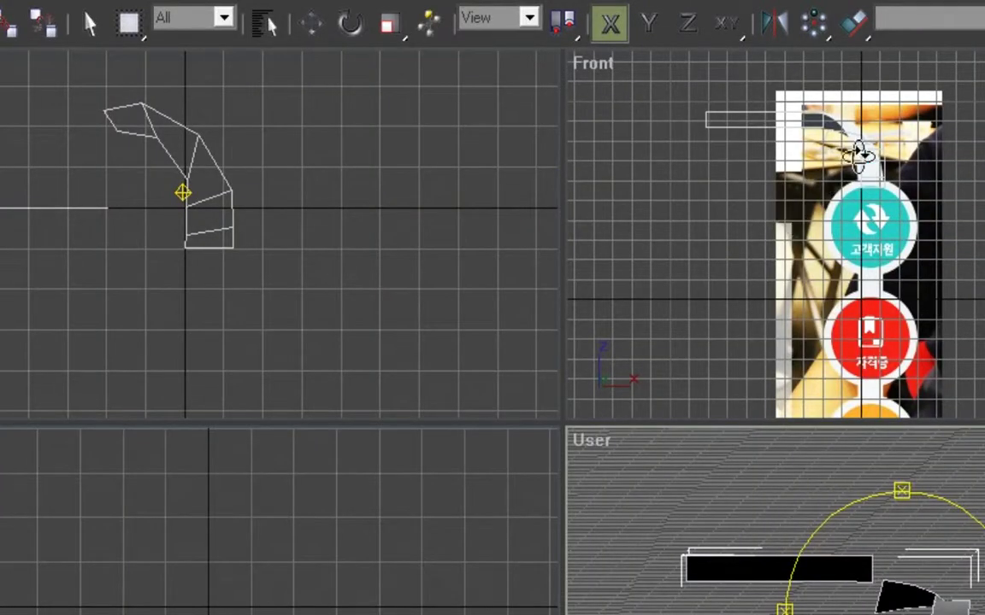
pyautogui.click(313, 24)
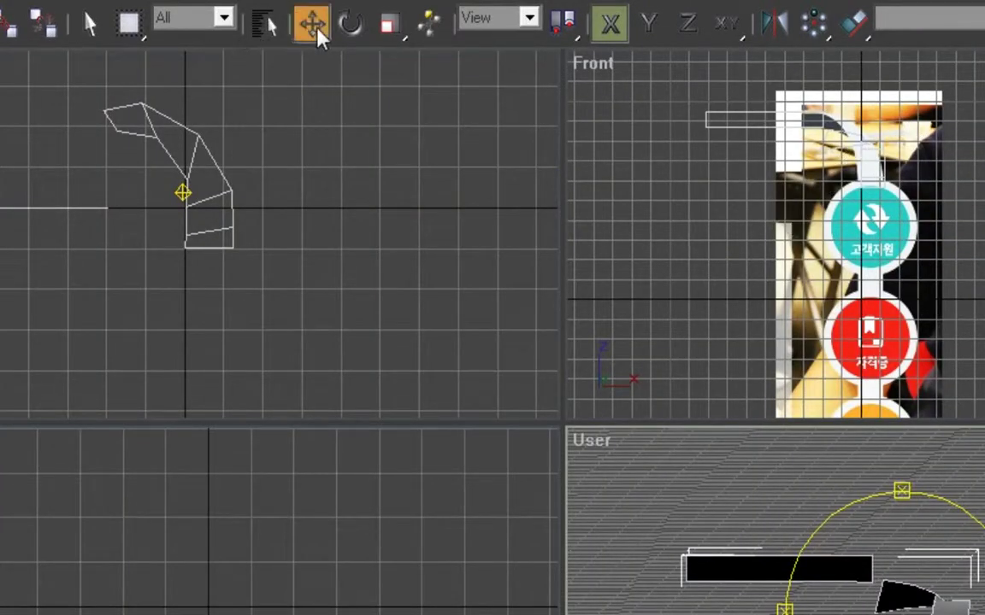
pyautogui.click(740, 197)
pyautogui.moveTo(667, 94); pyautogui.dragTo(940, 410)
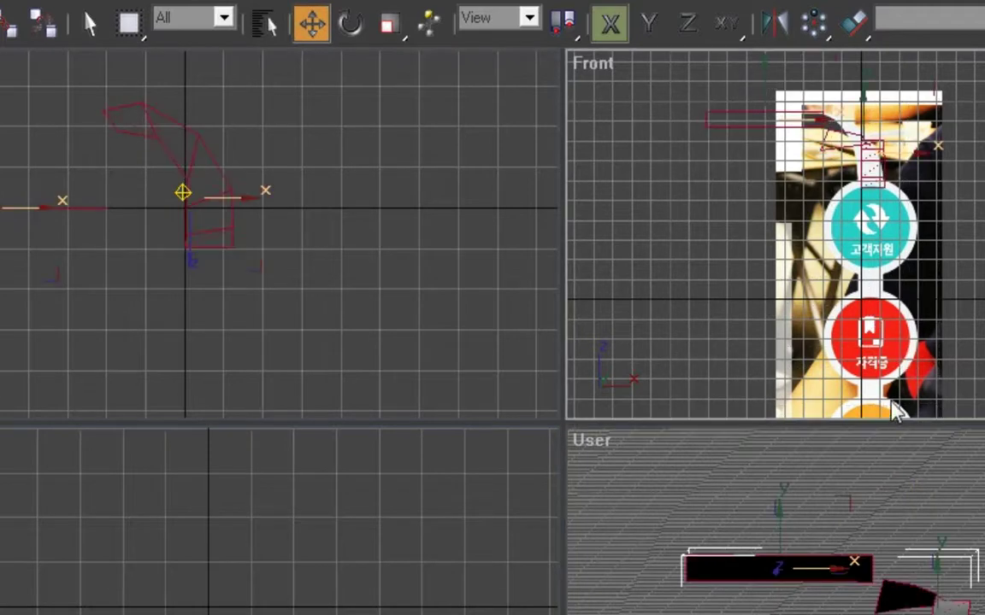
pyautogui.moveTo(906, 151); pyautogui.dragTo(784, 152)
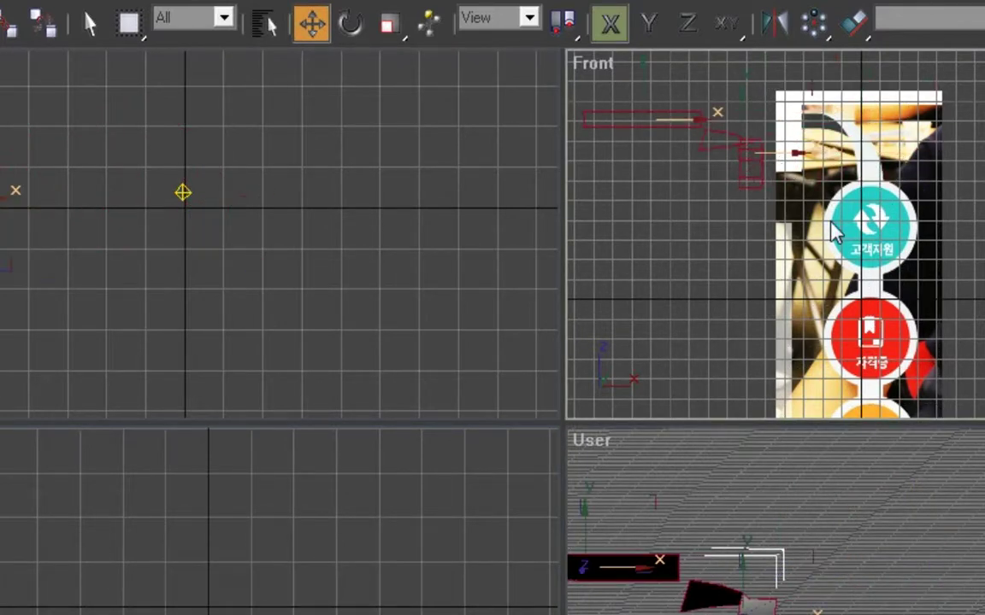
pyautogui.hotkey('ctrl', 'z')
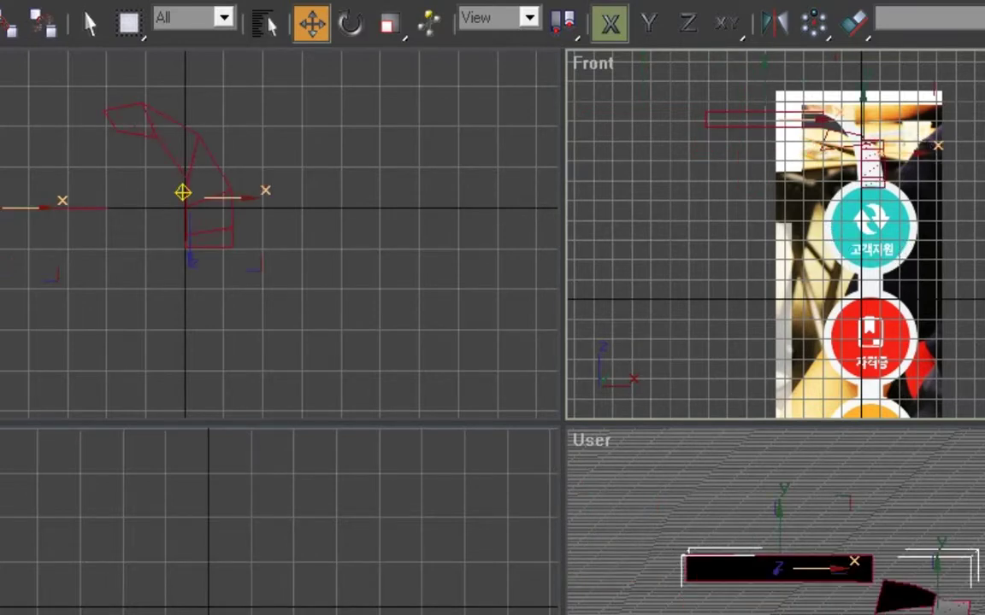
# - Raise the band's end edge along Y in the Front view and shift it slightly along X to line up with the long strip's end
pyautogui.hotkey('alt', 'w')
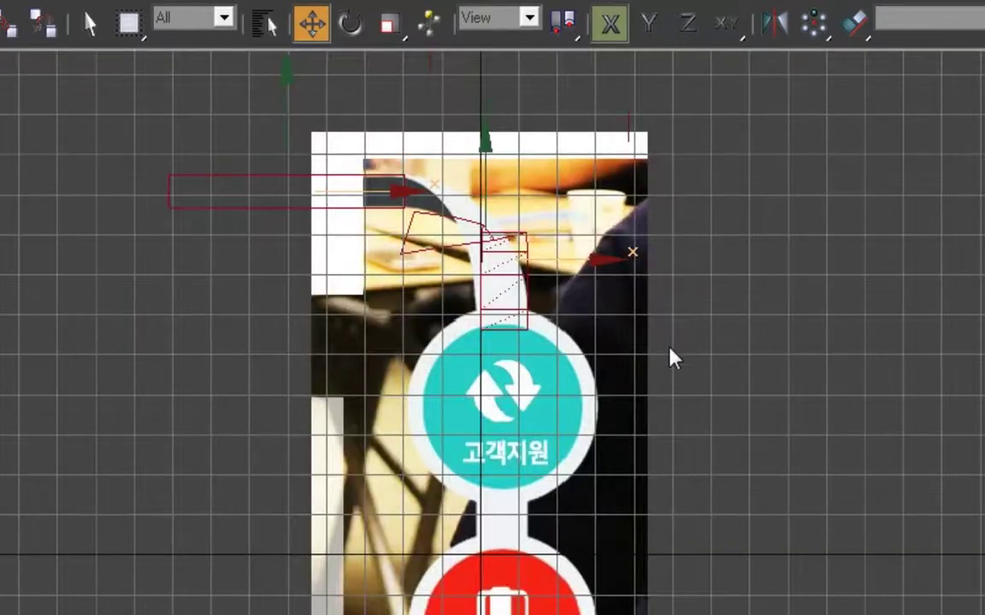
pyautogui.click(611, 253)
pyautogui.scroll(3, 499, 208)
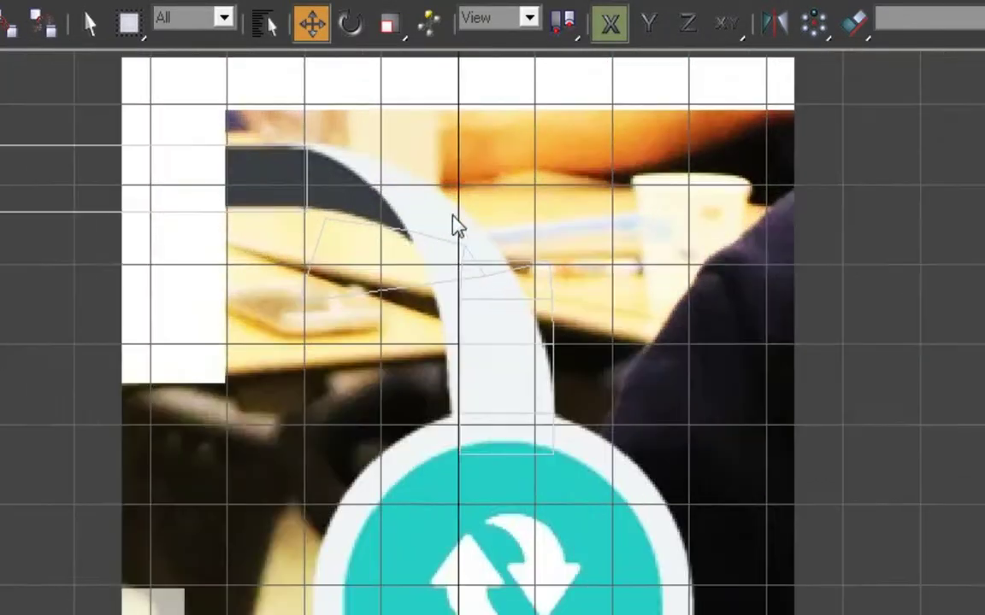
pyautogui.click(360, 224)
pyautogui.click(316, 228)
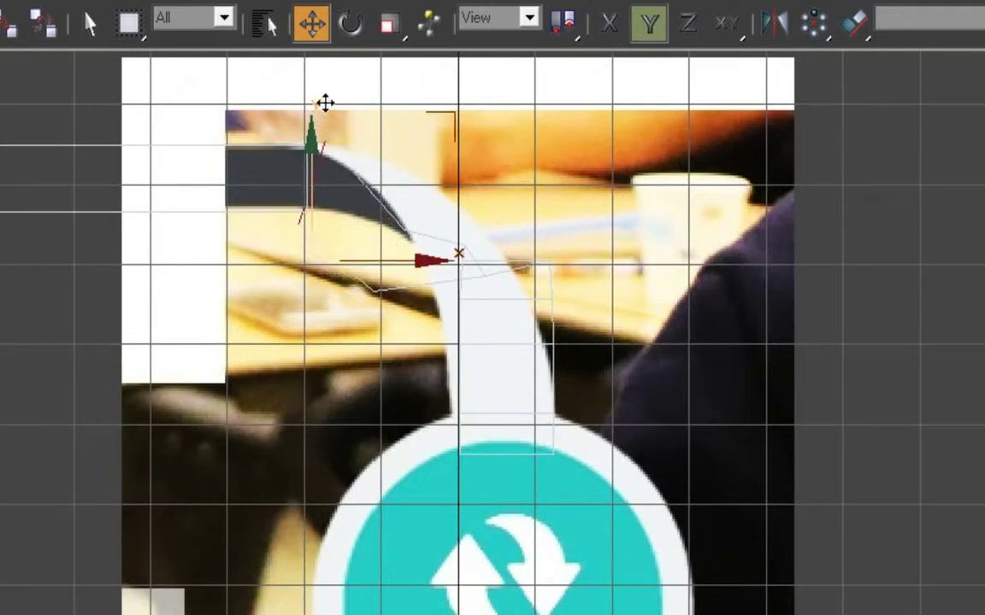
pyautogui.moveTo(333, 90); pyautogui.dragTo(335, 2)
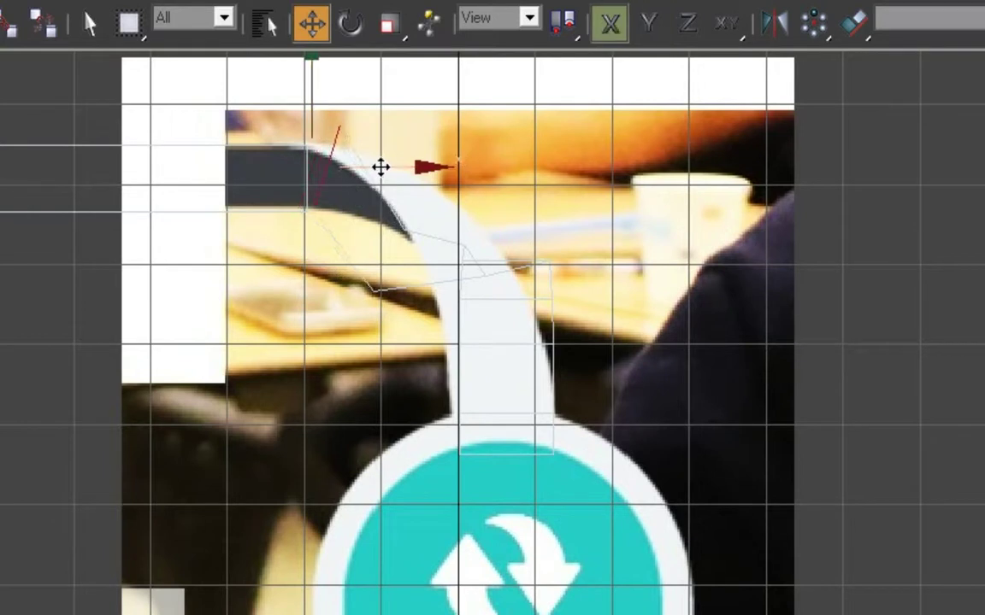
pyautogui.moveTo(378, 169); pyautogui.dragTo(390, 169)
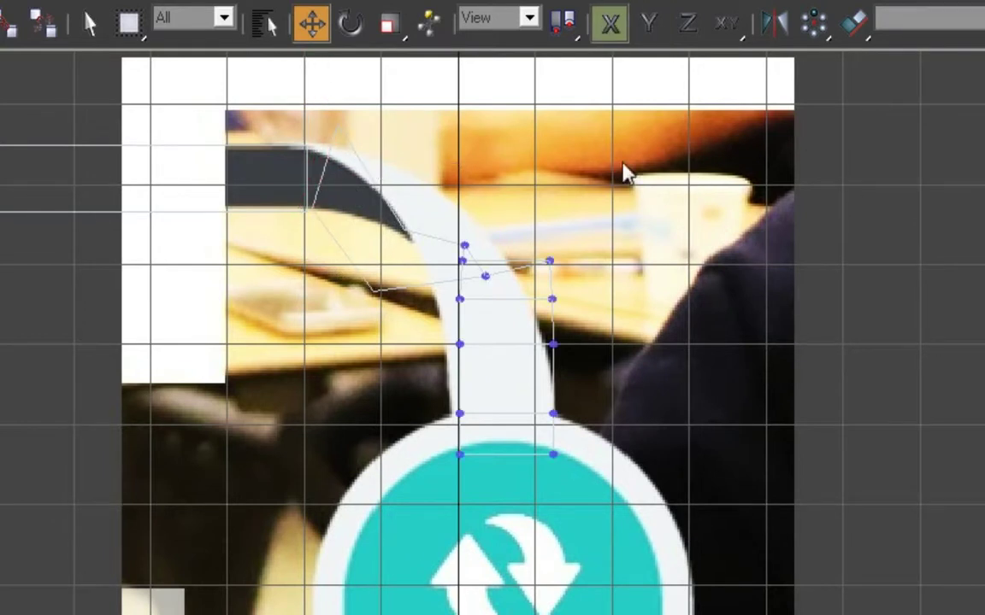
# - Move the upper vertex of the band's end edge along X so the edge stands upright against the long strip
pyautogui.press('q')
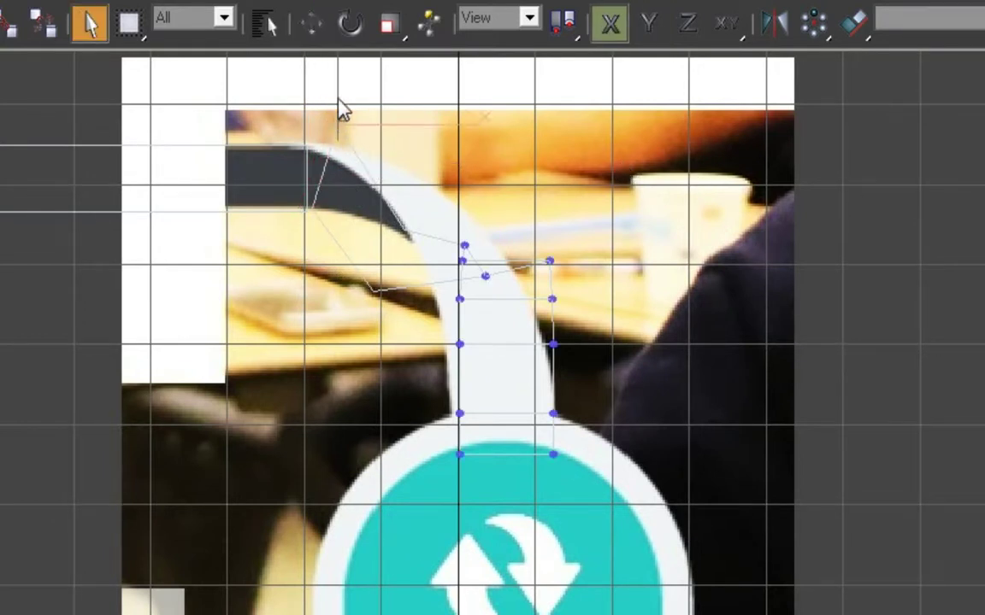
pyautogui.click(311, 24)
pyautogui.moveTo(340, 90); pyautogui.dragTo(346, 113)
pyautogui.press('F5')
# - Move the upper and lower vertices of the cross edge beside the band's end up along Y to follow the reference arc
pyautogui.moveTo(384, 147); pyautogui.dragTo(358, 315)
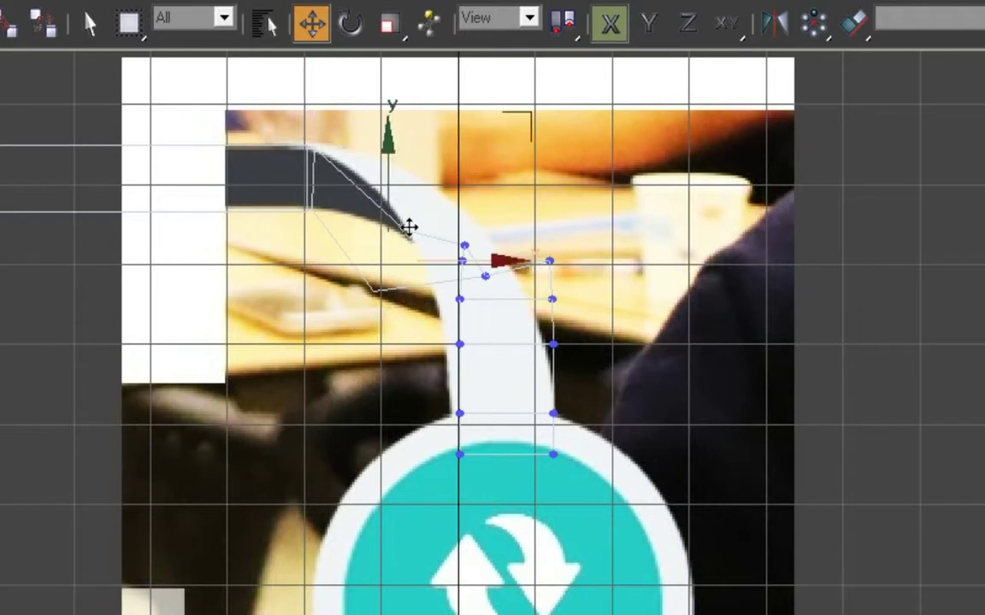
pyautogui.press('F6')
pyautogui.moveTo(391, 209); pyautogui.dragTo(387, 154)
pyautogui.moveTo(382, 199); pyautogui.dragTo(381, 197)
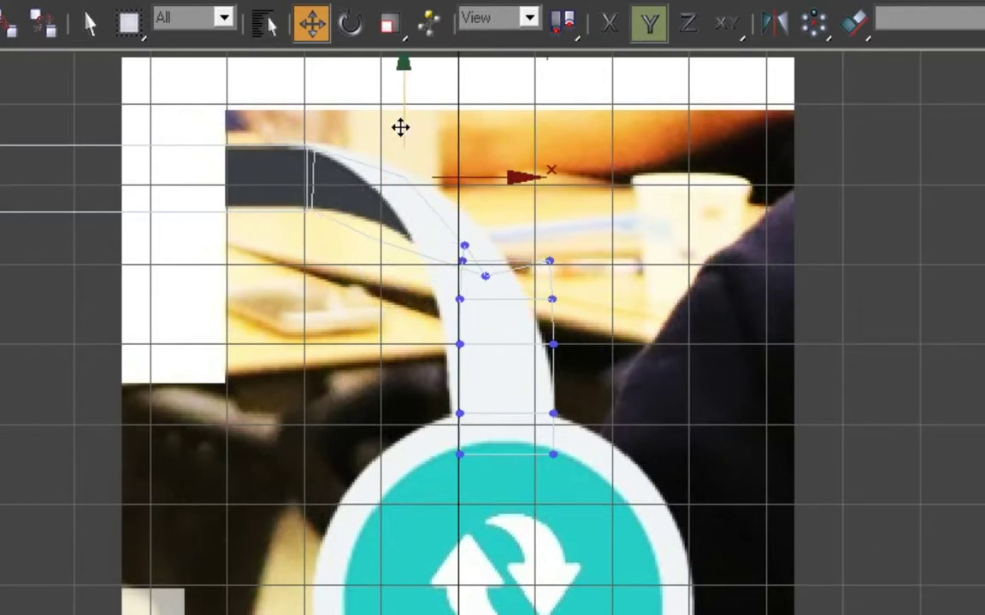
pyautogui.moveTo(399, 270); pyautogui.dragTo(397, 265)
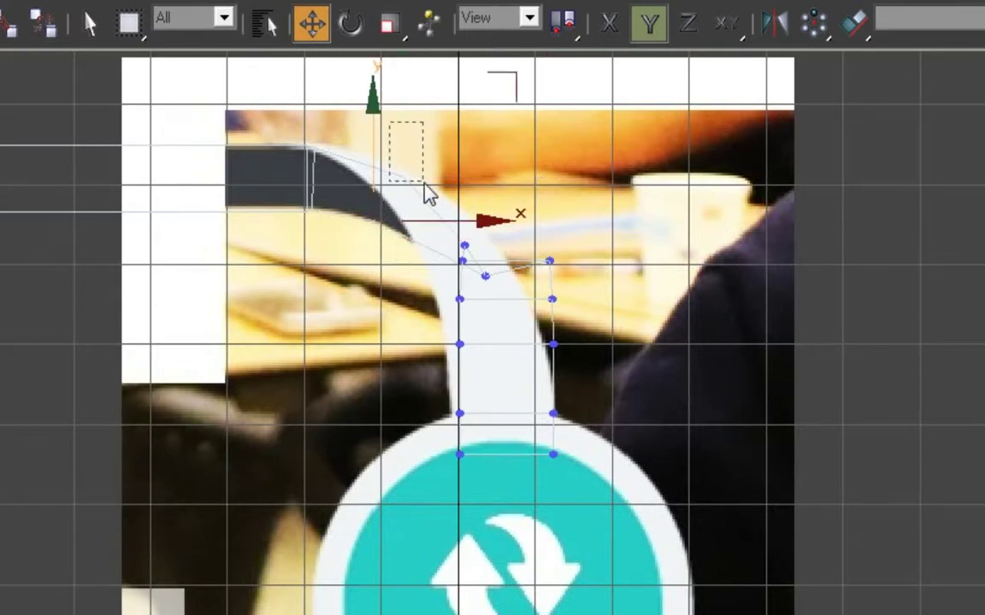
pyautogui.moveTo(424, 183); pyautogui.dragTo(423, 181)
pyautogui.moveTo(403, 130); pyautogui.dragTo(402, 120)
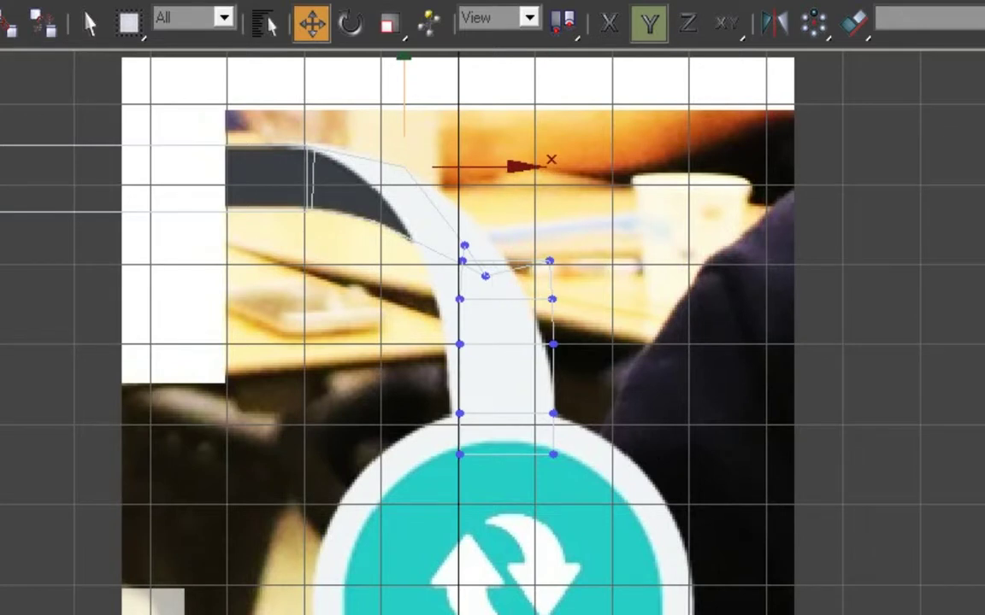
# - Leave vertex editing, shade the Front view with Smooth + Highlights, and restore the four-viewport layout
pyautogui.press('1')
pyautogui.rightClick(2, 61)
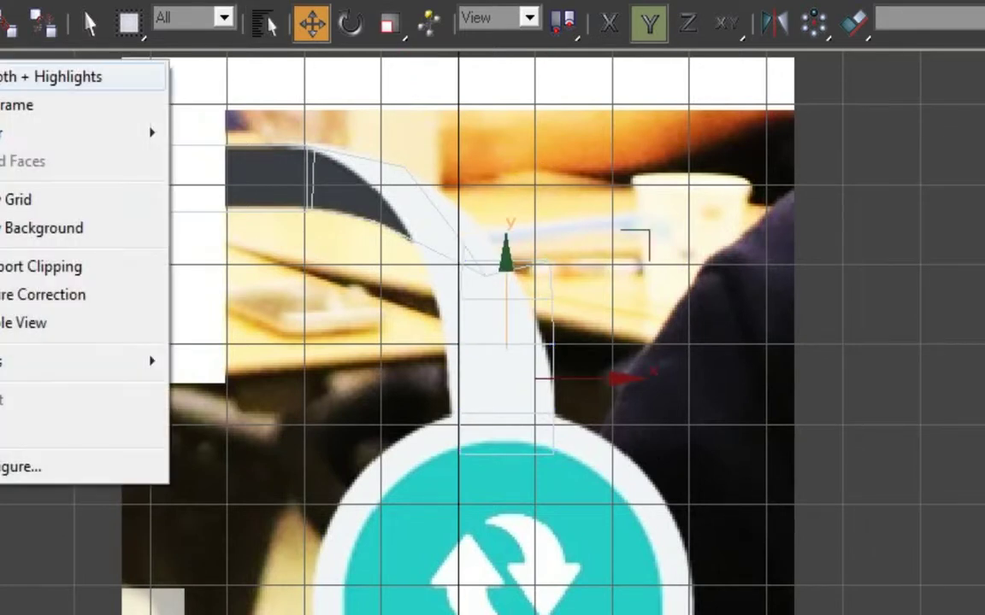
pyautogui.click(4, 76)
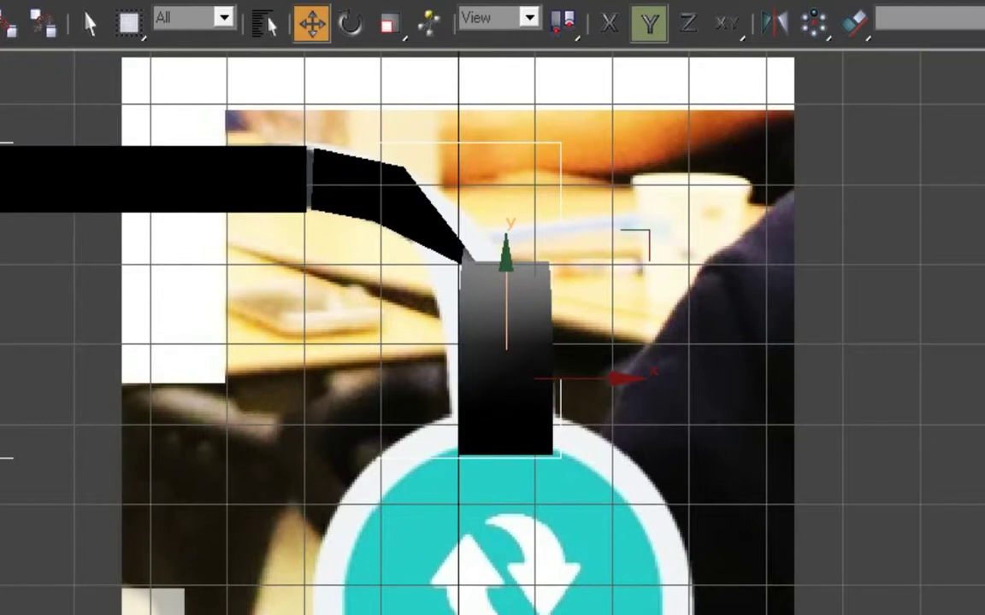
pyautogui.hotkey('alt', 'w')
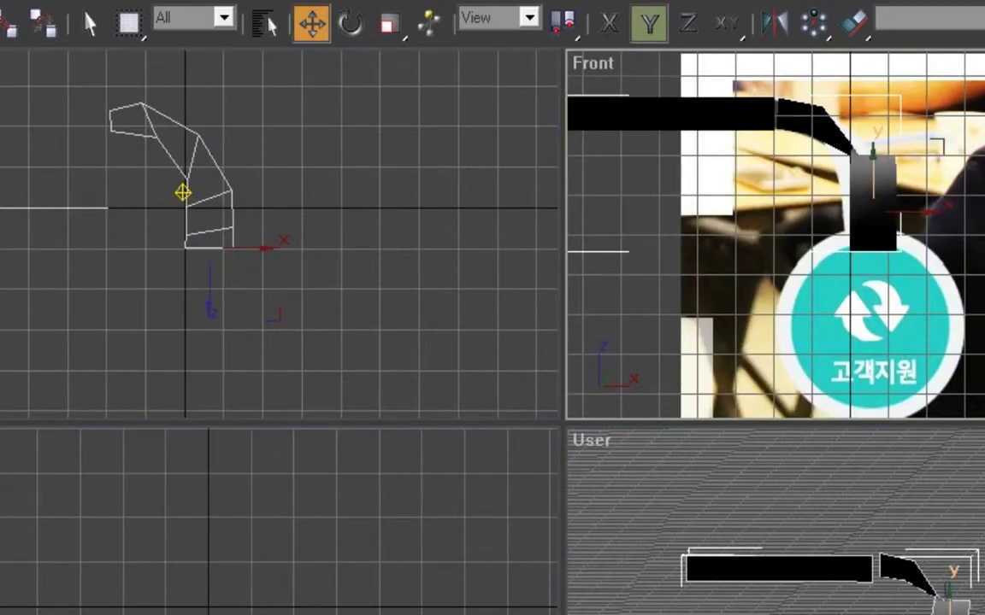
# - Select the cross edge at the band's fold in the User view and raise it along Z
pyautogui.hotkey('ctrl', 'r')
pyautogui.click(884, 551)
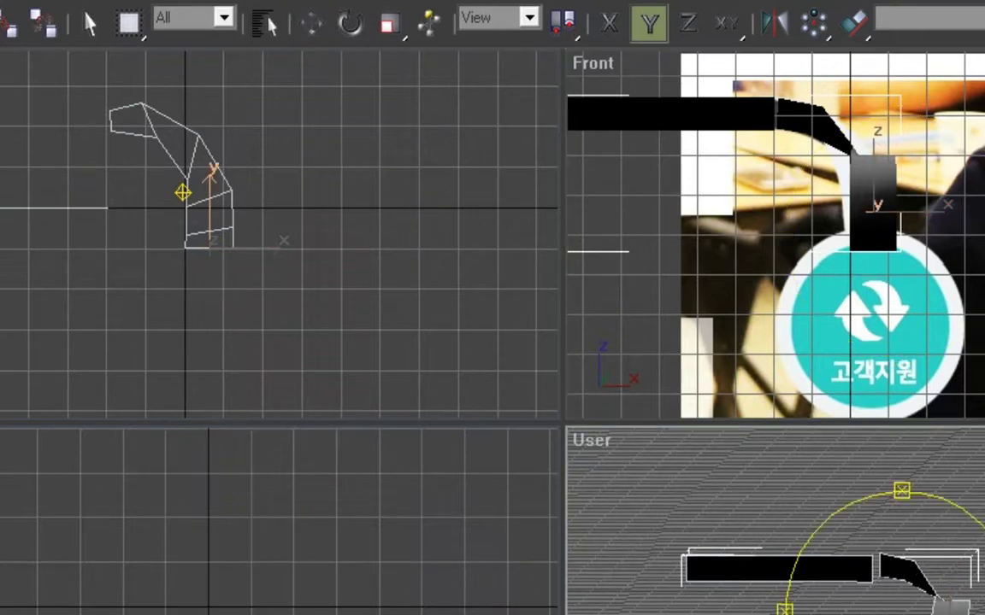
pyautogui.hotkey('alt', 'w')
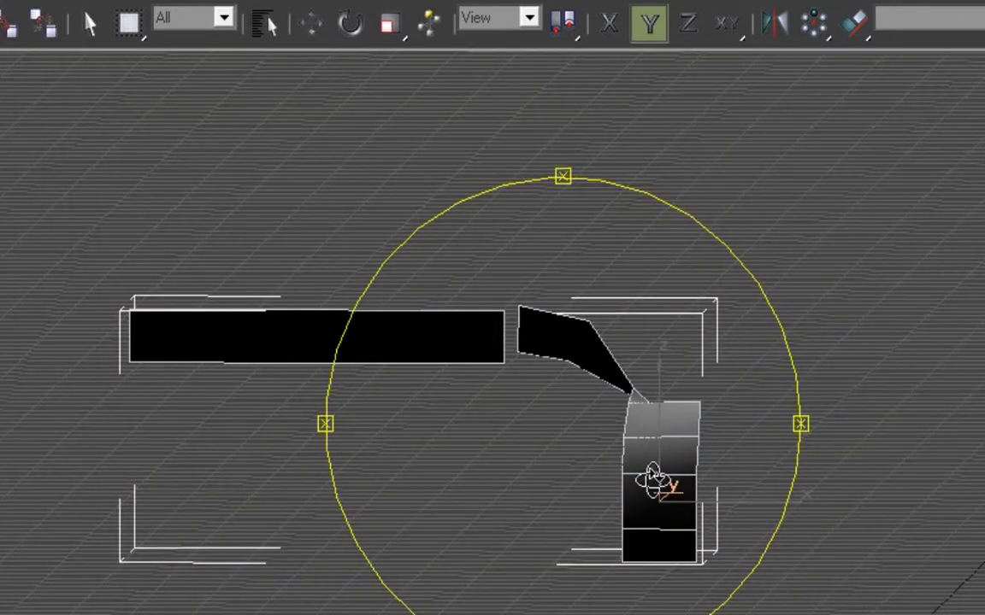
pyautogui.keyDown('alt'); pyautogui.moveTo(649, 477); pyautogui.dragTo(686, 455, button='middle'); pyautogui.keyUp('alt')
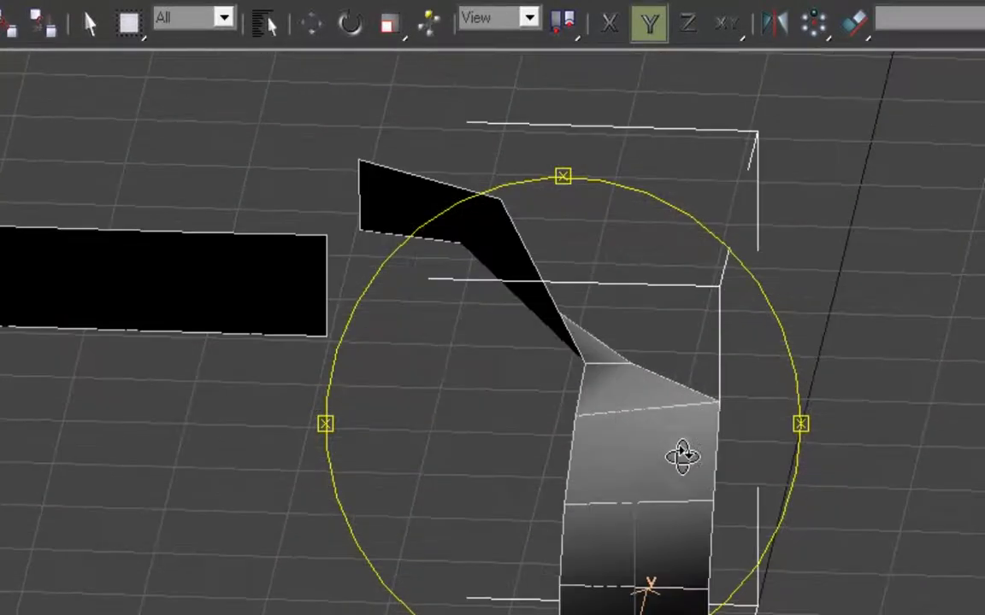
pyautogui.press('4')
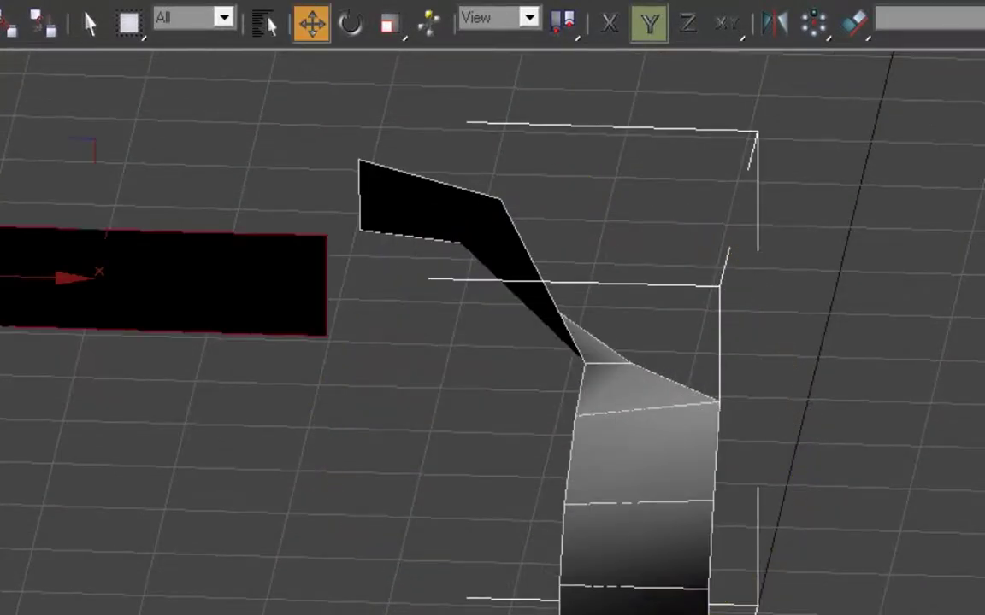
pyautogui.press('2')
pyautogui.click(593, 365)
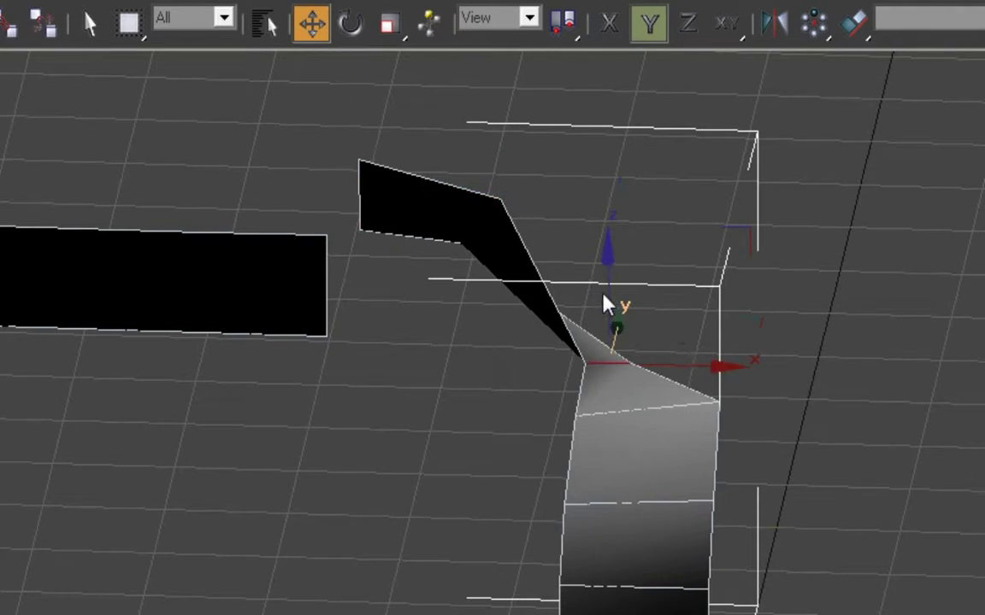
pyautogui.moveTo(608, 299); pyautogui.dragTo(615, 243)
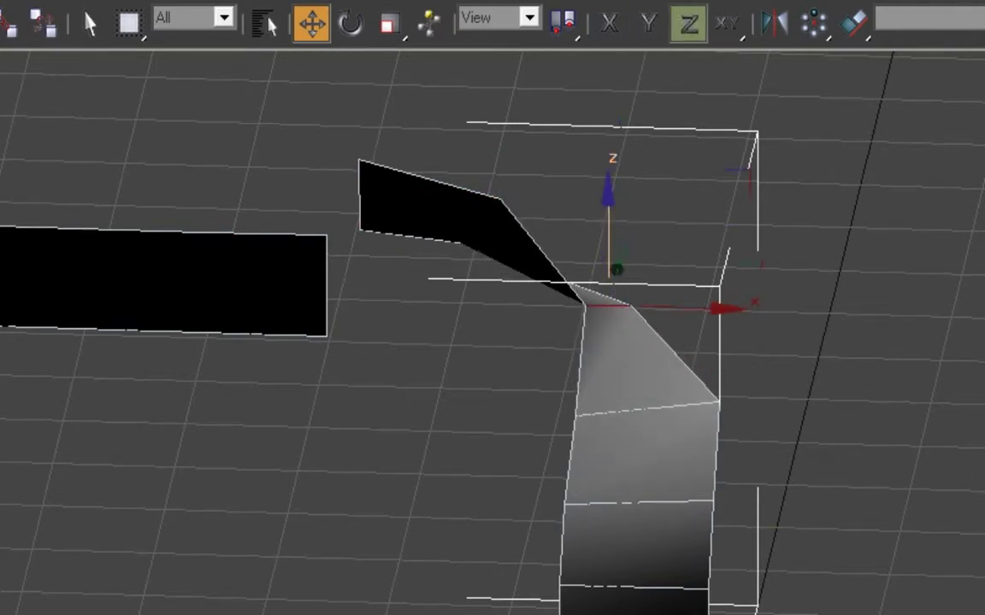
# - Move the two vertices below the fold on the band's inner side outward in the Front view to follow the reference curve
pyautogui.hotkey('alt', 'w')
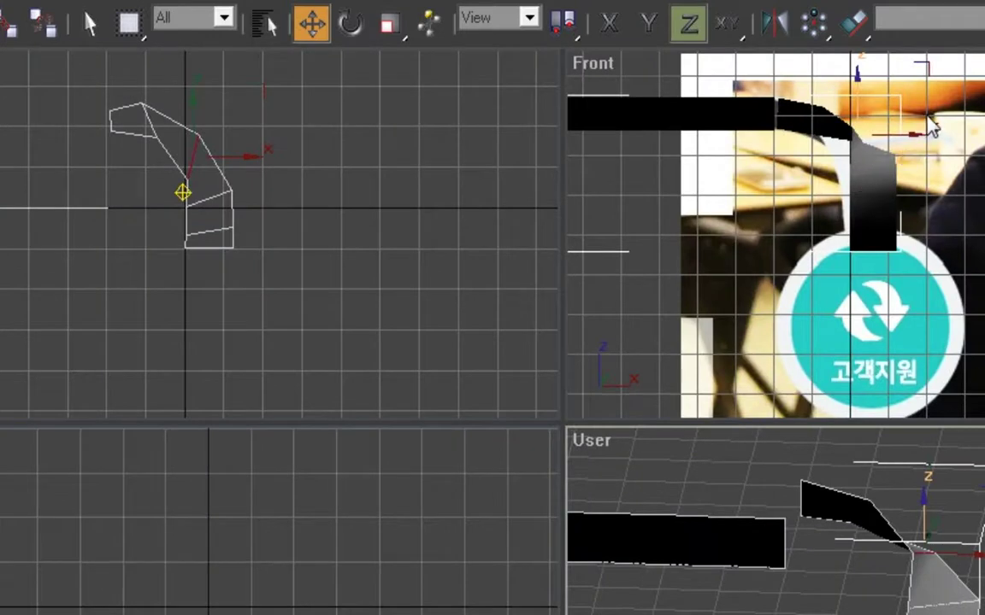
pyautogui.scroll(4, 910, 124)
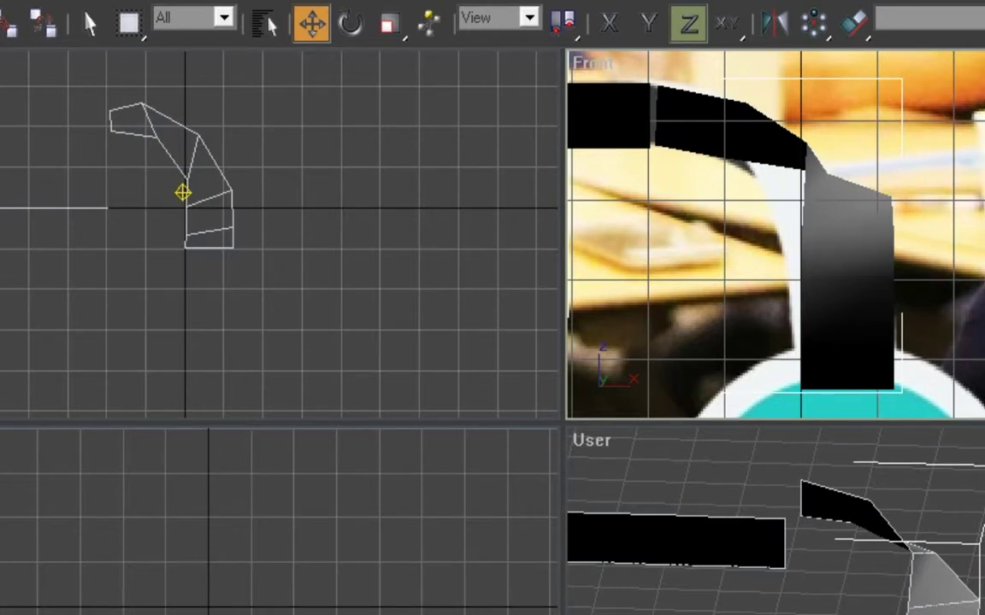
pyautogui.press('1')
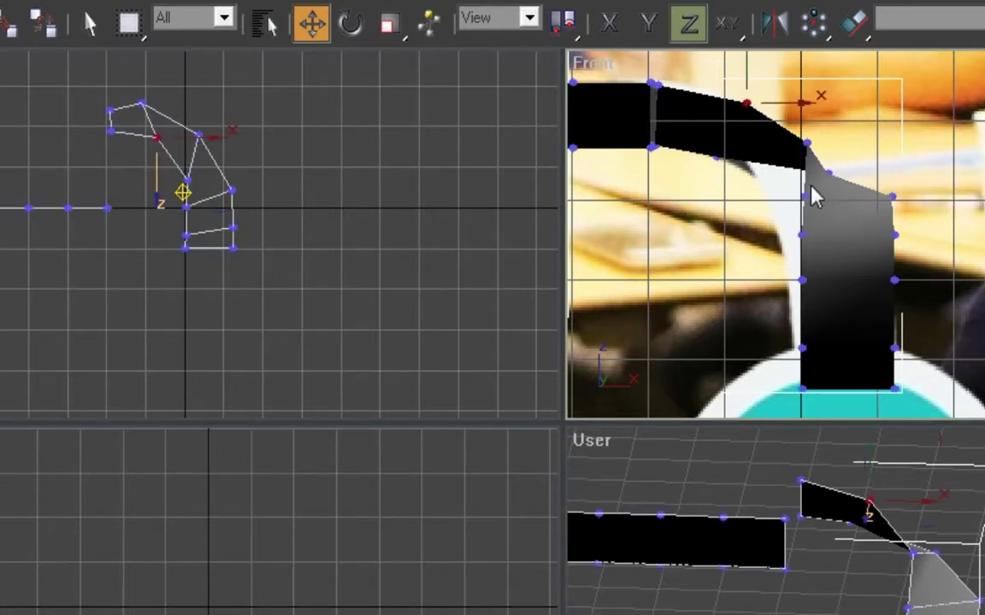
pyautogui.click(805, 200)
pyautogui.scroll(2, 828, 194)
pyautogui.scroll(2, 781, 204)
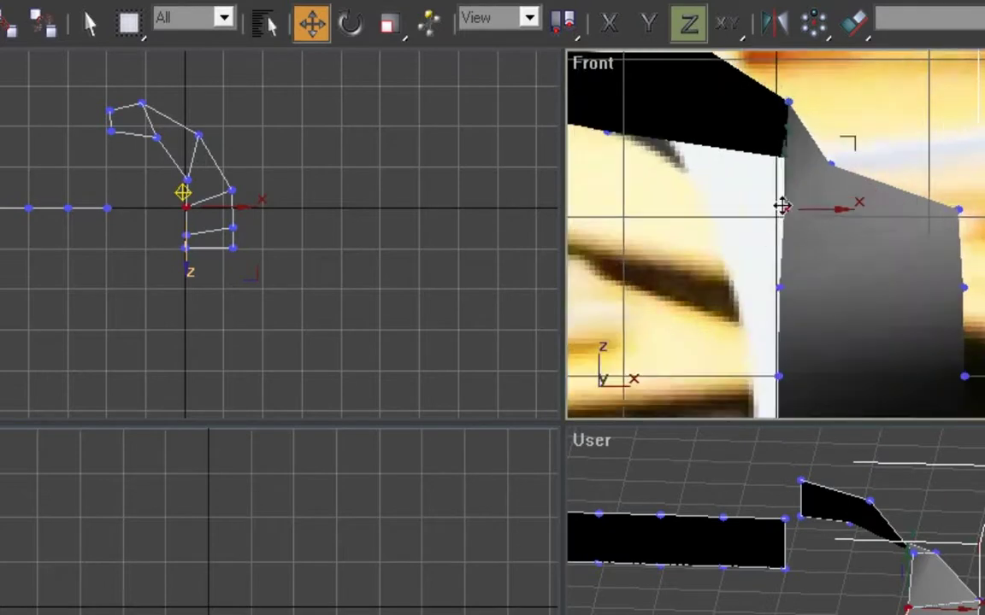
pyautogui.moveTo(851, 143); pyautogui.dragTo(796, 147)
pyautogui.click(783, 288)
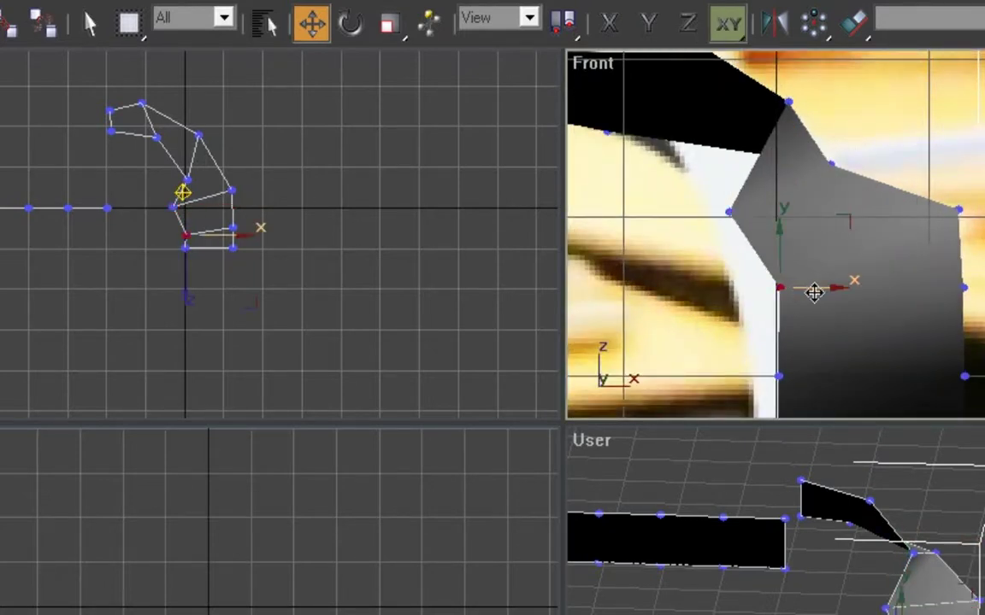
pyautogui.moveTo(813, 290); pyautogui.dragTo(798, 288)
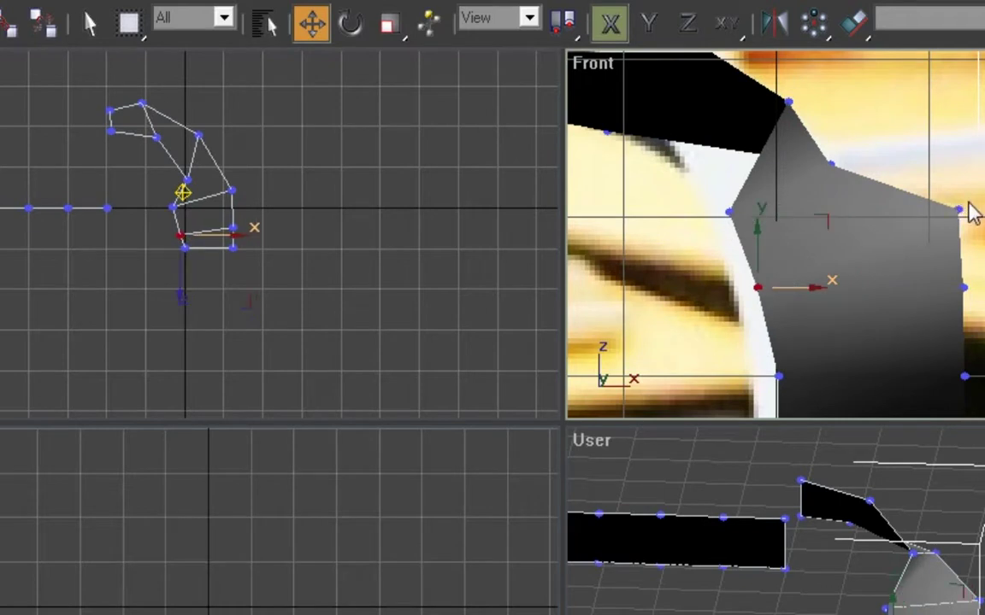
# - Move the two vertices below the fold on the band's outer side inward along X to match the curve, and select the fold's inner vertex
pyautogui.moveTo(966, 207); pyautogui.dragTo(915, 316)
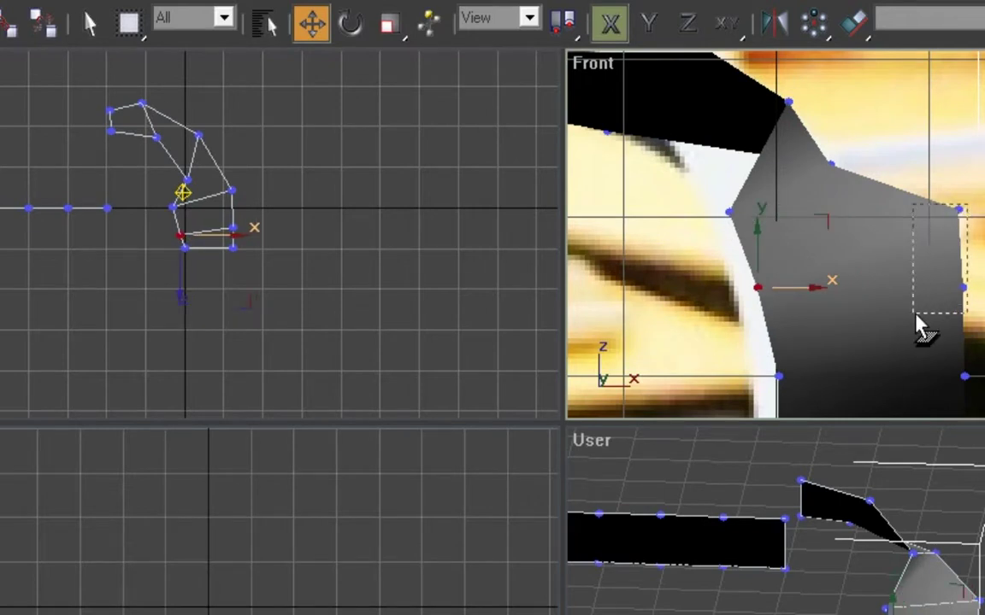
pyautogui.moveTo(966, 248); pyautogui.dragTo(898, 214)
pyautogui.click(916, 209)
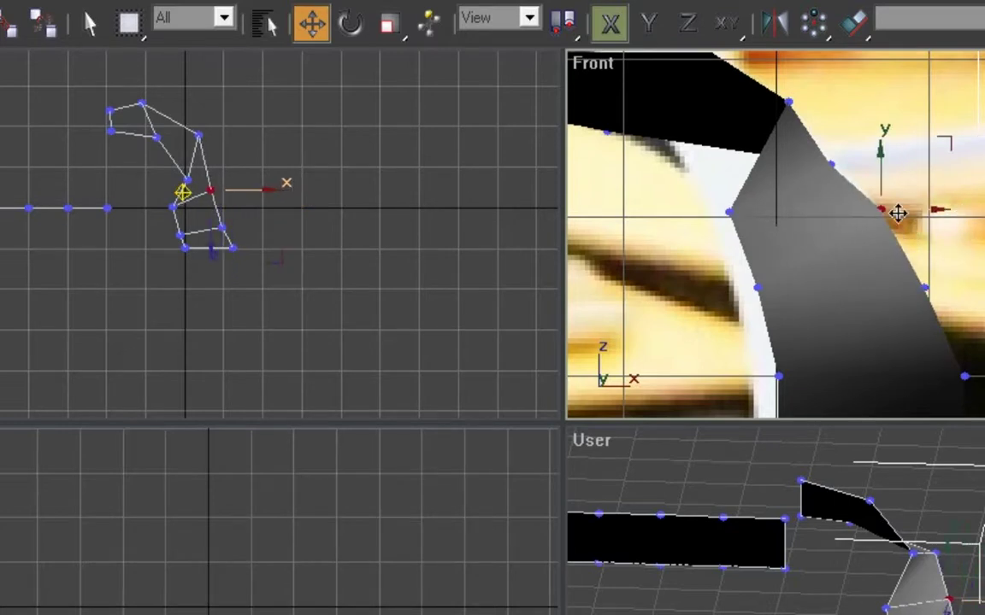
pyautogui.click(787, 107)
pyautogui.scroll(-2, 804, 193)
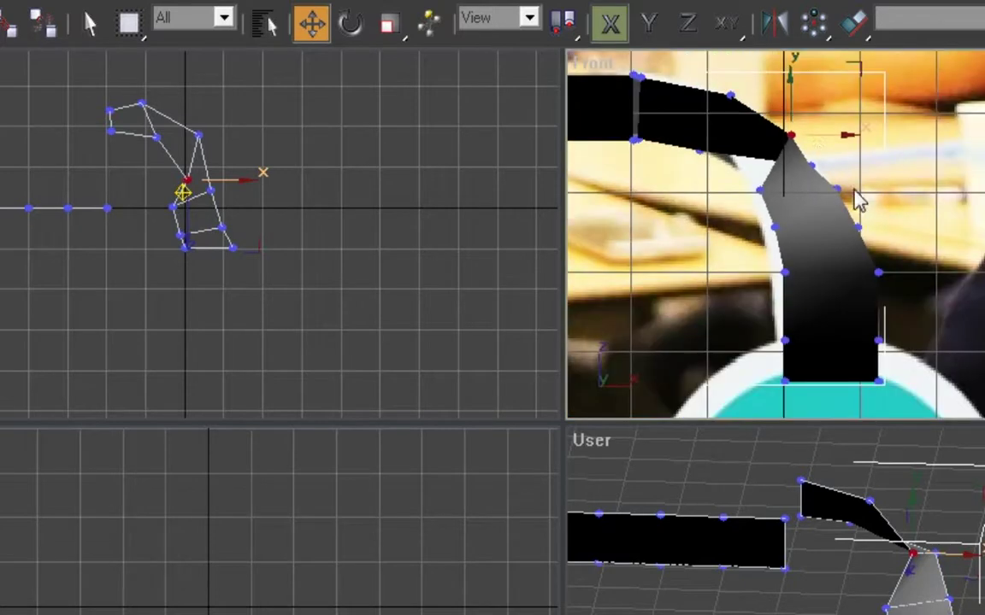
# - Move the fold's inner vertex inward along X in the Front view and shift the next upper-edge vertex down and inward in XY
pyautogui.scroll(1, 653, 77)
pyautogui.scroll(1, 742, 103)
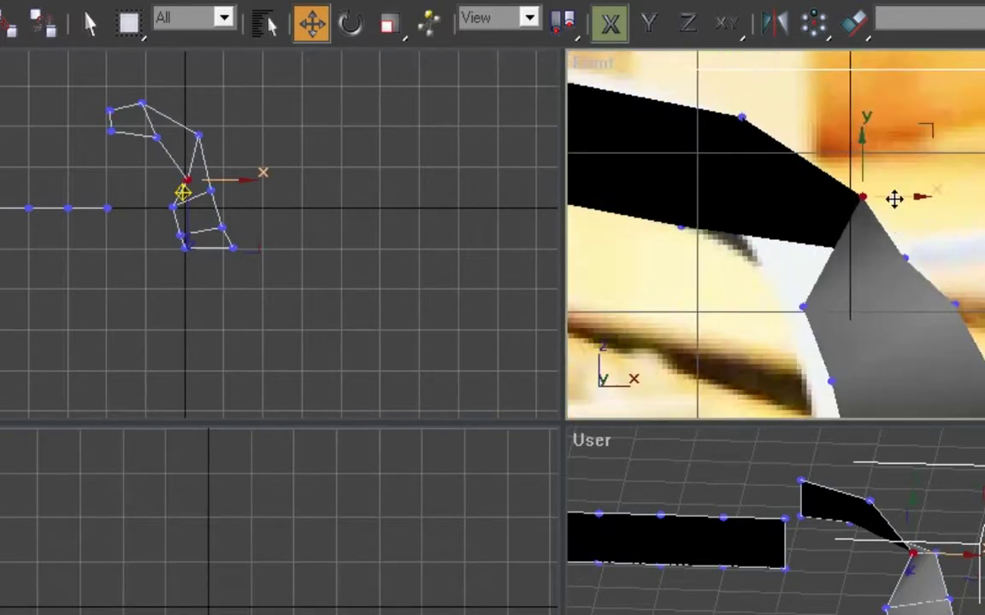
pyautogui.moveTo(893, 199); pyautogui.dragTo(803, 202)
pyautogui.click(741, 118)
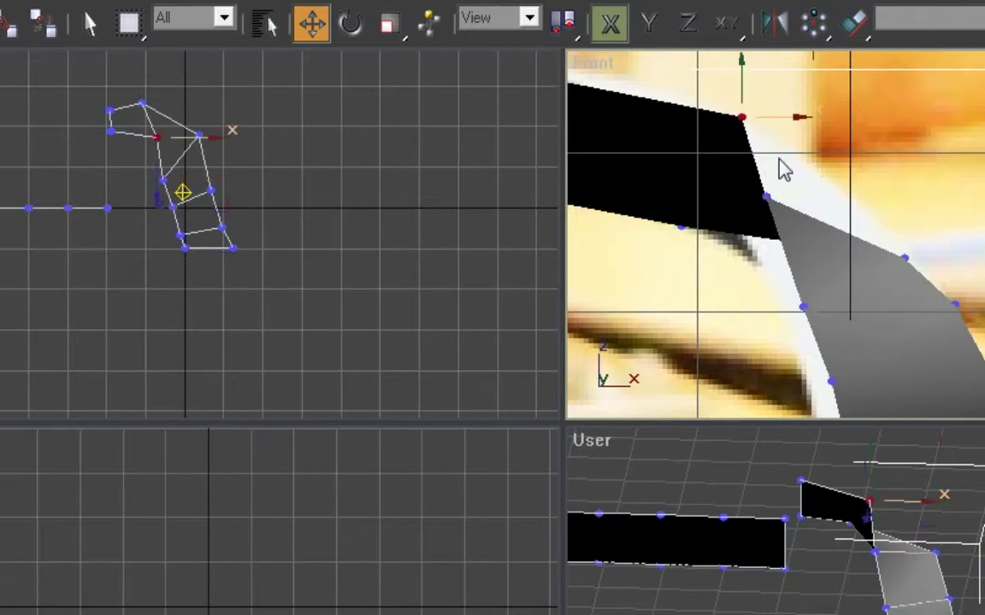
pyautogui.scroll(-1, 785, 170)
pyautogui.scroll(2, 729, 125)
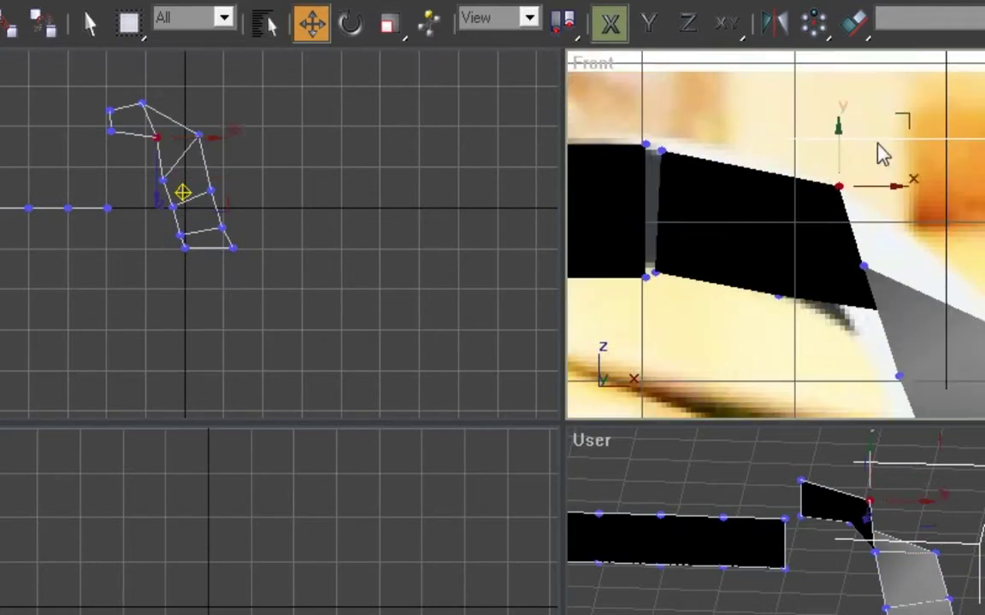
pyautogui.moveTo(909, 119); pyautogui.dragTo(848, 154)
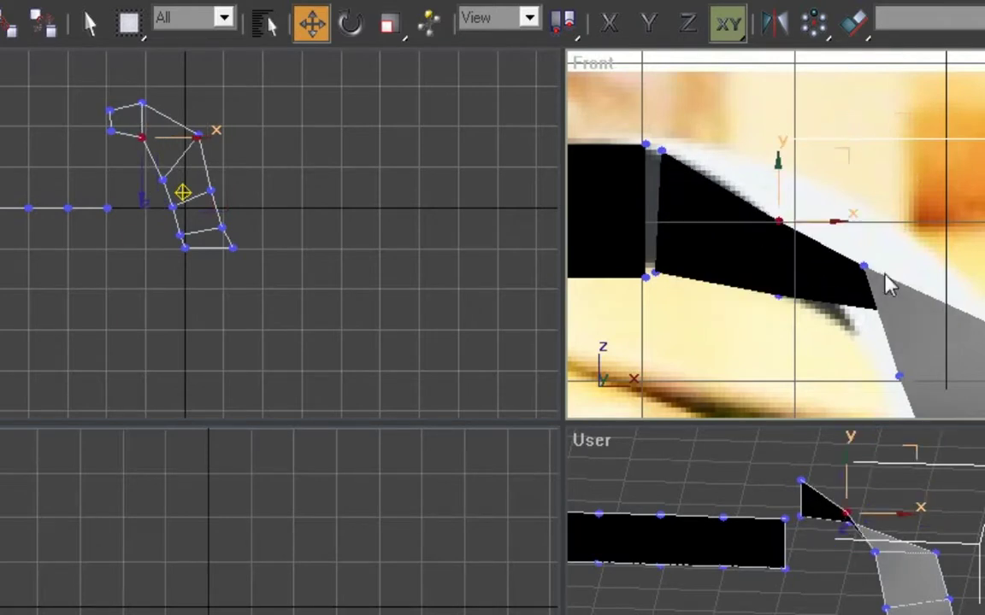
# - Nudge the fold's inner vertex slightly inward in XY in the Front view
pyautogui.click(860, 265)
pyautogui.scroll(-2, 876, 250)
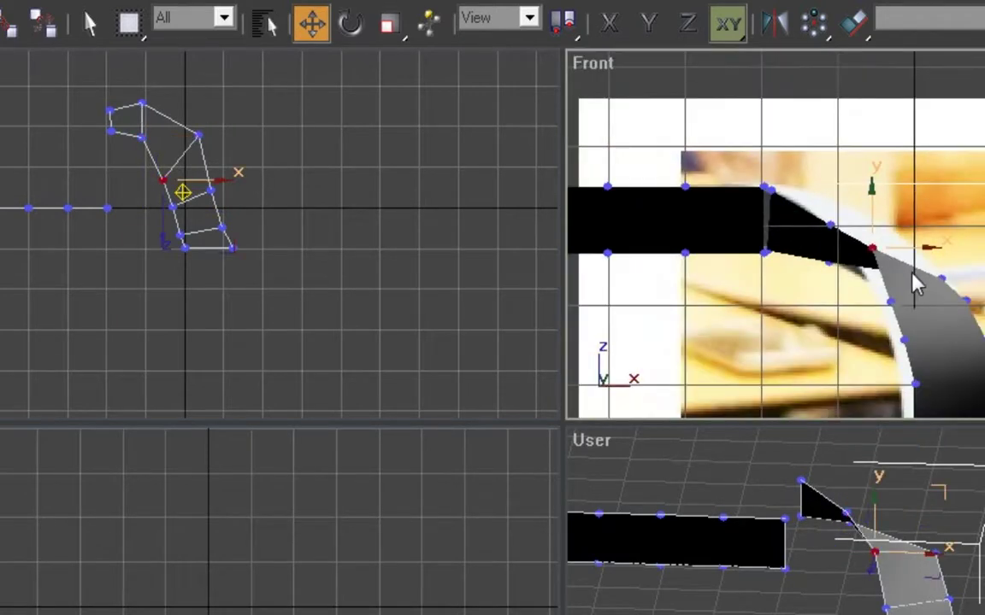
pyautogui.scroll(1, 857, 281)
pyautogui.scroll(2, 925, 224)
pyautogui.moveTo(902, 153)
pyautogui.mouseDown()
pyautogui.moveTo(886, 186)
pyautogui.moveTo(897, 151)
pyautogui.mouseUp()
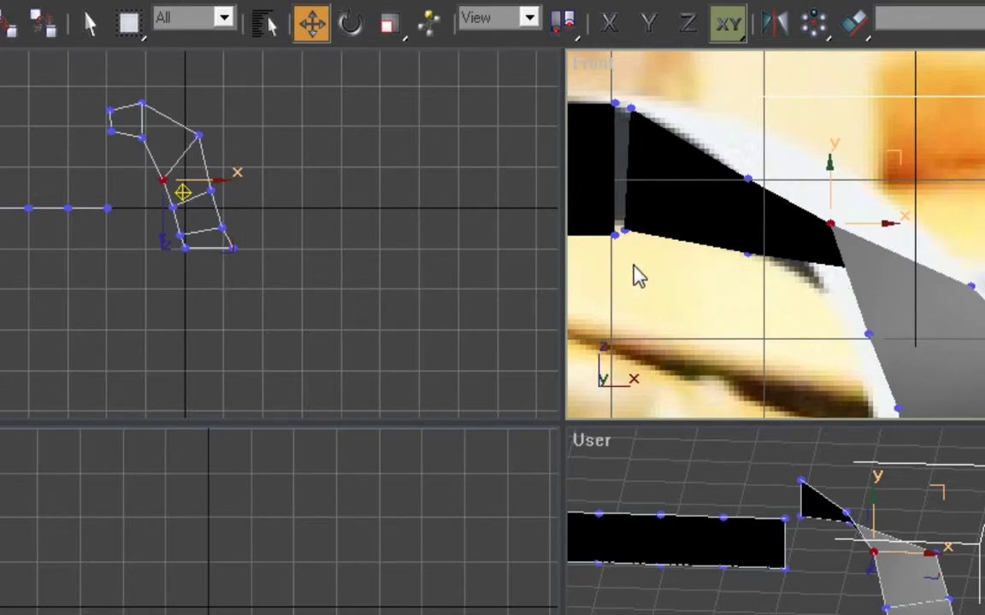
# - Level the first cross row above the band's bottom end along Y in the Top view, and shift both its vertices slightly toward that end
pyautogui.click(587, 130)
pyautogui.click(633, 108)
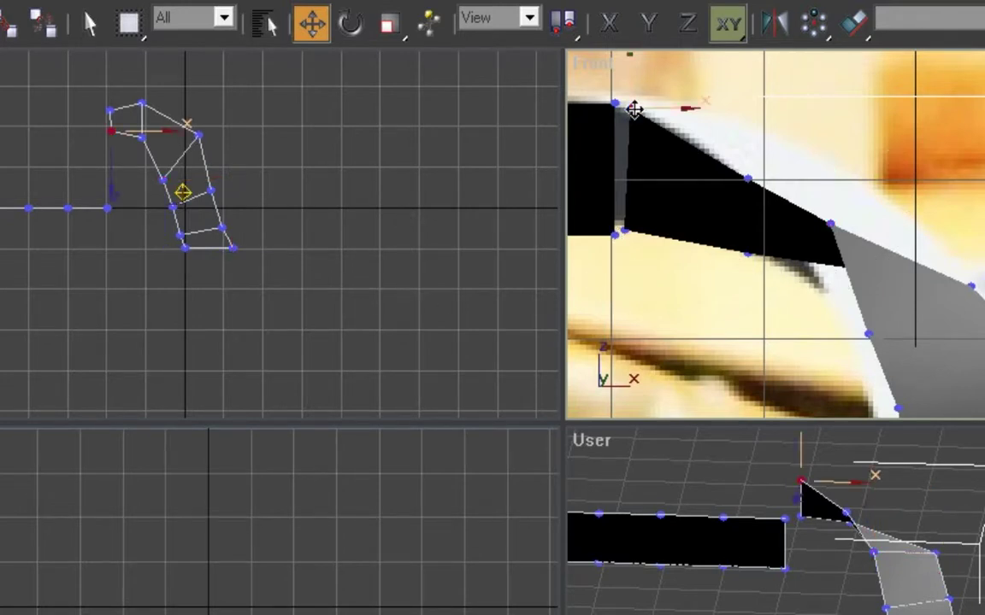
pyautogui.click(615, 103)
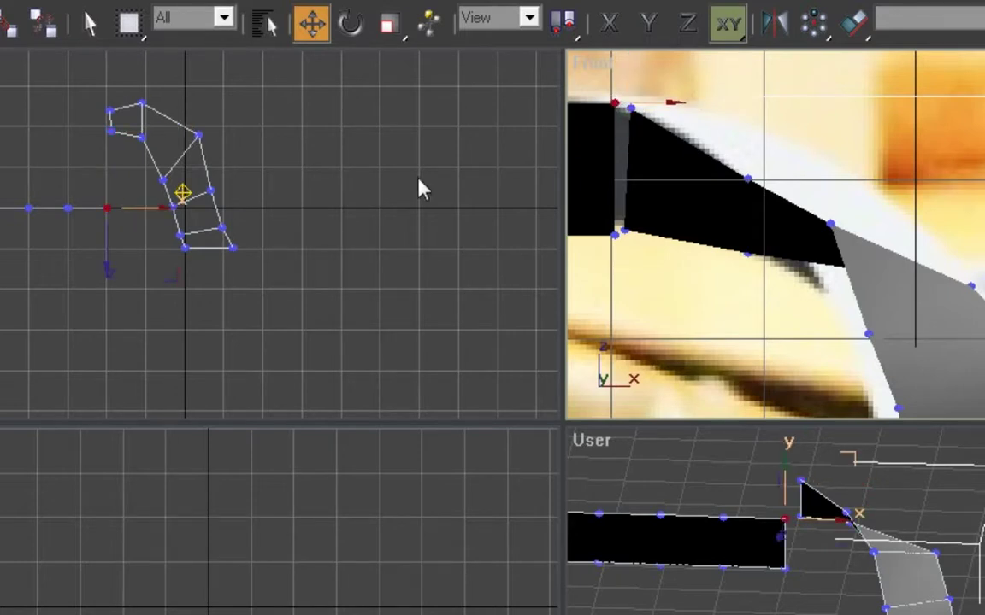
pyautogui.click(158, 286)
pyautogui.scroll(3, 92, 138)
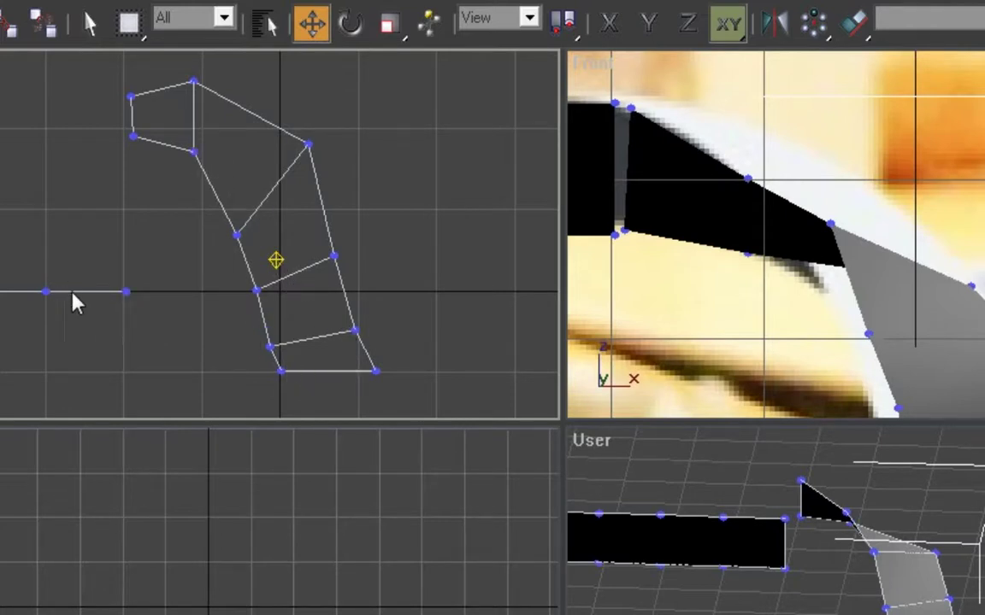
pyautogui.moveTo(315, 311); pyautogui.dragTo(385, 351)
pyautogui.moveTo(356, 313); pyautogui.dragTo(364, 327)
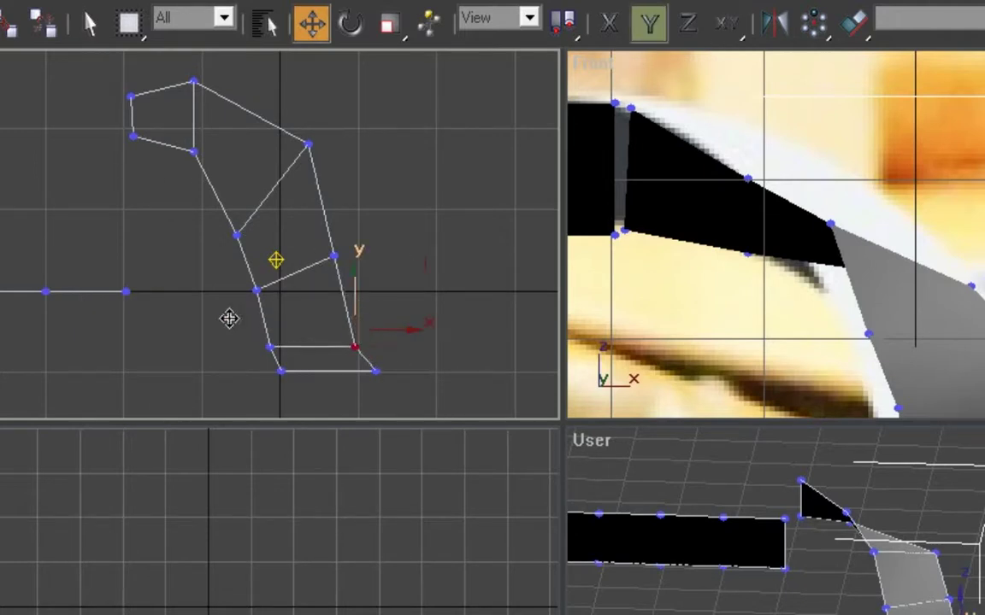
pyautogui.moveTo(238, 328); pyautogui.dragTo(376, 348)
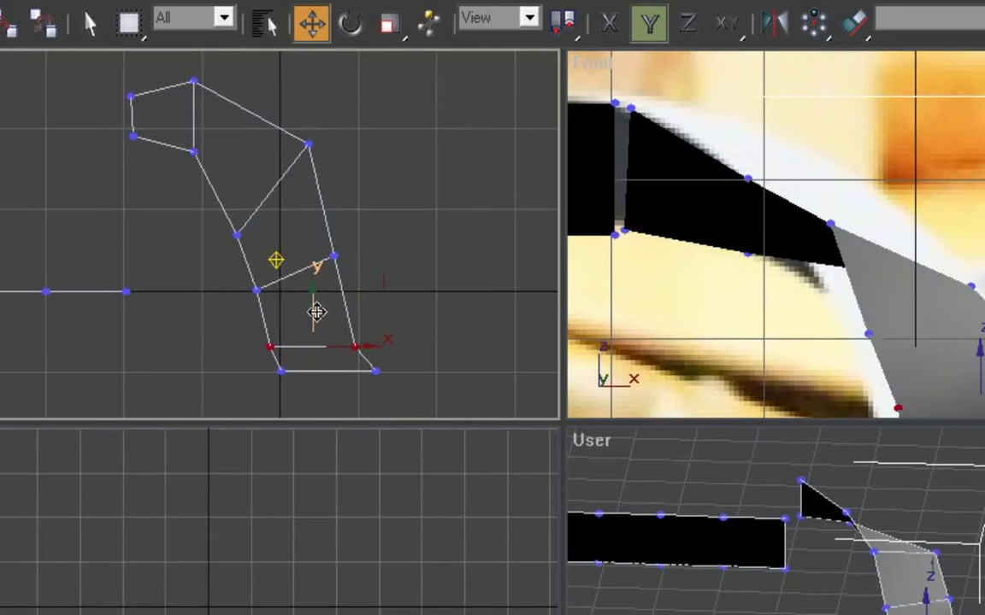
pyautogui.moveTo(316, 312); pyautogui.dragTo(319, 317)
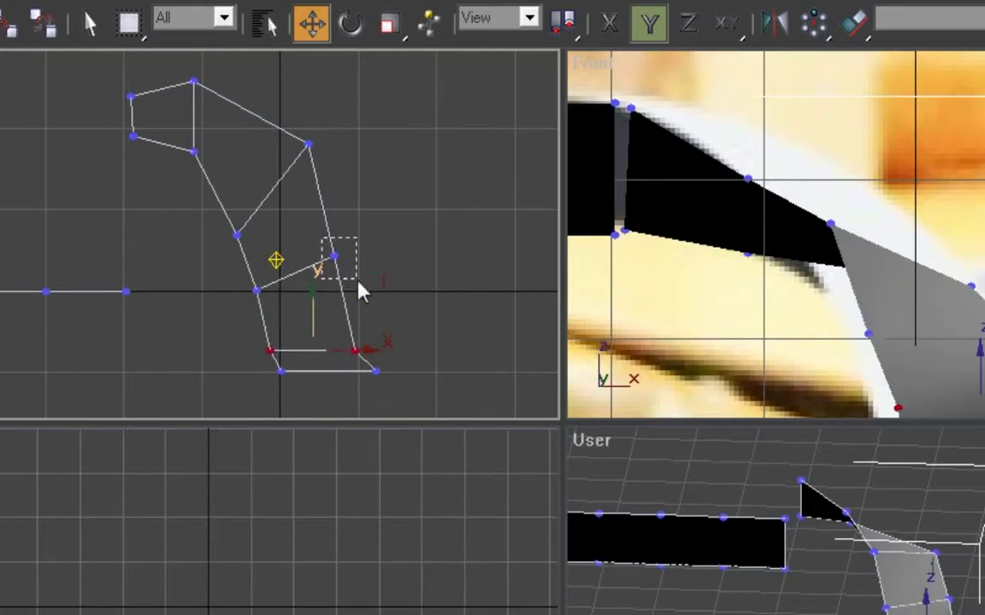
# - Align the next cross row's outer vertex with its inner one along Y in the Top view, and lower both toward the bottom rows
pyautogui.moveTo(358, 283); pyautogui.dragTo(361, 291)
pyautogui.moveTo(333, 240); pyautogui.dragTo(359, 316)
pyautogui.moveTo(243, 266); pyautogui.dragTo(359, 316)
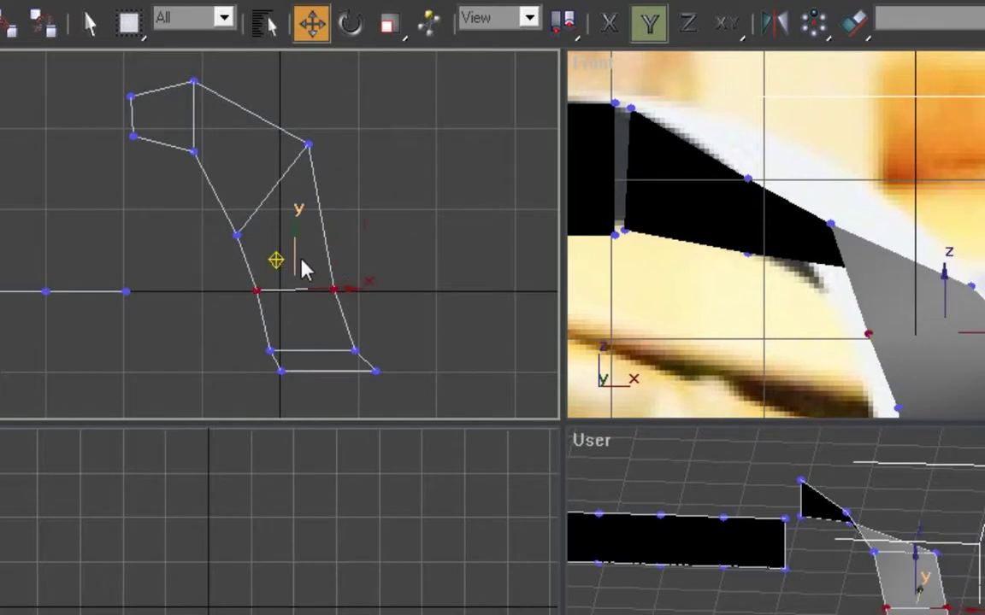
pyautogui.moveTo(297, 263); pyautogui.dragTo(309, 290)
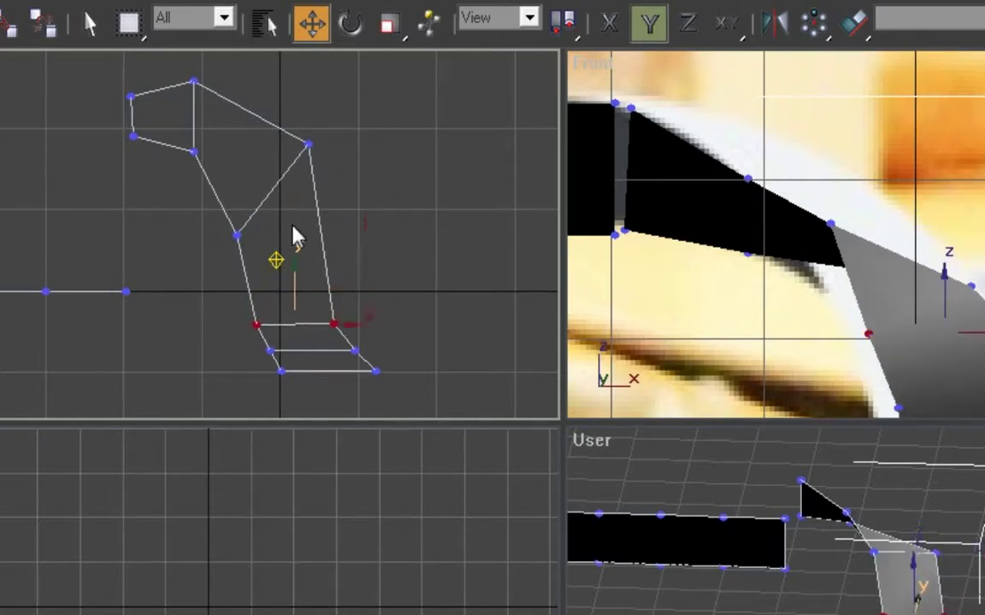
# - Lower the fold's outer and inner vertices along Y in the Top view toward the rows below
pyautogui.moveTo(268, 104); pyautogui.dragTo(334, 197)
pyautogui.moveTo(308, 145); pyautogui.dragTo(294, 253)
pyautogui.keyDown('ctrl'); pyautogui.click(237, 234); pyautogui.keyUp('ctrl')
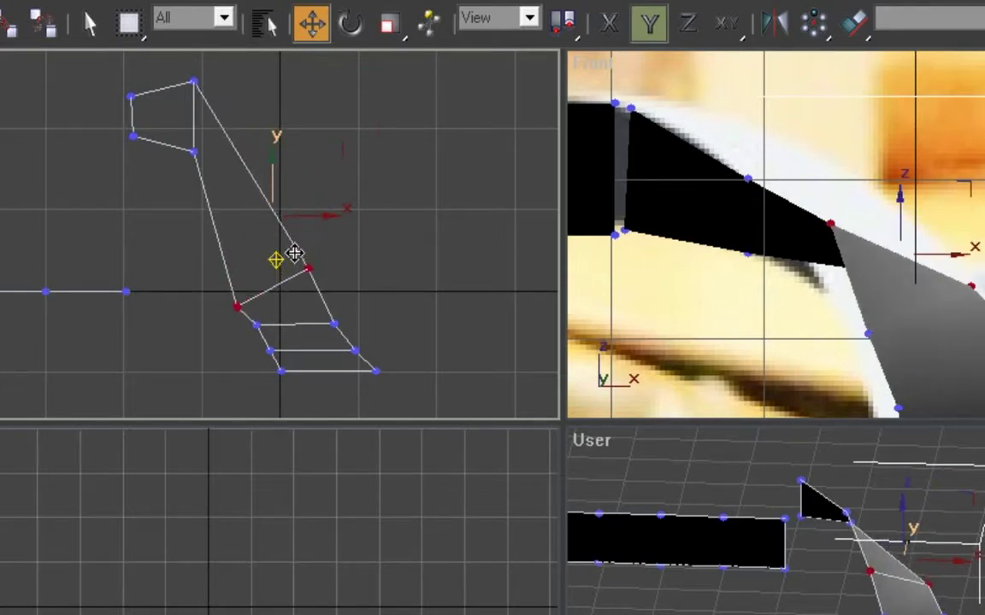
# - Move the four vertices beyond the fold along Y in the Top view to meet the long strip, and lower the second row's rear vertex further
pyautogui.moveTo(100, 63); pyautogui.dragTo(271, 198)
pyautogui.moveTo(160, 70); pyautogui.dragTo(219, 248)
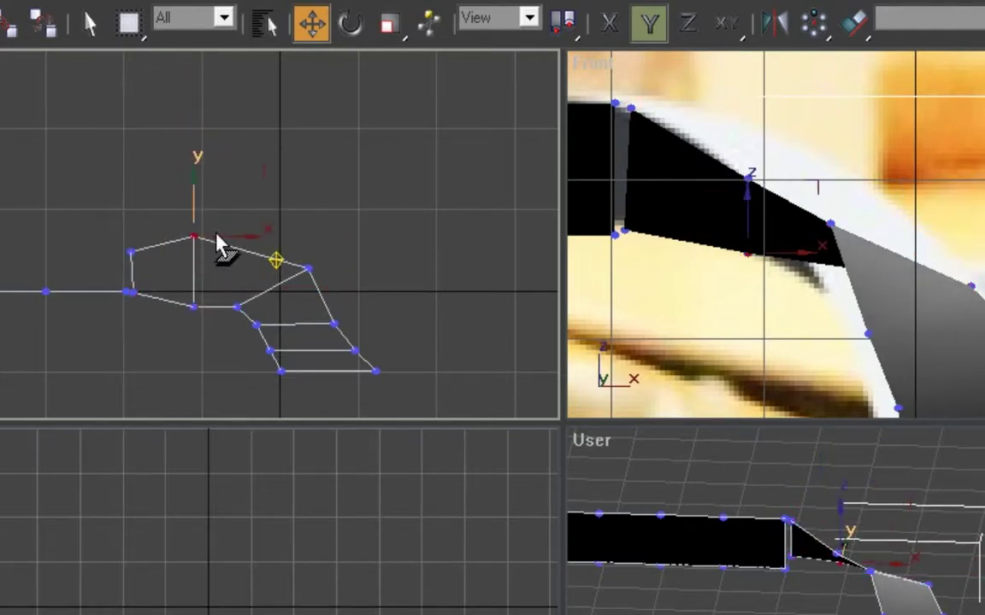
pyautogui.moveTo(192, 200); pyautogui.dragTo(203, 227)
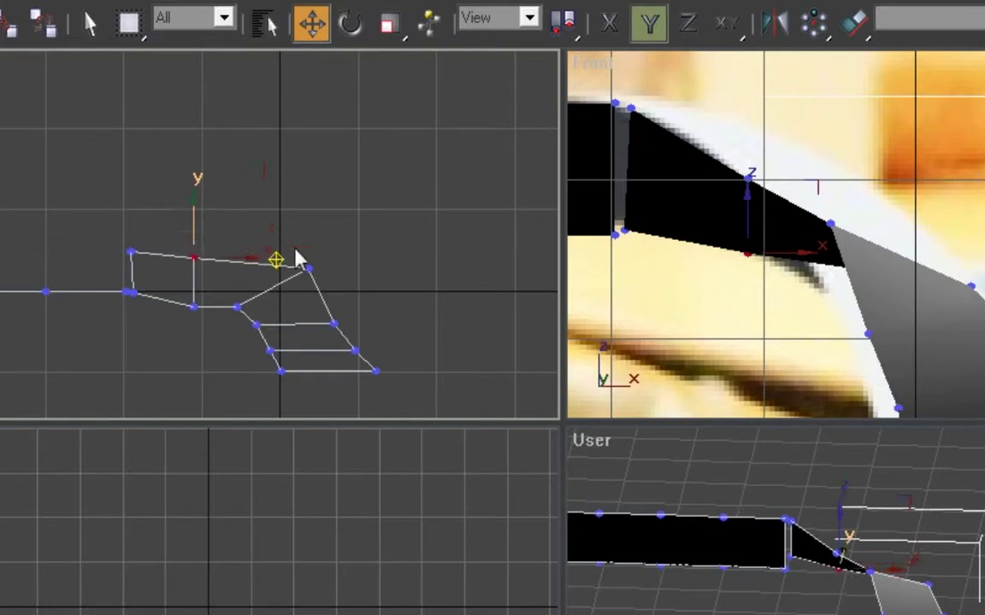
# - Move the fold's outer and inner vertices inward and slightly down in XY in the Top view to smooth the bend
pyautogui.moveTo(286, 234); pyautogui.dragTo(333, 286)
pyautogui.moveTo(376, 206); pyautogui.dragTo(355, 220)
pyautogui.moveTo(227, 295); pyautogui.dragTo(259, 321)
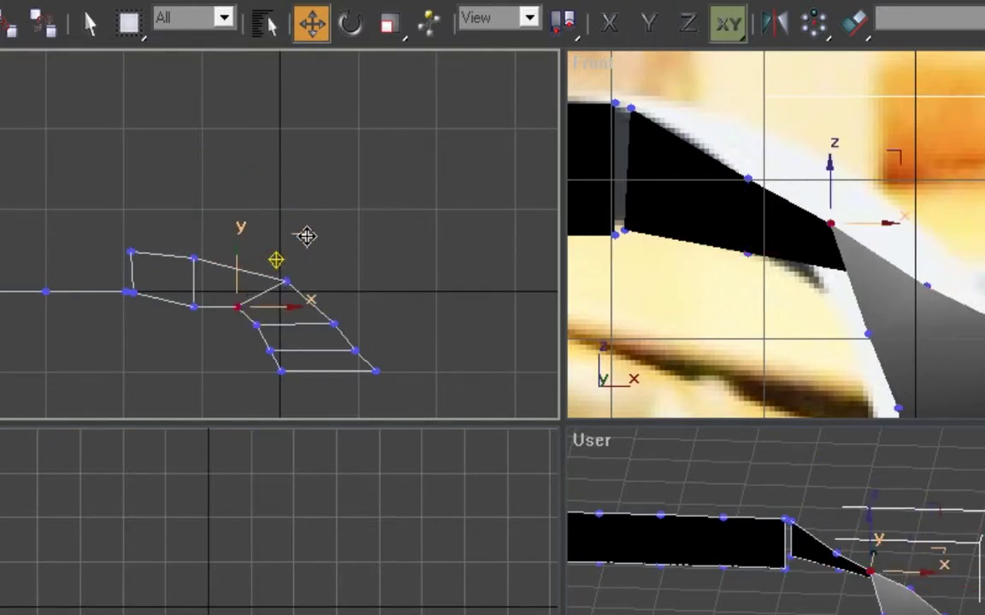
pyautogui.moveTo(305, 233); pyautogui.dragTo(294, 240)
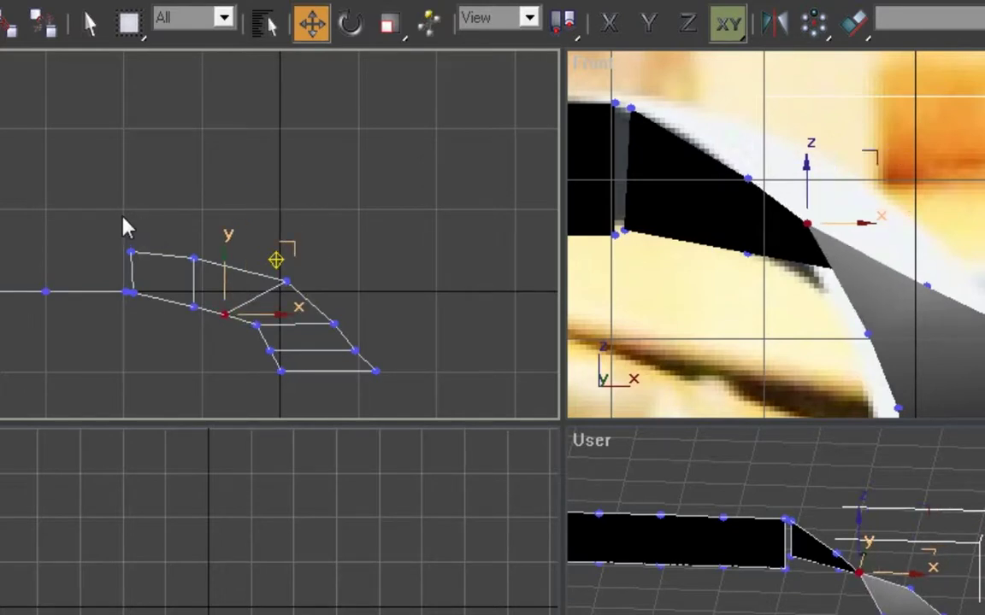
# - Lower the rear vertices of the two end rows and the fold's outer vertex along Y in the Top view
pyautogui.moveTo(213, 272); pyautogui.dragTo(205, 265)
pyautogui.moveTo(165, 208); pyautogui.dragTo(176, 232)
pyautogui.moveTo(265, 229); pyautogui.dragTo(288, 259)
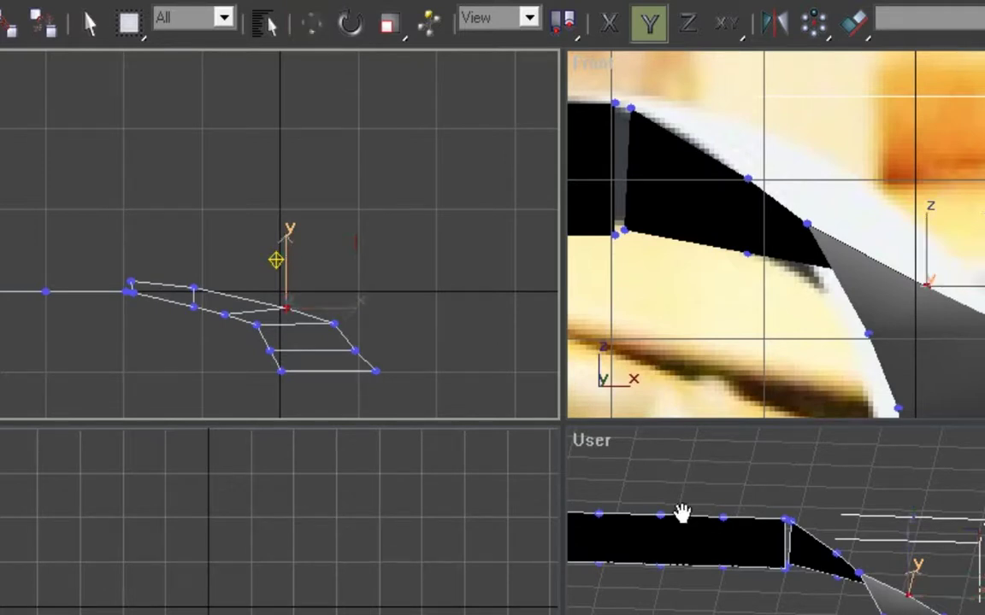
# - Maximize the User view and examine the band's bend and its junction with the long strip from several angles
pyautogui.moveTo(681, 512); pyautogui.dragTo(750, 491, button='middle')
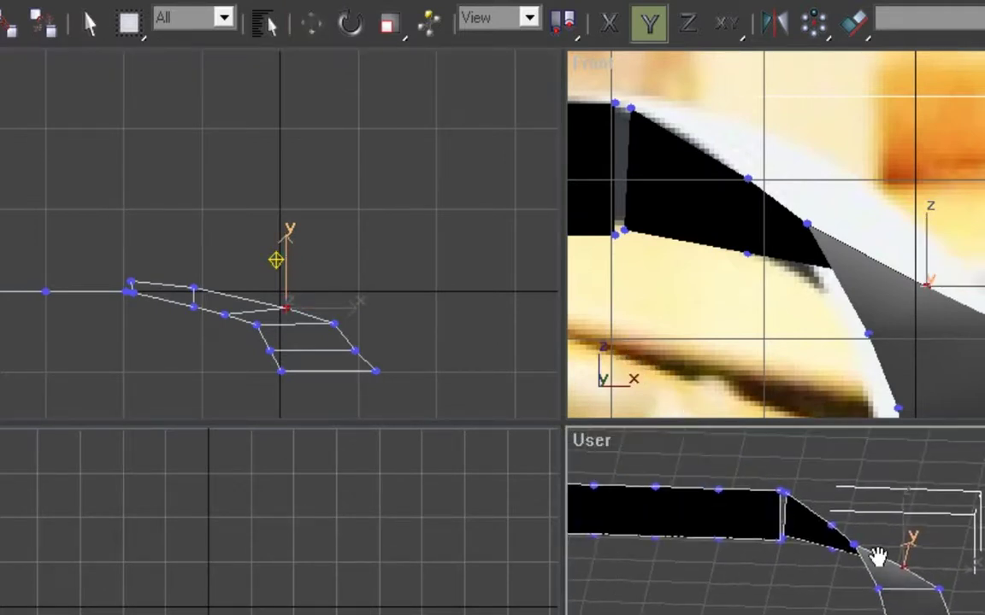
pyautogui.hotkey('alt', 'w')
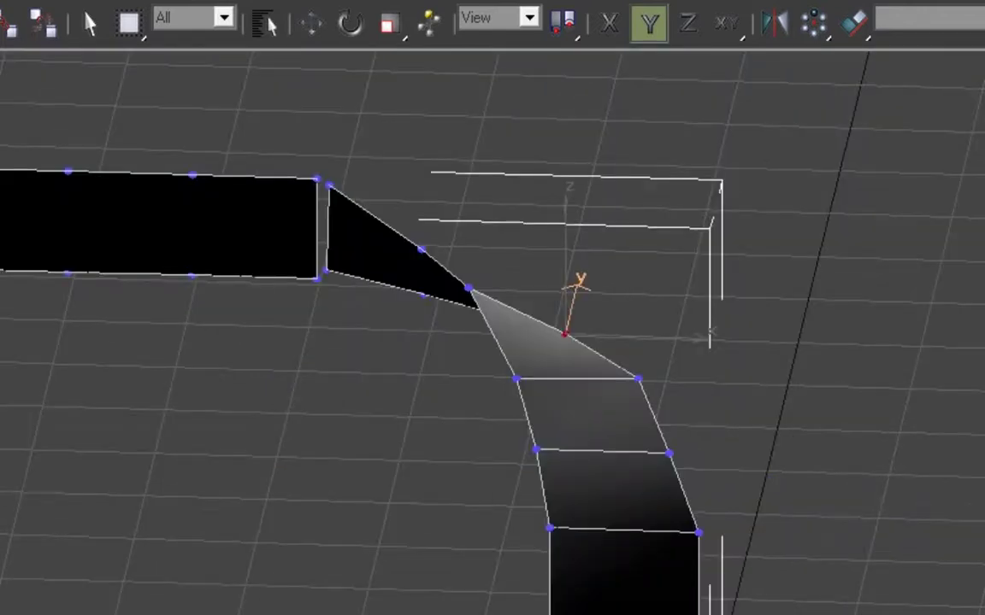
pyautogui.moveTo(626, 472); pyautogui.dragTo(609, 385, button='middle')
pyautogui.hotkey('ctrl', 'r')
pyautogui.moveTo(591, 434); pyautogui.dragTo(726, 464)
pyautogui.scroll(-5, 632, 453)
pyautogui.keyDown('alt'); pyautogui.moveTo(631, 453); pyautogui.dragTo(612, 400, button='middle'); pyautogui.keyUp('alt')
pyautogui.scroll(4, 615, 391)
pyautogui.scroll(-4, 616, 391)
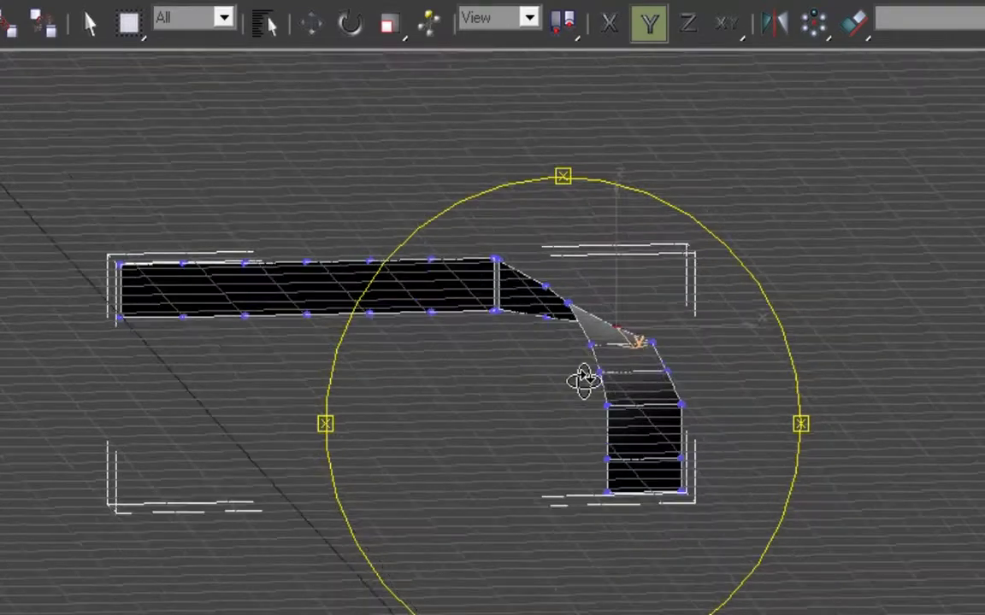
pyautogui.keyDown('alt'); pyautogui.moveTo(583, 382); pyautogui.dragTo(712, 407, button='middle'); pyautogui.keyUp('alt')
pyautogui.scroll(3, 587, 392)
pyautogui.scroll(-3, 586, 392)
pyautogui.scroll(4, 712, 407)
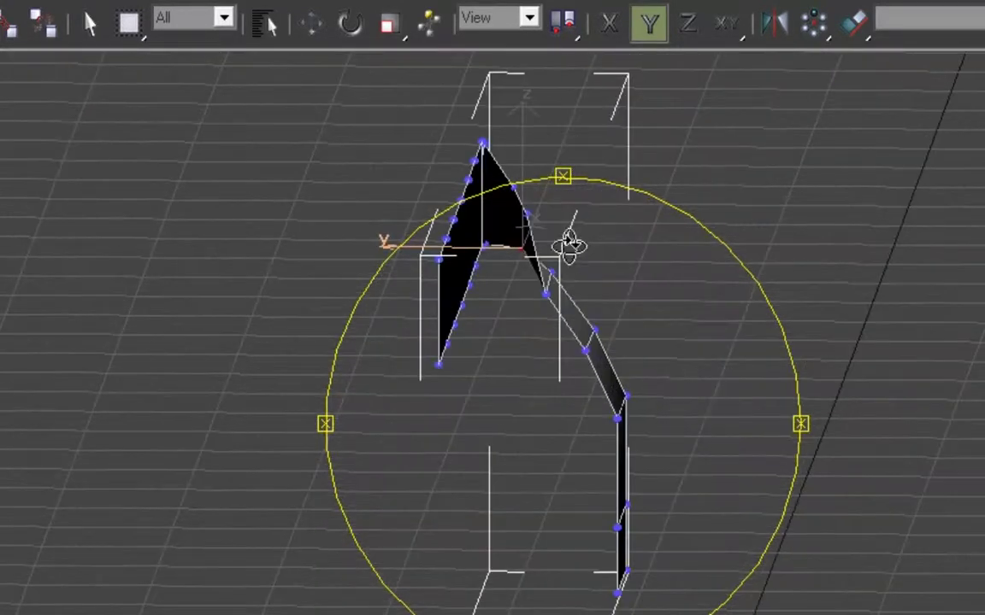
# - Select the two vertices of the cross row just below the fold and move them in YZ to smooth the side profile
pyautogui.click(312, 25)
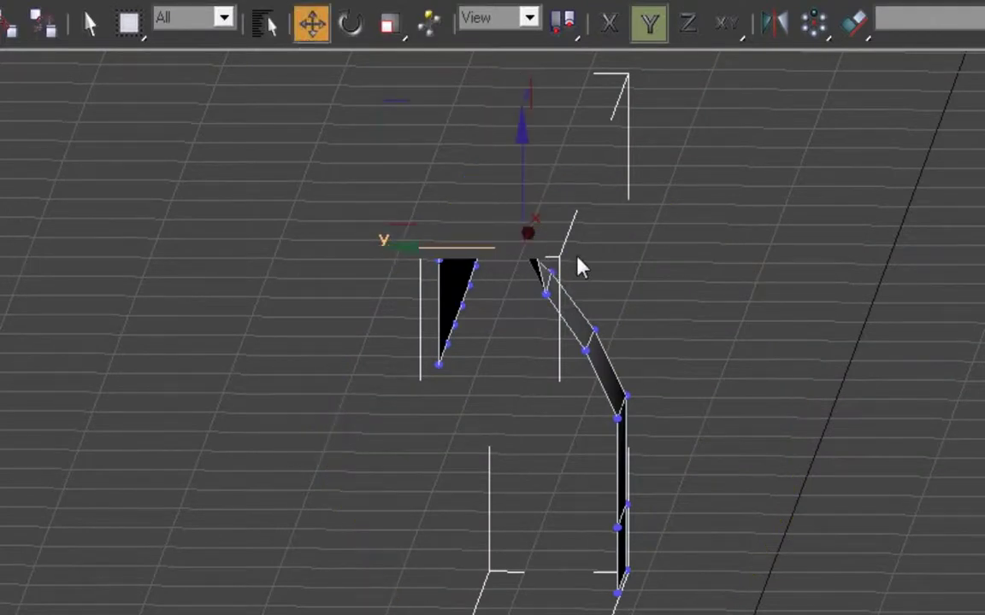
pyautogui.moveTo(569, 264); pyautogui.dragTo(535, 305)
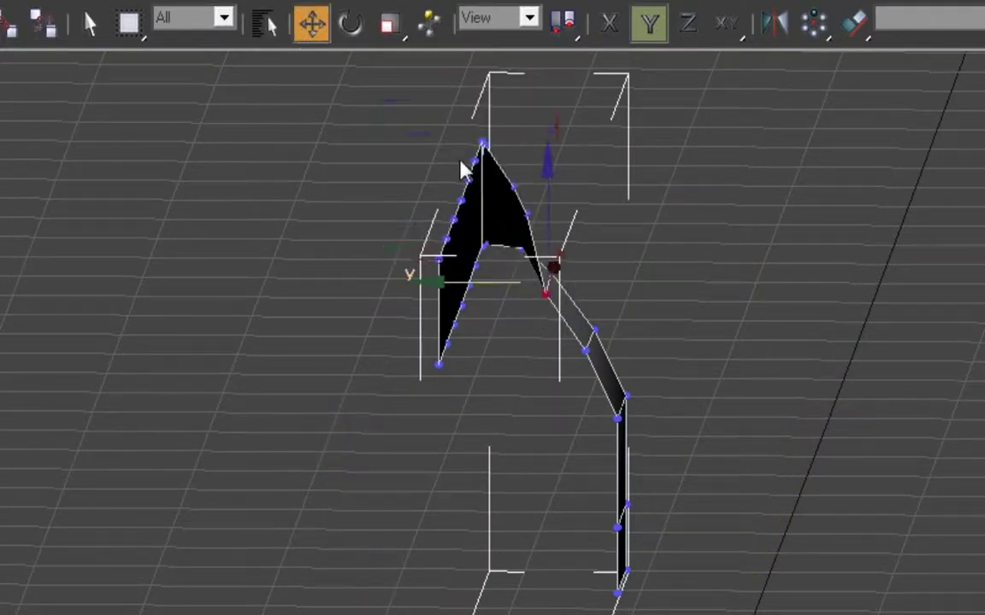
pyautogui.press('F8')
pyautogui.moveTo(414, 136)
pyautogui.mouseDown()
pyautogui.moveTo(435, 127)
pyautogui.moveTo(427, 131)
pyautogui.mouseUp()
pyautogui.click(578, 258)
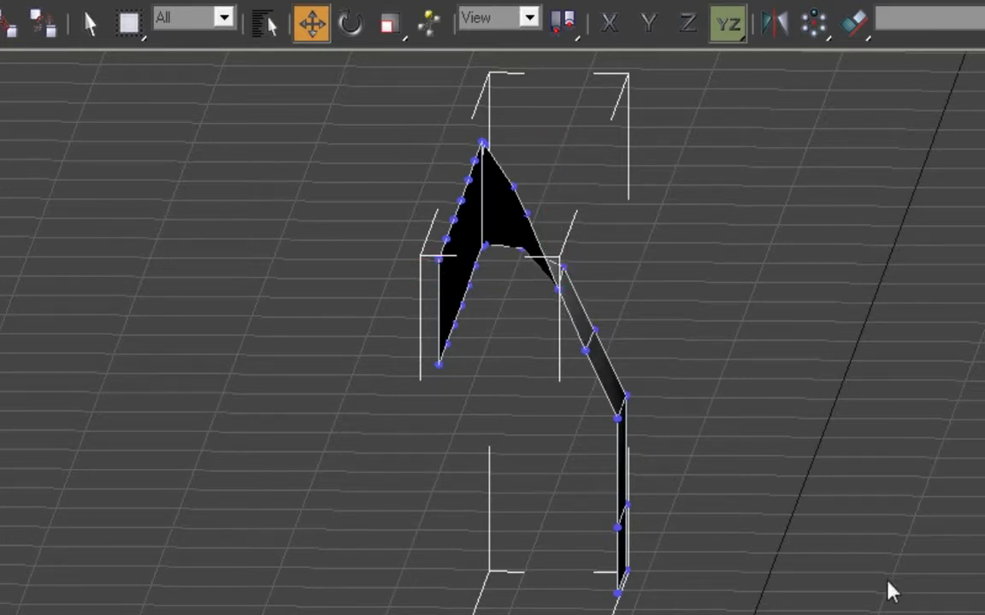
# - Examine the reshaped band from the front and other angles, and restore the four-viewport layout
pyautogui.hotkey('ctrl', 'r')
pyautogui.moveTo(751, 501); pyautogui.dragTo(500, 440)
pyautogui.scroll(-3, 620, 393)
pyautogui.scroll(3, 462, 354)
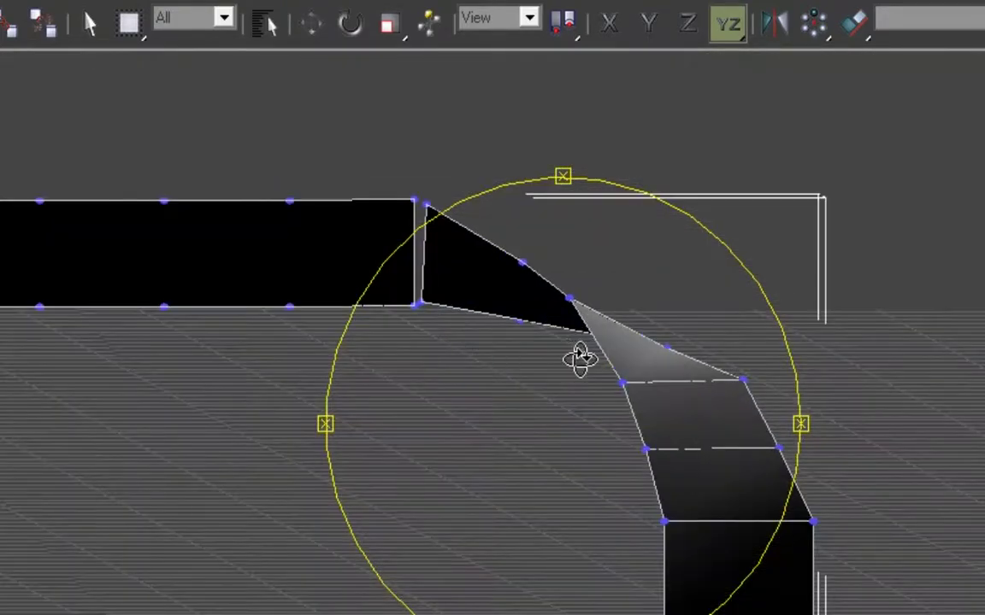
pyautogui.scroll(-3, 580, 359)
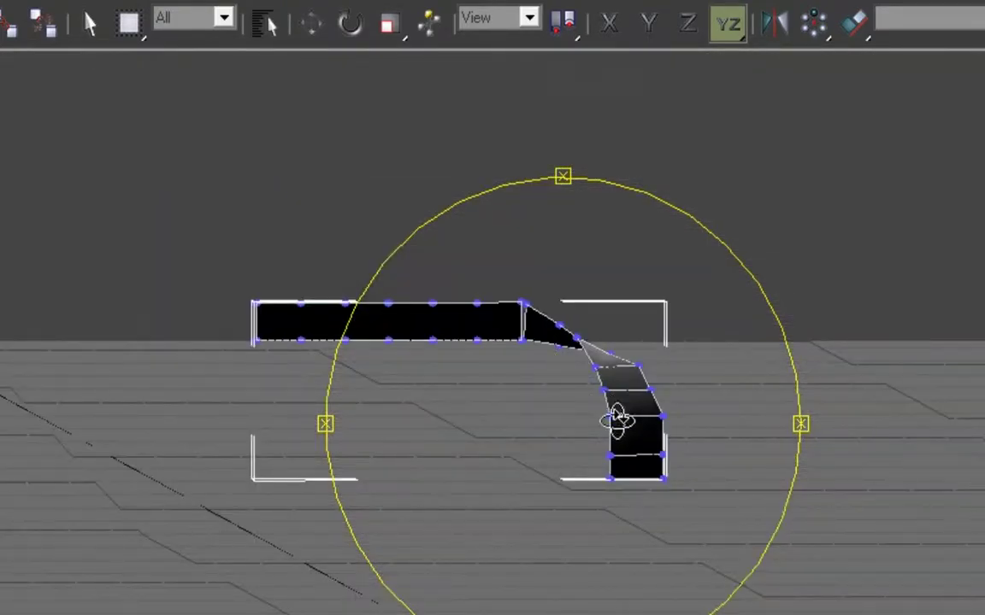
pyautogui.press('u')
pyautogui.moveTo(602, 403); pyautogui.dragTo(648, 428)
pyautogui.rightClick(598, 376)
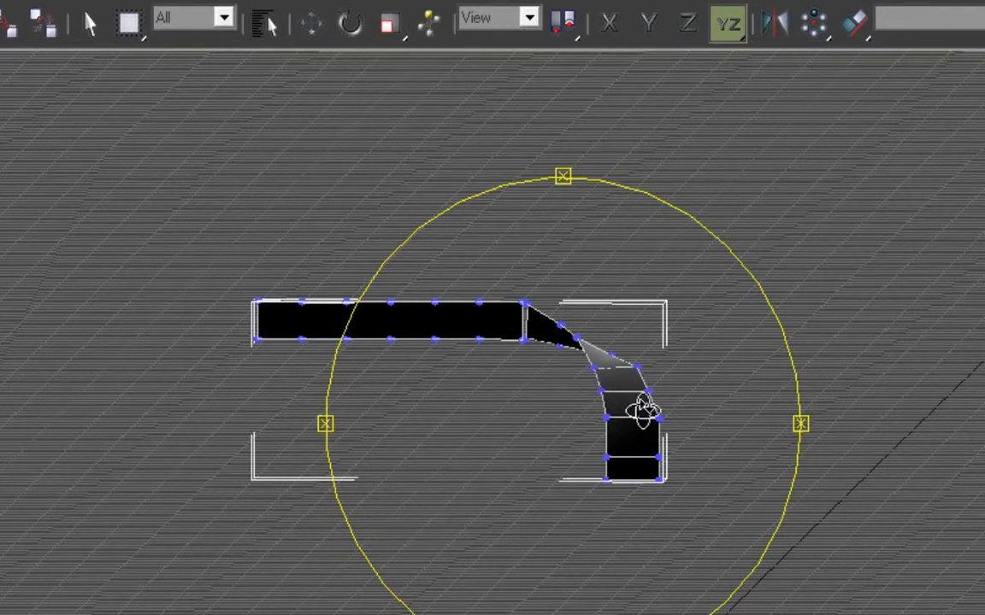
pyautogui.hotkey('alt', 'w')
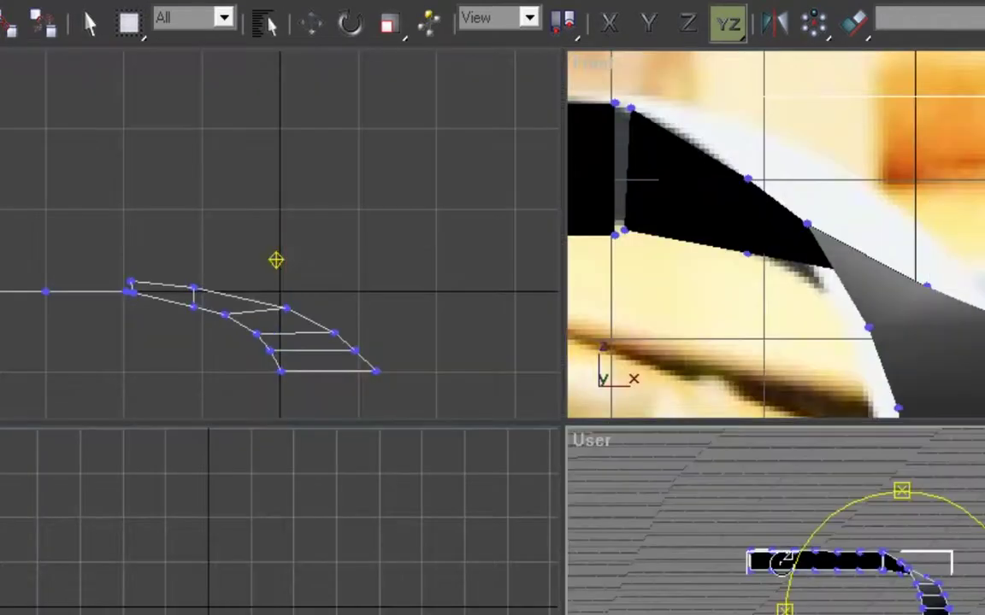
# - Lower the rear vertices at the strip junction and in the next cross row along Y in the Top view
pyautogui.click(317, 31)
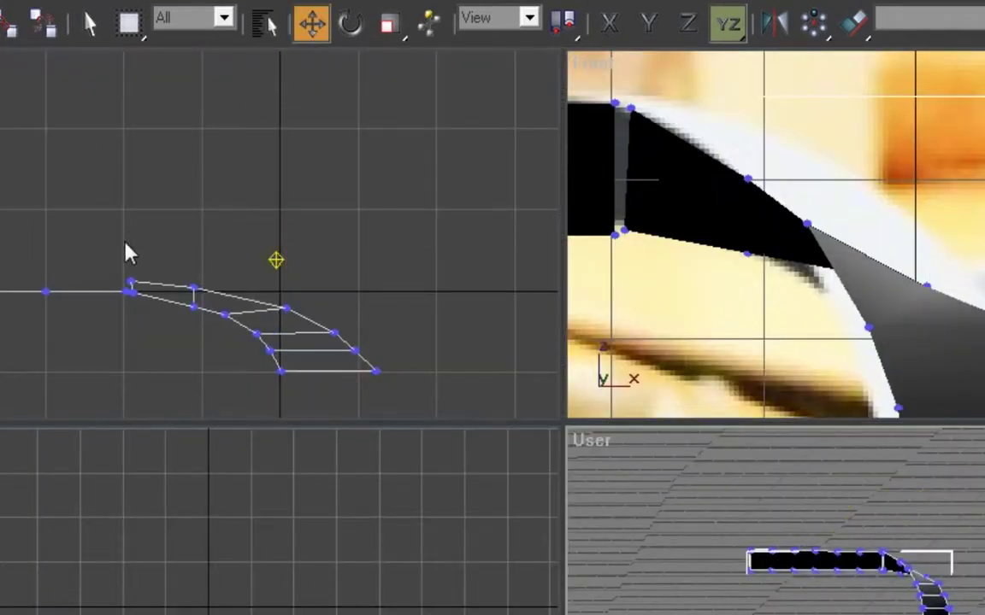
pyautogui.scroll(3, 118, 299)
pyautogui.moveTo(189, 294); pyautogui.dragTo(224, 279)
pyautogui.moveTo(143, 234); pyautogui.dragTo(142, 248)
pyautogui.moveTo(227, 246); pyautogui.dragTo(292, 292)
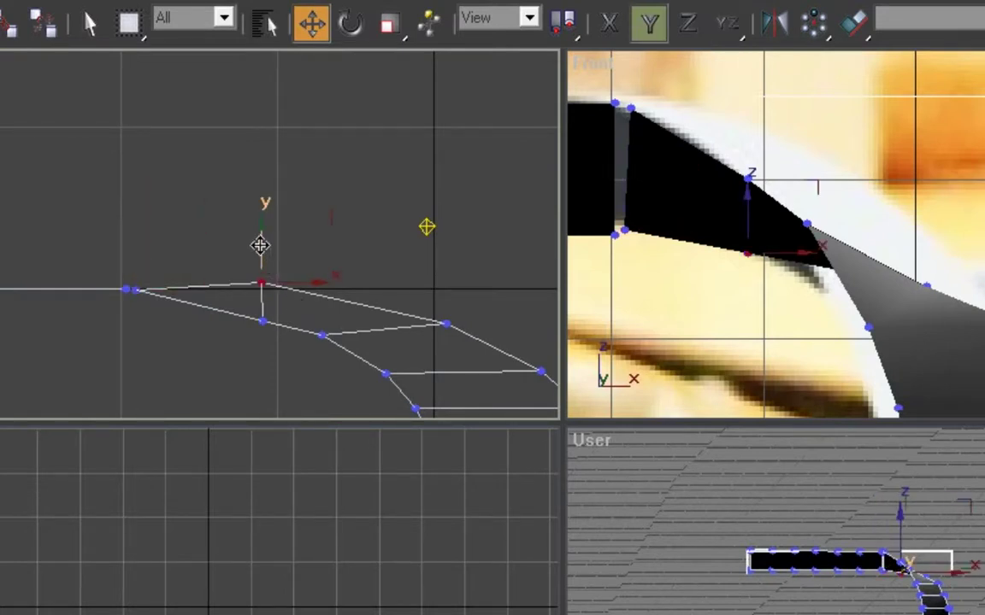
pyautogui.moveTo(259, 242); pyautogui.dragTo(271, 264)
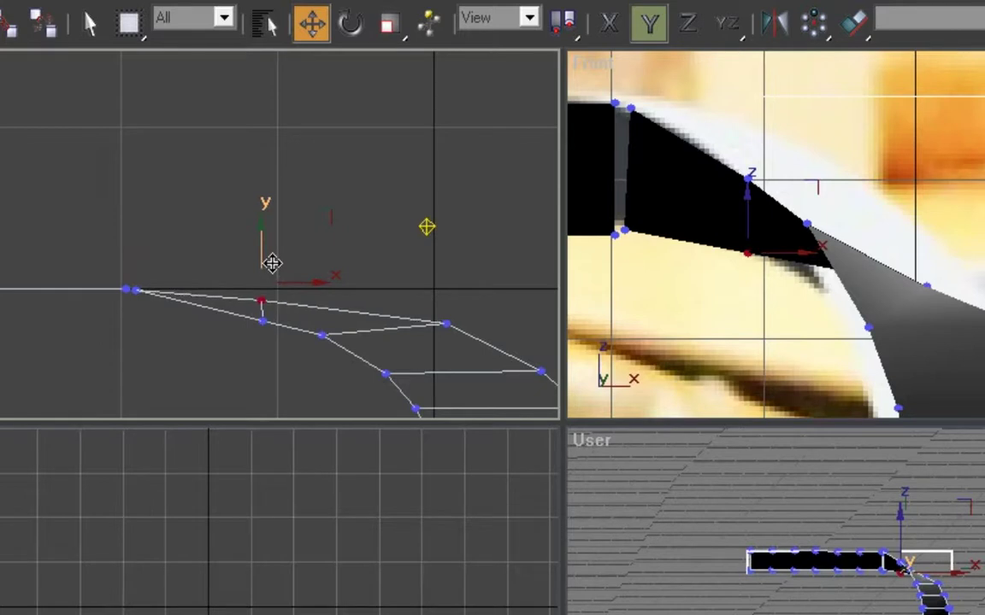
# - Move the front vertex of the cross row beside the strip junction in XY toward the strip in the Top view
pyautogui.scroll(5, 276, 336)
pyautogui.moveTo(221, 300); pyautogui.dragTo(308, 357)
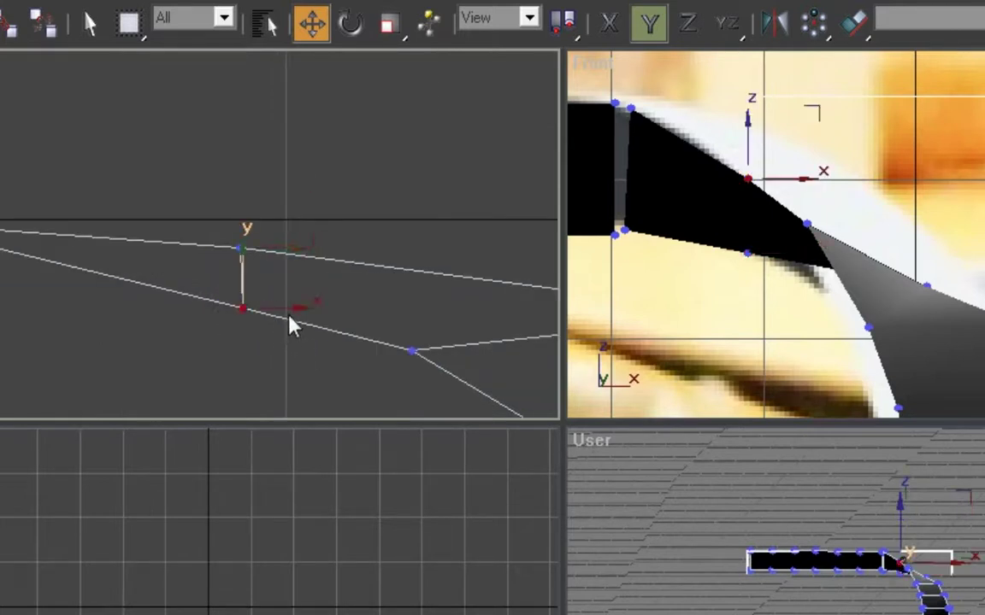
pyautogui.moveTo(308, 243); pyautogui.dragTo(253, 221)
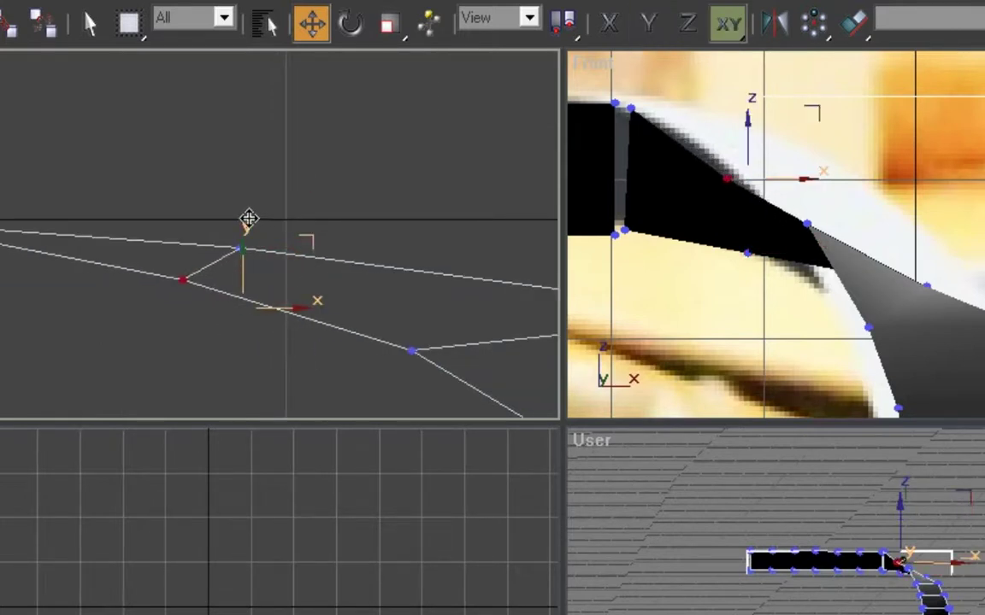
pyautogui.scroll(-2, 235, 214)
pyautogui.scroll(-2, 368, 257)
pyautogui.scroll(3, 382, 265)
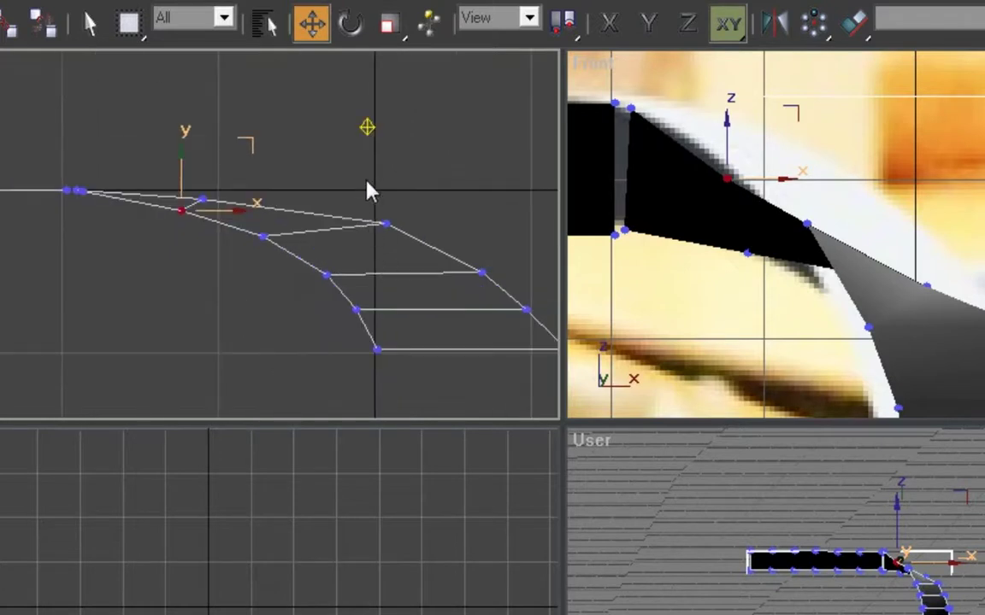
# - Shift the rear vertex of that same cross row along X away from the strip in the Top view
pyautogui.click(386, 223)
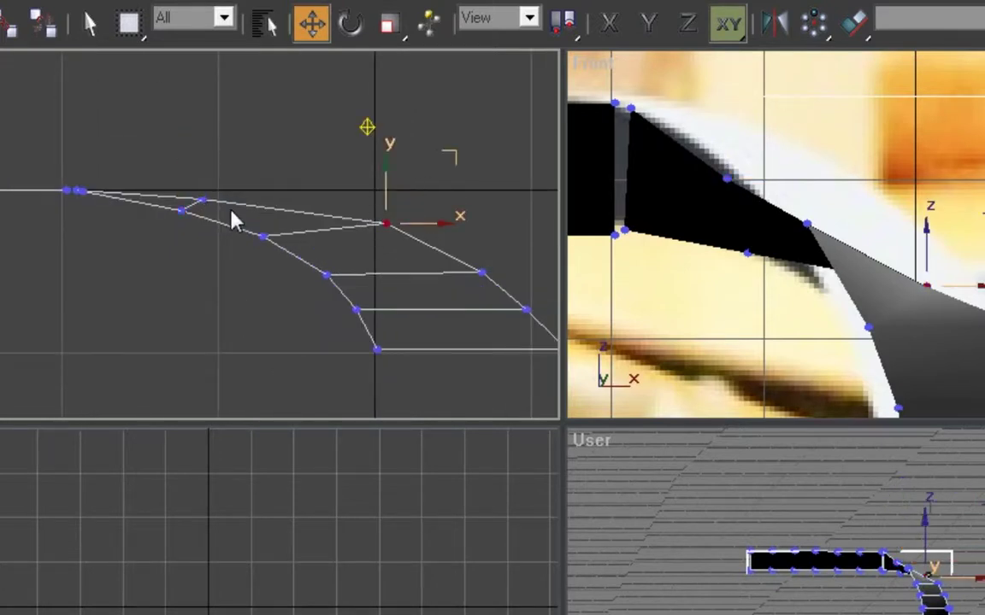
pyautogui.click(202, 200)
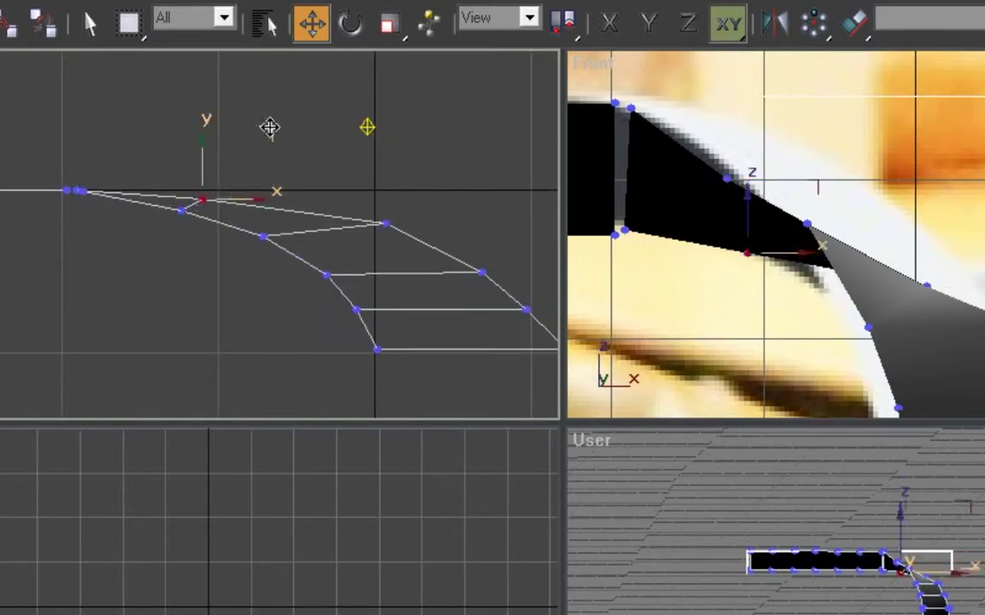
pyautogui.moveTo(270, 128); pyautogui.dragTo(299, 128)
# - Select the fold's outer vertex and raise it along Y toward the reference band's outer edge in the Front view
pyautogui.click(420, 228)
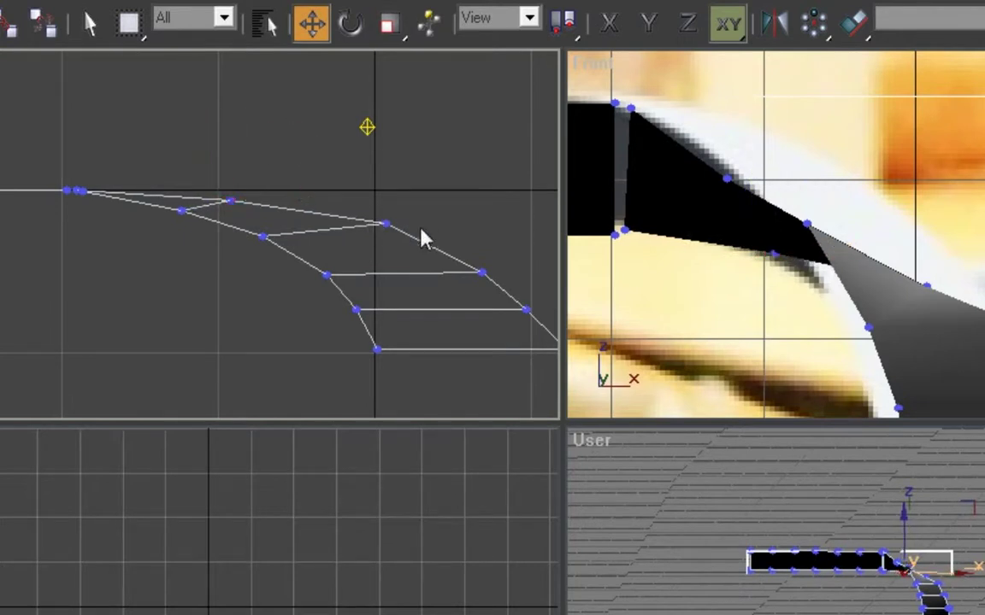
pyautogui.moveTo(427, 268); pyautogui.dragTo(417, 264)
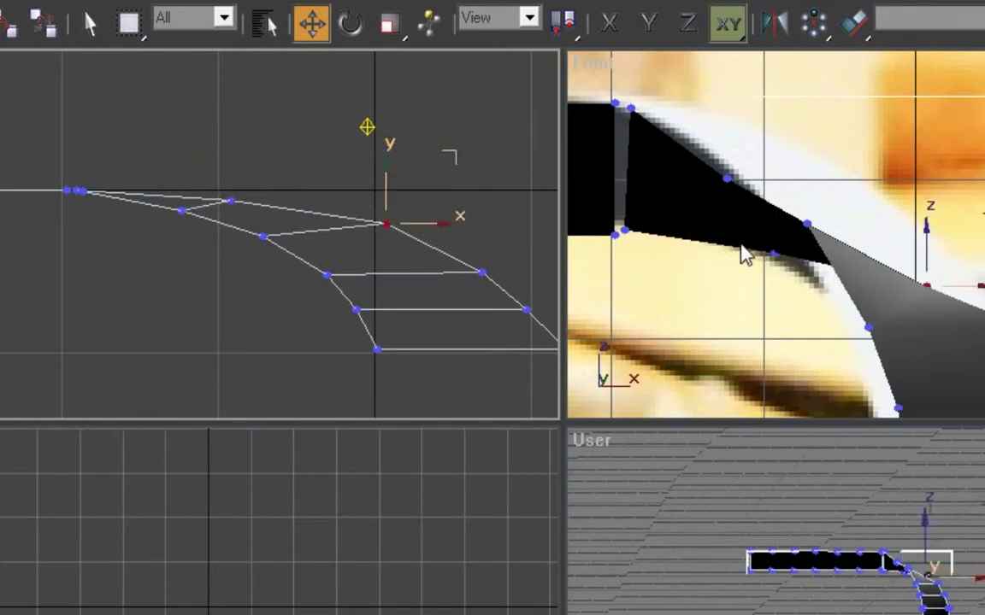
pyautogui.click(726, 164)
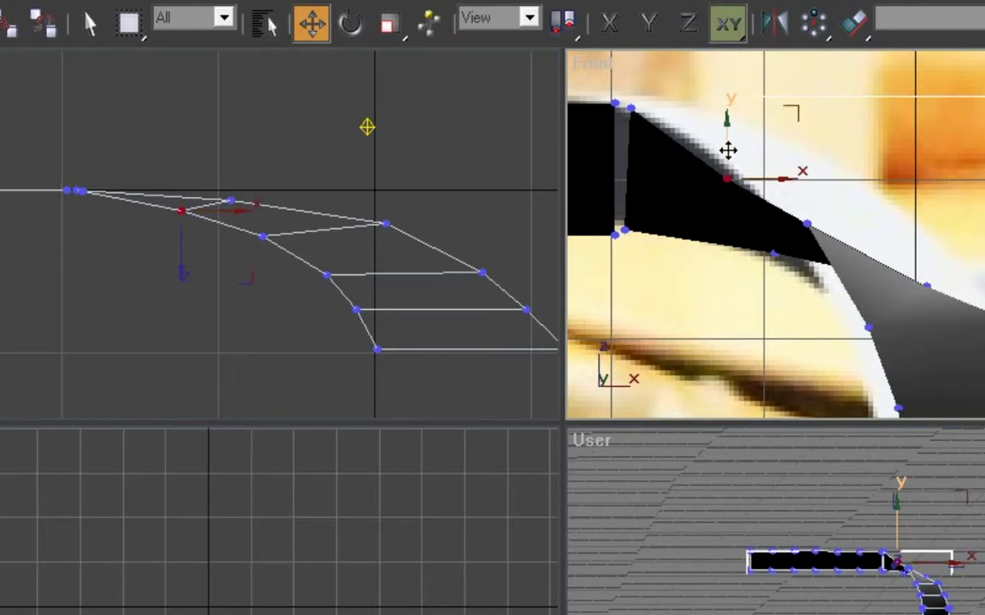
pyautogui.click(771, 247)
pyautogui.scroll(-2, 776, 241)
pyautogui.scroll(2, 793, 241)
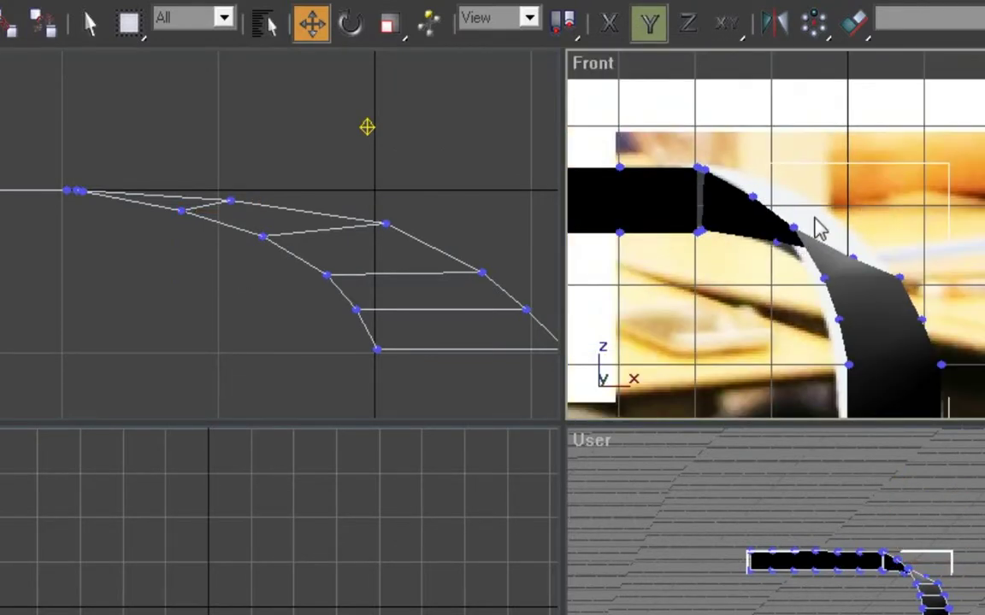
pyautogui.scroll(-2, 813, 219)
pyautogui.scroll(2, 817, 224)
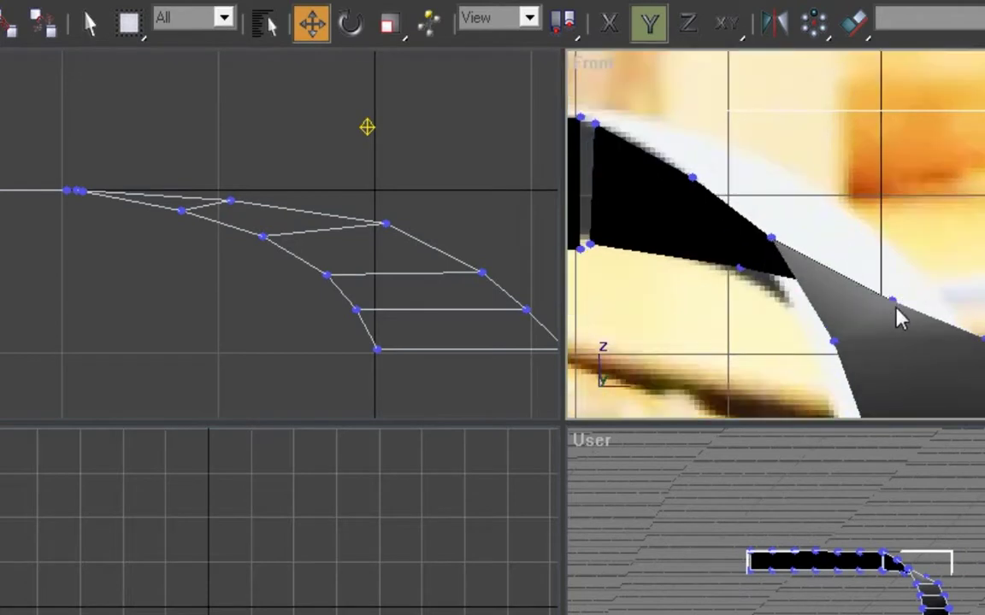
pyautogui.moveTo(893, 303); pyautogui.dragTo(897, 241)
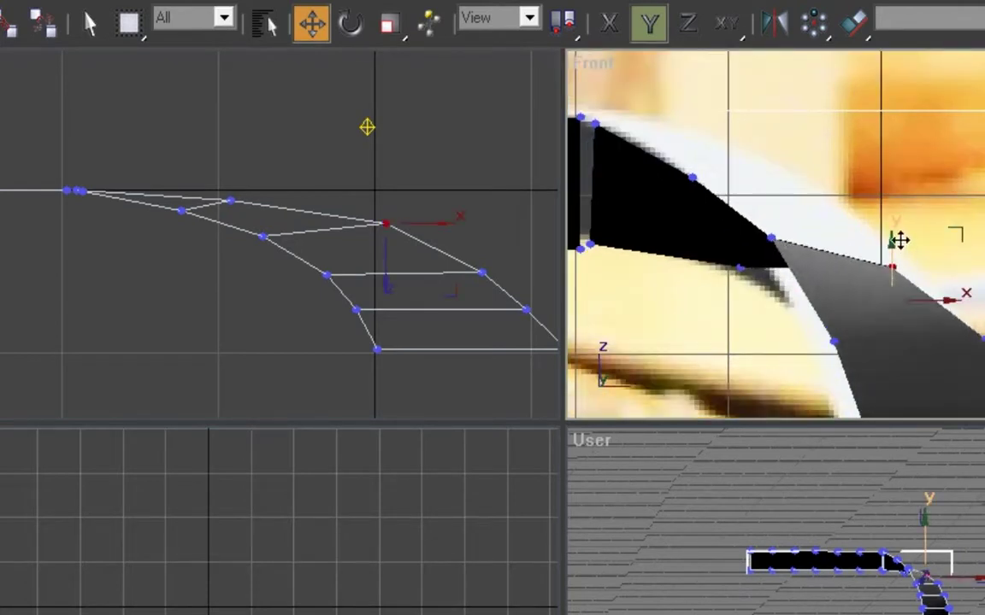
# - Raise the lower vertex beside the fold to the reference band's outer edge and move the fold's outer vertex outward along X in the Front view
pyautogui.click(739, 268)
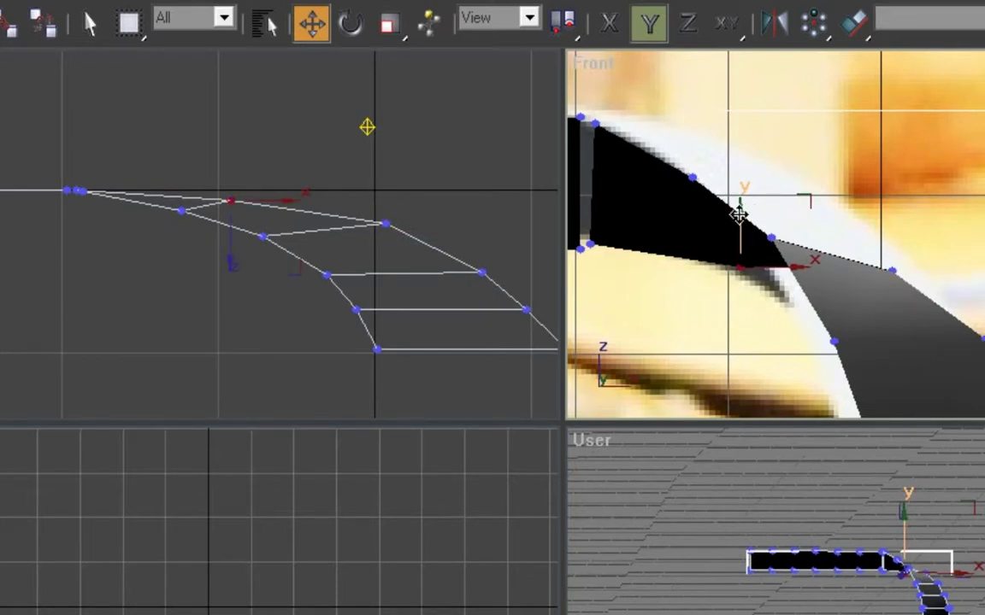
pyautogui.moveTo(739, 214); pyautogui.dragTo(811, 101)
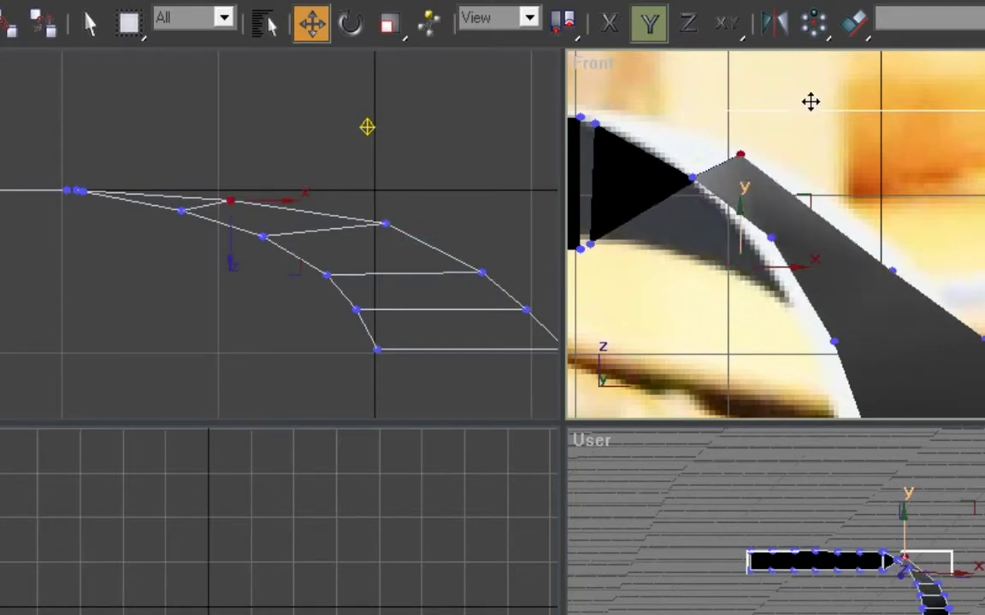
pyautogui.click(890, 273)
pyautogui.press('F5')
pyautogui.moveTo(921, 272); pyautogui.dragTo(939, 272)
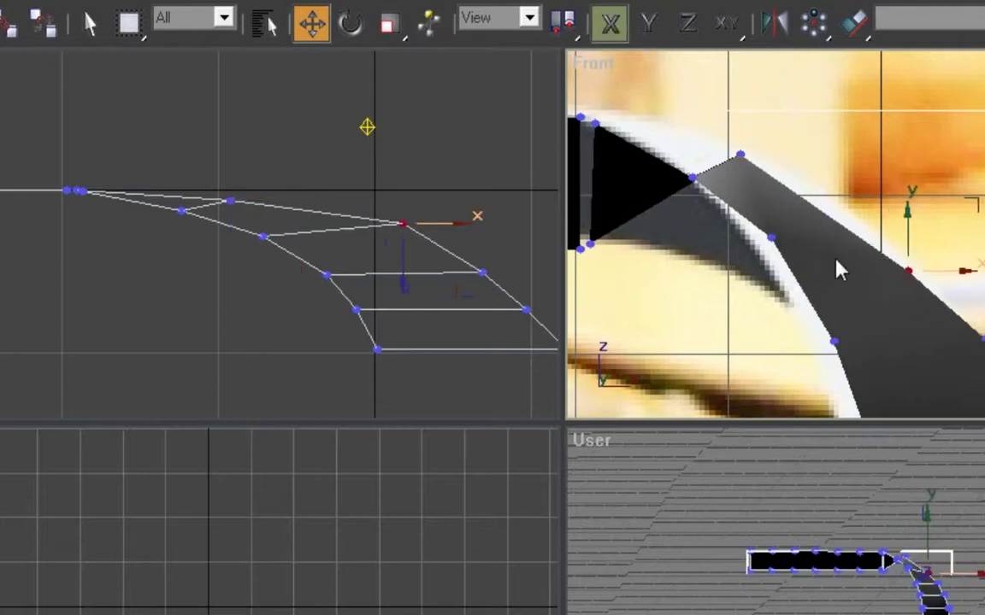
# - Lower the raised vertex beside the fold along Y to the level of the strip's lower edge in the Front view
pyautogui.scroll(-8, 838, 270)
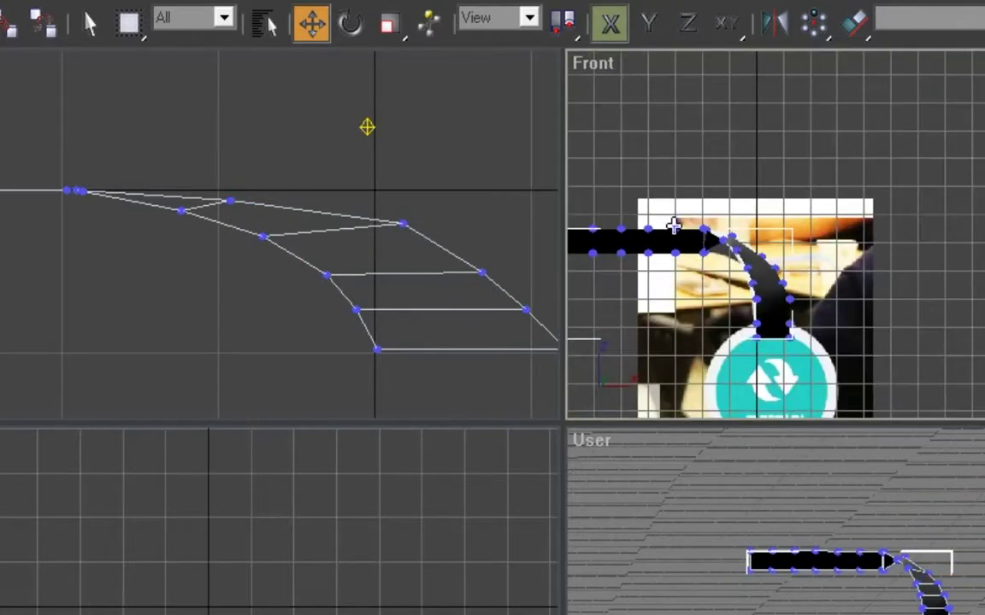
pyautogui.scroll(6, 674, 225)
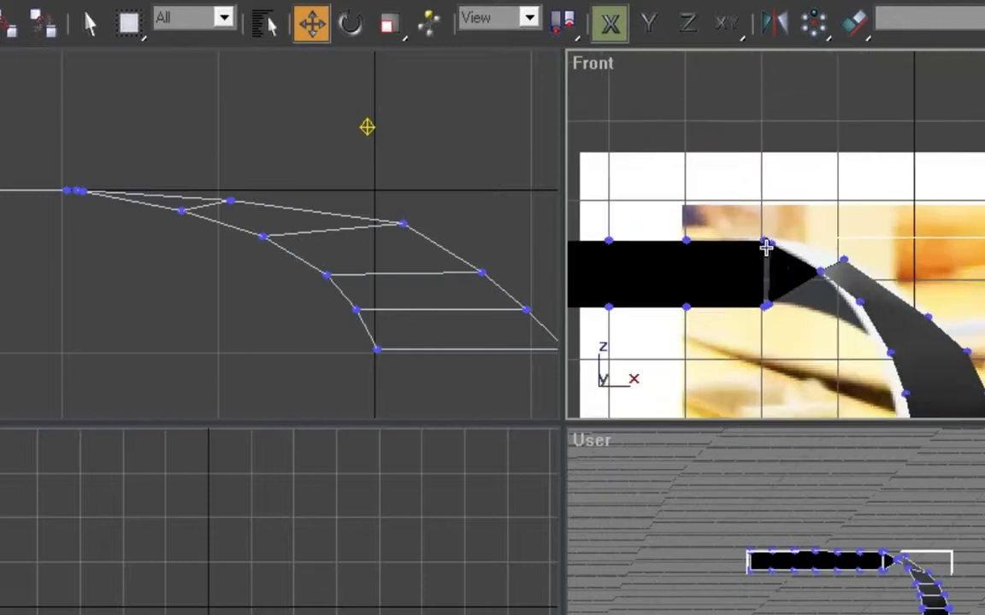
pyautogui.scroll(2, 766, 247)
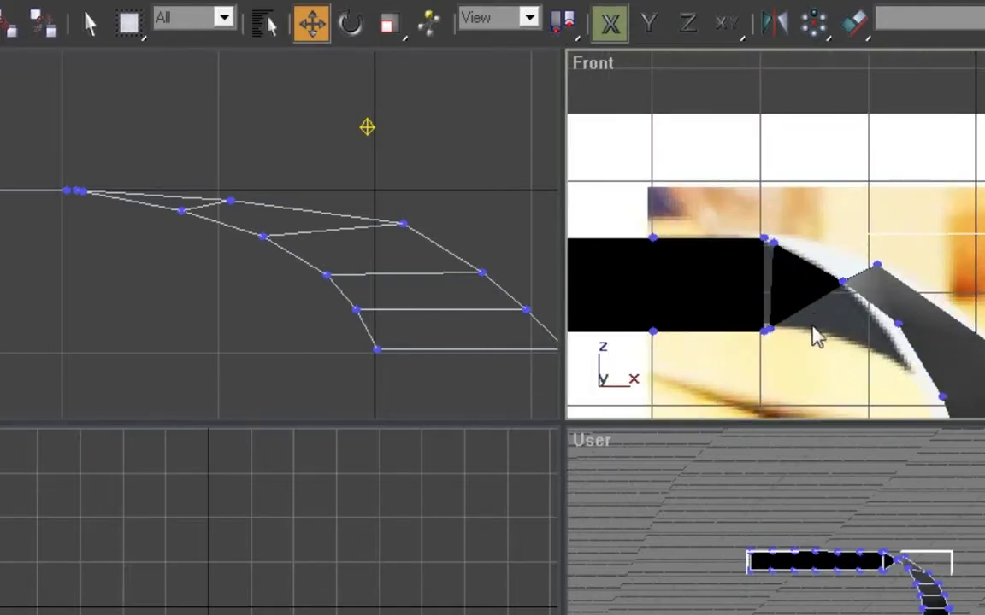
pyautogui.click(770, 330)
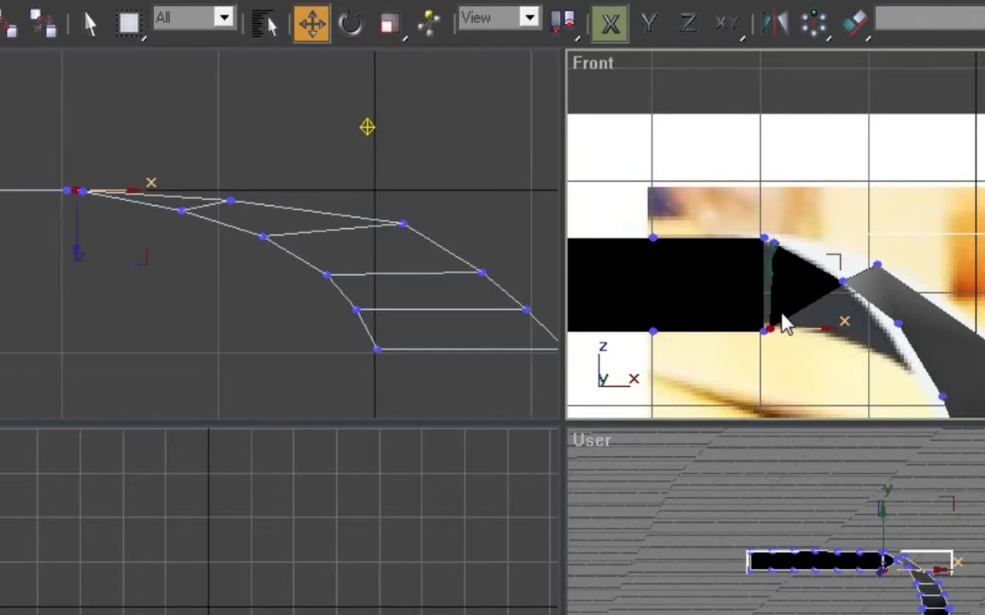
pyautogui.click(875, 267)
pyautogui.moveTo(885, 273); pyautogui.dragTo(894, 316)
pyautogui.moveTo(877, 274); pyautogui.dragTo(802, 261)
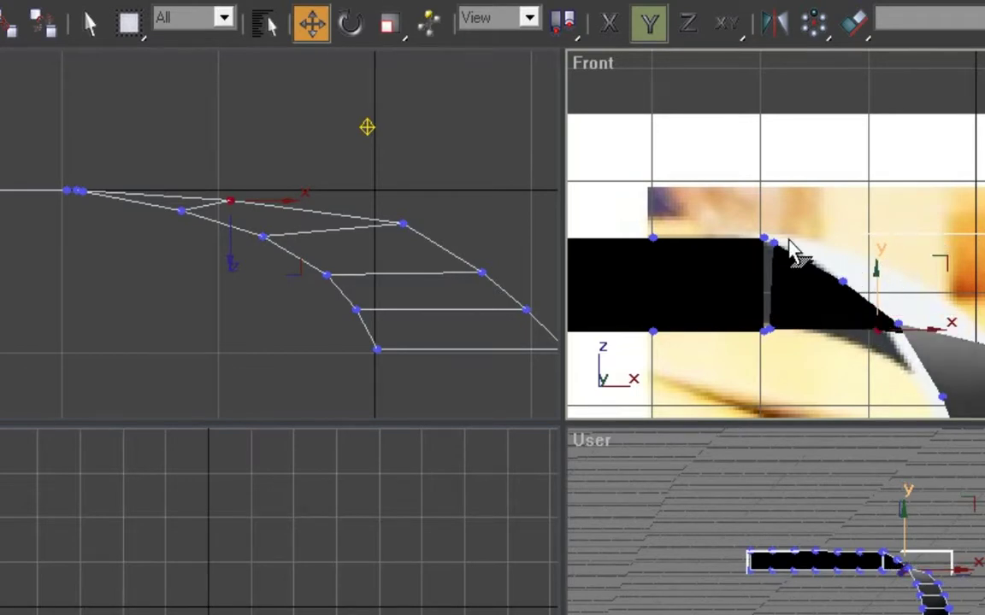
# - Weld the band's upper and lower junction vertices onto the matching end vertices of the long strip in the Front view
pyautogui.scroll(-3, 791, 264)
pyautogui.scroll(3, 791, 268)
pyautogui.scroll(2, 790, 265)
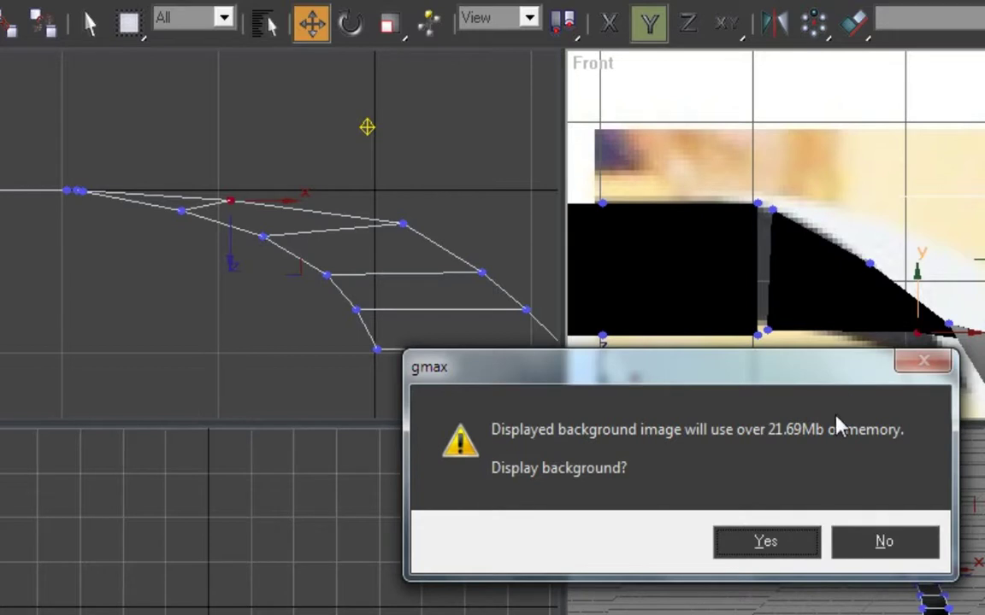
pyautogui.click(801, 545)
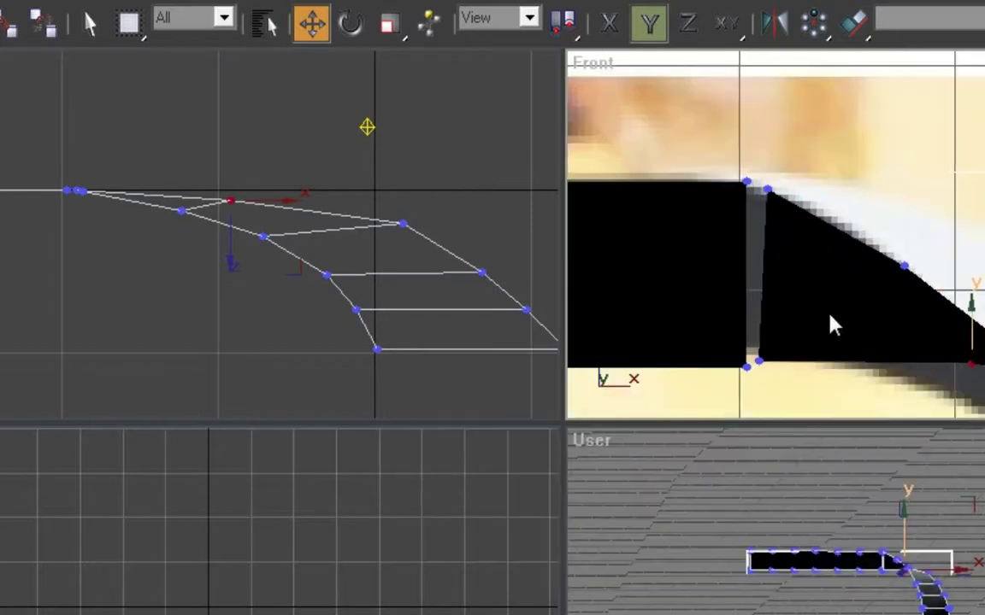
pyautogui.click(768, 189)
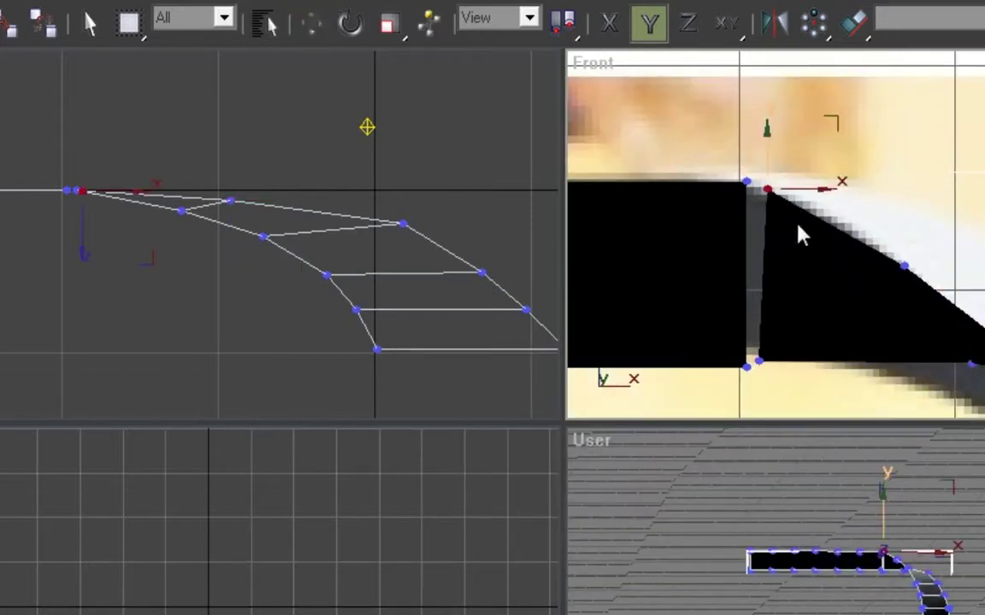
pyautogui.moveTo(770, 192); pyautogui.dragTo(743, 182)
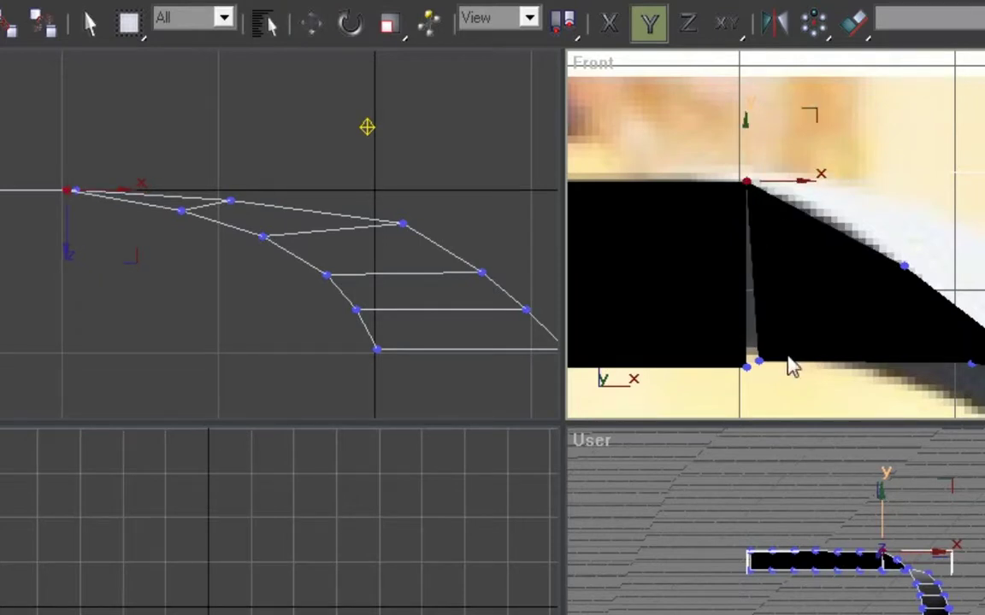
pyautogui.click(749, 373)
pyautogui.moveTo(749, 373); pyautogui.dragTo(743, 367)
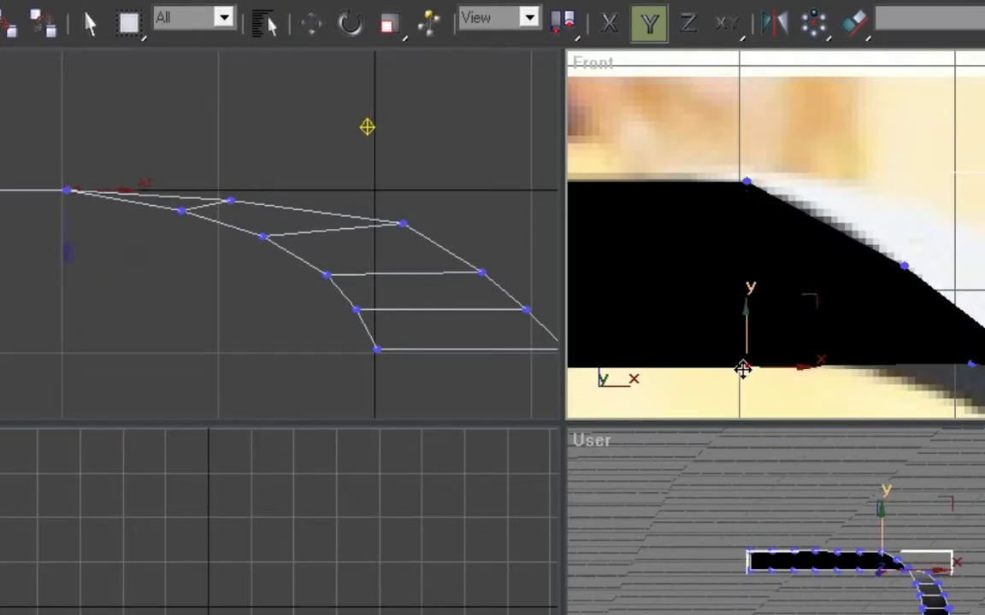
pyautogui.click(859, 222)
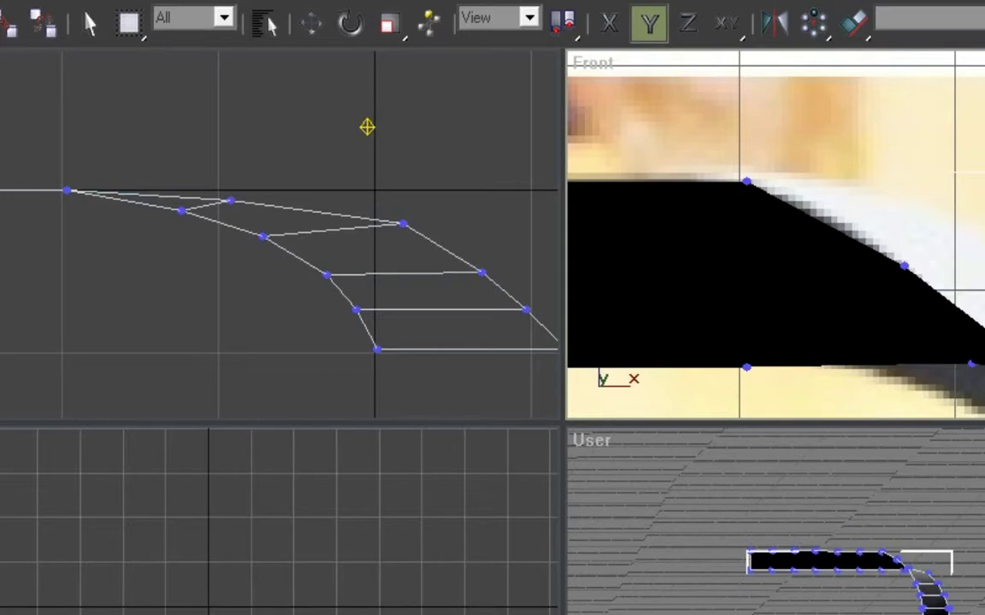
pyautogui.press('w')
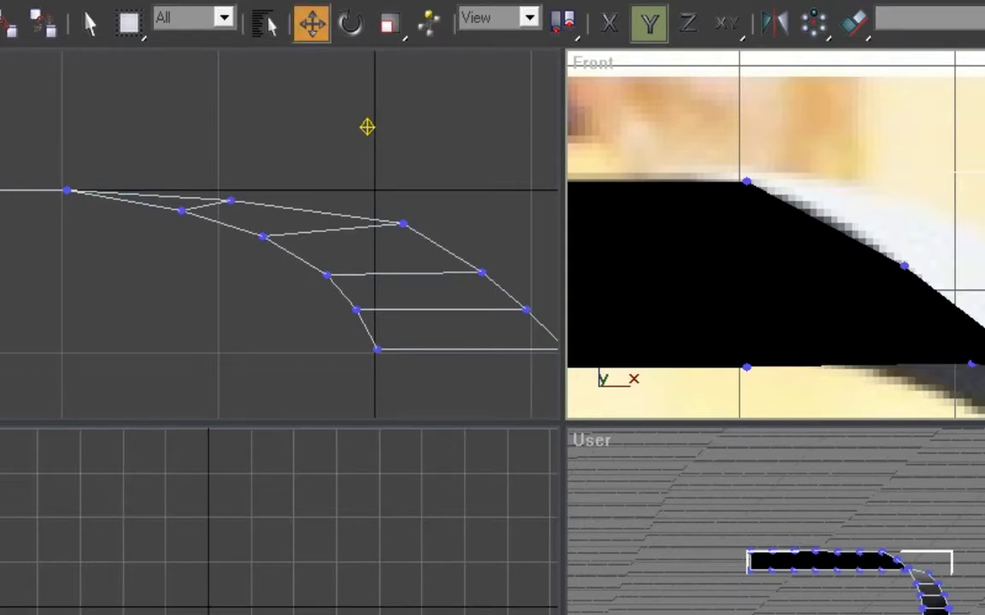
# - Examine the welded junction and the whole band against the reference image in the Front view
pyautogui.hotkey('ctrl', 'p')
pyautogui.moveTo(869, 388); pyautogui.dragTo(750, 231)
pyautogui.scroll(-2, 813, 264)
pyautogui.scroll(-1, 795, 263)
pyautogui.scroll(-2, 793, 261)
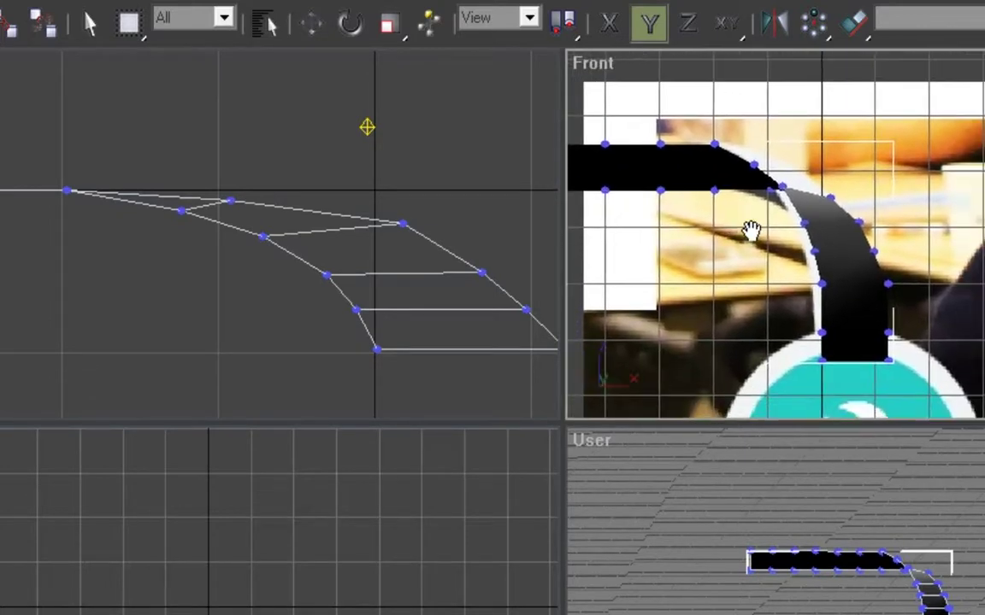
pyautogui.press('1')
pyautogui.press('w')
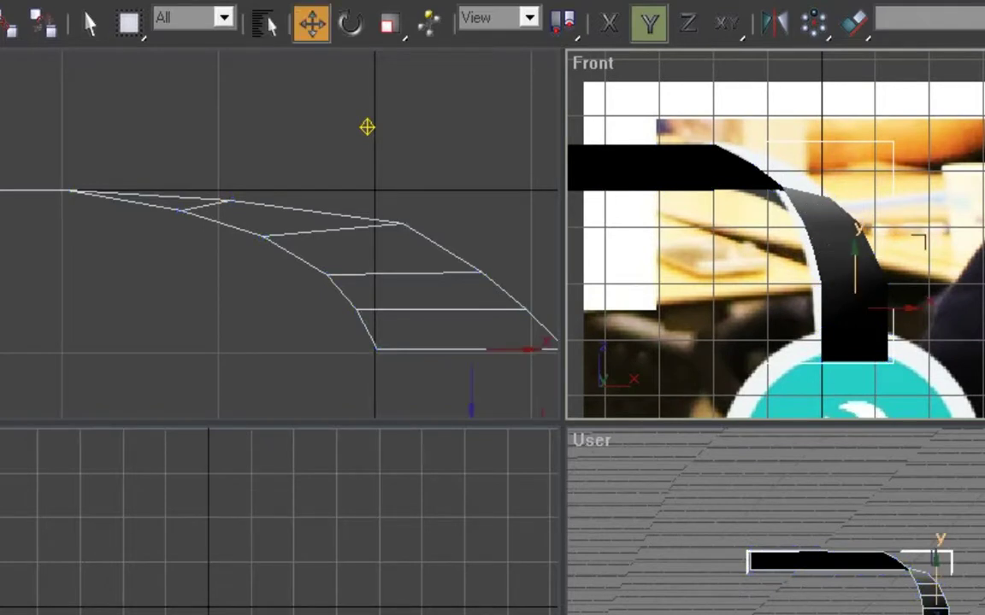
pyautogui.press('1')
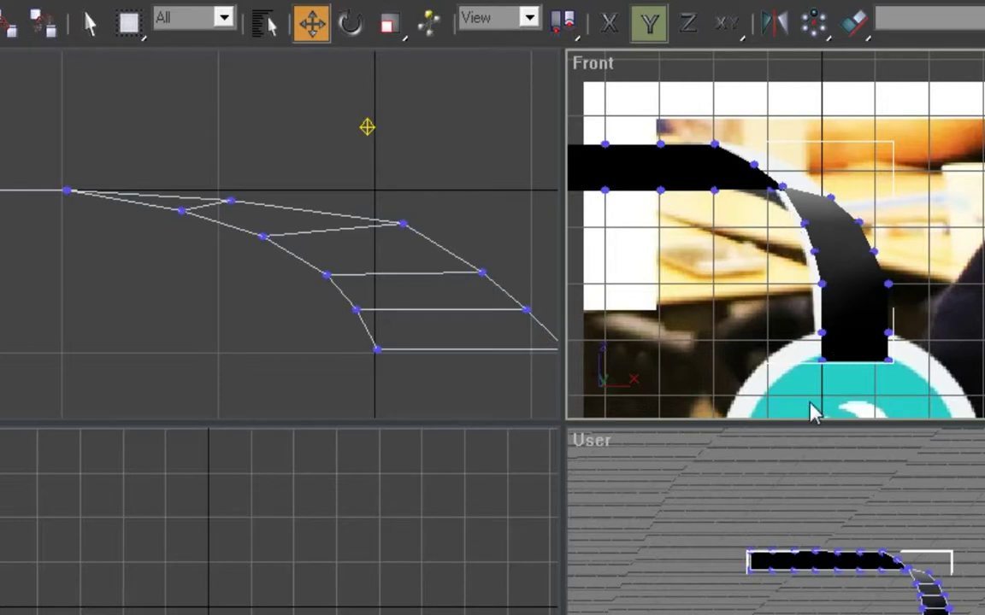
# - Maximize the User view and examine the band's bend in side profile
pyautogui.click(813, 560)
pyautogui.hotkey('alt', 'w')
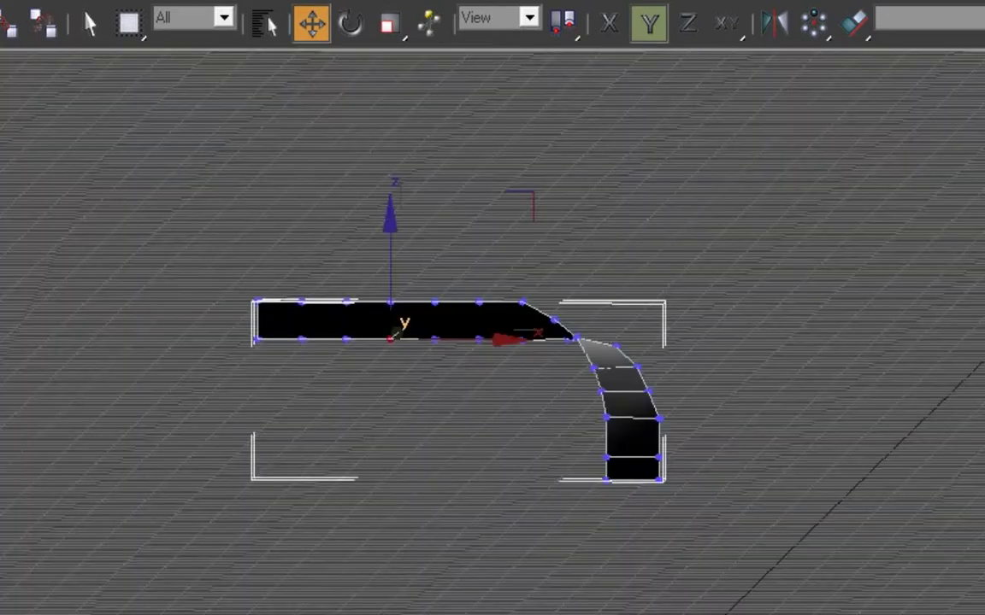
pyautogui.hotkey('ctrl', 'r')
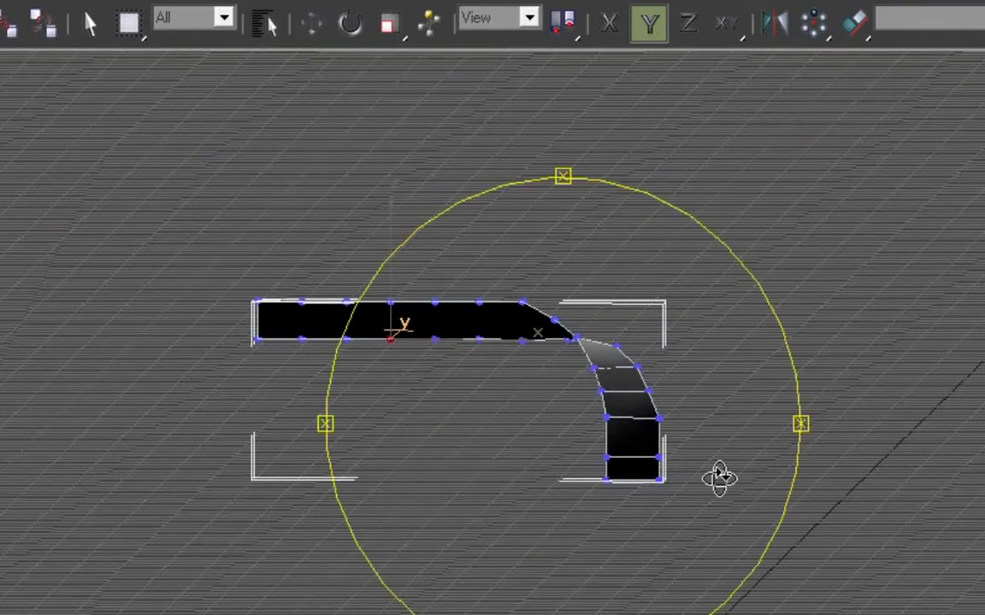
pyautogui.moveTo(721, 474); pyautogui.dragTo(659, 363)
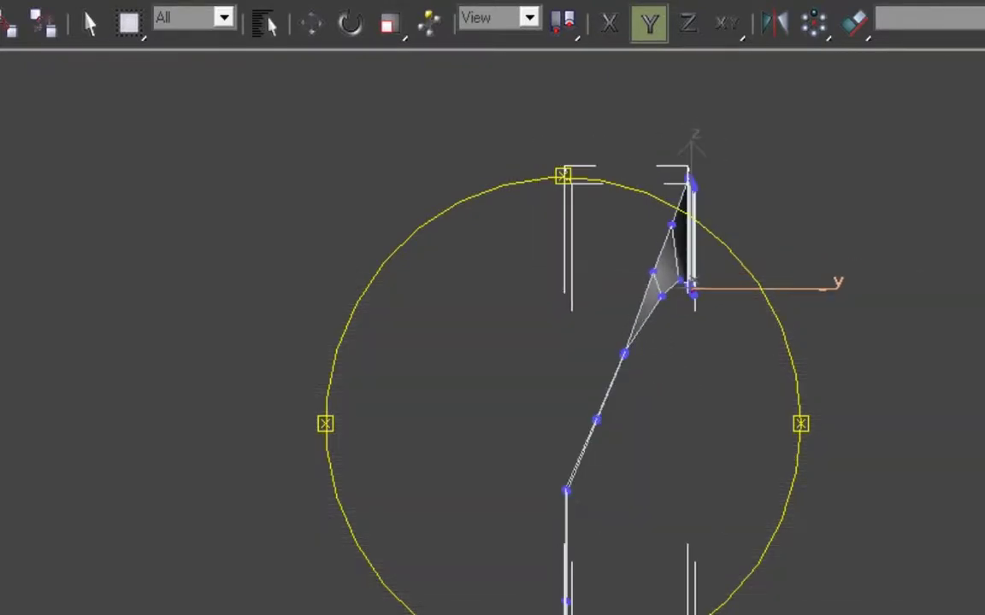
# - Move the two vertex pairs below the fold, then the pair at the fold's lower end, outward in the YZ plane to round the bend
pyautogui.click(312, 23)
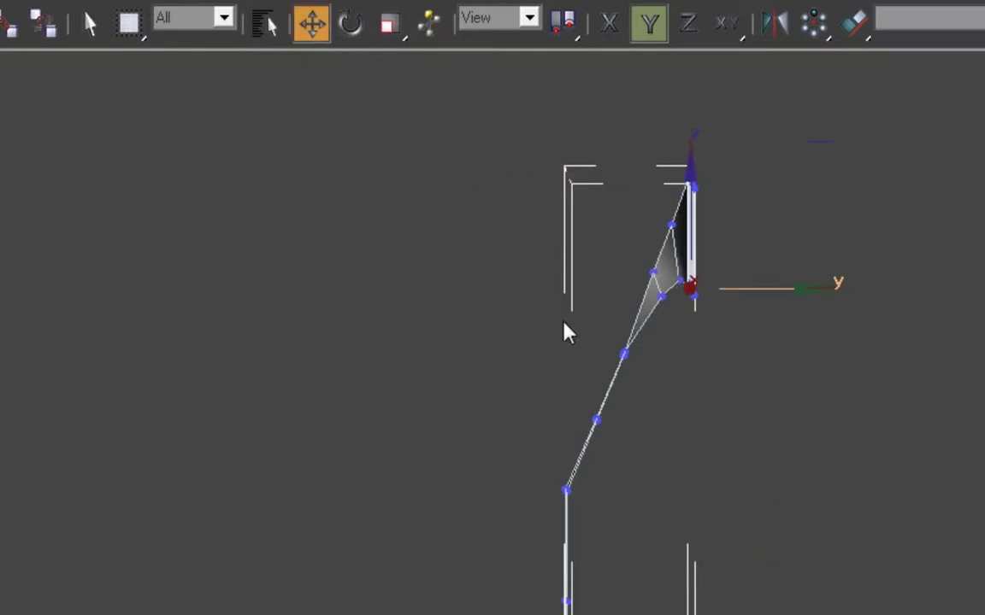
pyautogui.moveTo(659, 438); pyautogui.dragTo(659, 438)
pyautogui.moveTo(747, 242); pyautogui.dragTo(650, 252)
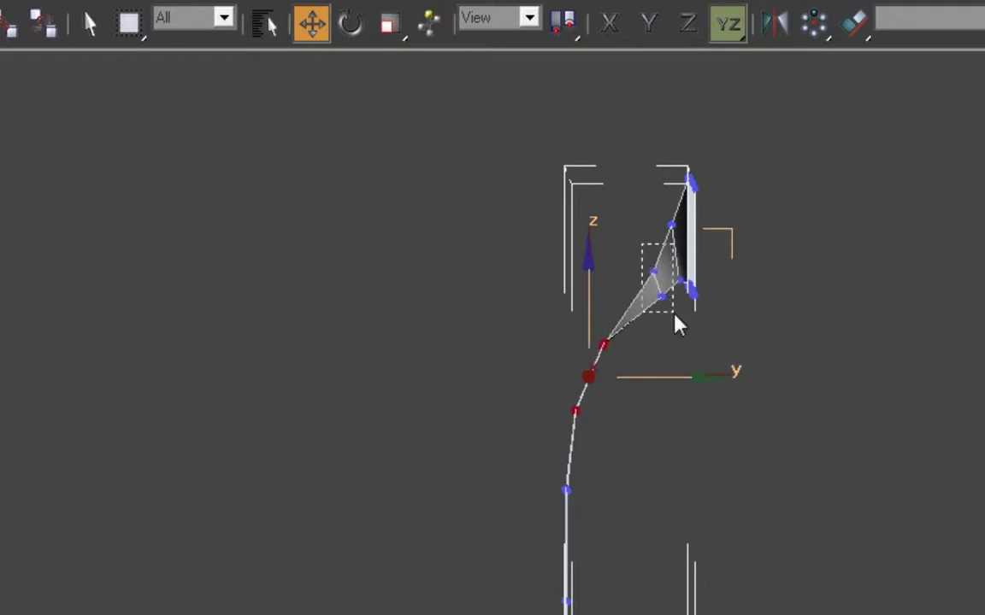
pyautogui.moveTo(673, 313); pyautogui.dragTo(676, 315)
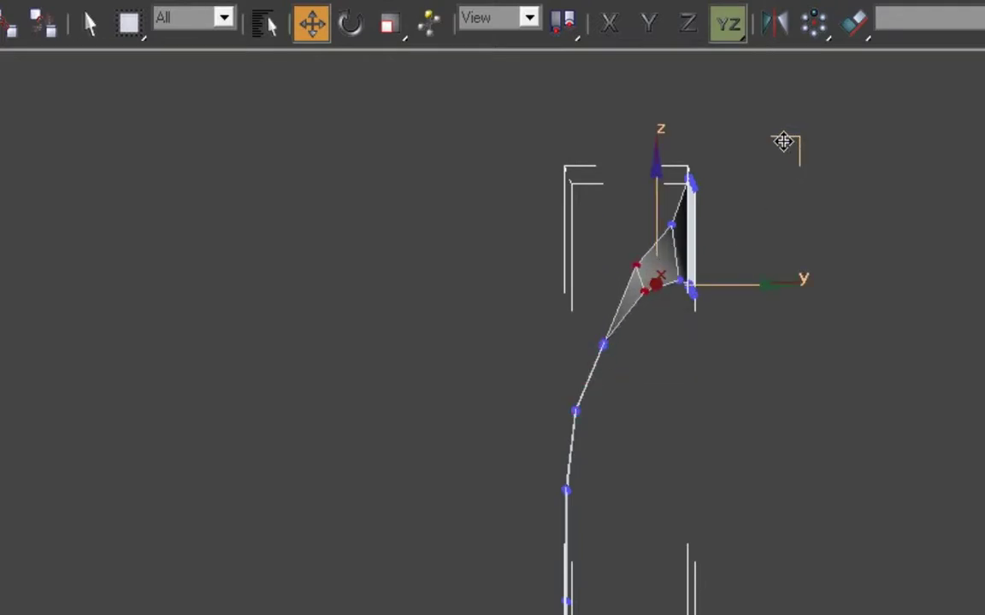
pyautogui.moveTo(782, 142); pyautogui.dragTo(766, 135)
# - Shift the fold's upper vertex pair outward in the YZ plane and readjust the pair beneath it to smooth the side profile
pyautogui.moveTo(671, 220); pyautogui.dragTo(688, 312)
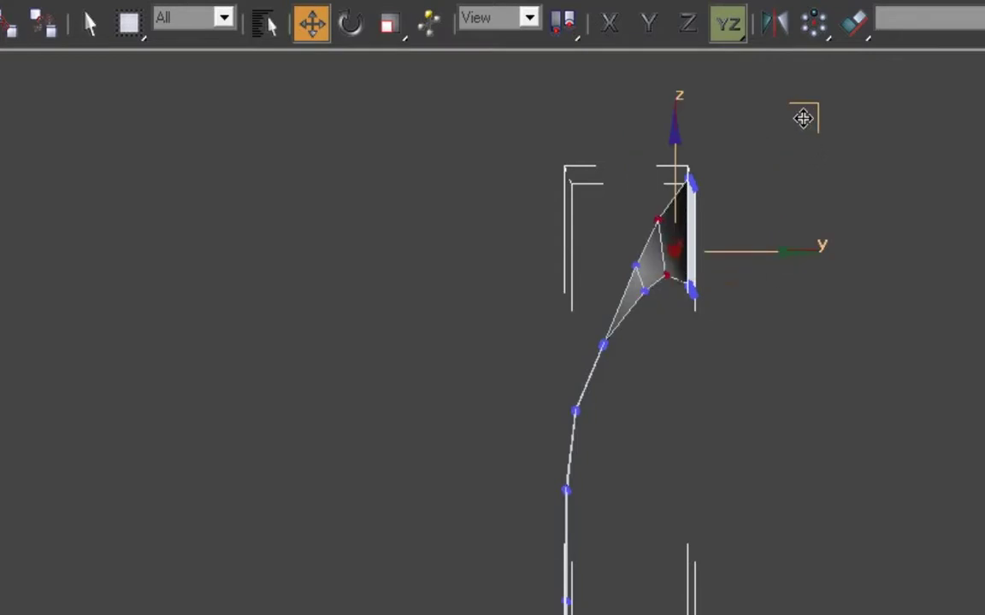
pyautogui.moveTo(801, 115); pyautogui.dragTo(787, 108)
pyautogui.moveTo(627, 265); pyautogui.dragTo(650, 314)
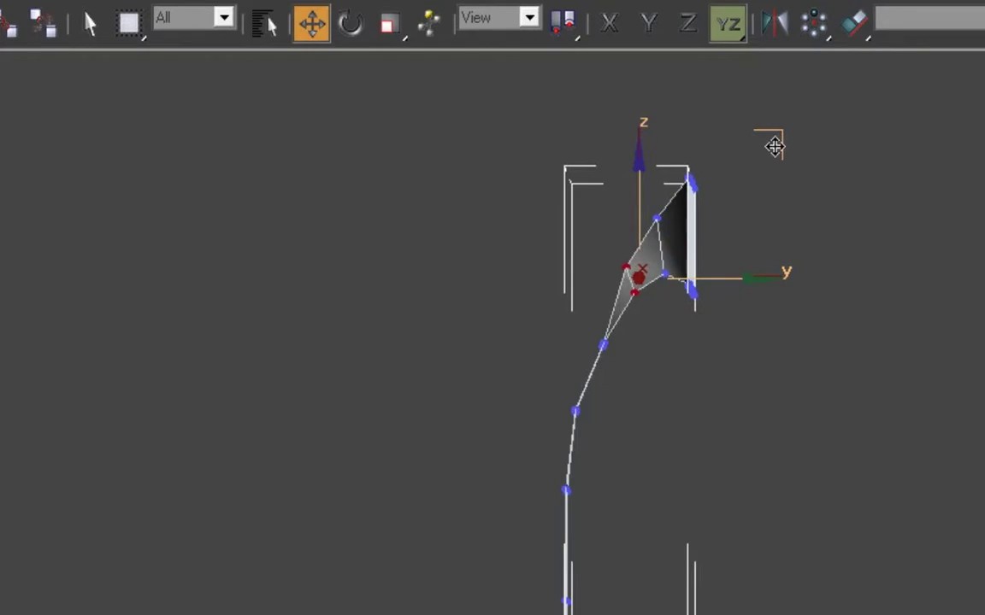
pyautogui.moveTo(774, 145); pyautogui.dragTo(763, 146)
# - Offset one vertex of the overlapping pair just below the fold along Y so the strip twists gradually in side profile
pyautogui.scroll(5, 653, 362)
pyautogui.click(535, 349)
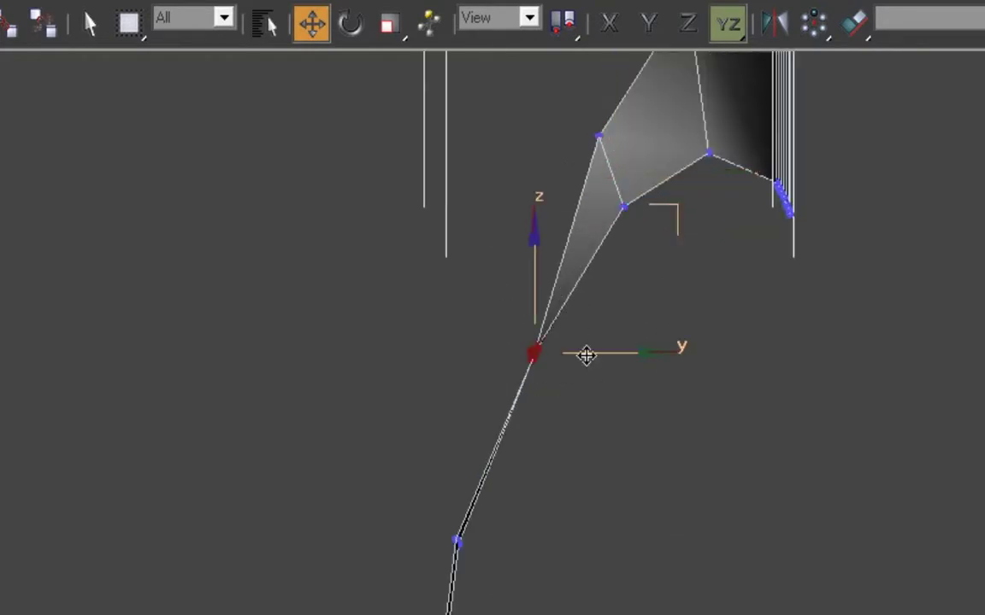
pyautogui.moveTo(598, 354)
pyautogui.mouseDown()
pyautogui.moveTo(575, 365)
pyautogui.moveTo(593, 358)
pyautogui.mouseUp()
pyautogui.click(580, 399)
pyautogui.click(515, 349)
pyautogui.scroll(-5, 547, 388)
pyautogui.scroll(5, 530, 395)
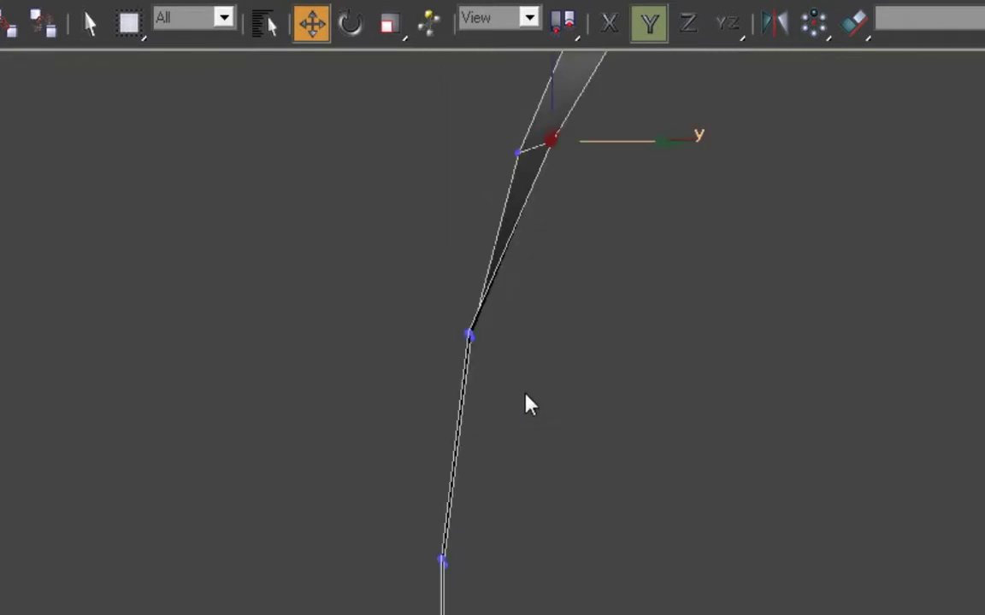
pyautogui.scroll(-5, 534, 389)
pyautogui.scroll(3, 632, 197)
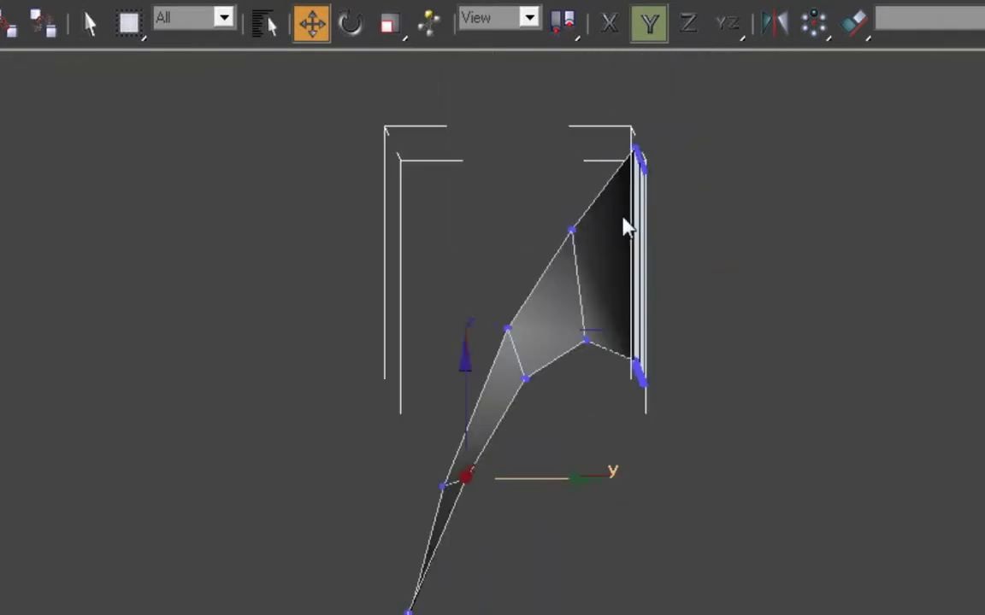
pyautogui.scroll(-5, 617, 288)
pyautogui.scroll(2, 596, 377)
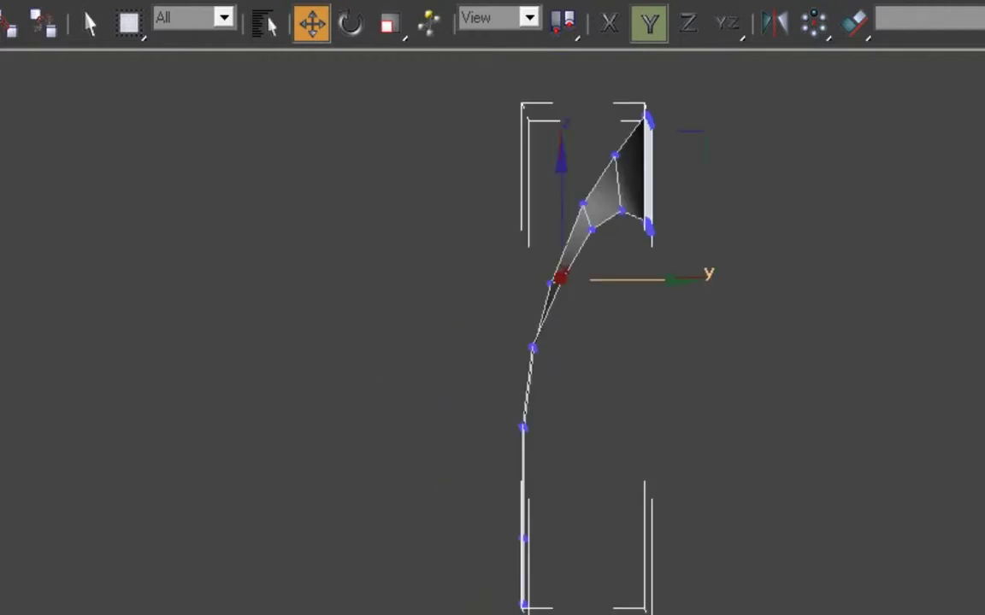
# - Return to the four-viewport layout, orbit the User view to show the band's face, and leave vertex editing
pyautogui.hotkey('alt', 'w')
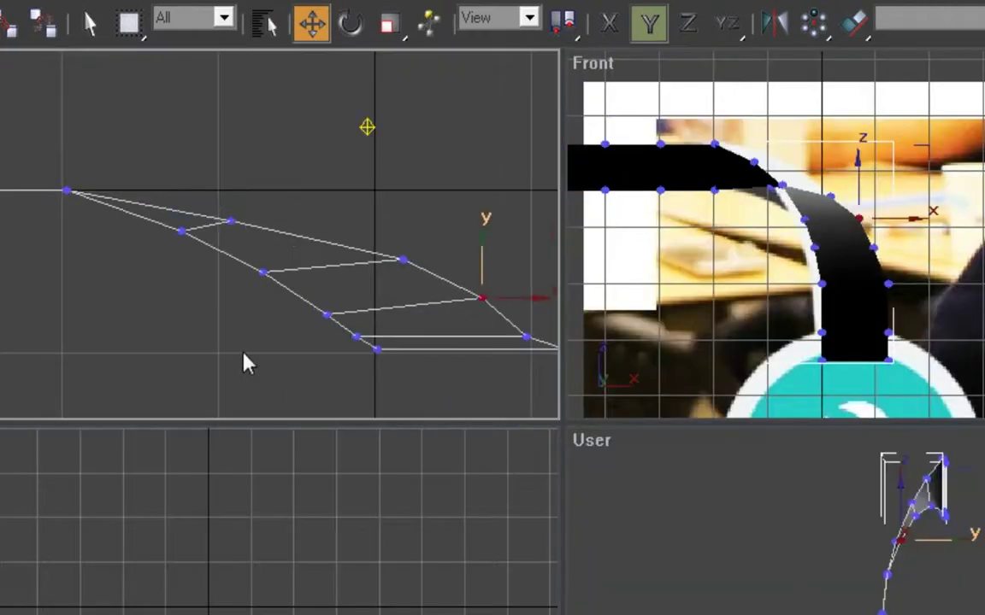
pyautogui.scroll(-4, 347, 286)
pyautogui.click(301, 509)
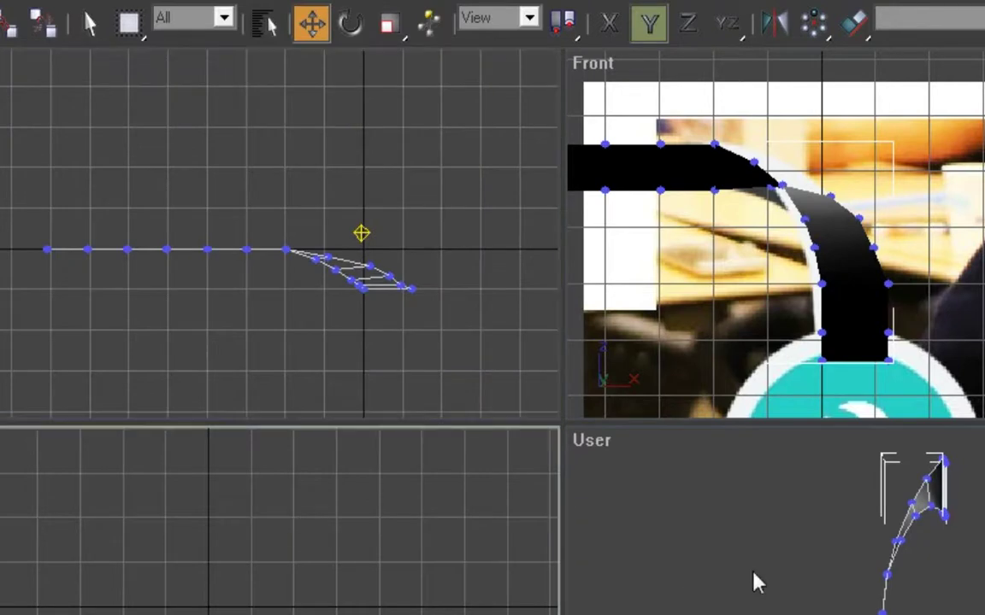
pyautogui.click(773, 572)
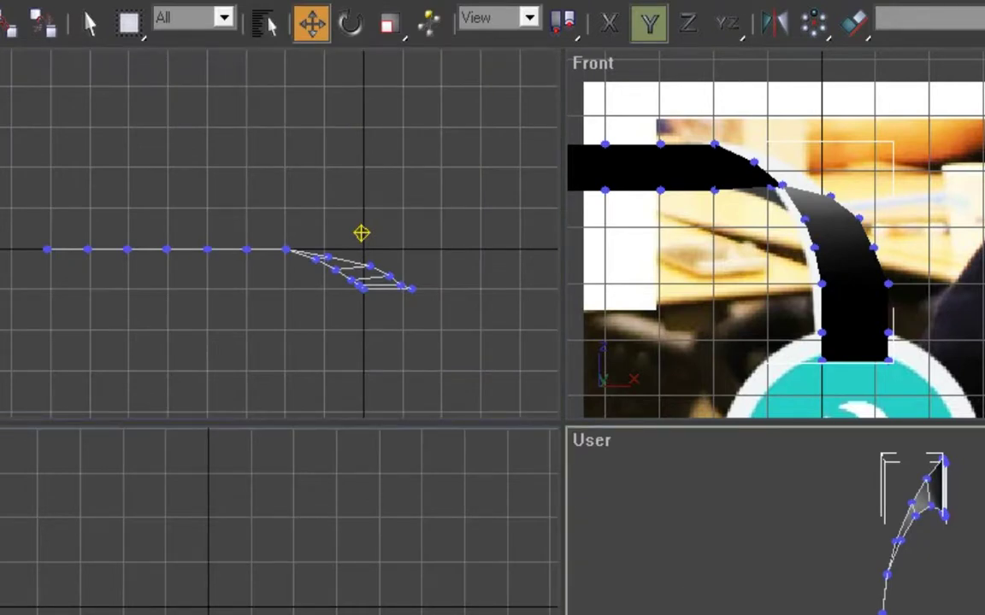
pyautogui.hotkey('ctrl', 'r')
pyautogui.moveTo(762, 560); pyautogui.dragTo(984, 571)
pyautogui.press('1')
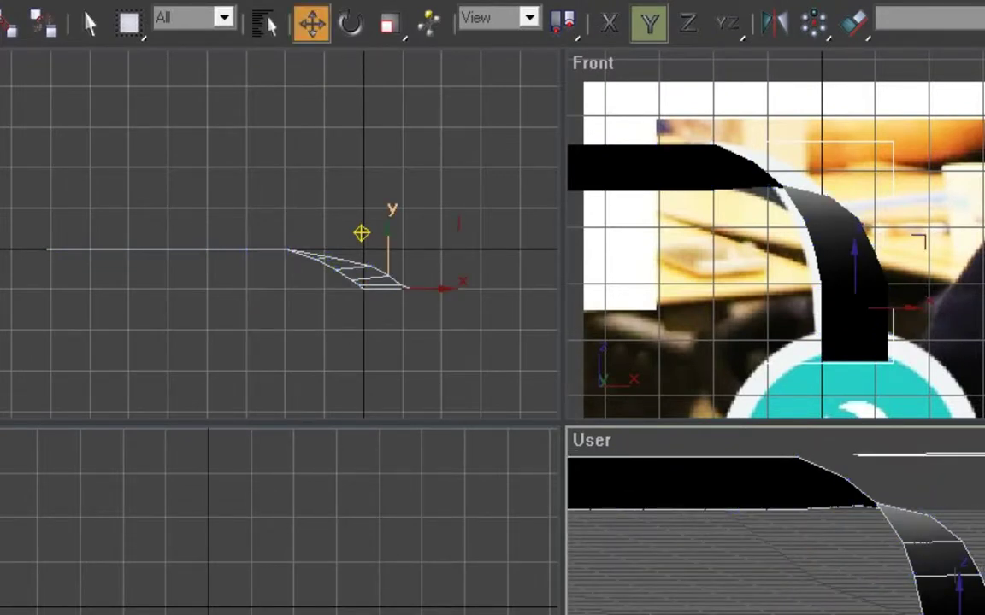
# - Preview the band with subdivision smoothing and compare its curve with the reference image in the Front view
pyautogui.hotkey('ctrl', 'q')
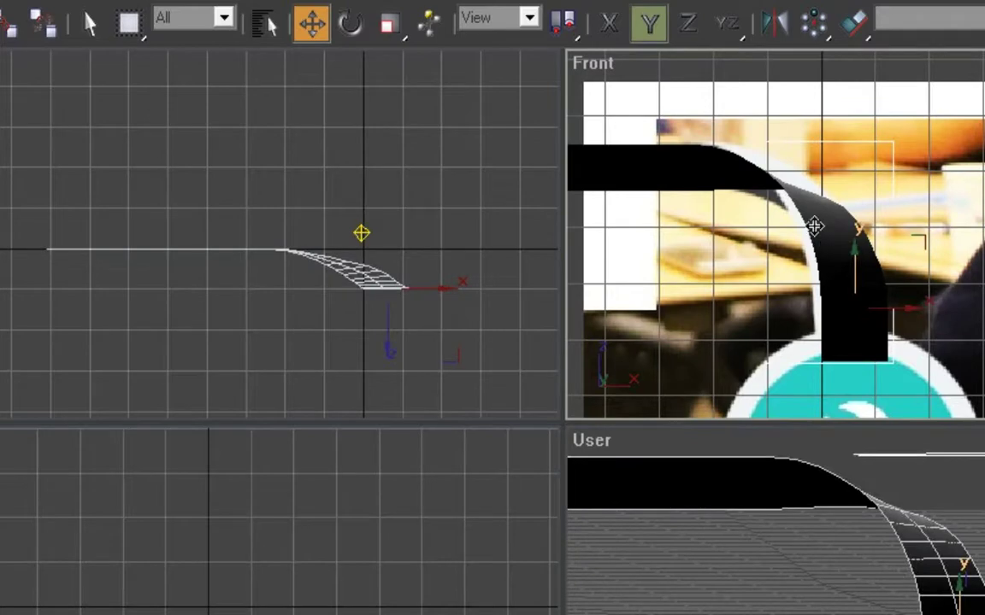
pyautogui.scroll(3, 769, 243)
pyautogui.scroll(-4, 769, 177)
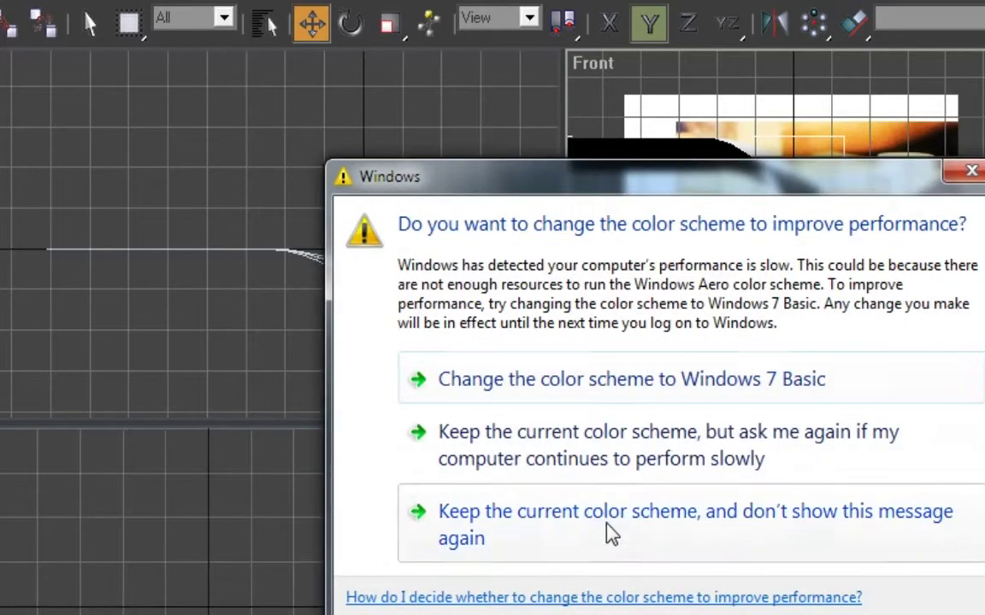
# - Keep the current Windows color scheme without further prompts, and maximize the Front view centred on the 고객지원 circle
pyautogui.click(608, 532)
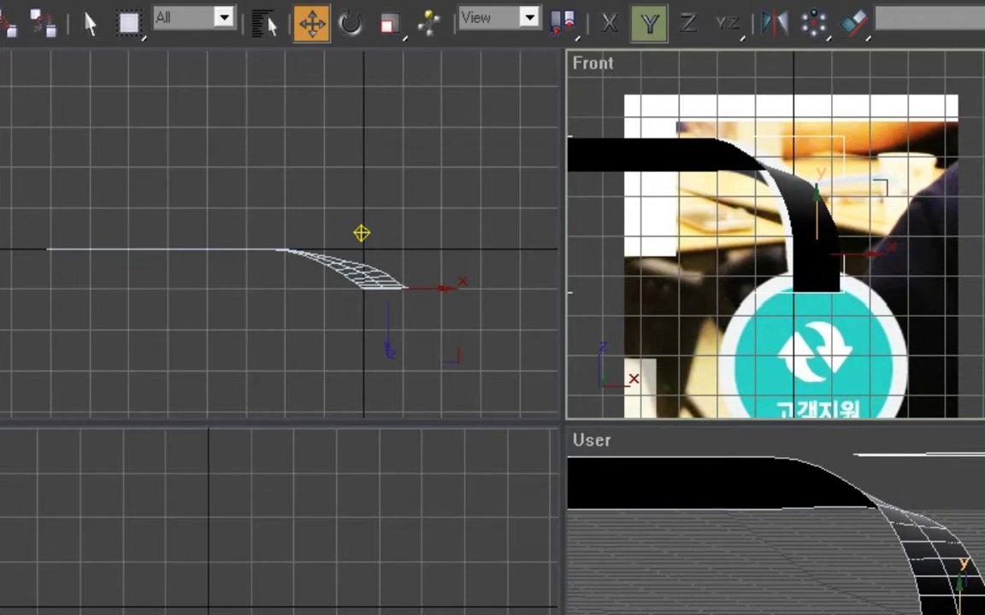
pyautogui.hotkey('alt', 'w')
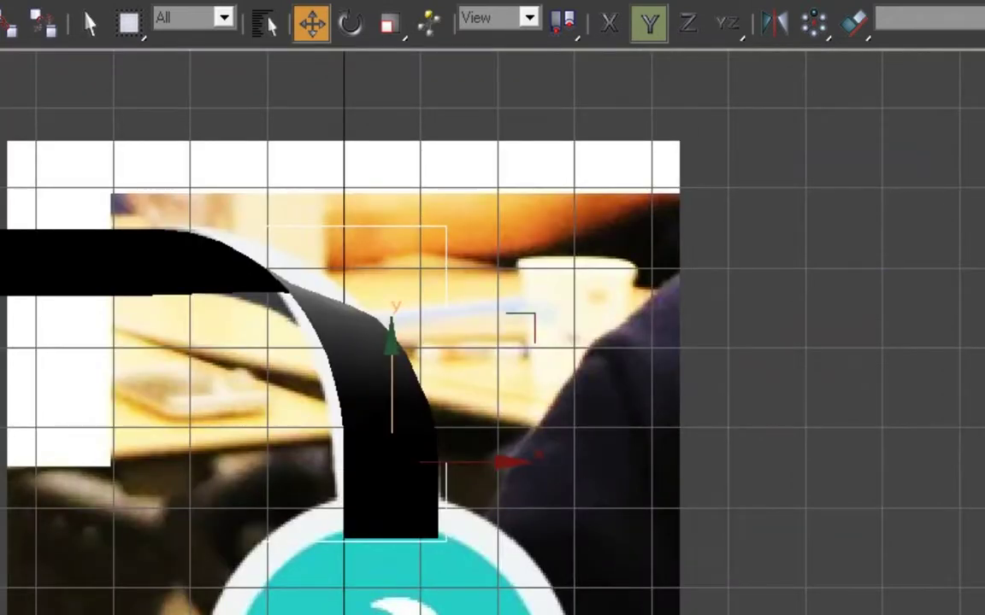
pyautogui.hotkey('ctrl', 'p')
pyautogui.moveTo(625, 486); pyautogui.dragTo(686, 219)
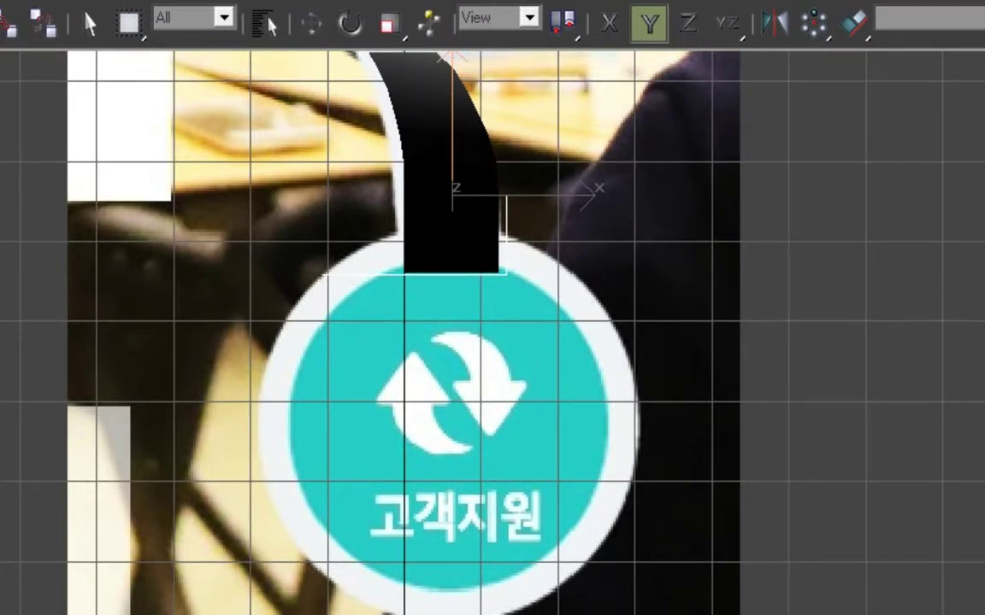
pyautogui.rightClick(679, 289)
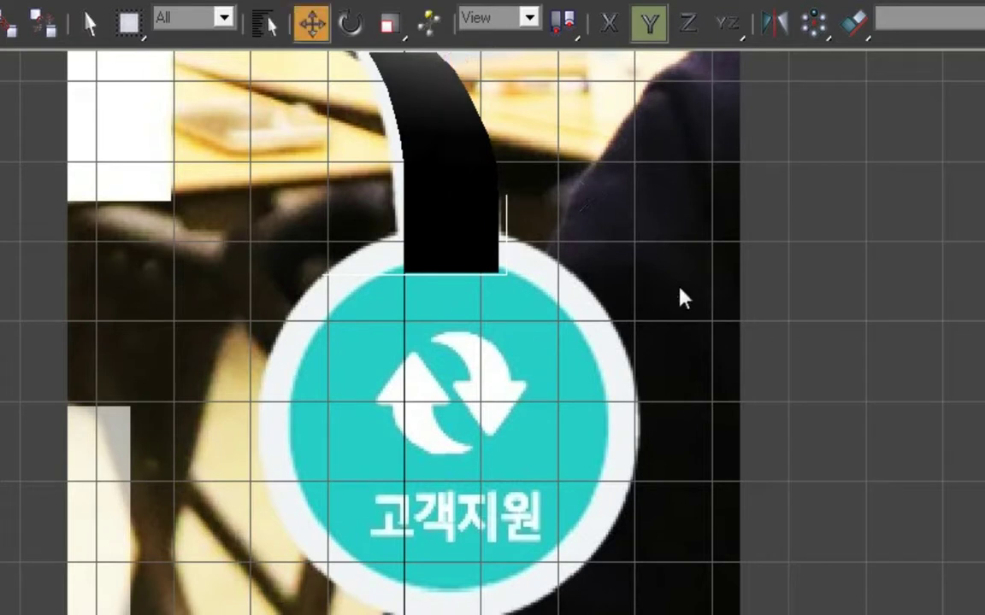
pyautogui.click(497, 259)
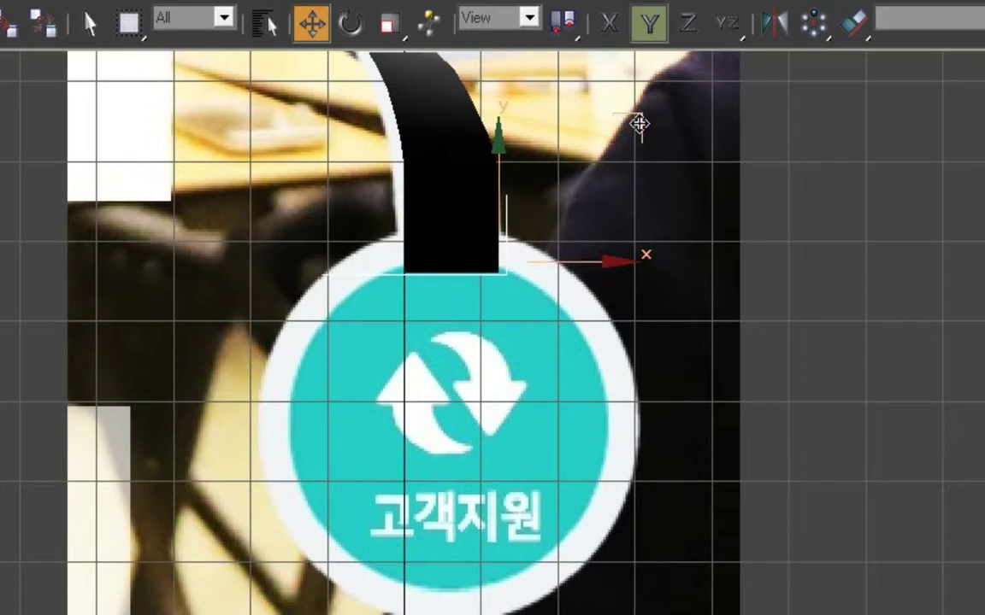
pyautogui.moveTo(639, 125); pyautogui.dragTo(692, 132)
pyautogui.hotkey('ctrl', 'z')
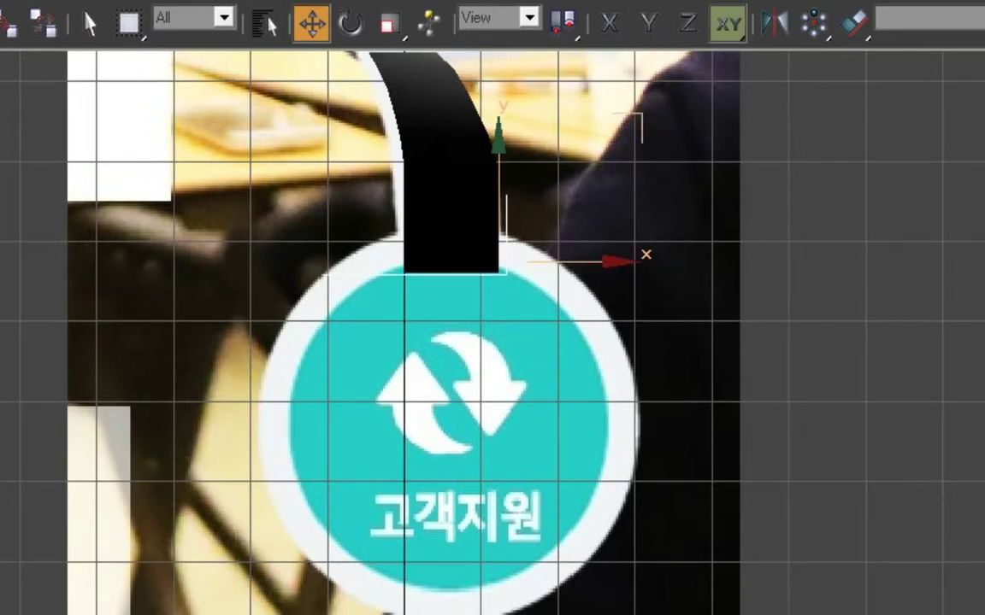
pyautogui.press('1')
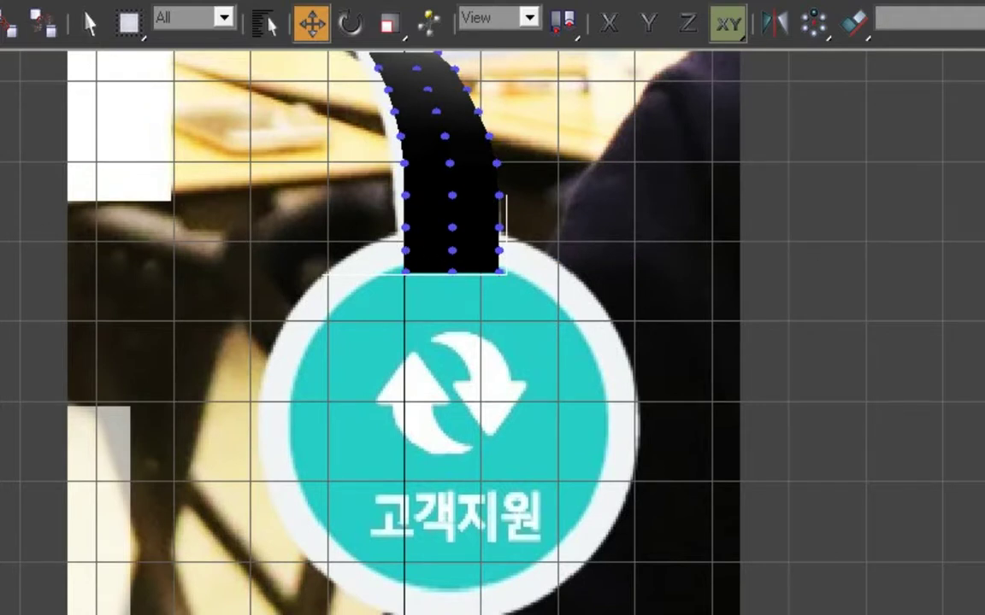
pyautogui.press('1')
# - Turn off the band's subdivision smoothing and display Edged Faces in the Front view while in edge editing
pyautogui.press('F6')
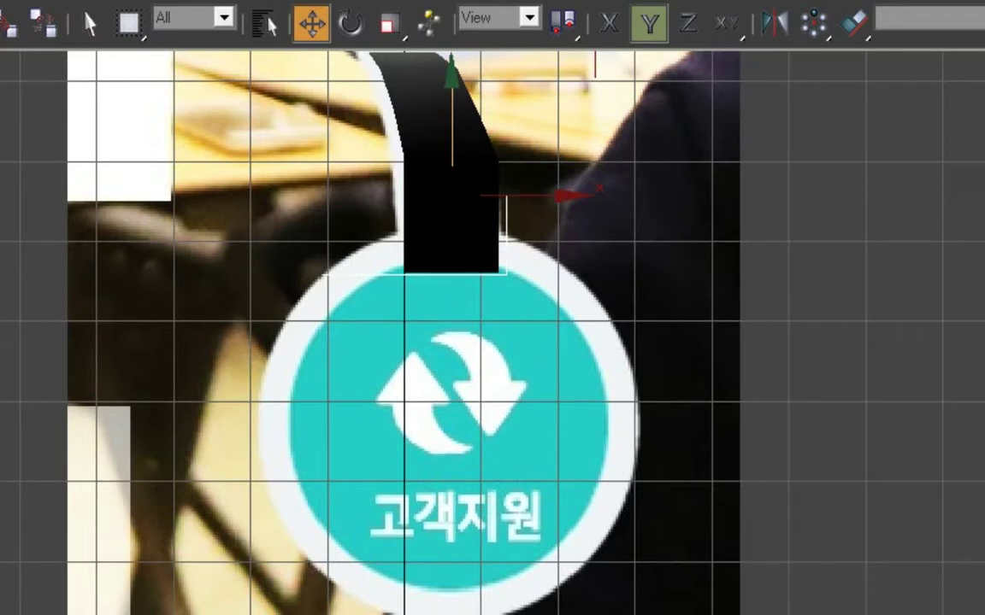
pyautogui.press('2')
pyautogui.click(445, 195)
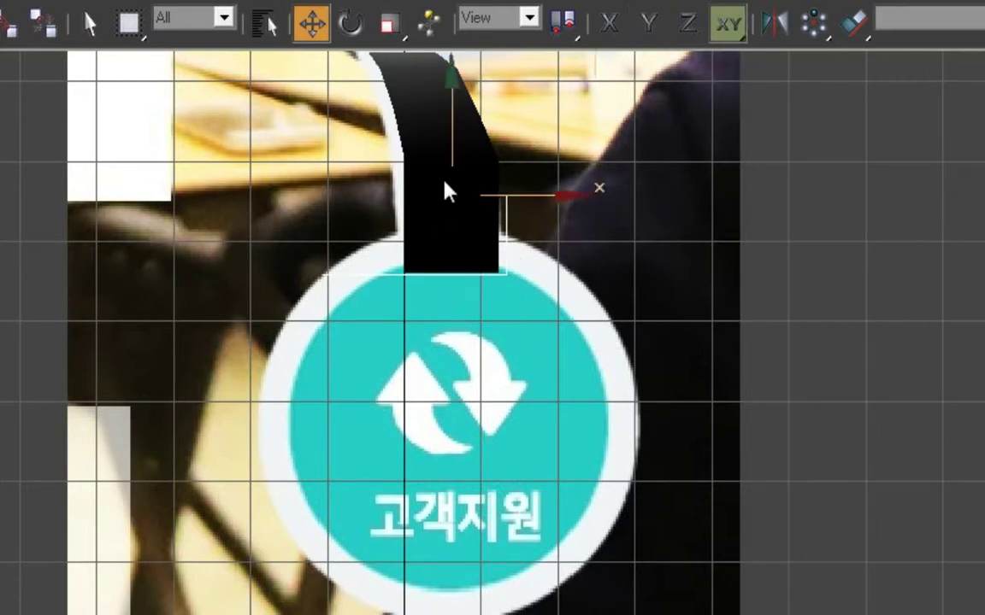
pyautogui.rightClick(2, 62)
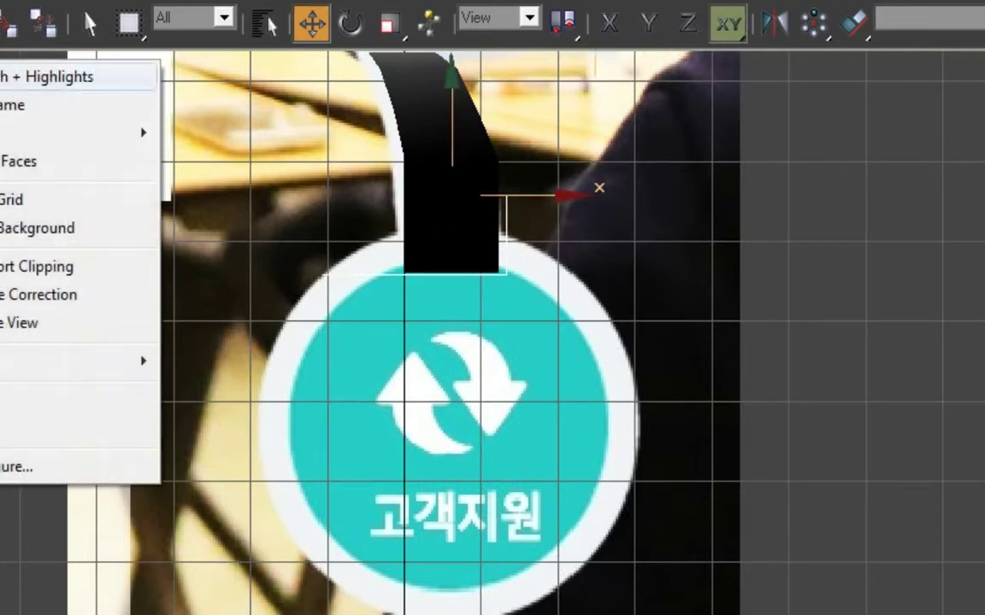
pyautogui.click(3, 168)
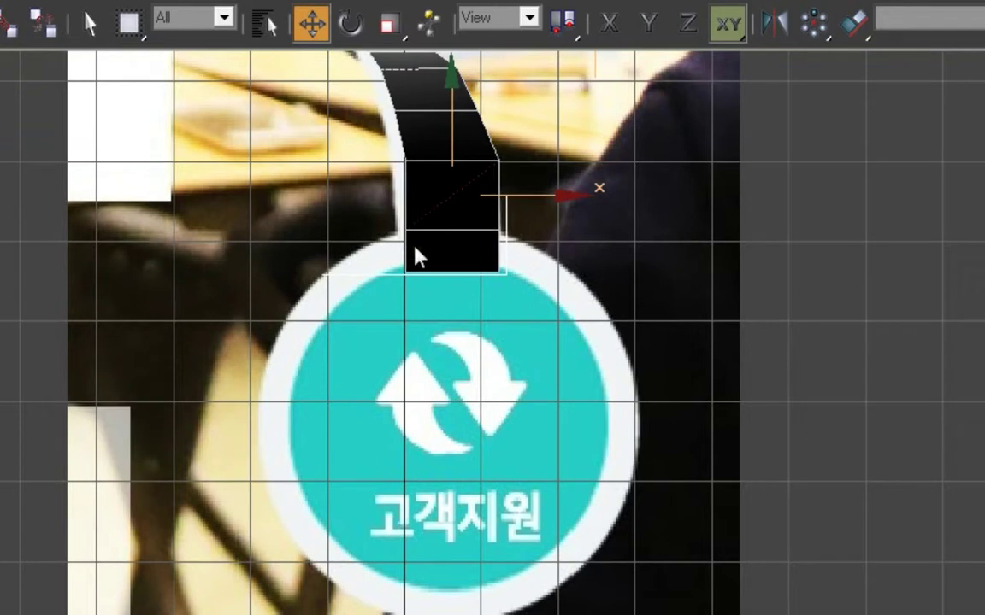
# - Extrude both side edges of the band's lowest segment outward and downward to form two wings along the circle's white rim
pyautogui.click(501, 251)
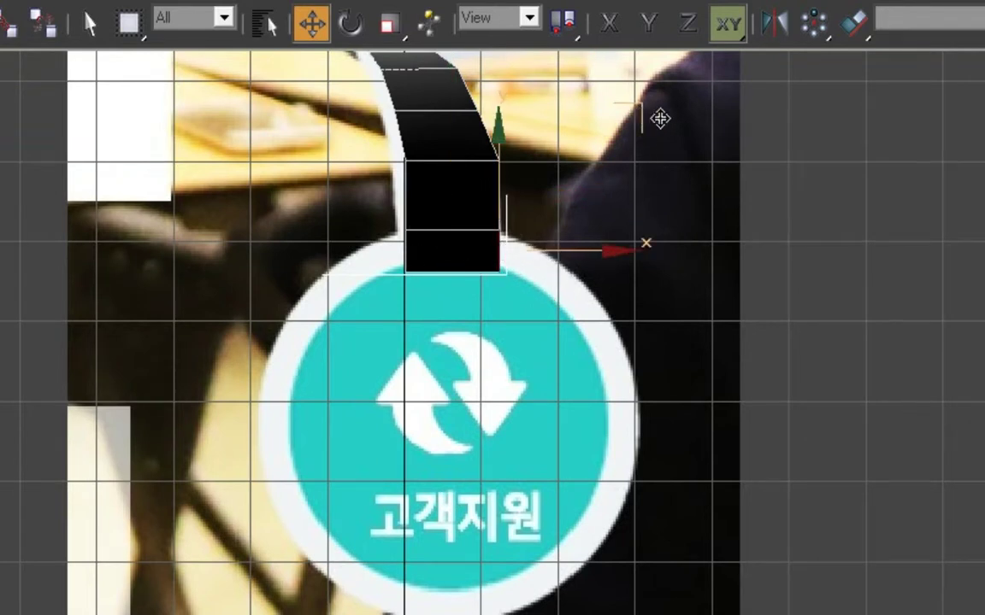
pyautogui.keyDown('shift'); pyautogui.moveTo(660, 118); pyautogui.dragTo(699, 140); pyautogui.keyUp('shift')
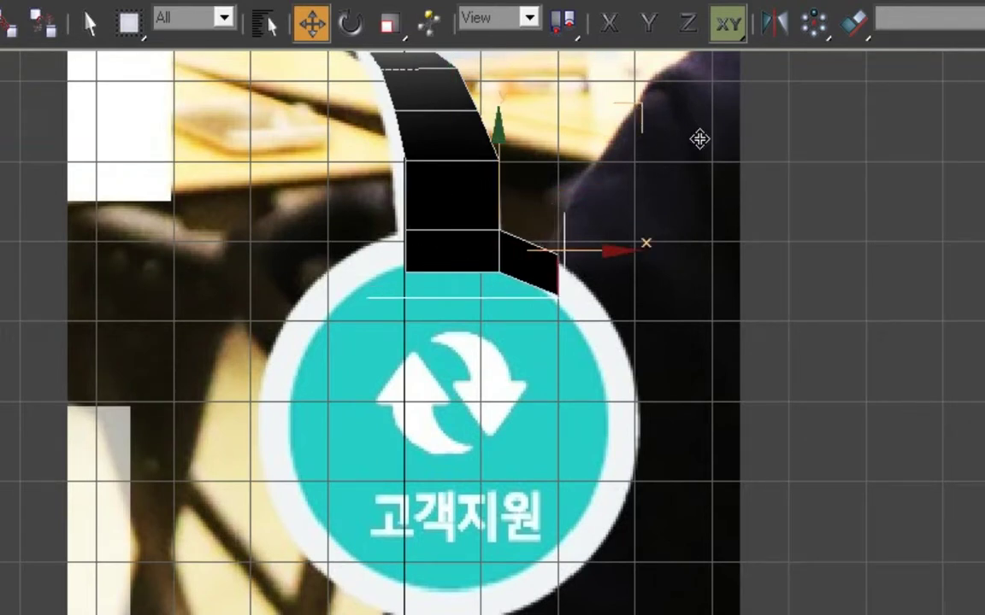
pyautogui.click(411, 263)
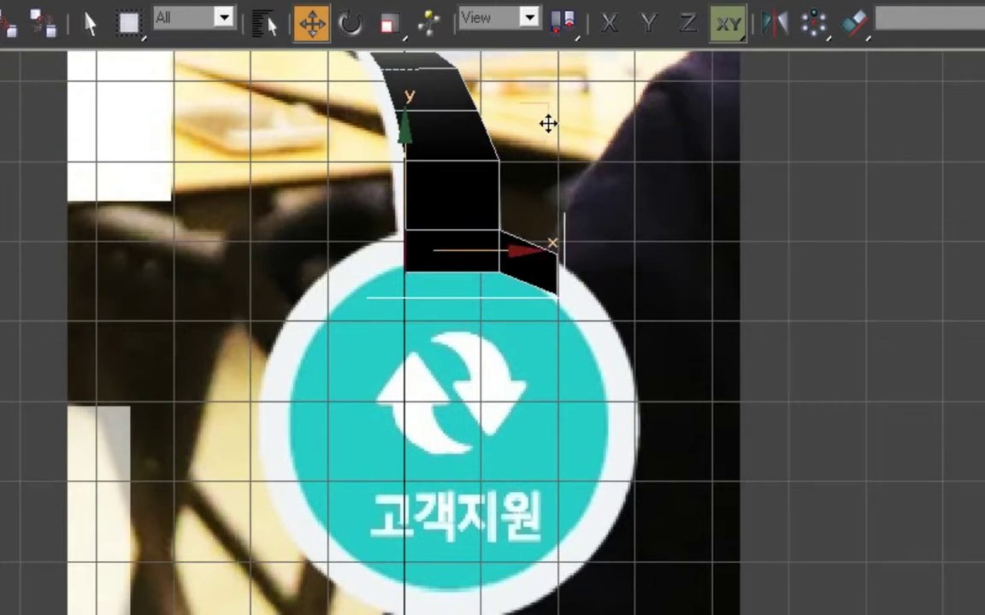
pyautogui.moveTo(547, 123); pyautogui.dragTo(482, 144)
pyautogui.hotkey('ctrl', 'z')
pyautogui.keyDown('shift'); pyautogui.moveTo(545, 125); pyautogui.dragTo(470, 156); pyautogui.keyUp('shift')
# - Move the left wing's lower outer vertex inward and slightly up onto the inner edge of the circle's white rim
pyautogui.press('1')
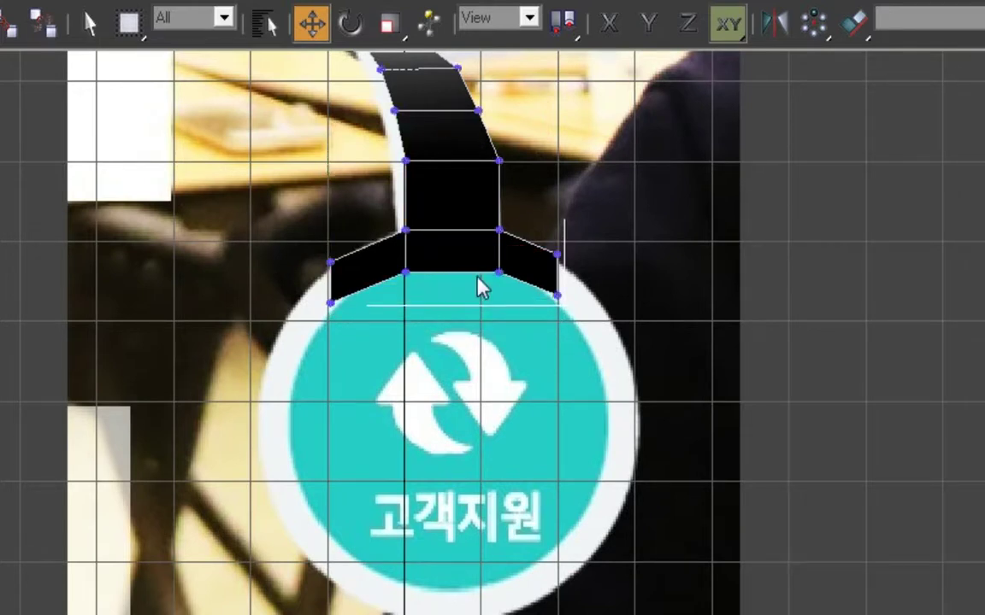
pyautogui.moveTo(344, 332); pyautogui.dragTo(342, 330)
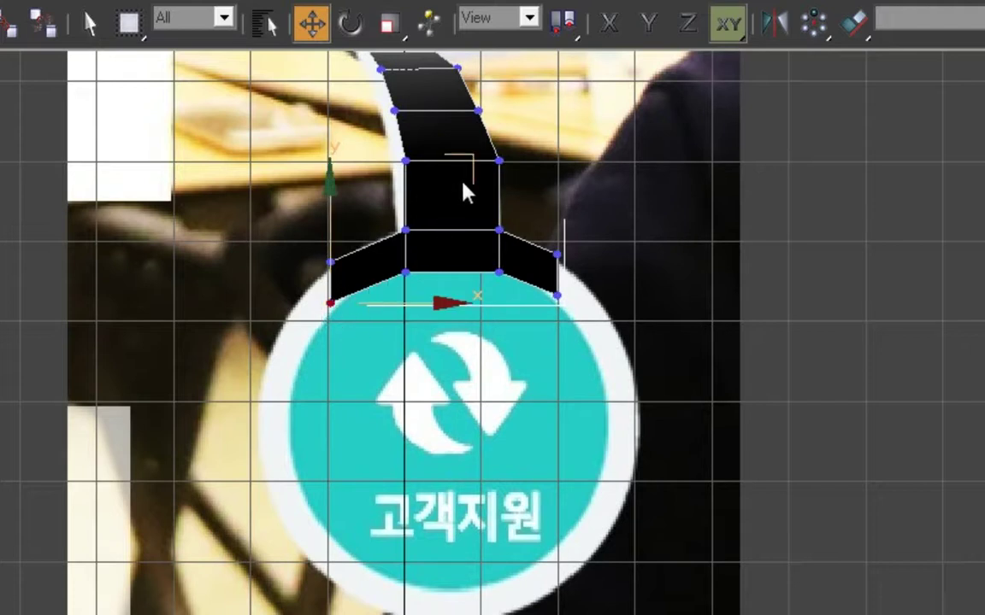
pyautogui.moveTo(473, 176); pyautogui.dragTo(489, 170)
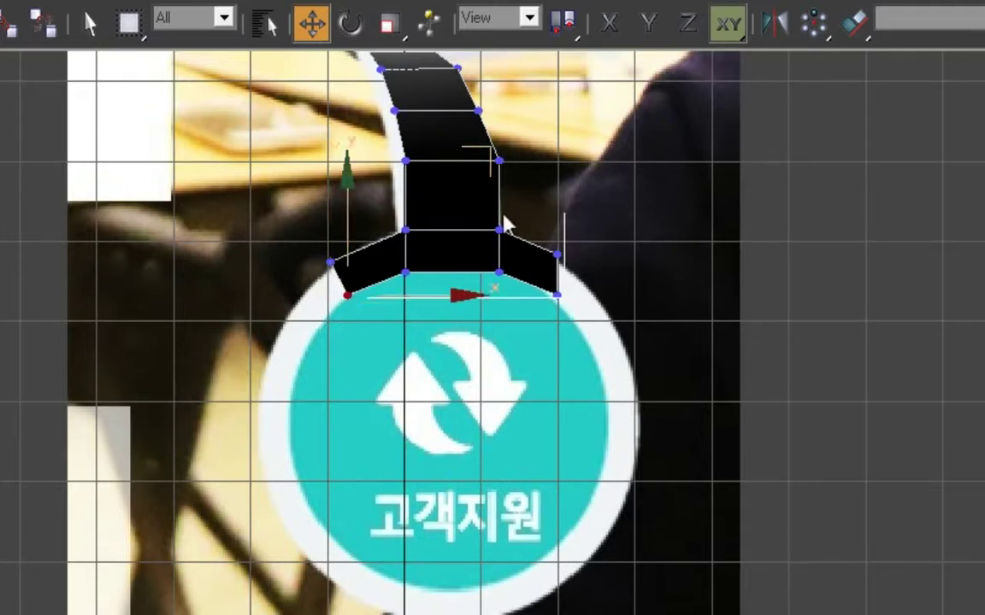
# - Move the right wing's two outer vertices so its end spans the inner and outer edges of the circle's white rim
pyautogui.click(559, 291)
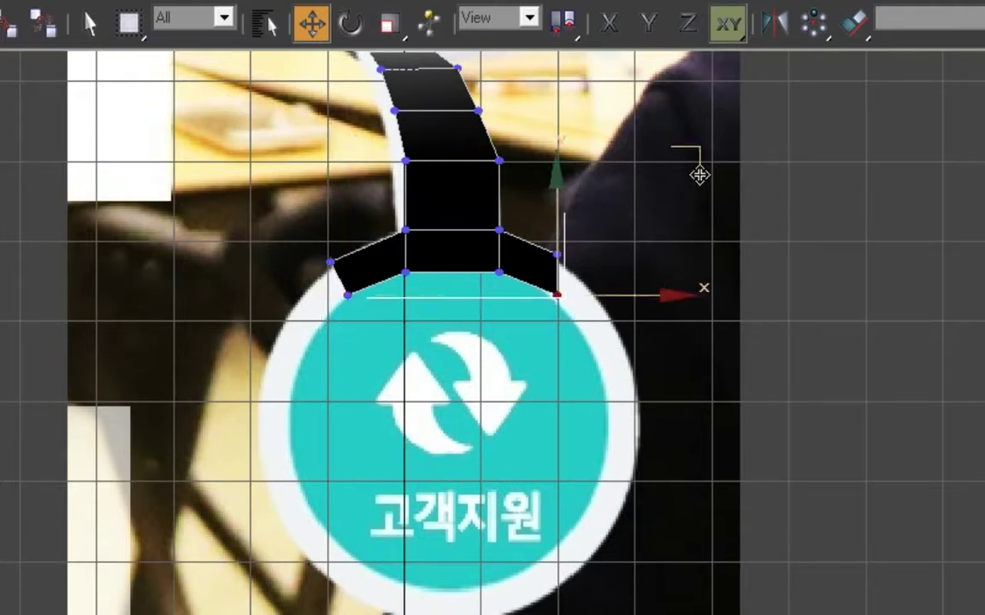
pyautogui.moveTo(685, 171); pyautogui.dragTo(669, 168)
pyautogui.moveTo(627, 324); pyautogui.dragTo(524, 235)
pyautogui.moveTo(692, 148); pyautogui.dragTo(699, 173)
pyautogui.click(567, 305)
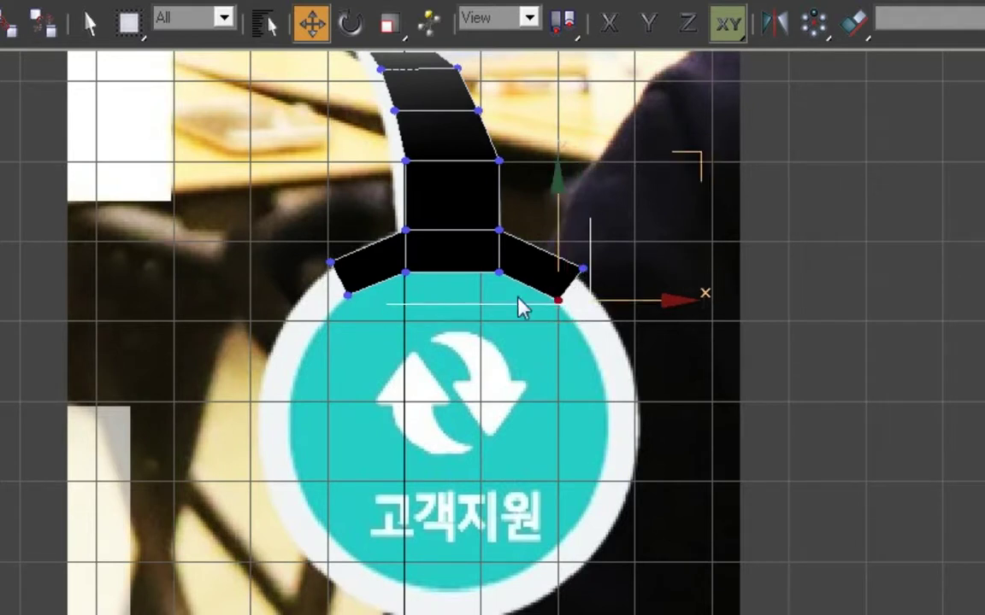
pyautogui.click(583, 269)
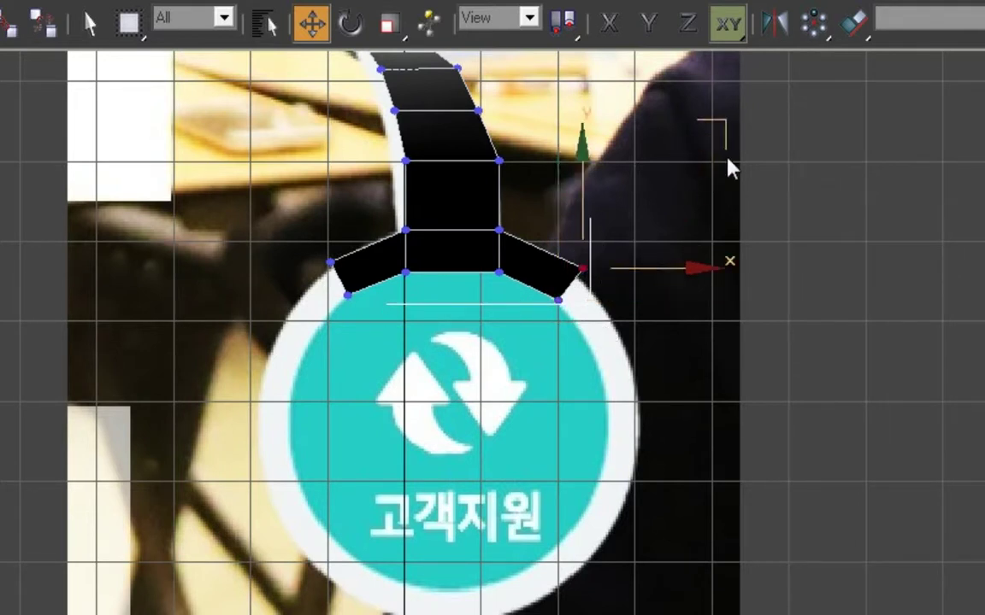
pyautogui.moveTo(724, 141); pyautogui.dragTo(721, 147)
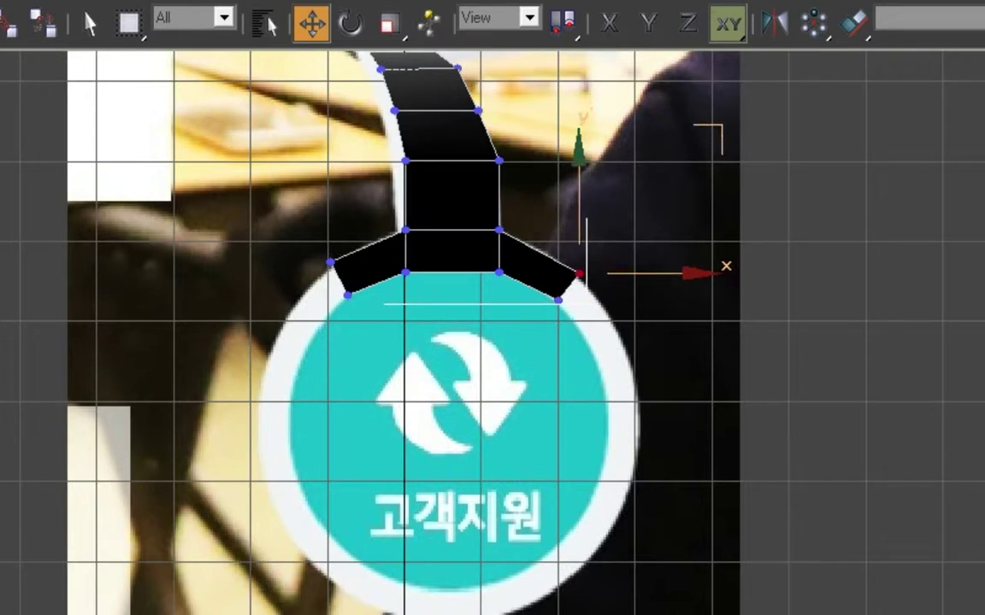
# - Extrude the end edges of both wings outward and downward to add one more segment per side along the white rim
pyautogui.press('2')
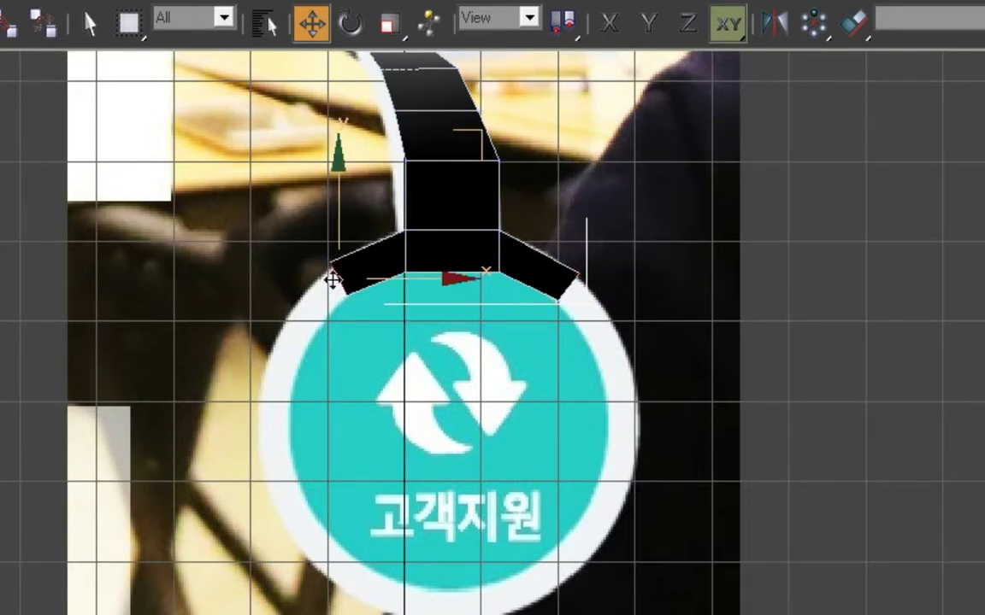
pyautogui.keyDown('shift'); pyautogui.moveTo(486, 153); pyautogui.dragTo(433, 216); pyautogui.keyUp('shift')
pyautogui.click(571, 287)
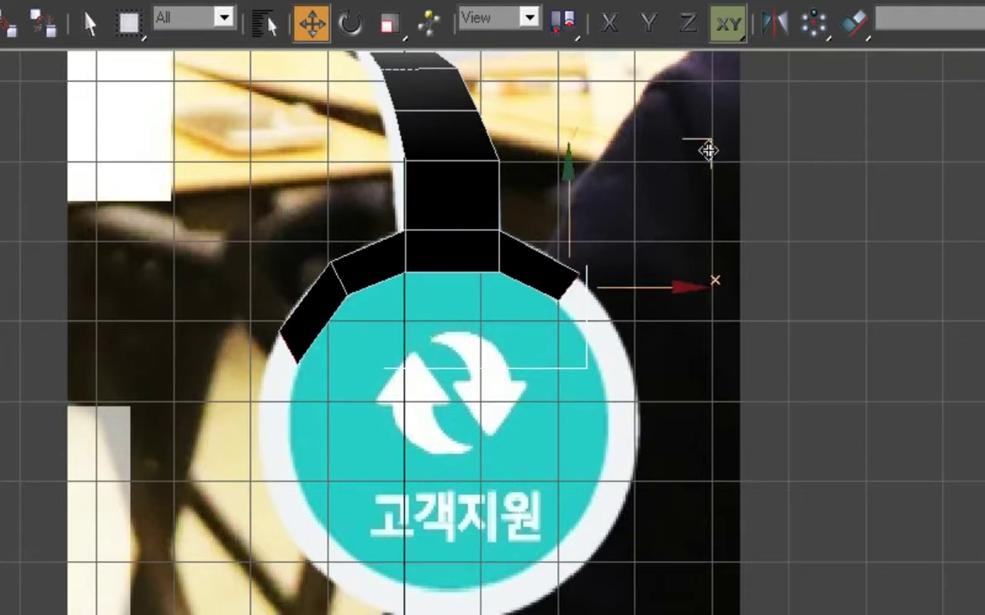
pyautogui.keyDown('shift'); pyautogui.moveTo(709, 151); pyautogui.dragTo(755, 208); pyautogui.keyUp('shift')
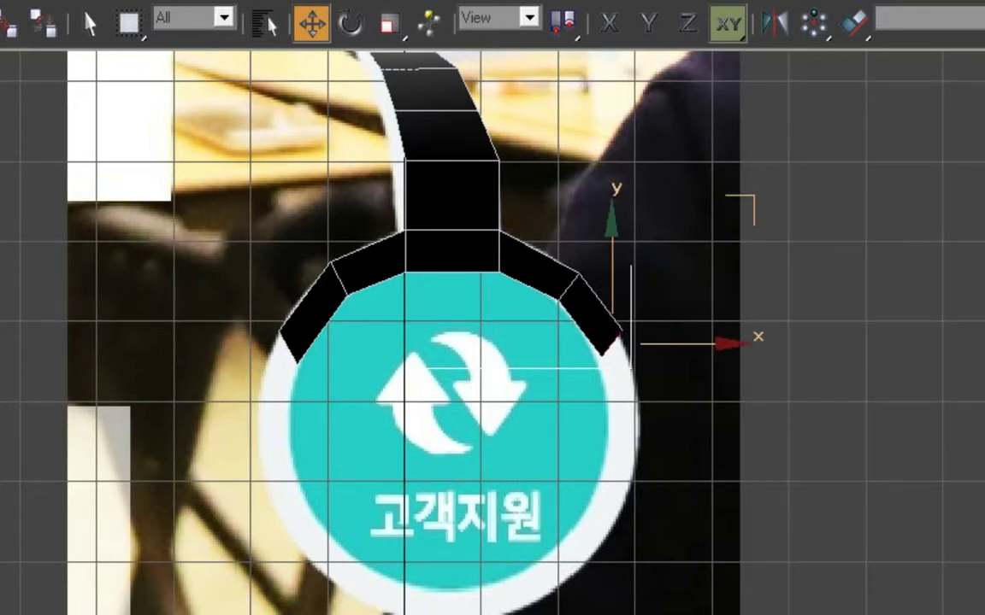
# - Move the new right end vertices down along the rim, and the left end's outer vertex outward and down onto the rim's outer edge
pyautogui.press('1')
pyautogui.click(622, 331)
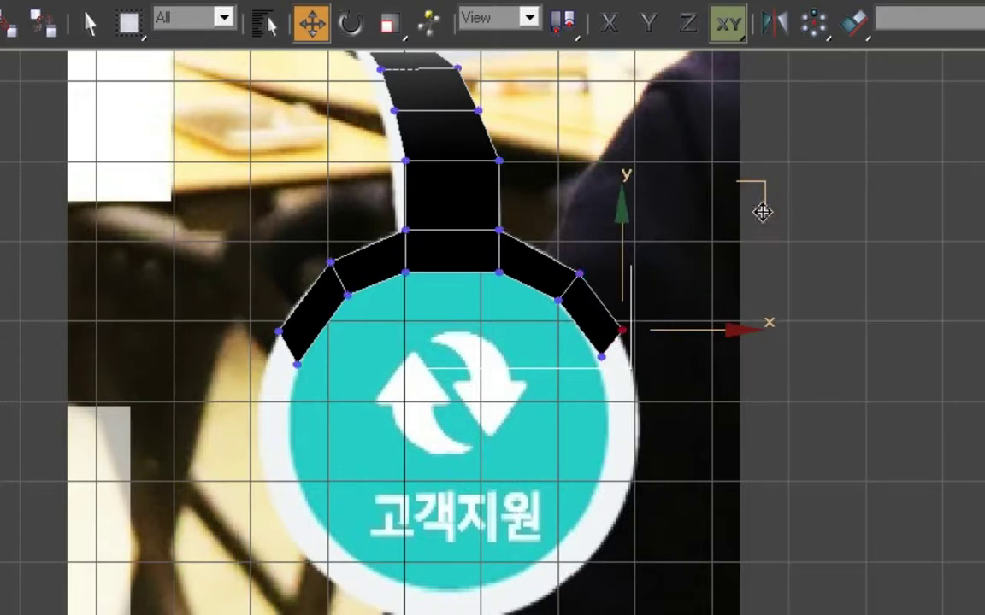
pyautogui.moveTo(760, 212); pyautogui.dragTo(742, 238)
pyautogui.click(601, 355)
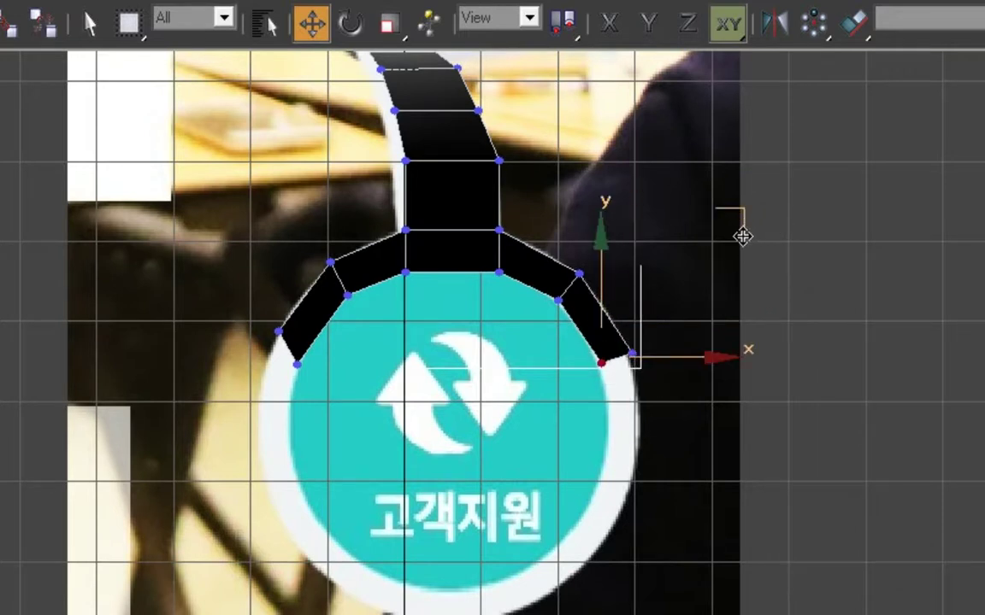
pyautogui.moveTo(291, 340); pyautogui.dragTo(293, 341)
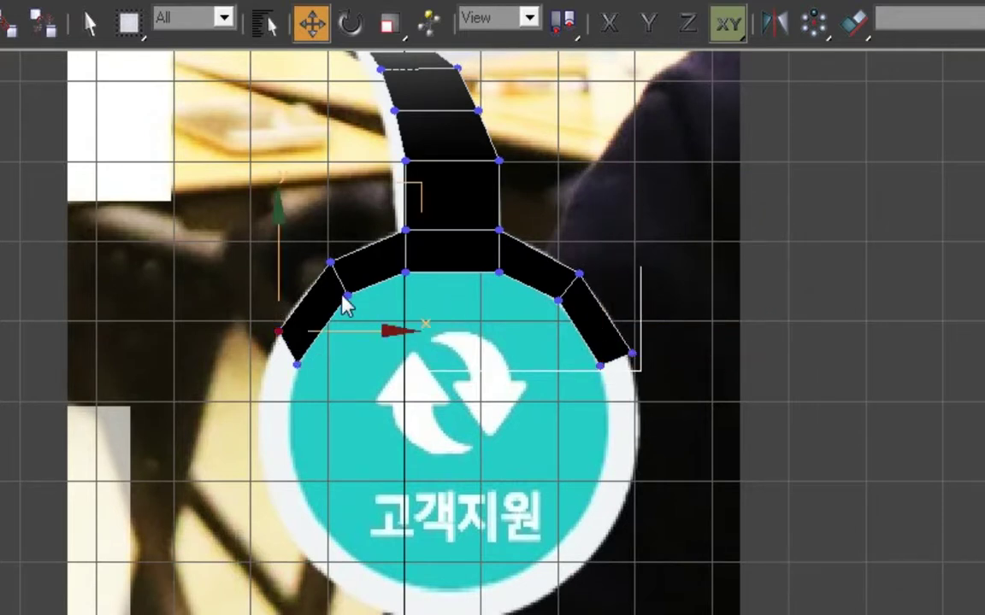
pyautogui.moveTo(422, 203)
pyautogui.mouseDown()
pyautogui.moveTo(407, 222)
pyautogui.moveTo(411, 213)
pyautogui.mouseUp()
# - Extrude the left end edge down along the white rim to about the circle's mid-height
pyautogui.press('2')
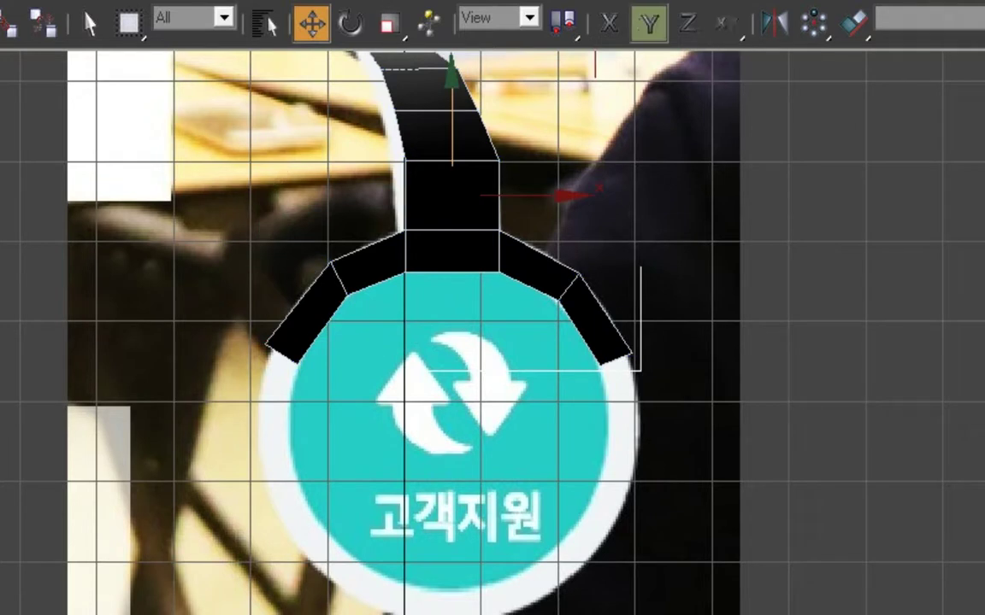
pyautogui.click(616, 359)
pyautogui.click(282, 359)
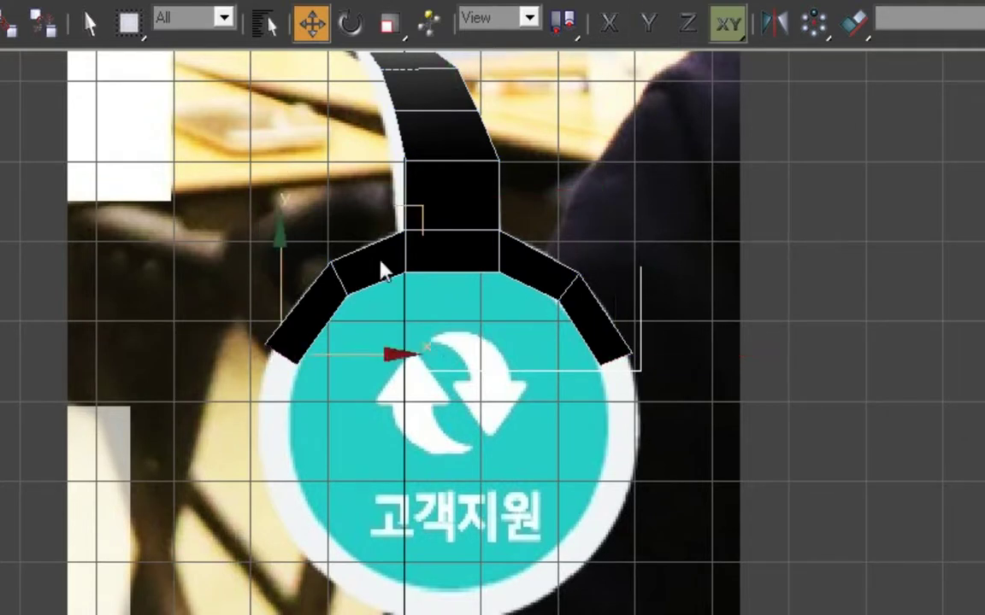
pyautogui.keyDown('shift'); pyautogui.moveTo(424, 217); pyautogui.dragTo(414, 281); pyautogui.keyUp('shift')
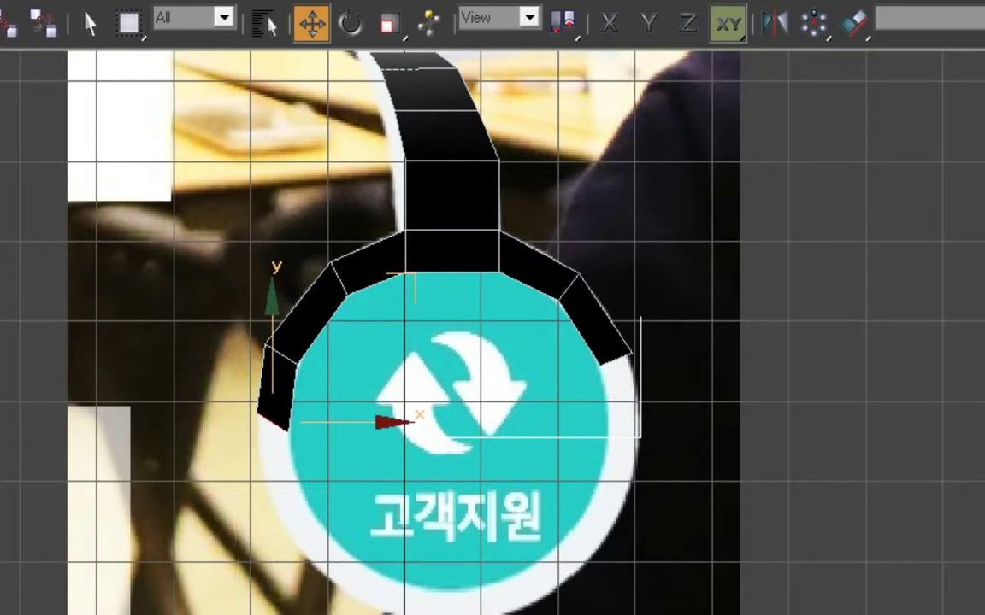
# - Move the left end's outer vertex down until it is level with the inner vertex at the circle's mid-height
pyautogui.press('1')
pyautogui.click(258, 410)
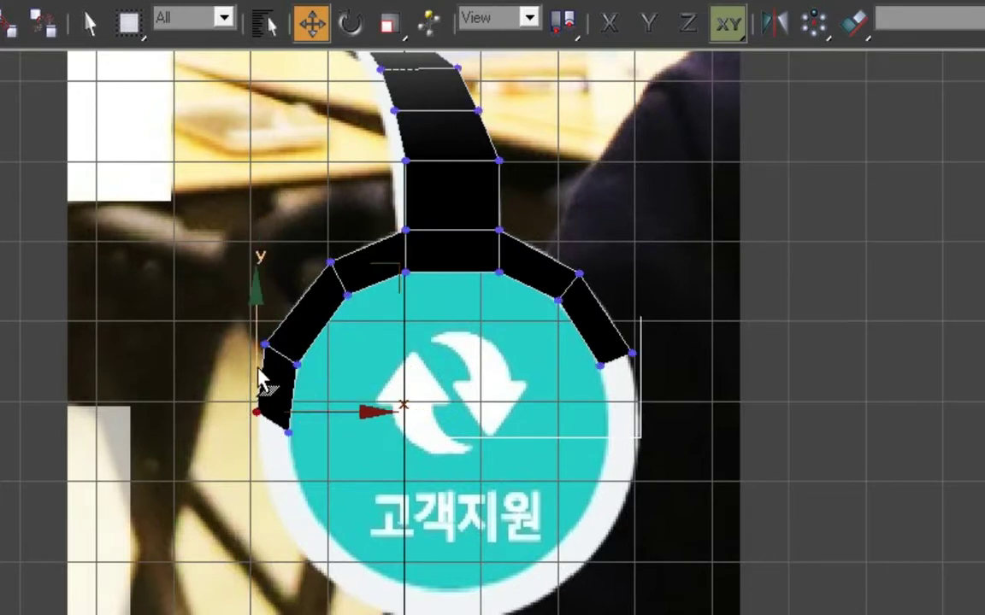
pyautogui.press('F6')
pyautogui.moveTo(259, 380); pyautogui.dragTo(315, 430)
pyautogui.press('F5')
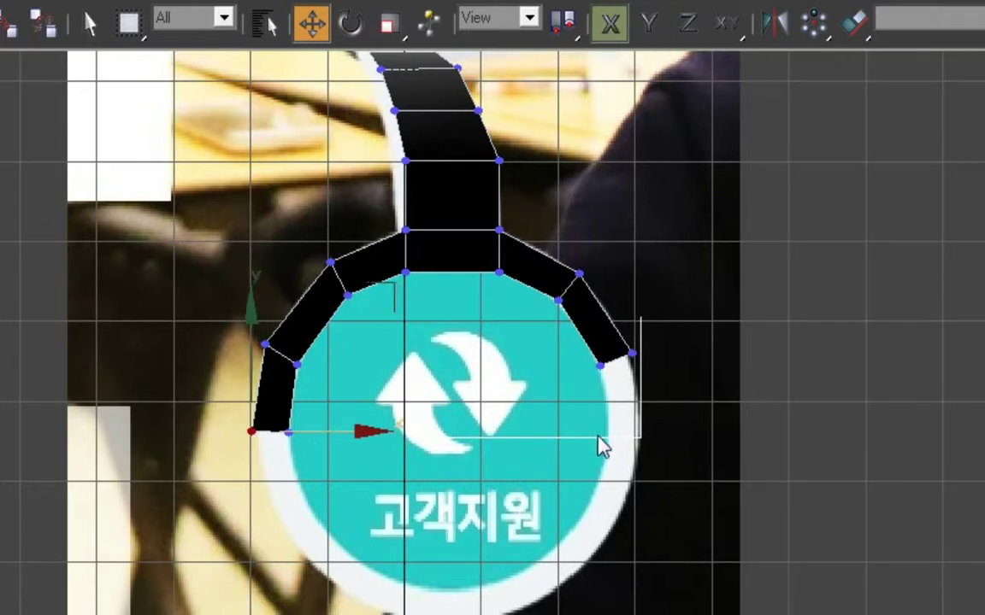
# - Extrude the right end edge down along the white rim to about the circle's mid-height
pyautogui.press('2')
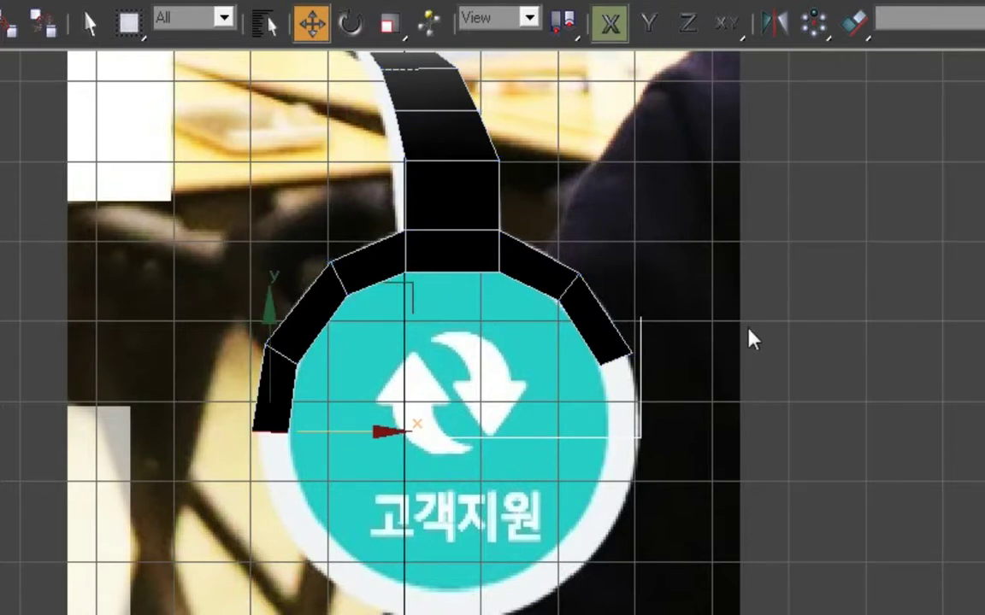
pyautogui.click(613, 360)
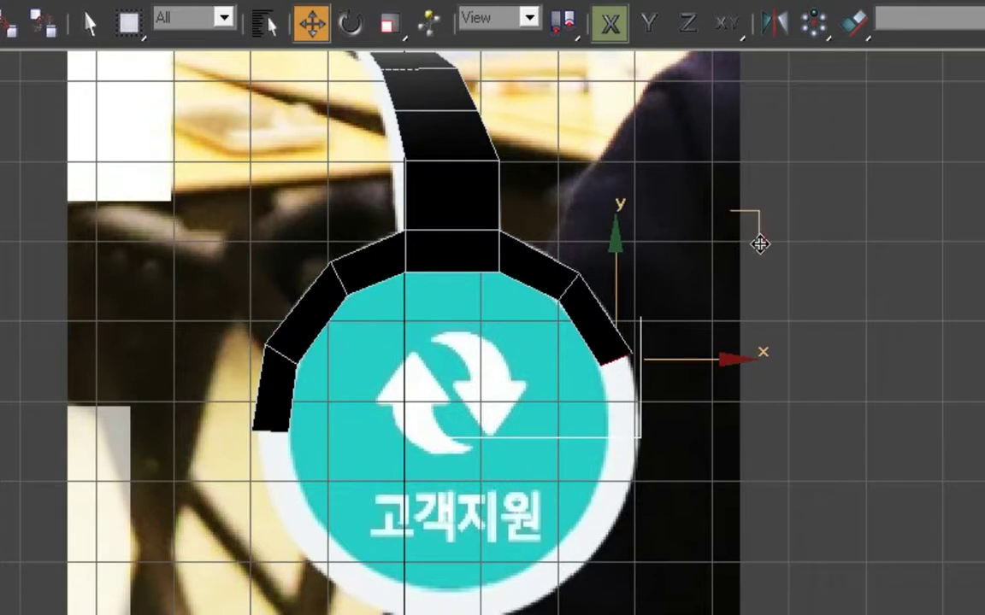
pyautogui.moveTo(758, 242); pyautogui.dragTo(775, 356)
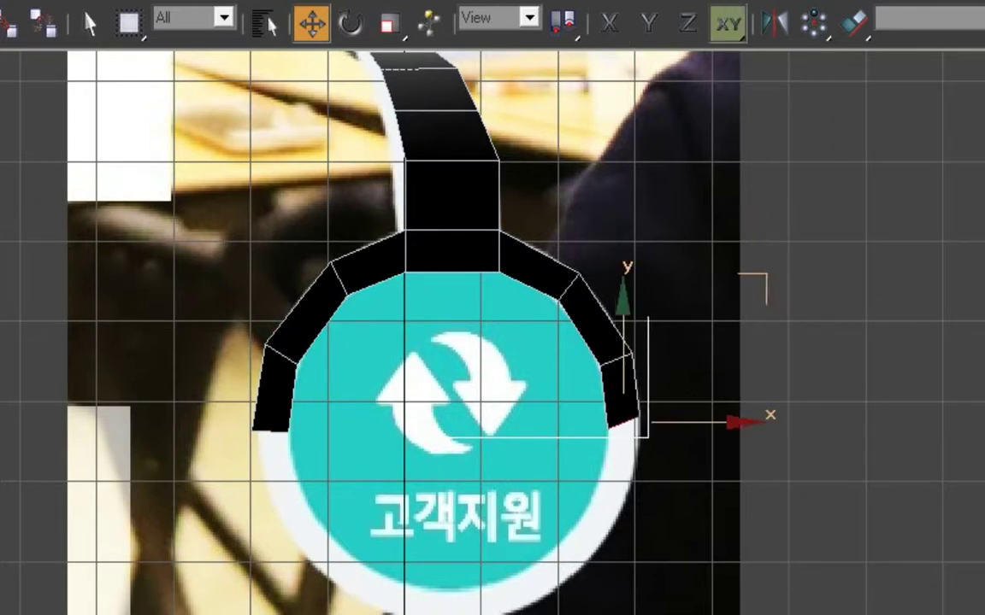
# - Lower the right end's outer vertex level with its inner one, and nudge the left end's outer vertex inward to the rim
pyautogui.press('1')
pyautogui.moveTo(728, 440); pyautogui.dragTo(632, 400)
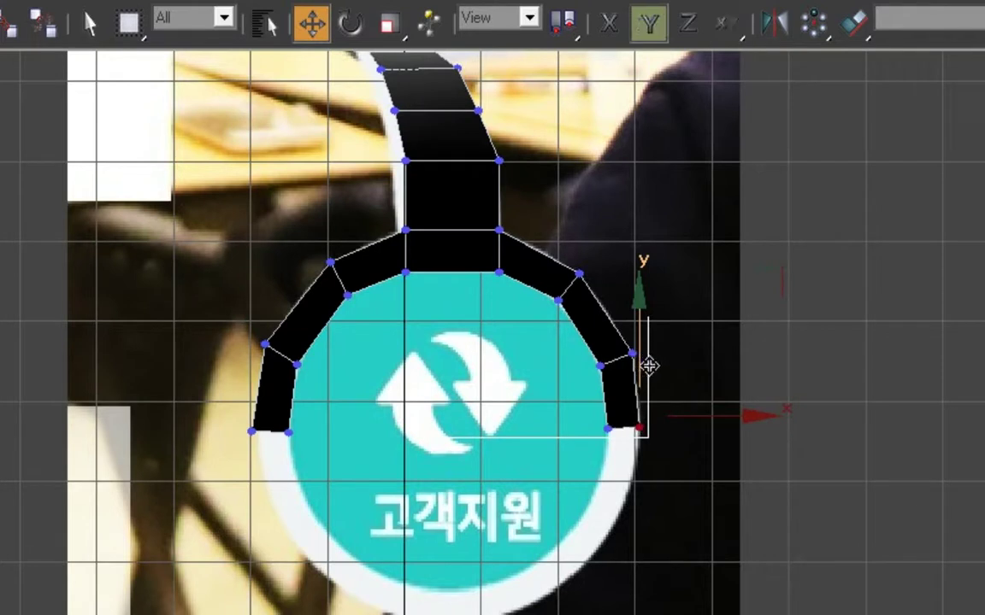
pyautogui.moveTo(265, 461); pyautogui.dragTo(267, 459)
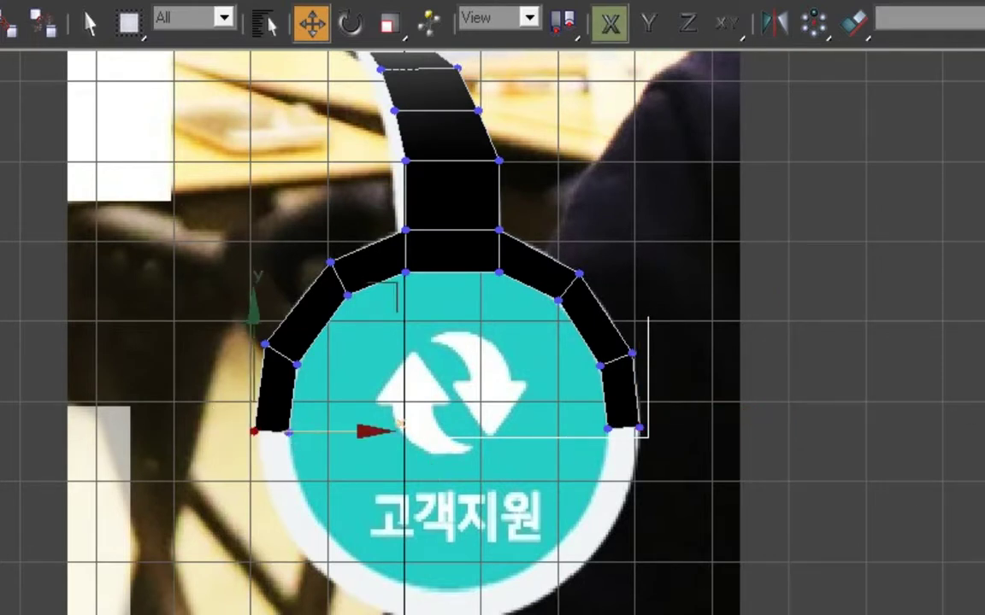
# - Extrude the right end edge below the circle's mid-height and shift it inward so the segment follows the white rim
pyautogui.press('2')
pyautogui.click(623, 427)
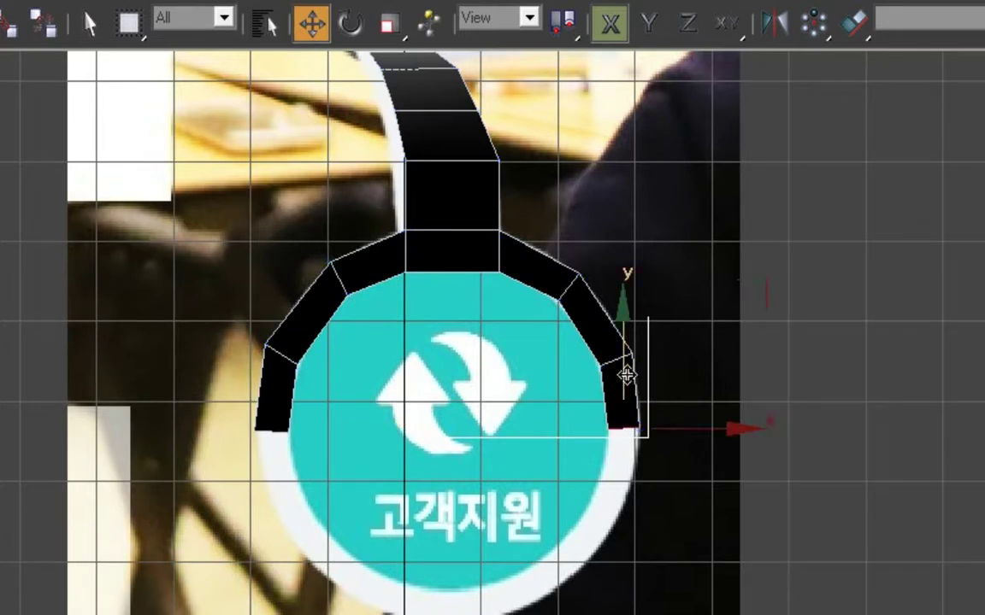
pyautogui.moveTo(627, 374); pyautogui.dragTo(631, 441)
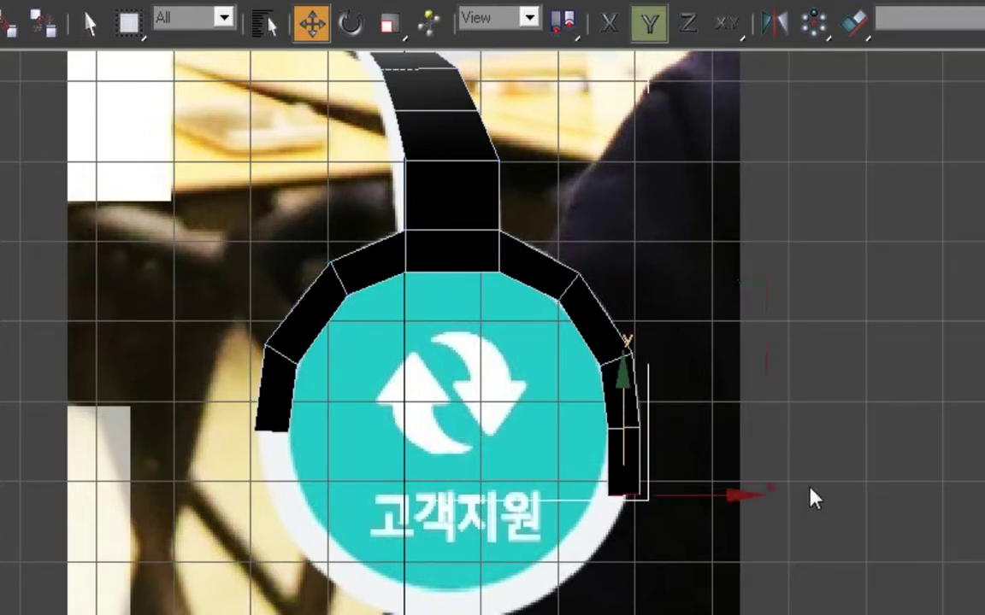
pyautogui.moveTo(719, 496); pyautogui.dragTo(693, 500)
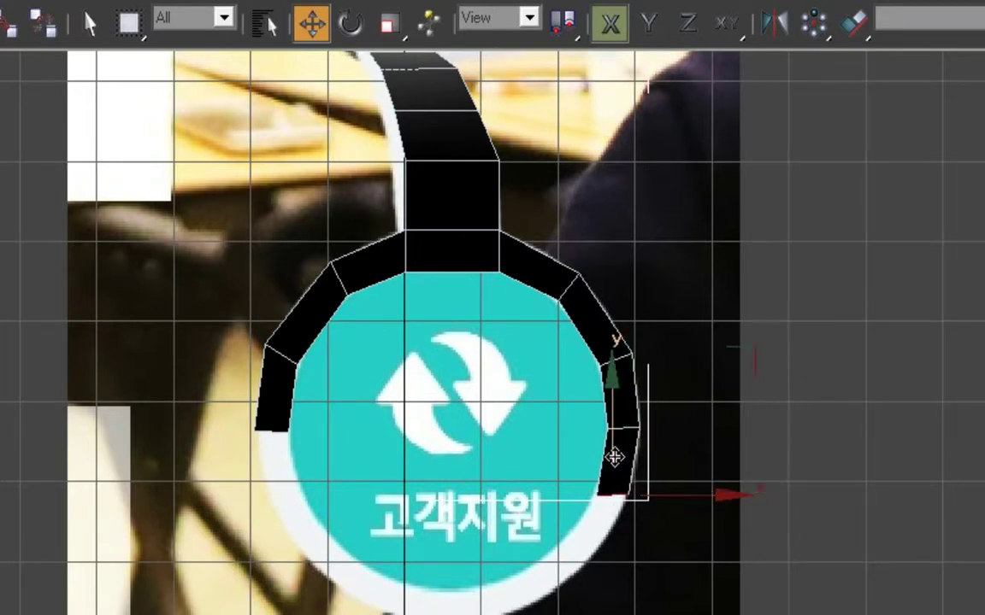
pyautogui.moveTo(613, 457); pyautogui.dragTo(613, 466)
pyautogui.moveTo(670, 500); pyautogui.dragTo(664, 501)
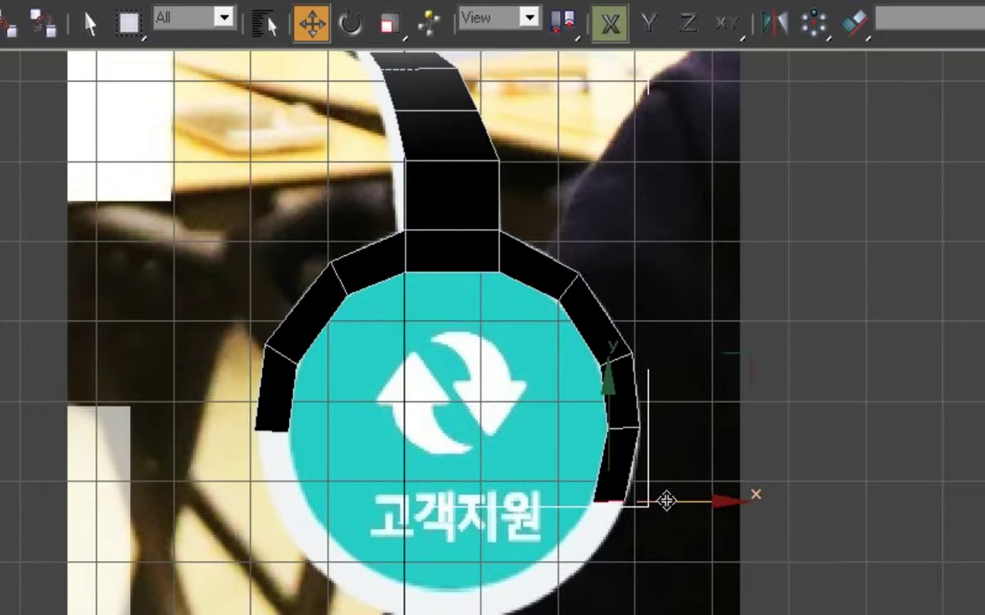
# - Extrude the left end edge downward and inward along the white rim, level with the right end
pyautogui.click(269, 433)
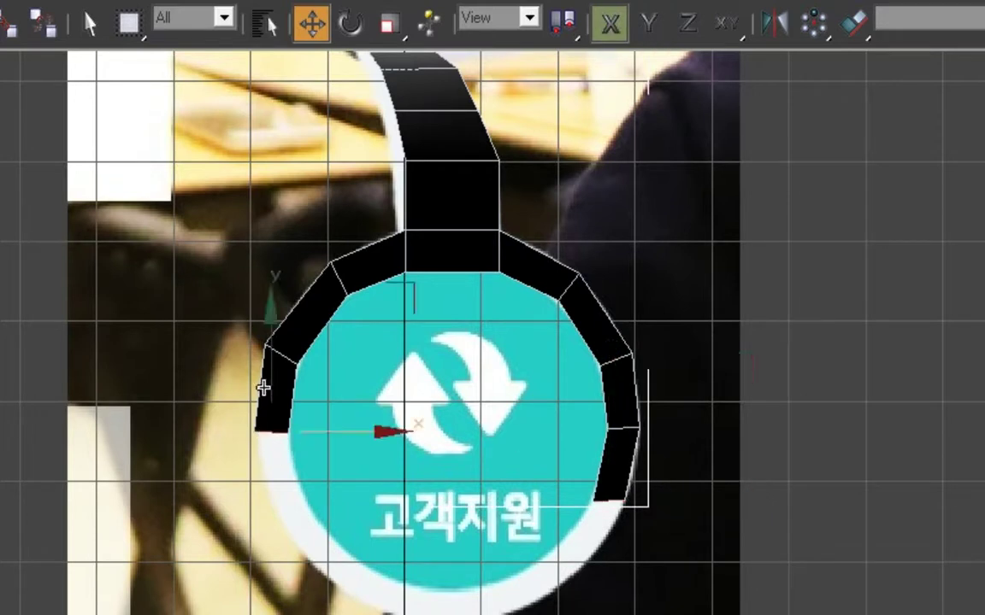
pyautogui.keyDown('shift'); pyautogui.moveTo(275, 385); pyautogui.dragTo(344, 508); pyautogui.keyUp('shift')
pyautogui.moveTo(294, 482)
pyautogui.mouseDown()
pyautogui.moveTo(291, 464)
pyautogui.moveTo(292, 472)
pyautogui.mouseUp()
pyautogui.moveTo(361, 502); pyautogui.dragTo(354, 505)
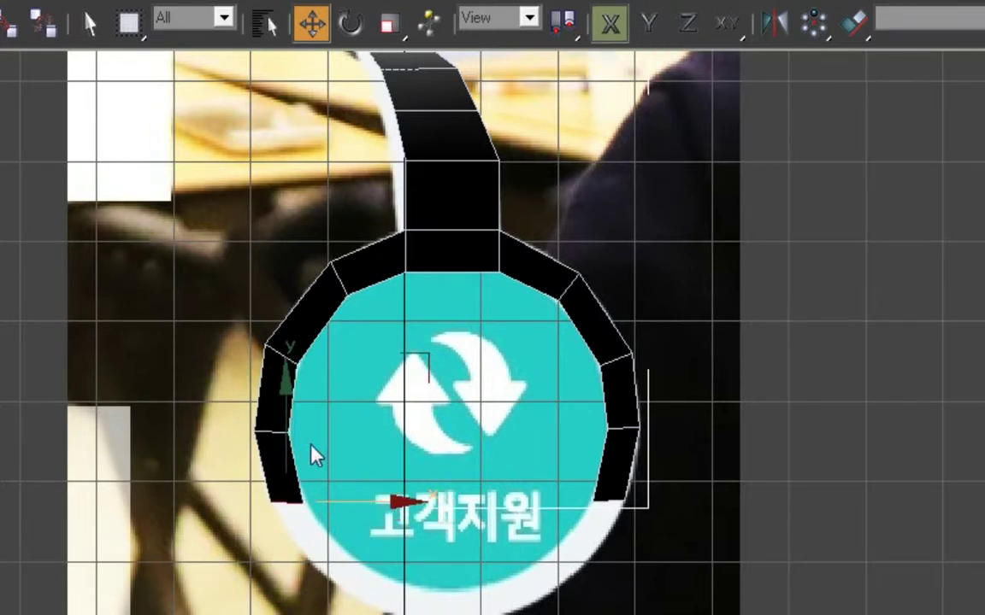
# - Move the lowest outer vertex on each side down along the rim's outer edge so both end edges slant across the ring
pyautogui.press('1')
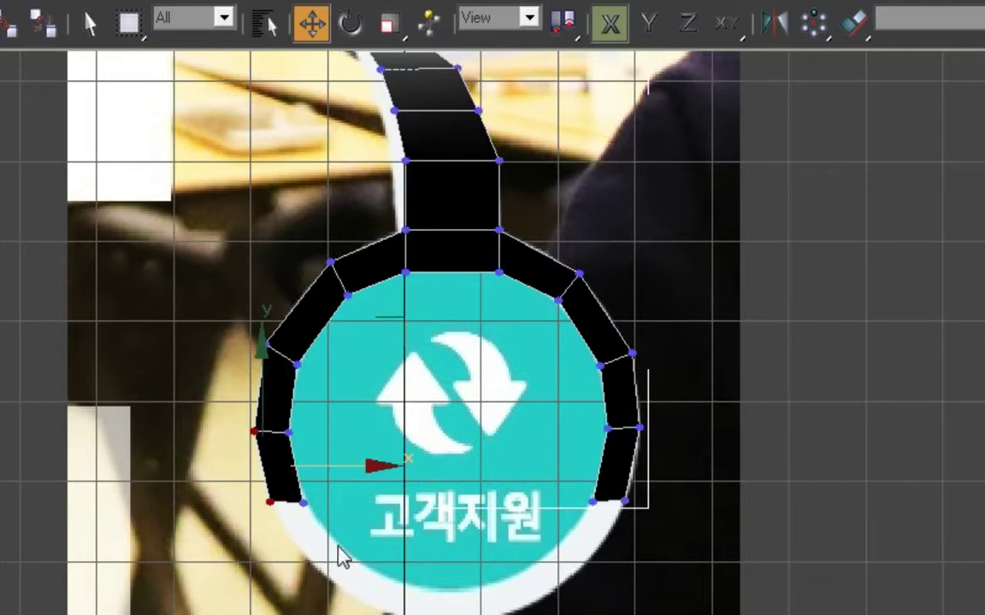
pyautogui.click(304, 502)
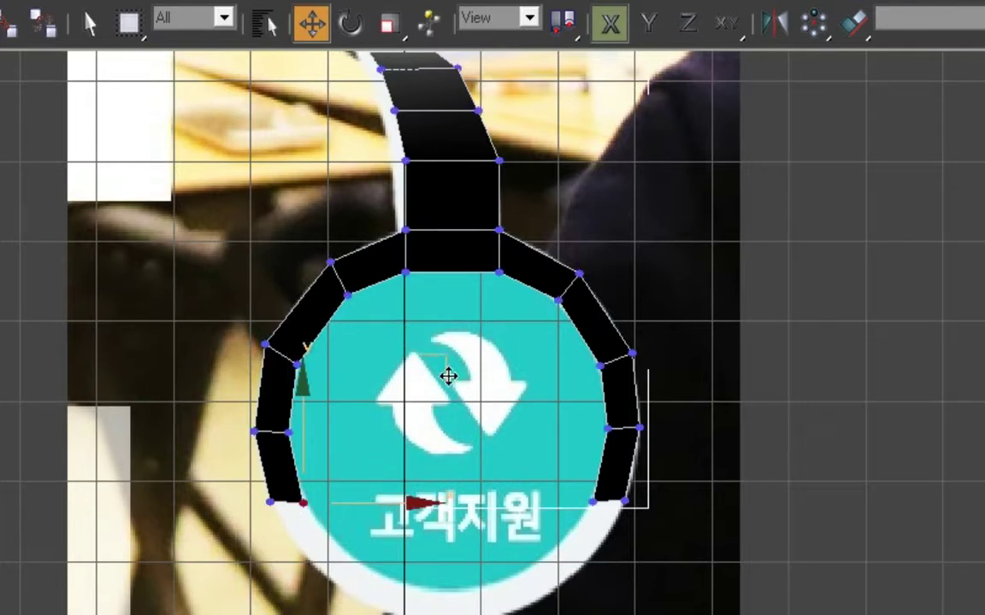
pyautogui.press('F8')
pyautogui.moveTo(247, 488); pyautogui.dragTo(281, 534)
pyautogui.moveTo(411, 376); pyautogui.dragTo(416, 391)
pyautogui.click(625, 501)
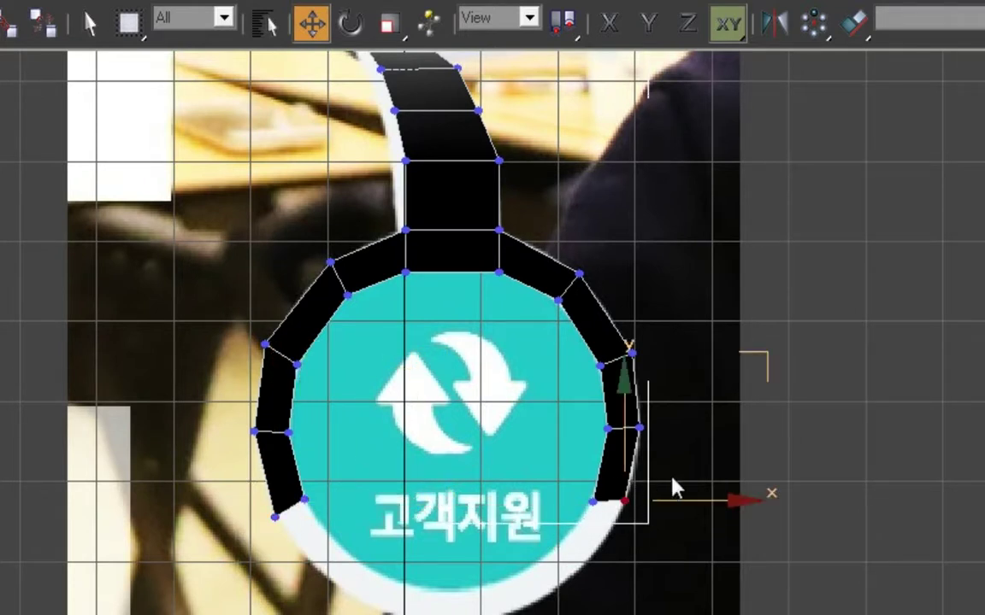
pyautogui.moveTo(767, 368)
pyautogui.mouseDown()
pyautogui.moveTo(758, 395)
pyautogui.moveTo(765, 388)
pyautogui.mouseUp()
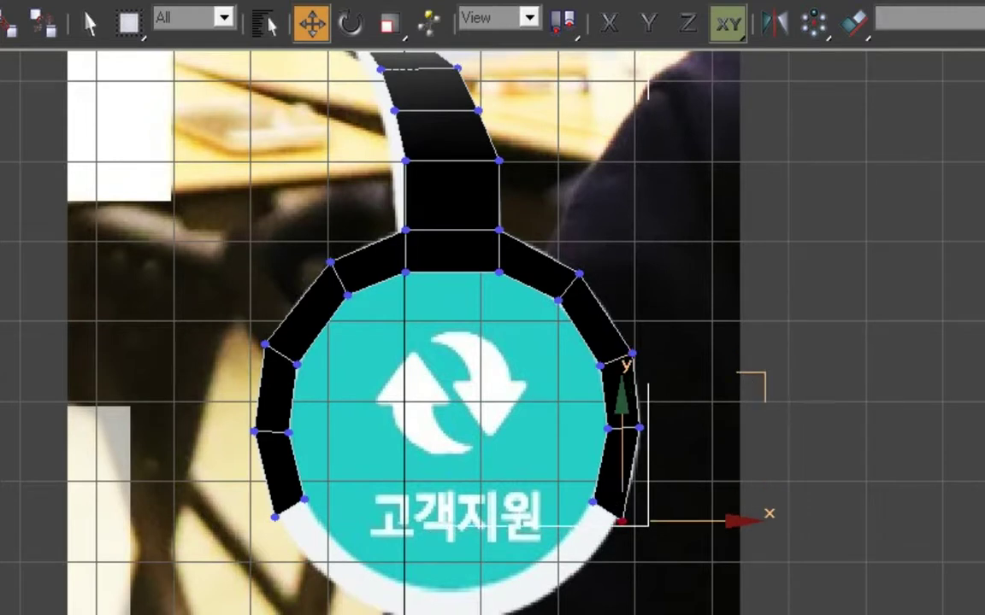
# - Extrude both slanted end edges down and inward along the lower rim, and switch to vertex editing
pyautogui.press('2')
pyautogui.click(608, 512)
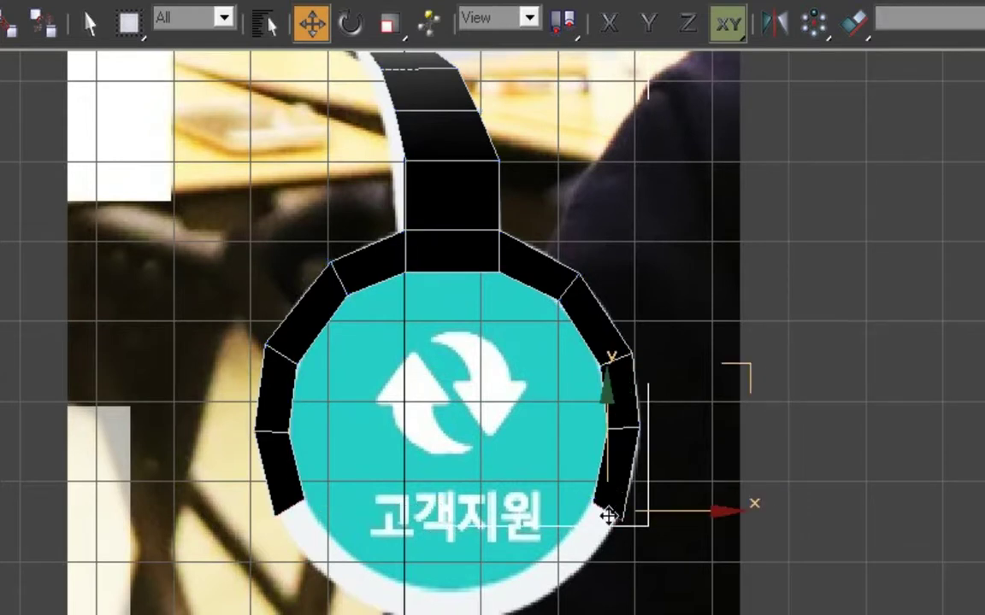
pyautogui.keyDown('shift'); pyautogui.moveTo(752, 380); pyautogui.dragTo(710, 432); pyautogui.keyUp('shift')
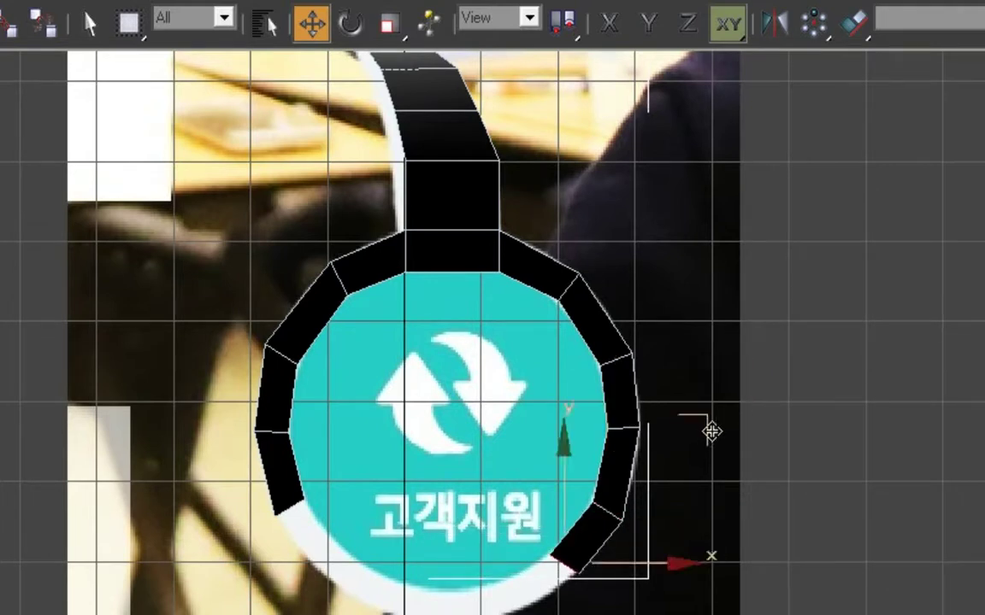
pyautogui.click(297, 506)
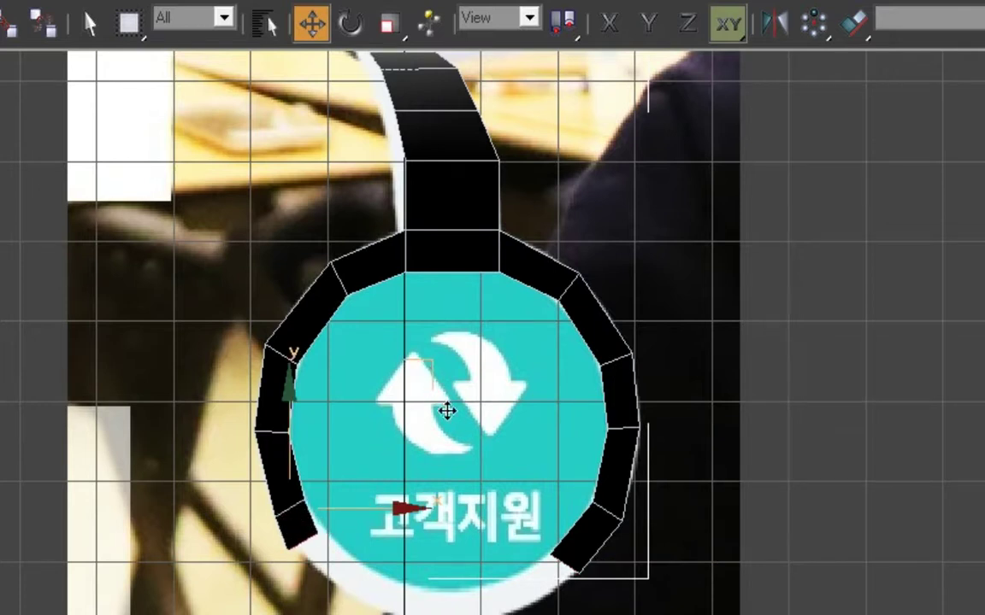
pyautogui.moveTo(446, 411); pyautogui.dragTo(477, 428)
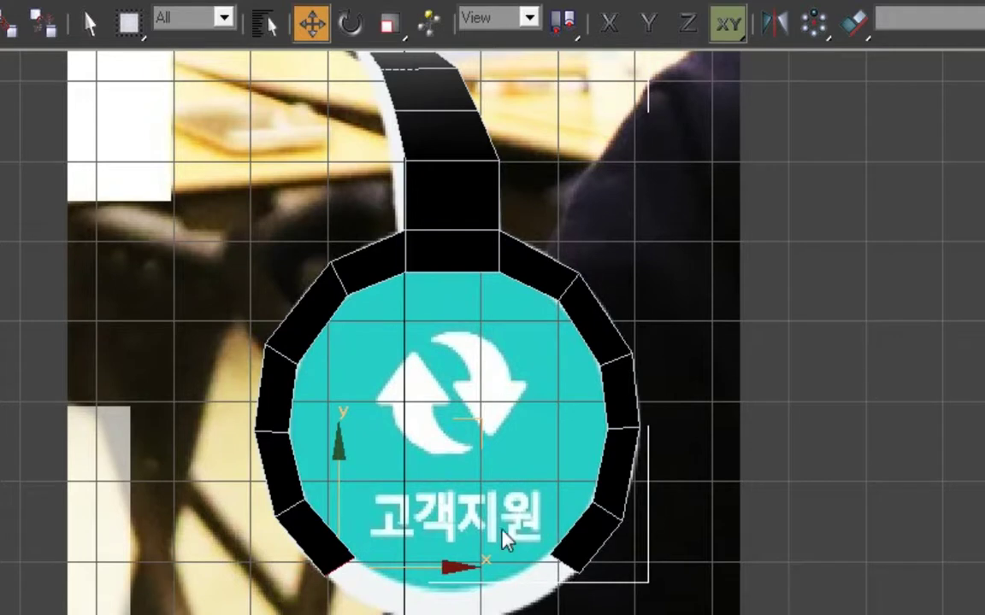
pyautogui.press('1')
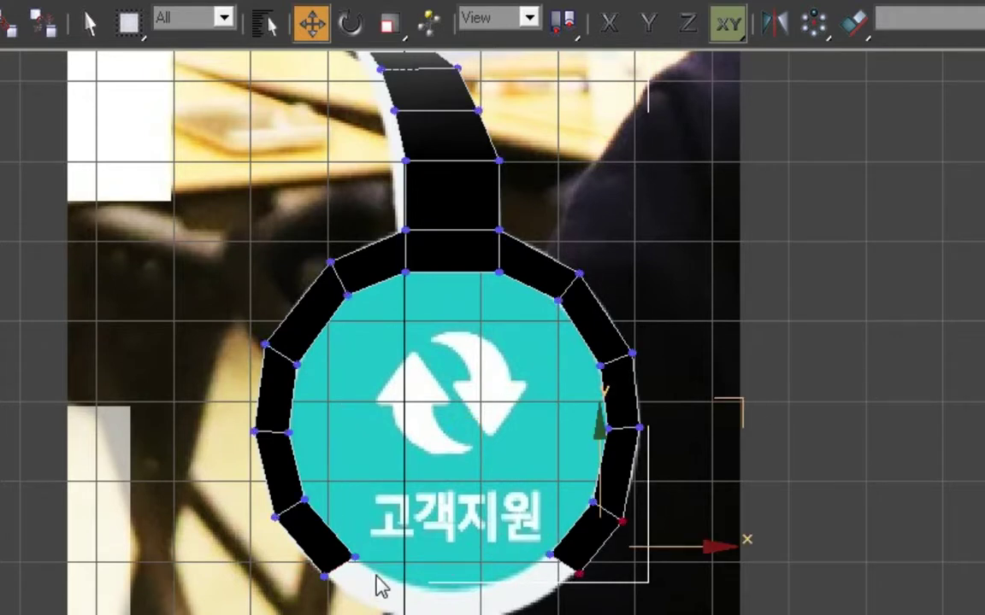
# - Nudge the left end's inner vertex and the right end's outer vertex so both end edges fit the white rim
pyautogui.click(354, 558)
pyautogui.moveTo(497, 423); pyautogui.dragTo(489, 414)
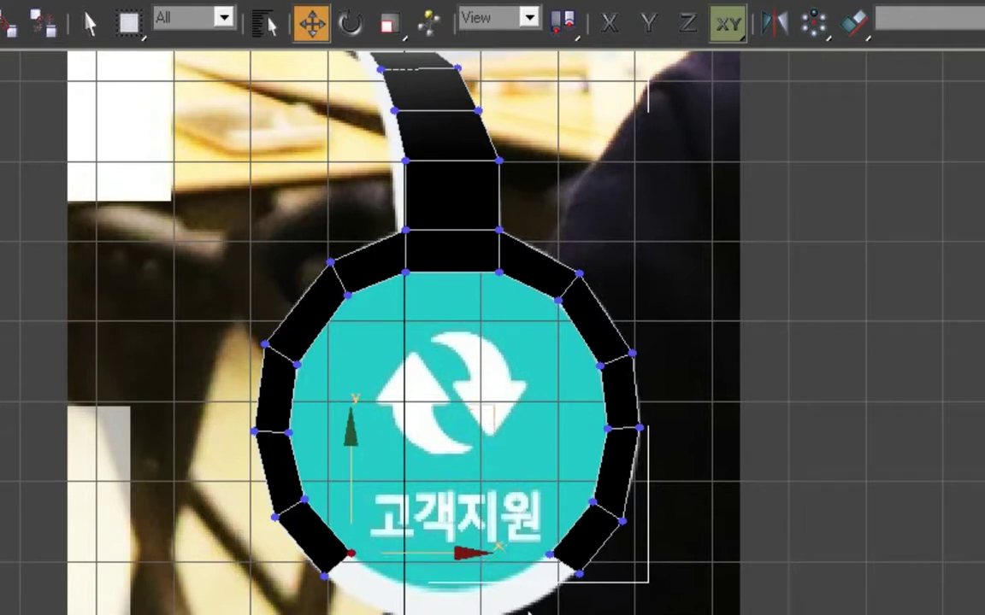
pyautogui.moveTo(578, 574); pyautogui.dragTo(570, 586)
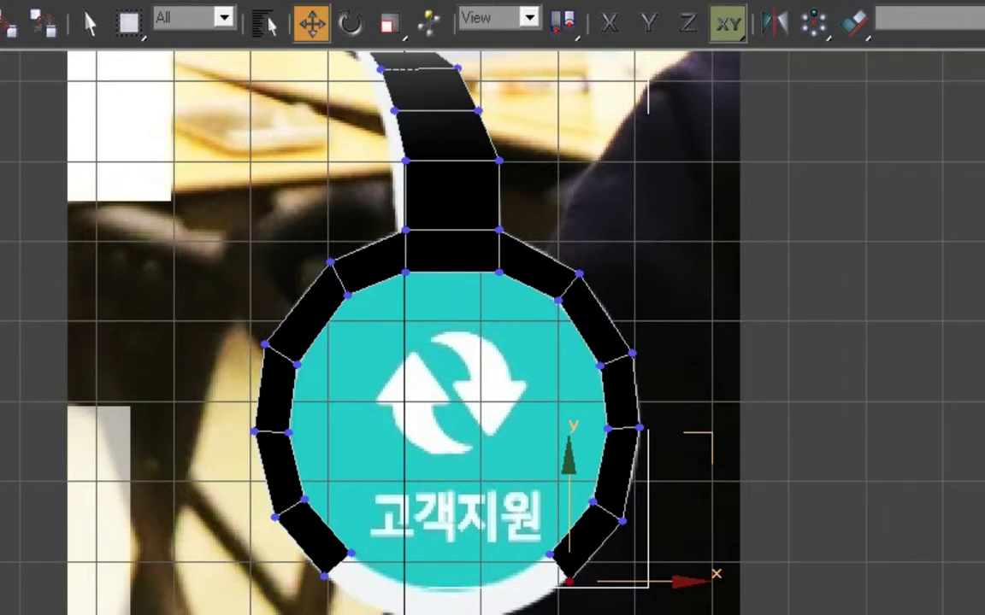
# - Extrude the right and left end edges down and inward along the rim to the sides of the white connector below the circle
pyautogui.moveTo(688, 464); pyautogui.dragTo(735, 349, button='middle')
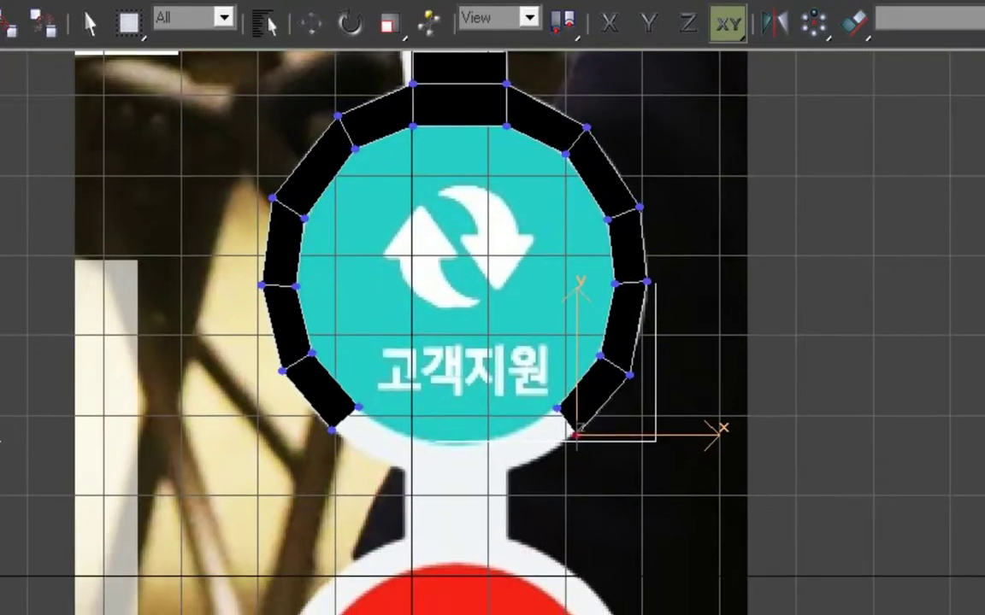
pyautogui.press('2')
pyautogui.press('w')
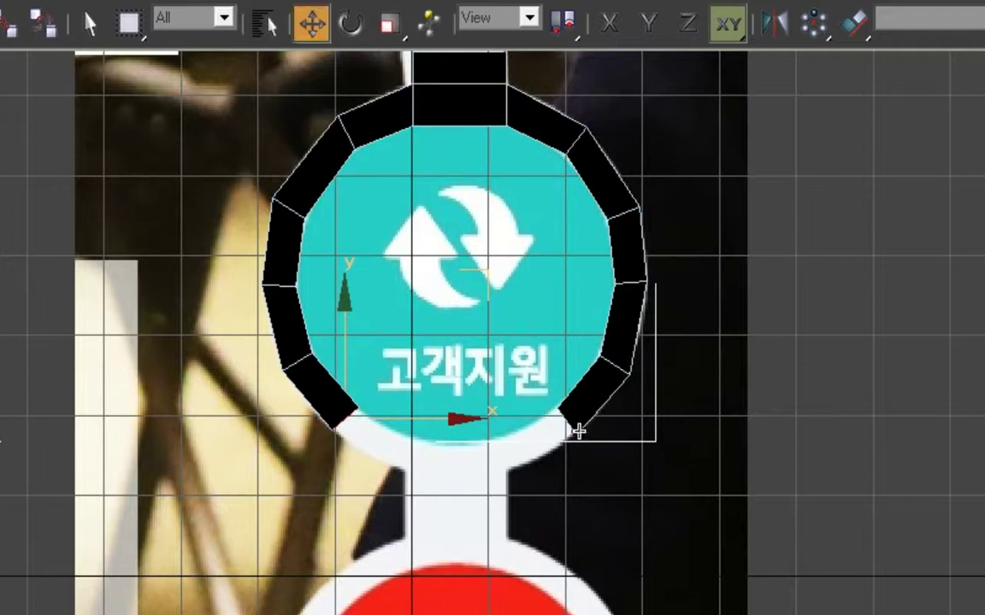
pyautogui.keyDown('ctrl'); pyautogui.click(569, 426); pyautogui.keyUp('ctrl')
pyautogui.moveTo(711, 292); pyautogui.dragTo(653, 327)
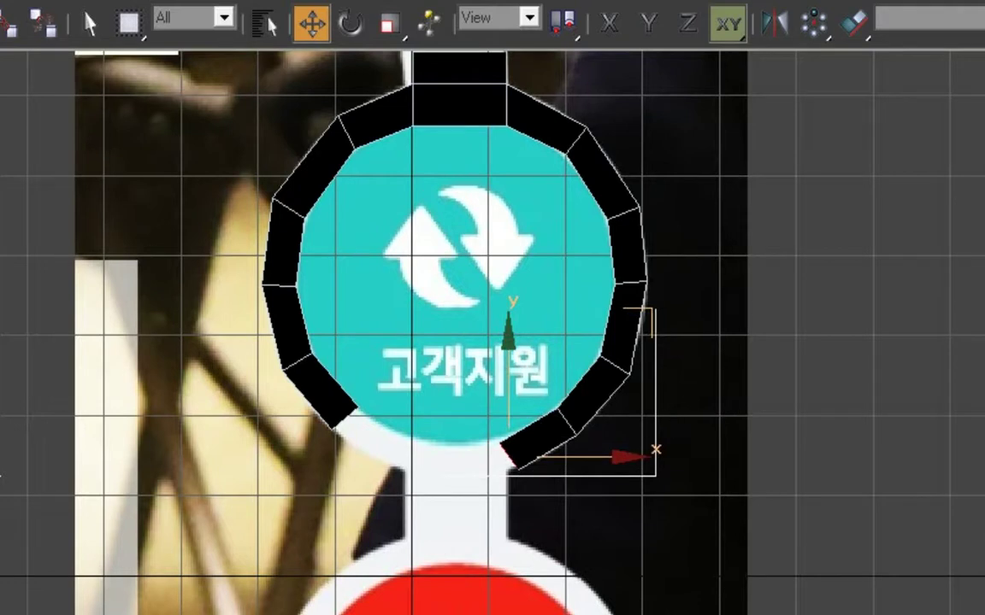
pyautogui.click(340, 427)
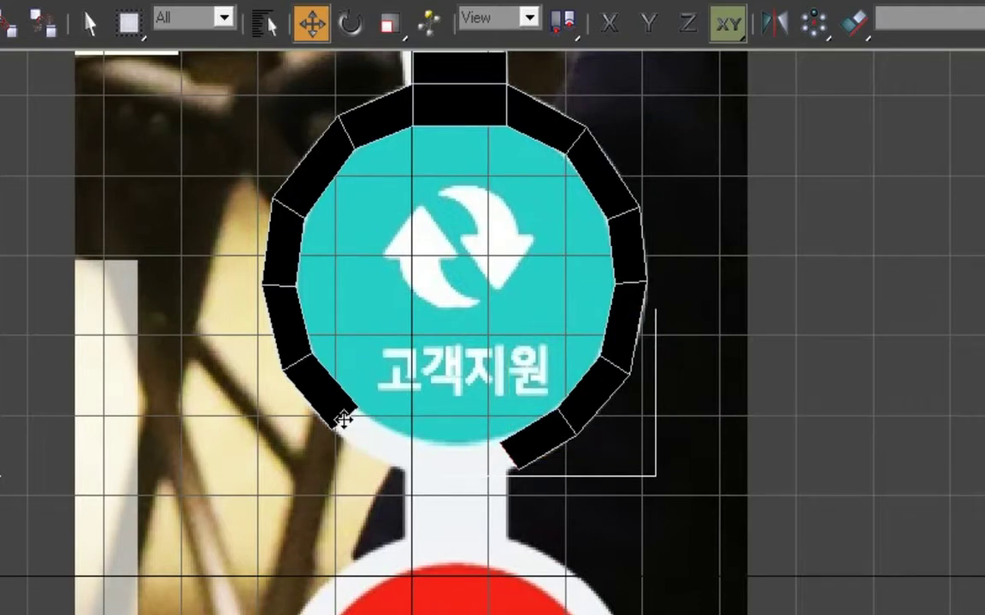
pyautogui.moveTo(488, 281); pyautogui.dragTo(549, 314)
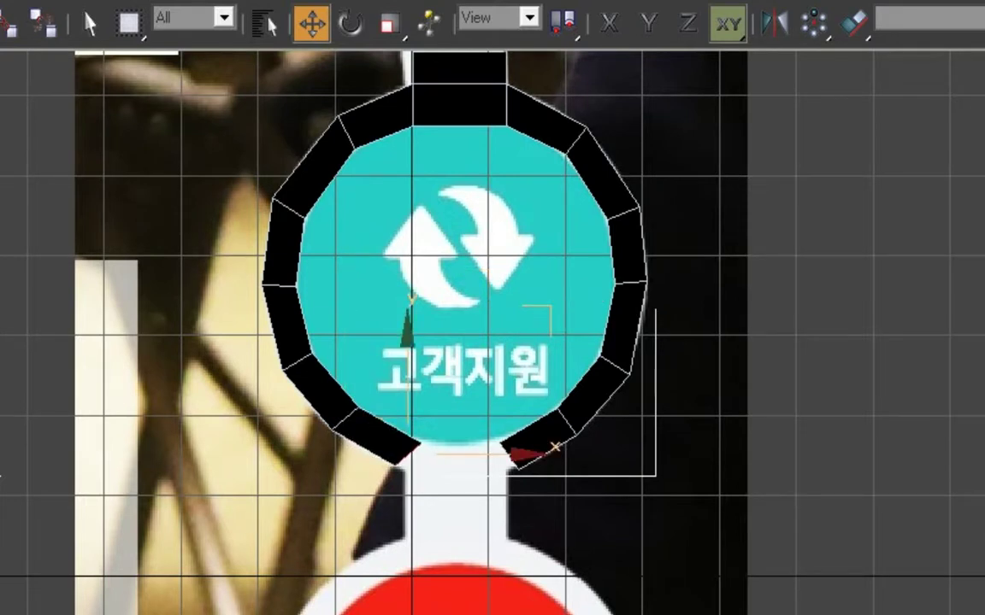
# - Move the left end's inner and outer vertices to line up with the left side of the white connector
pyautogui.press('1')
pyautogui.moveTo(395, 418); pyautogui.dragTo(438, 433)
pyautogui.press('F5')
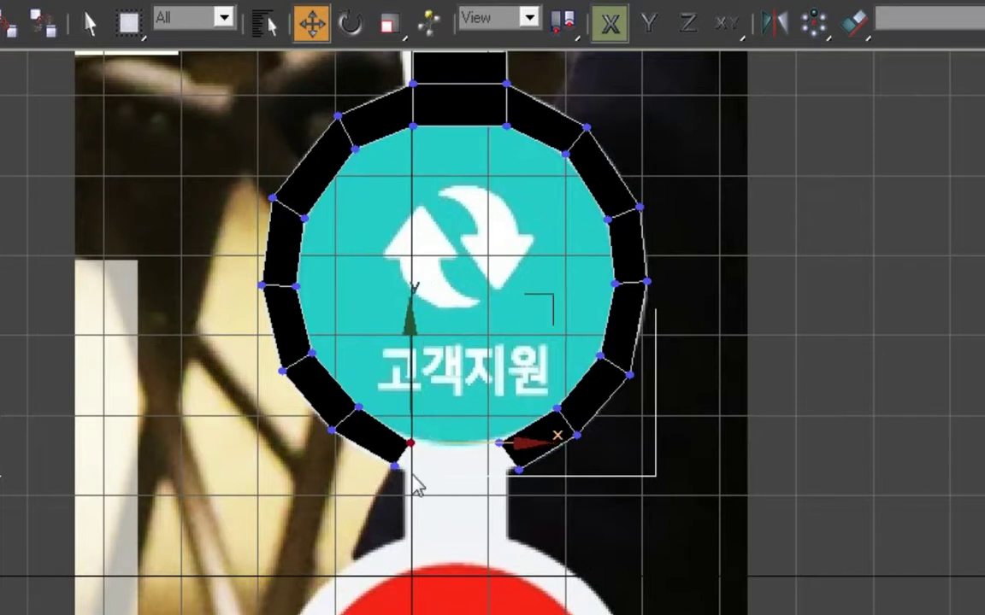
pyautogui.click(396, 465)
pyautogui.press('F8')
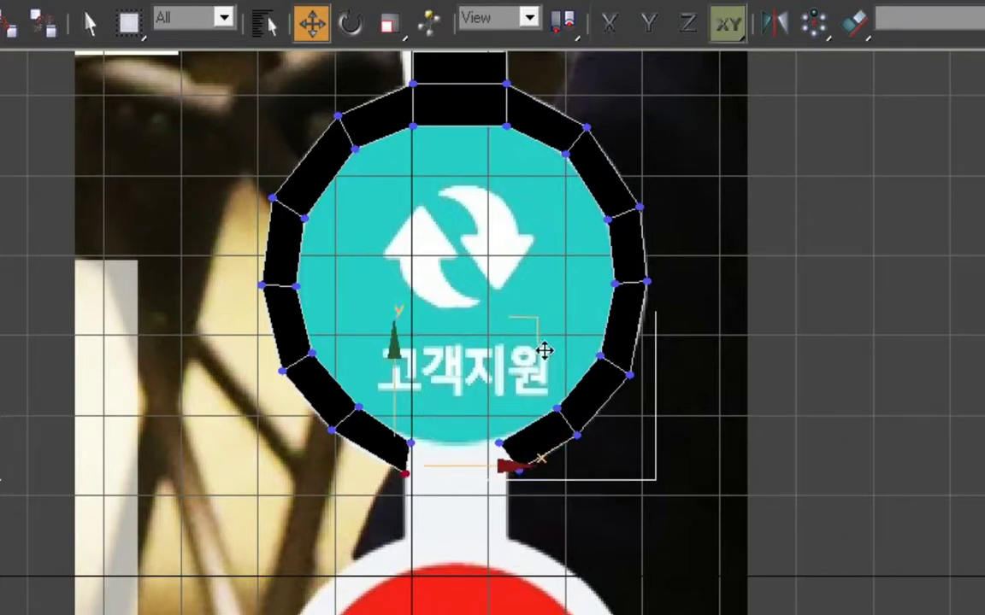
pyautogui.moveTo(513, 466); pyautogui.dragTo(558, 481)
# - Move the right end's outer and inner vertices so that edge stands vertical on the connector's right side
pyautogui.click(518, 468)
pyautogui.click(500, 442)
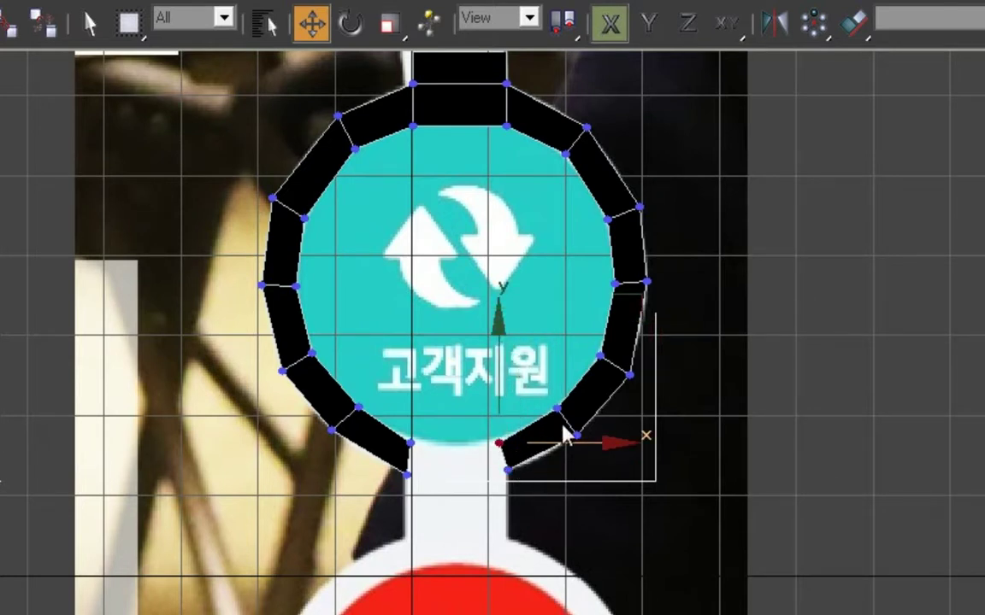
pyautogui.press('F8')
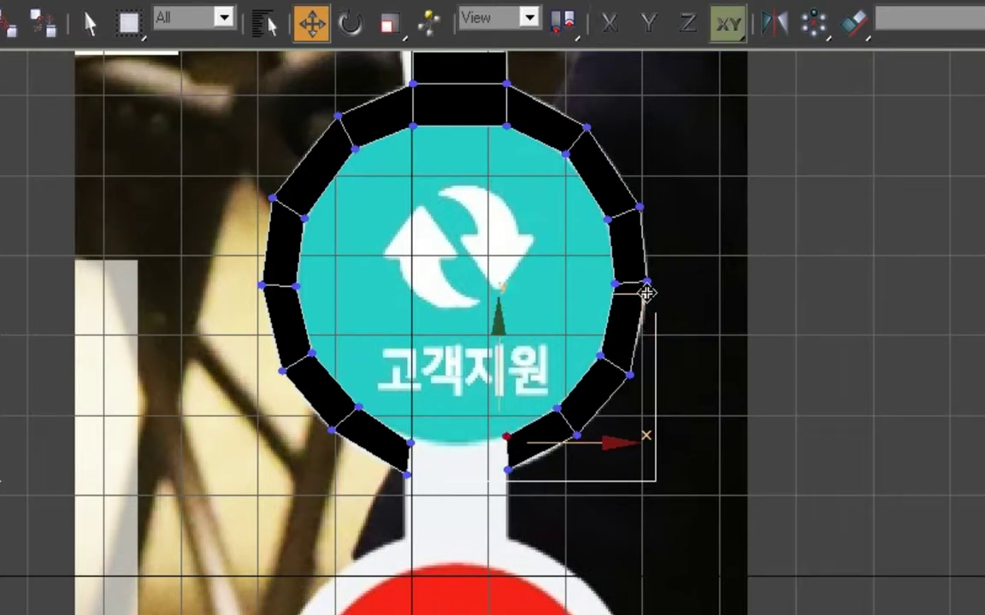
pyautogui.click(568, 467)
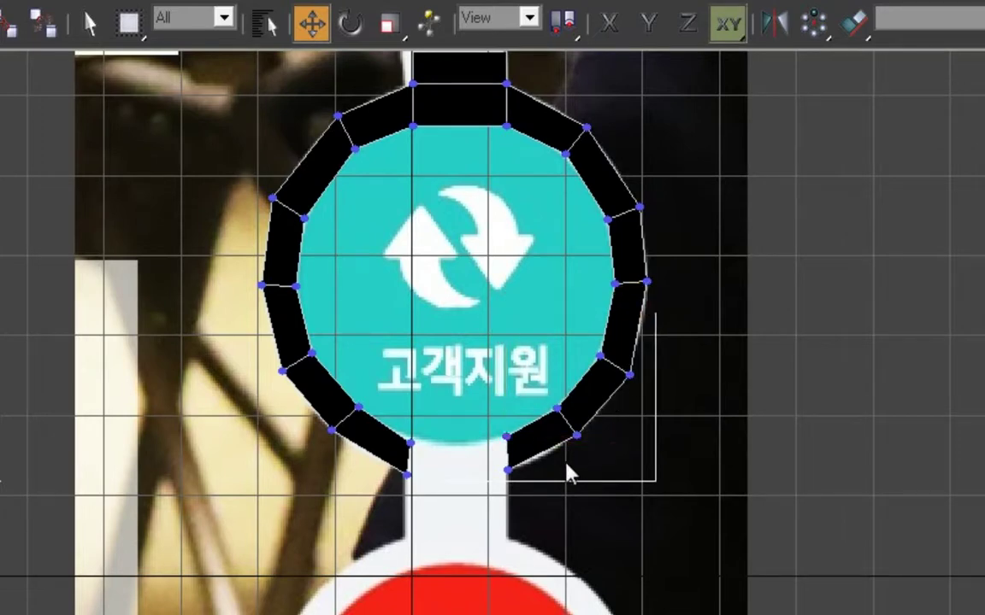
# - Adjust the outer vertices on the ring's upper left and upper right to match the white rim's outer edge
pyautogui.scroll(-5, 418, 330)
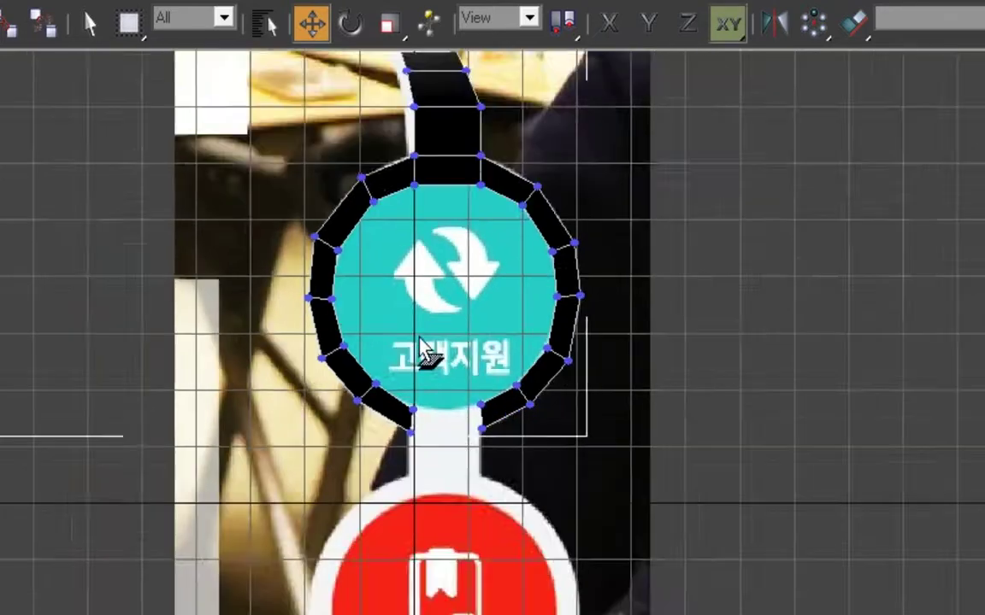
pyautogui.scroll(3, 396, 285)
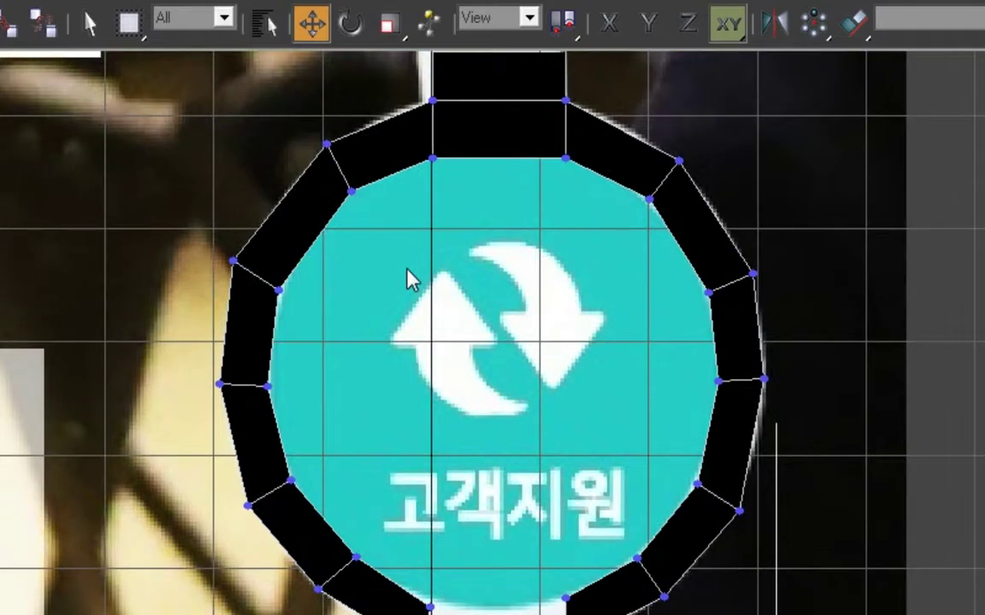
pyautogui.moveTo(210, 231); pyautogui.dragTo(255, 299)
pyautogui.moveTo(288, 267); pyautogui.dragTo(278, 262)
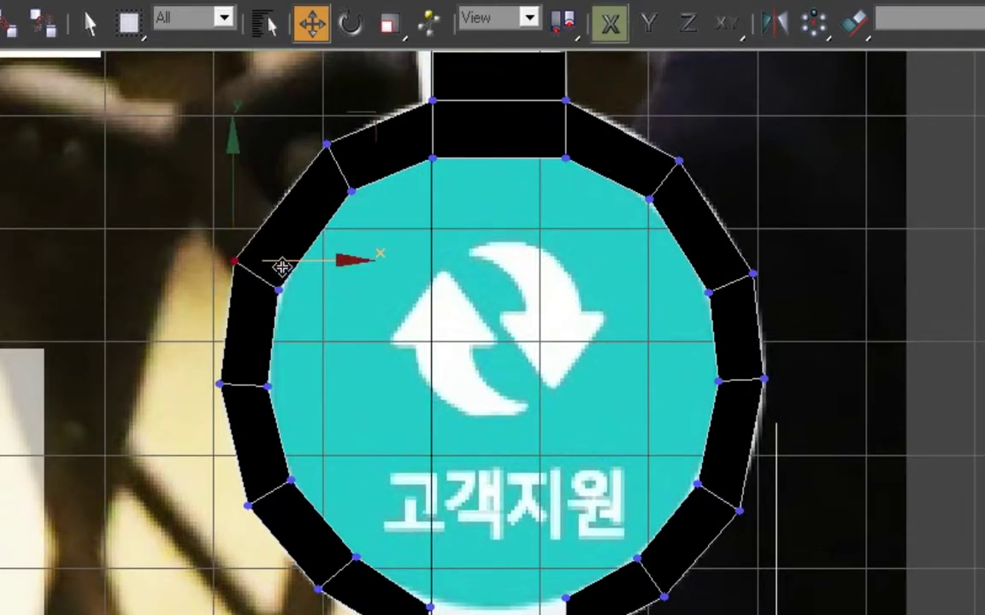
pyautogui.click(329, 144)
pyautogui.scroll(-5, 367, 220)
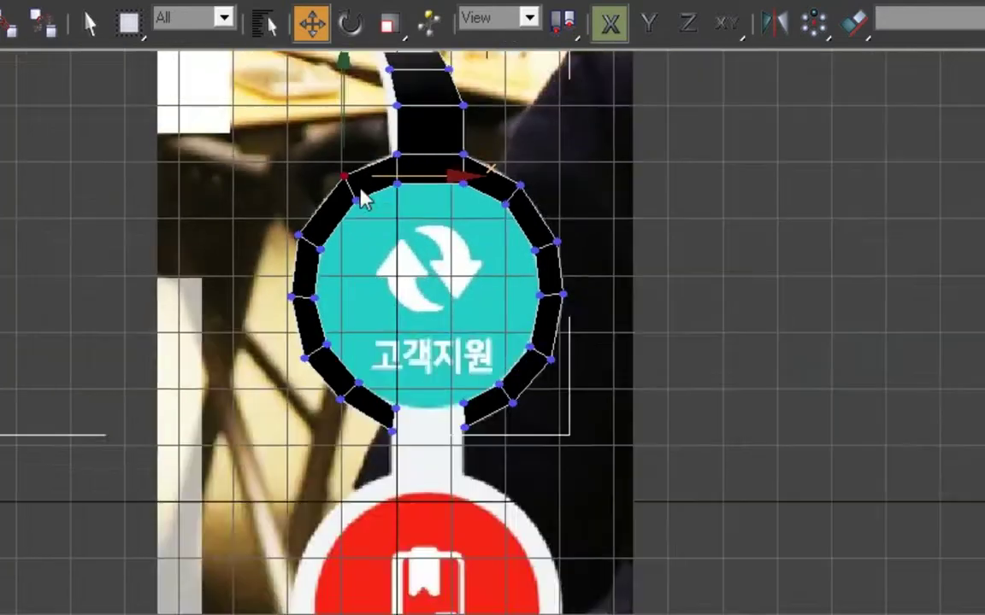
pyautogui.scroll(5, 378, 121)
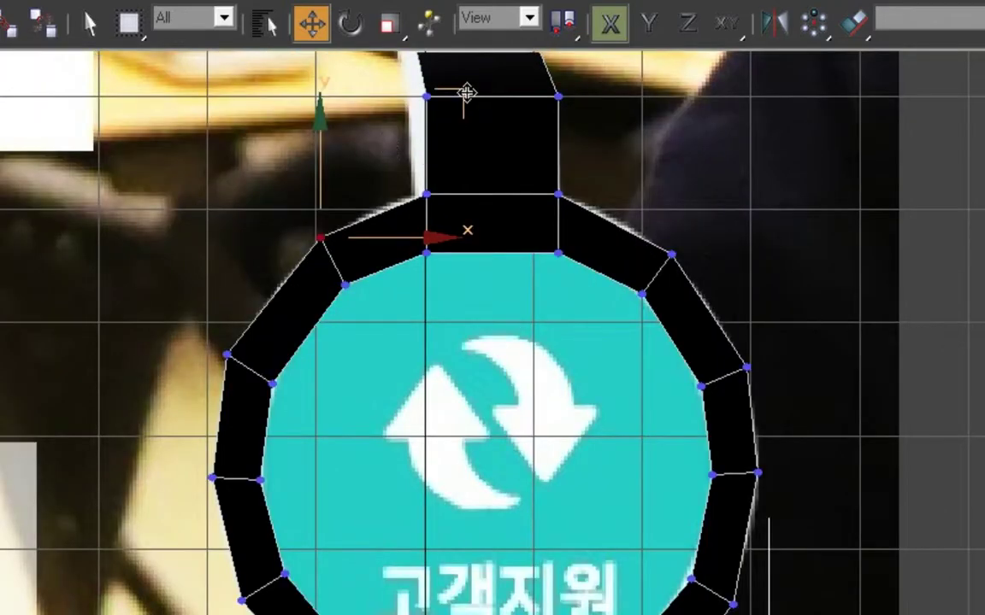
pyautogui.moveTo(466, 92); pyautogui.dragTo(457, 96)
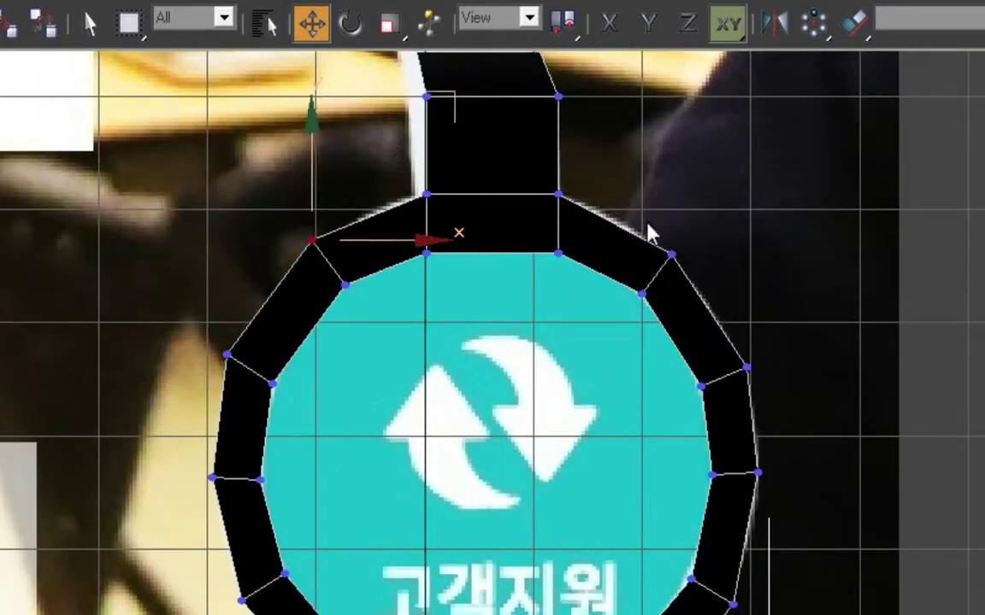
pyautogui.click(671, 253)
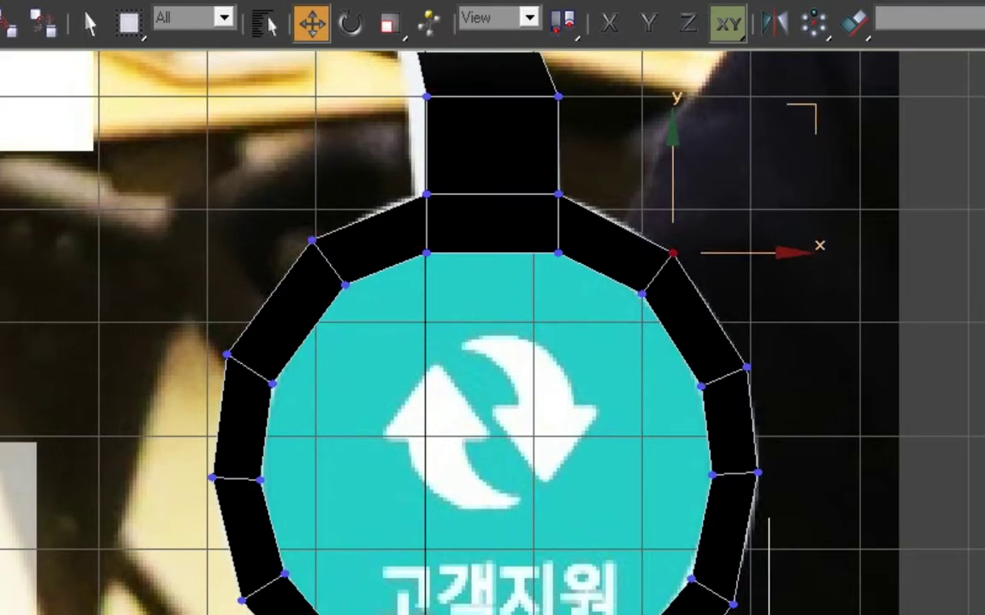
# - Raise the left end's outer vertex slightly and shift its inner vertex outward, making the end edge vertical
pyautogui.click(424, 614)
pyautogui.moveTo(425, 593); pyautogui.dragTo(423, 614)
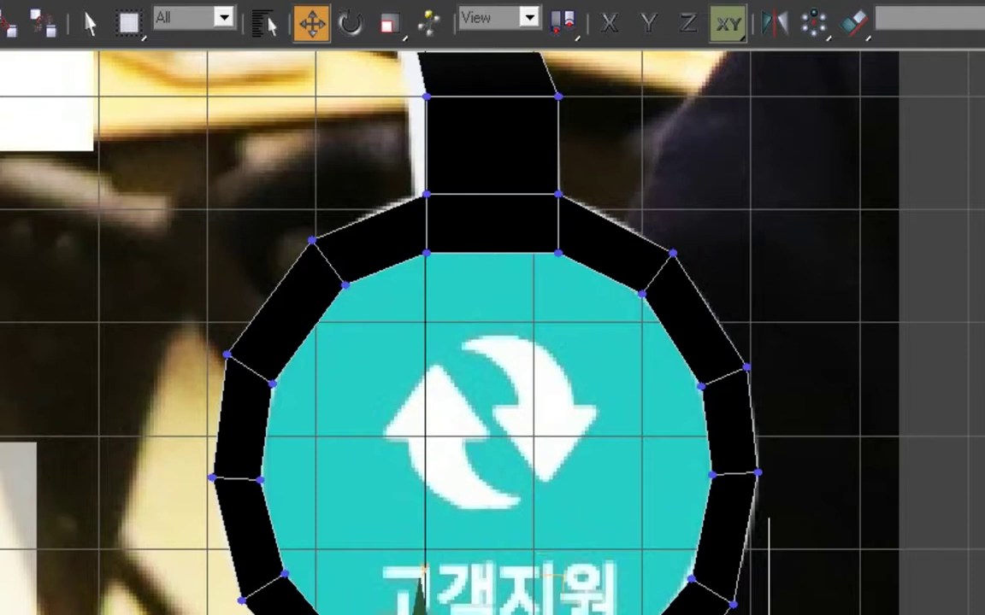
pyautogui.click(423, 614)
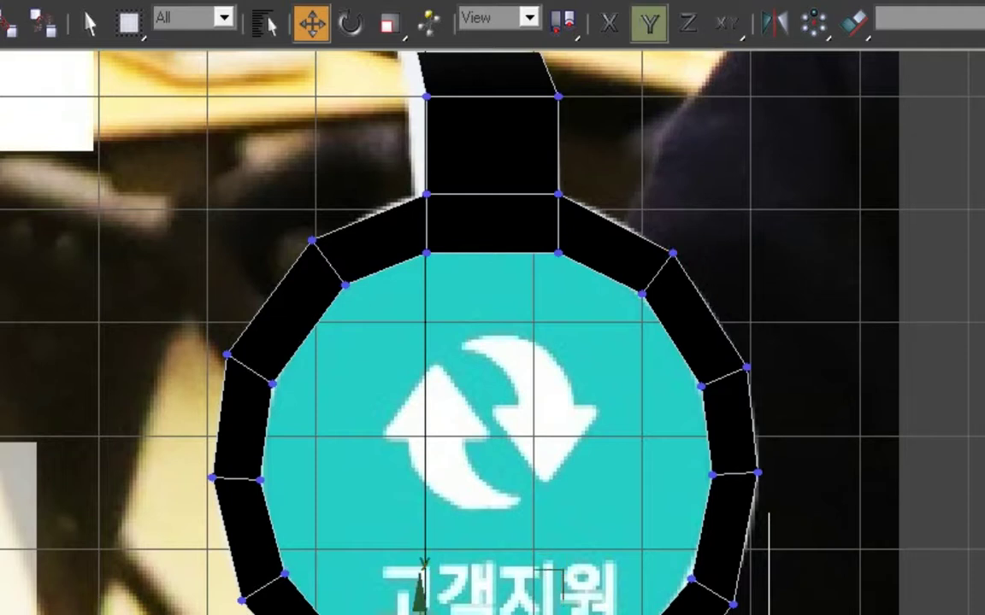
pyautogui.press('F5')
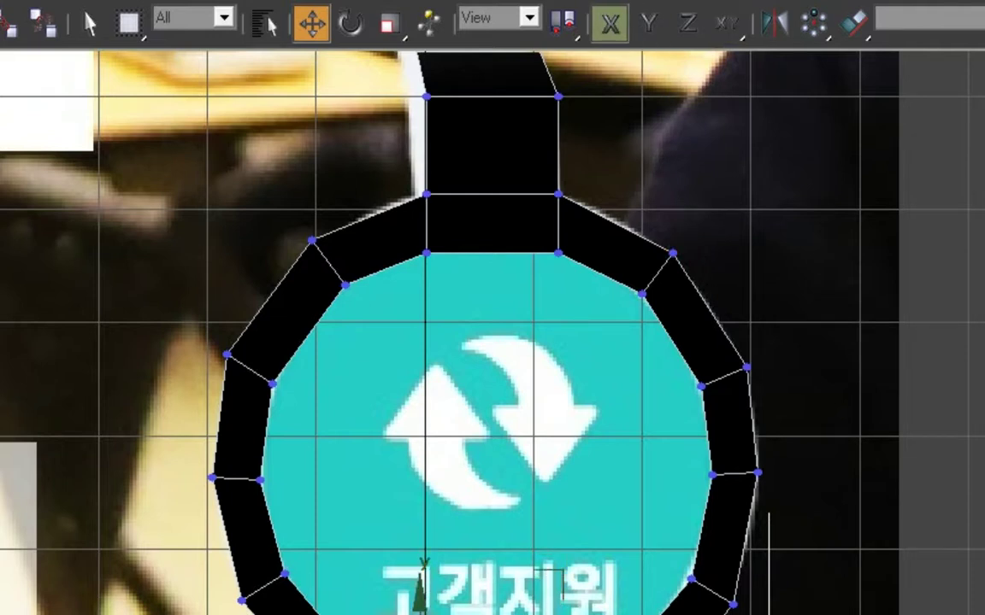
pyautogui.scroll(-2, 501, 610)
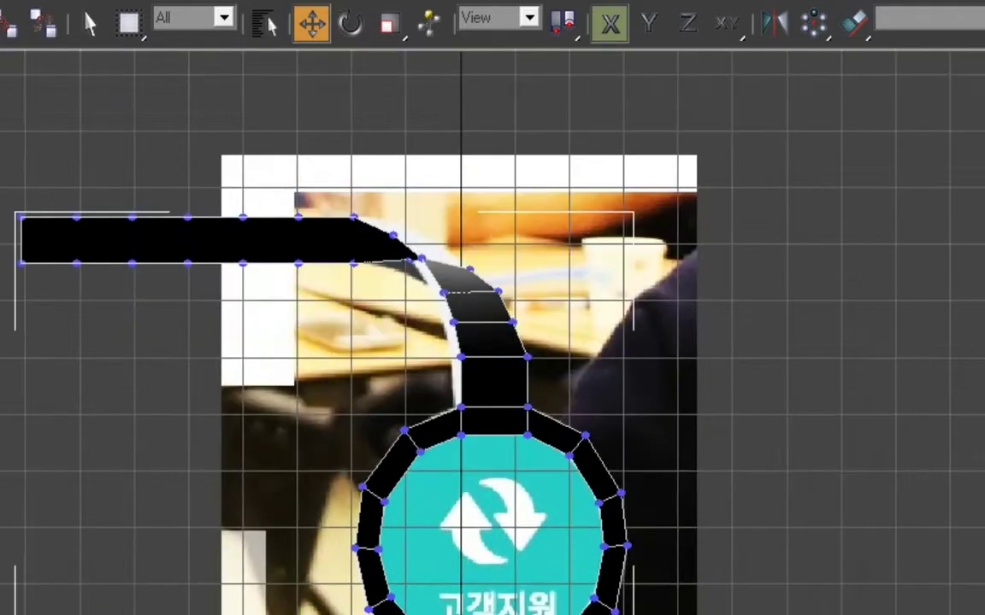
pyautogui.scroll(1, 484, 610)
pyautogui.scroll(4, 461, 598)
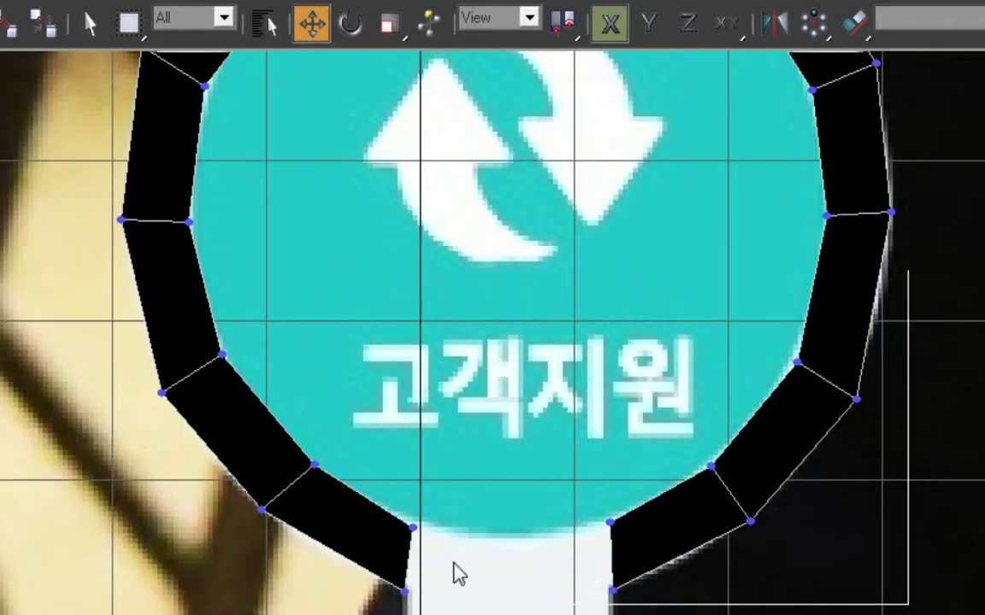
pyautogui.moveTo(403, 519); pyautogui.dragTo(402, 513)
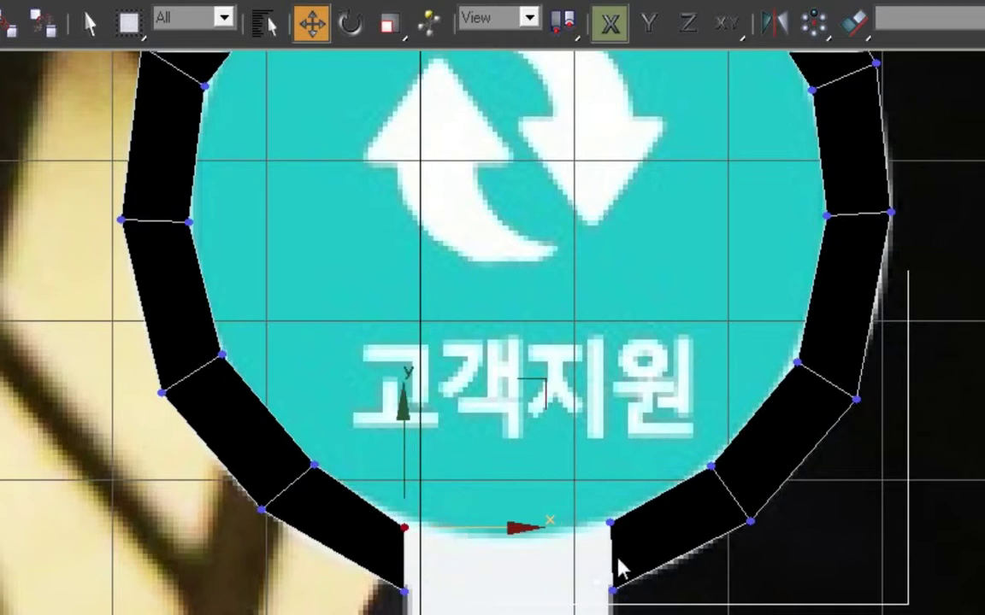
# - Extrude the right end edge across the bottom gap and target-weld its two vertices onto the left end's vertices to close the ring
pyautogui.press('2')
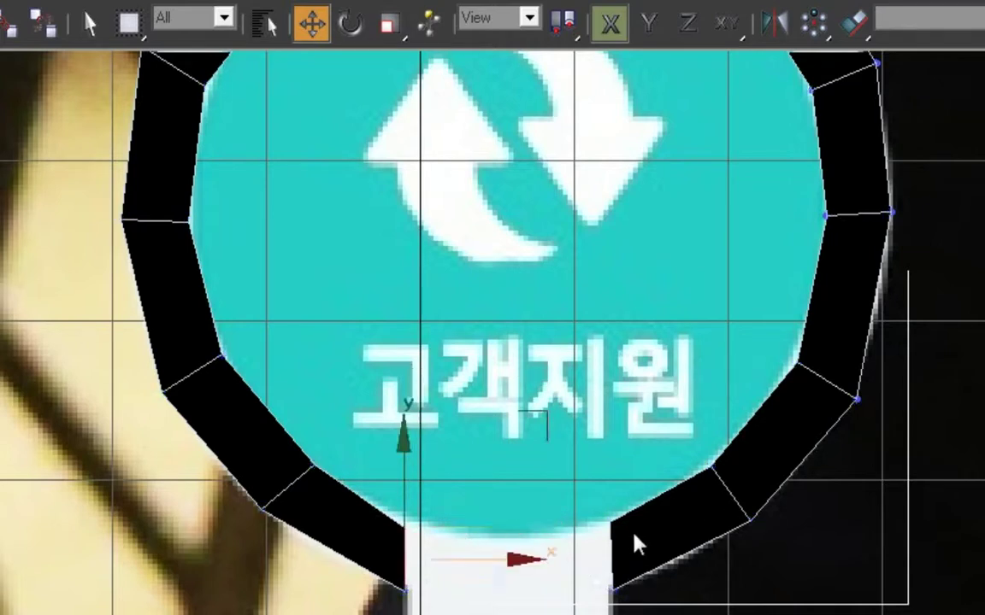
pyautogui.click(614, 554)
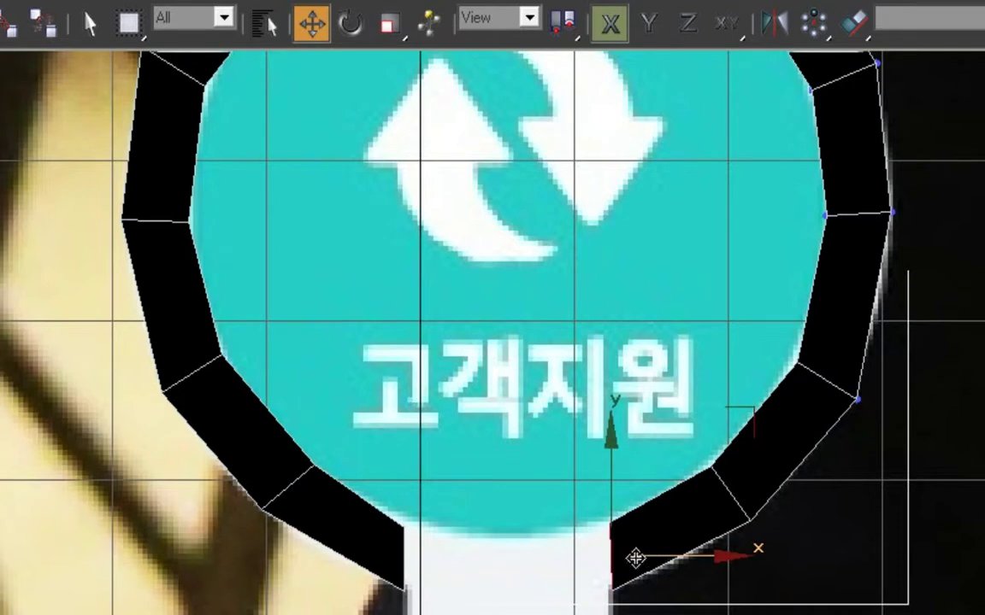
pyautogui.keyDown('shift'); pyautogui.moveTo(635, 559); pyautogui.dragTo(418, 563); pyautogui.keyUp('shift')
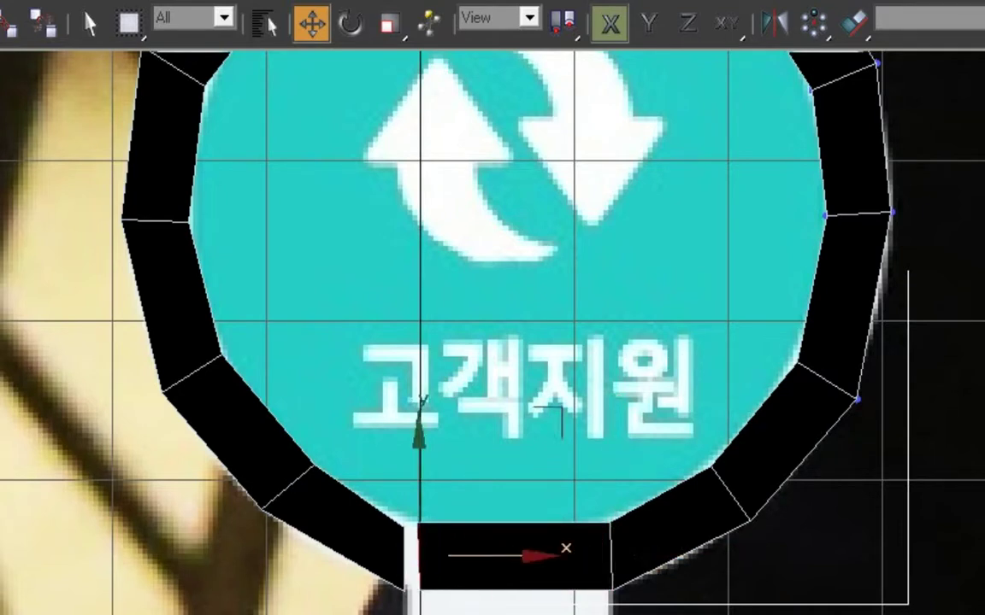
pyautogui.press('1')
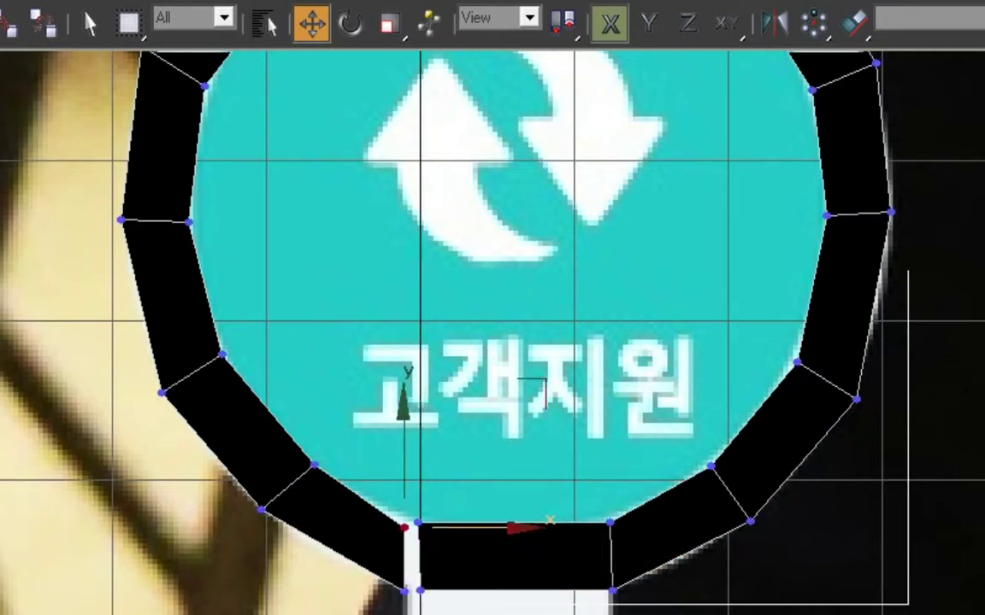
pyautogui.hotkey('alt', 'w')
pyautogui.moveTo(418, 522); pyautogui.dragTo(407, 530)
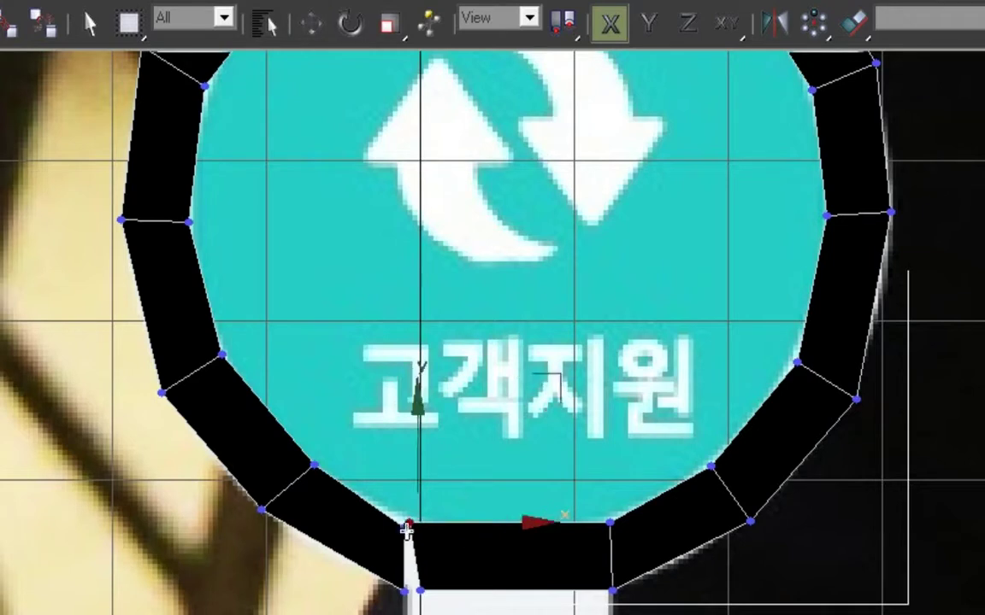
pyautogui.click(415, 589)
pyautogui.click(403, 589)
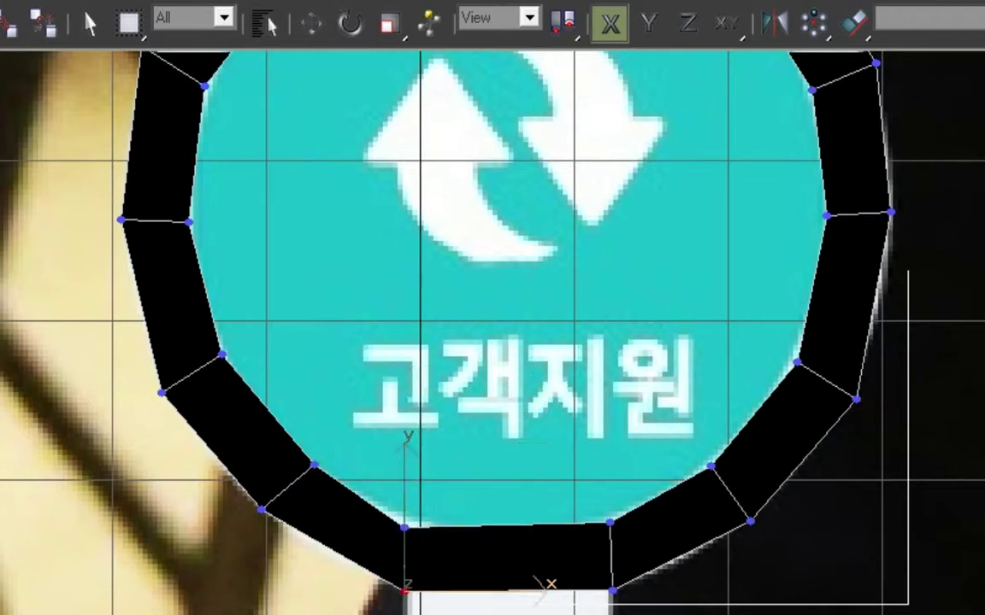
# - Extrude the ring's bottom edge straight down over the white connector to the rim of the red circle
pyautogui.moveTo(598, 439); pyautogui.dragTo(637, 174, button='middle')
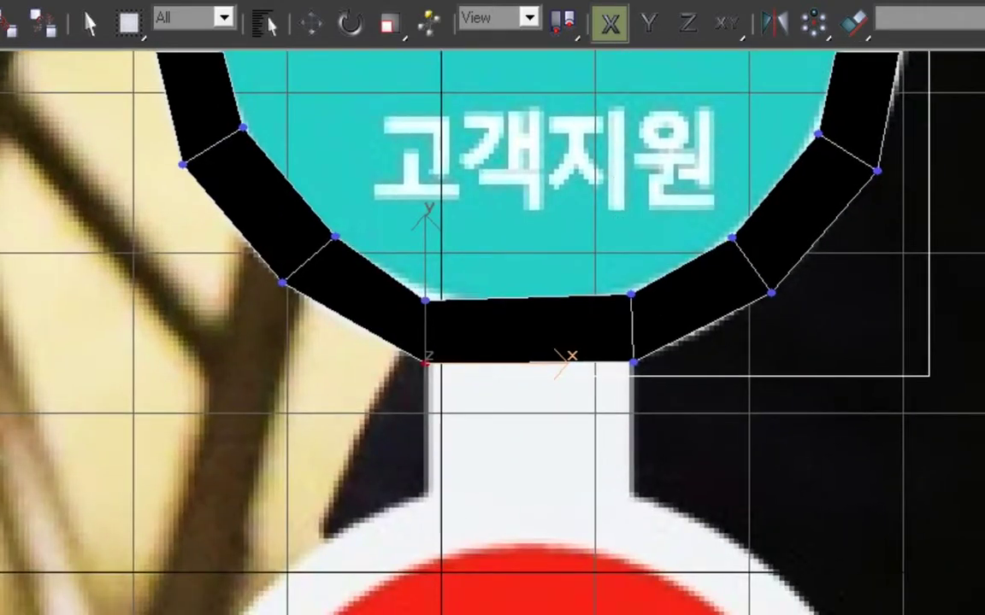
pyautogui.press('2')
pyautogui.press('w')
pyautogui.click(549, 362)
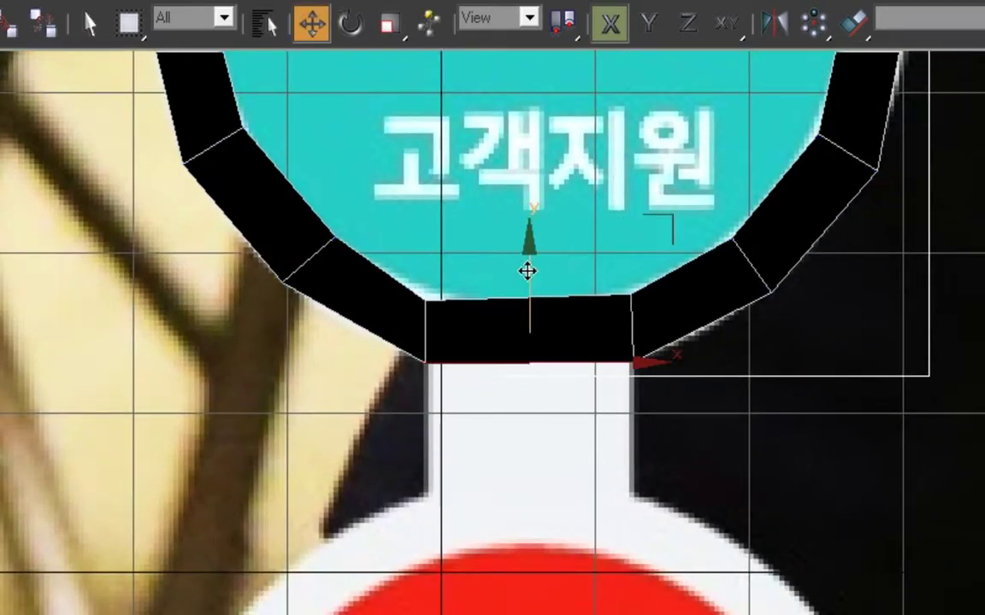
pyautogui.keyDown('shift'); pyautogui.moveTo(527, 272); pyautogui.dragTo(533, 399); pyautogui.keyUp('shift')
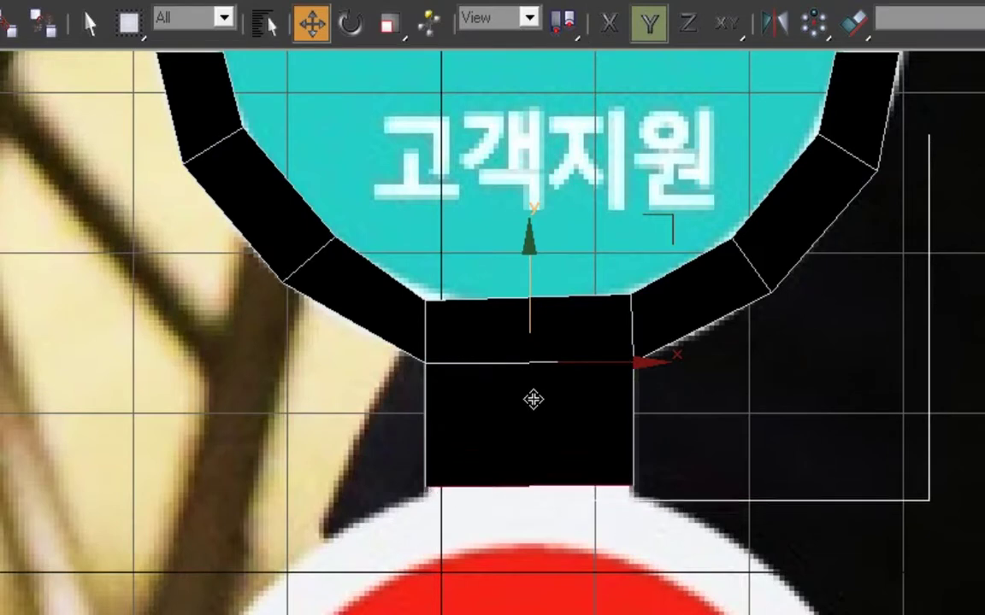
pyautogui.scroll(-4, 607, 475)
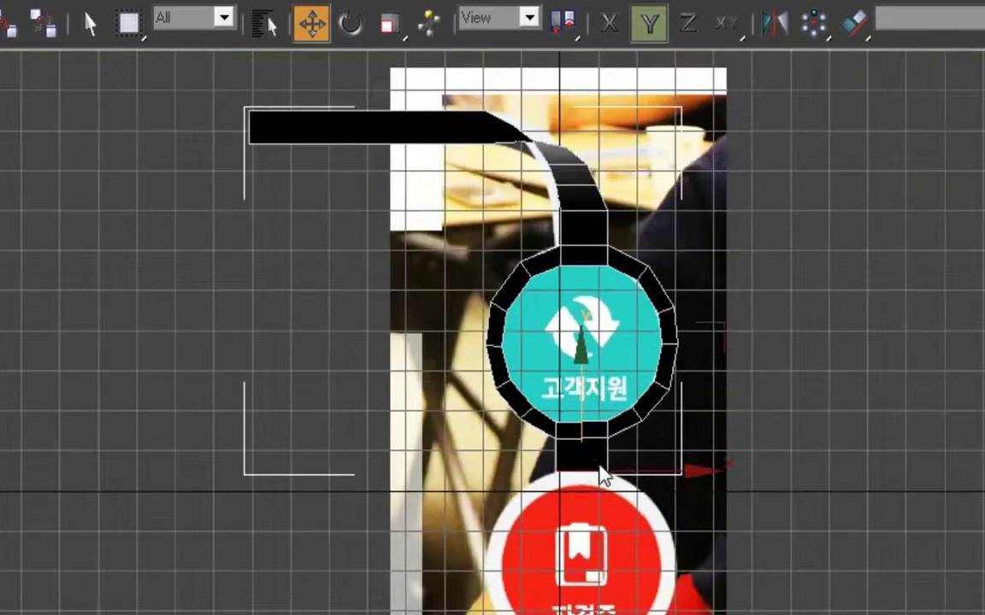
# - Apply mesh smoothing twice to the whole band so the ring and its connectors become rounded
pyautogui.scroll(4, 527, 325)
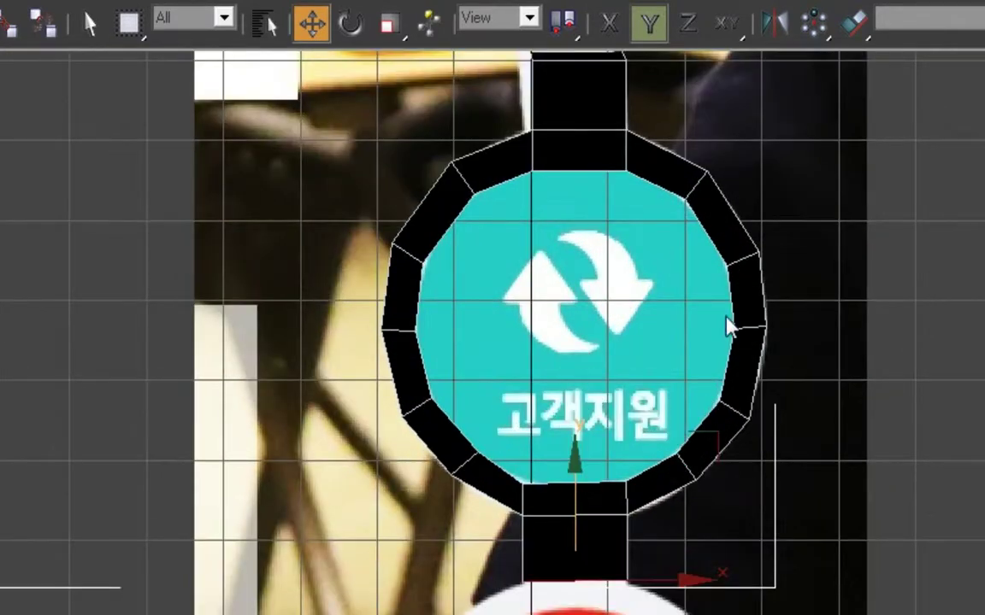
pyautogui.press('2')
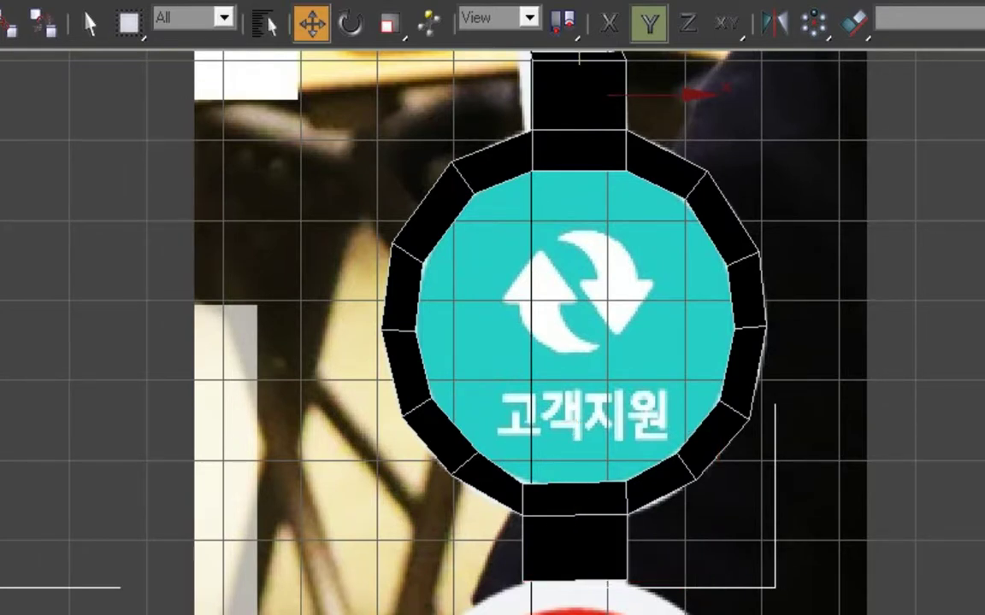
pyautogui.hotkey('ctrl', 'm')
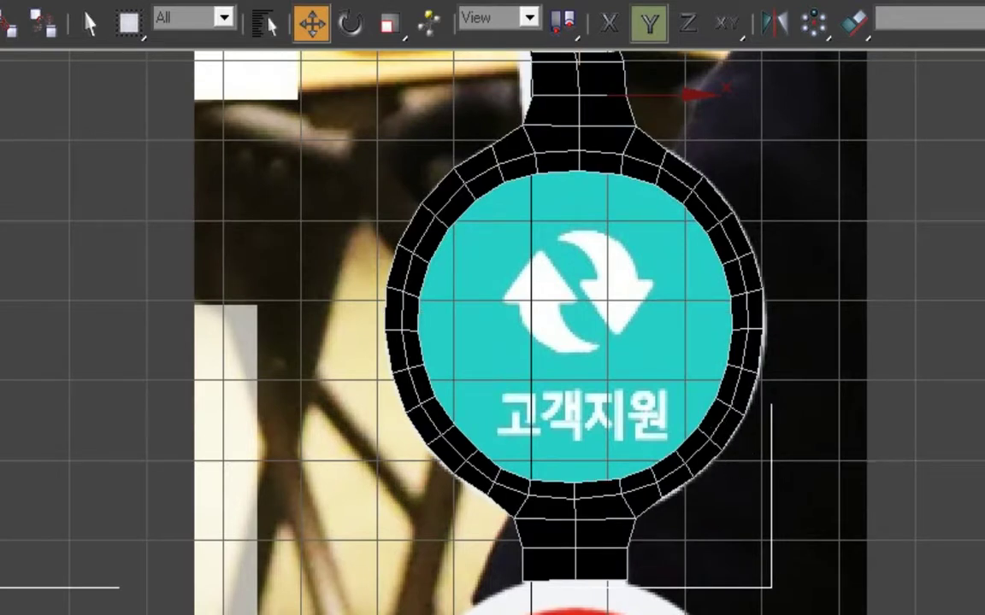
pyautogui.hotkey('ctrl', 'm')
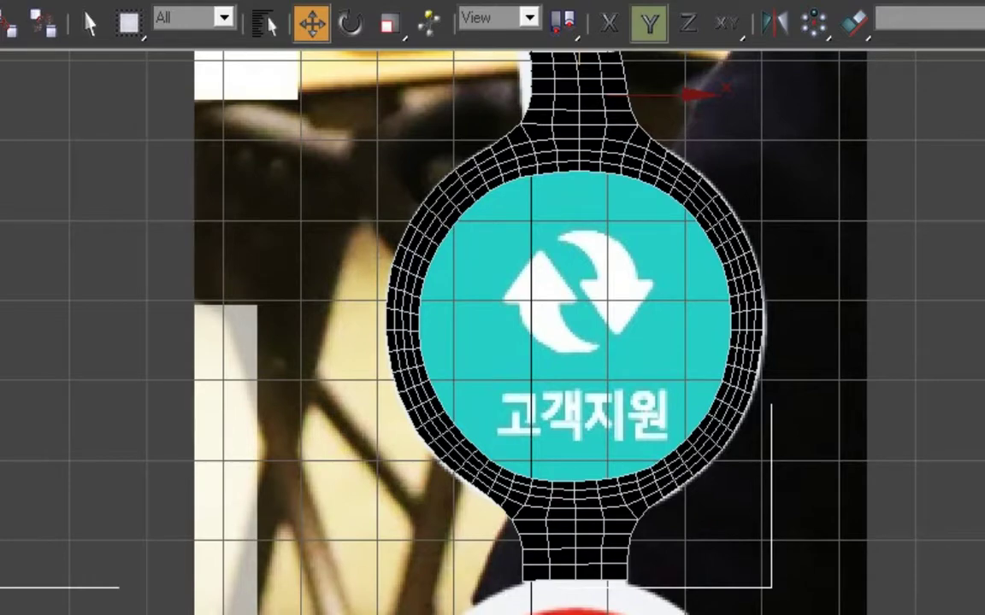
# - Examine the smoothed band and ring in perspective, checking the bend and the connectors above and below the ring
pyautogui.hotkey('ctrl', 'r')
pyautogui.moveTo(565, 439); pyautogui.dragTo(624, 446)
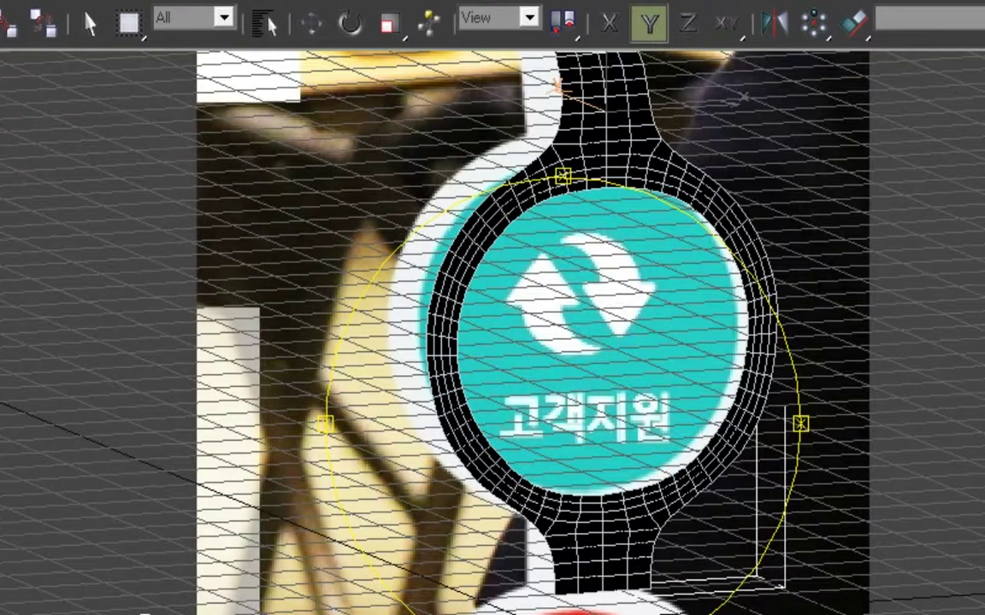
pyautogui.hotkey('alt', 'w')
pyautogui.click(902, 555)
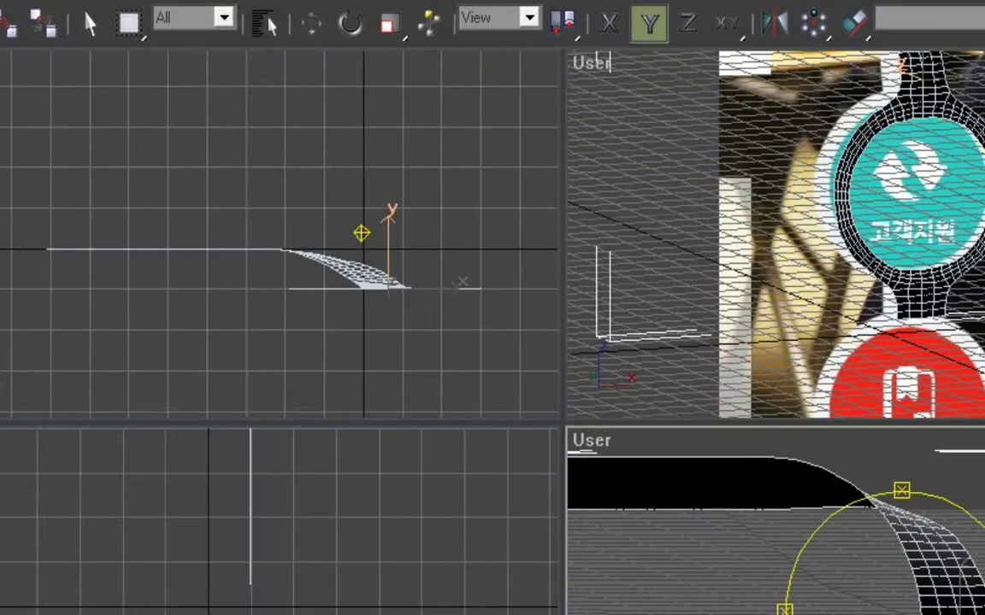
pyautogui.hotkey('alt', 'w')
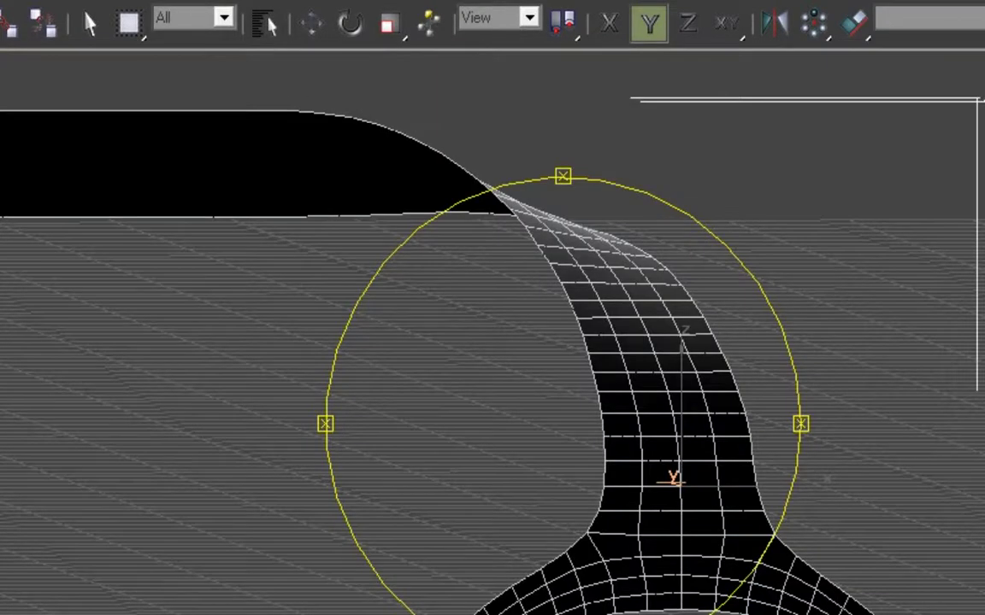
pyautogui.hotkey('ctrl', 'p')
pyautogui.moveTo(714, 409); pyautogui.dragTo(653, 169)
pyautogui.scroll(-5, 688, 278)
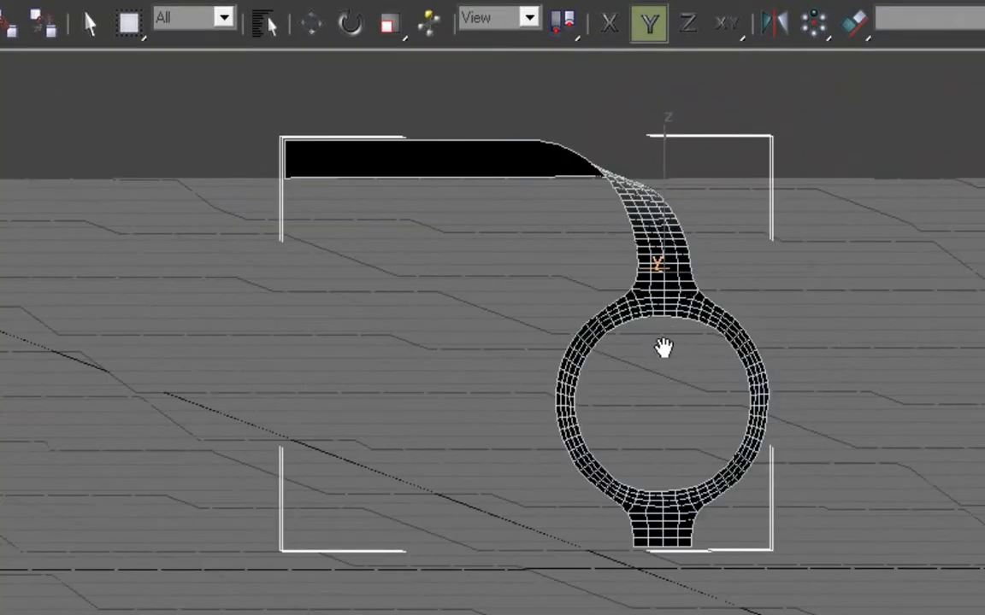
pyautogui.scroll(2, 663, 347)
pyautogui.moveTo(659, 371); pyautogui.dragTo(632, 352)
pyautogui.scroll(-2, 632, 352)
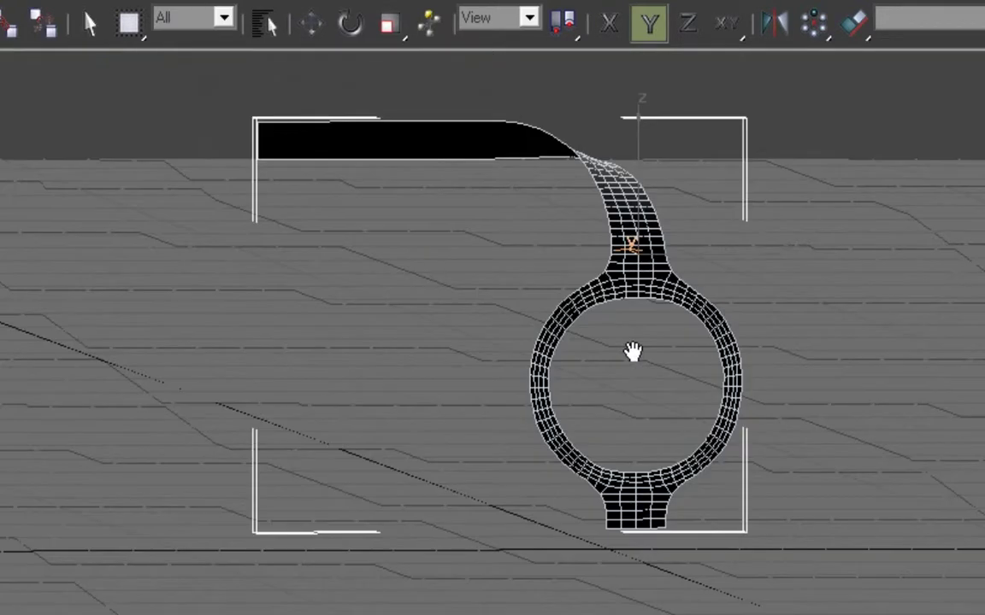
pyautogui.scroll(2, 609, 242)
pyautogui.scroll(-4, 610, 257)
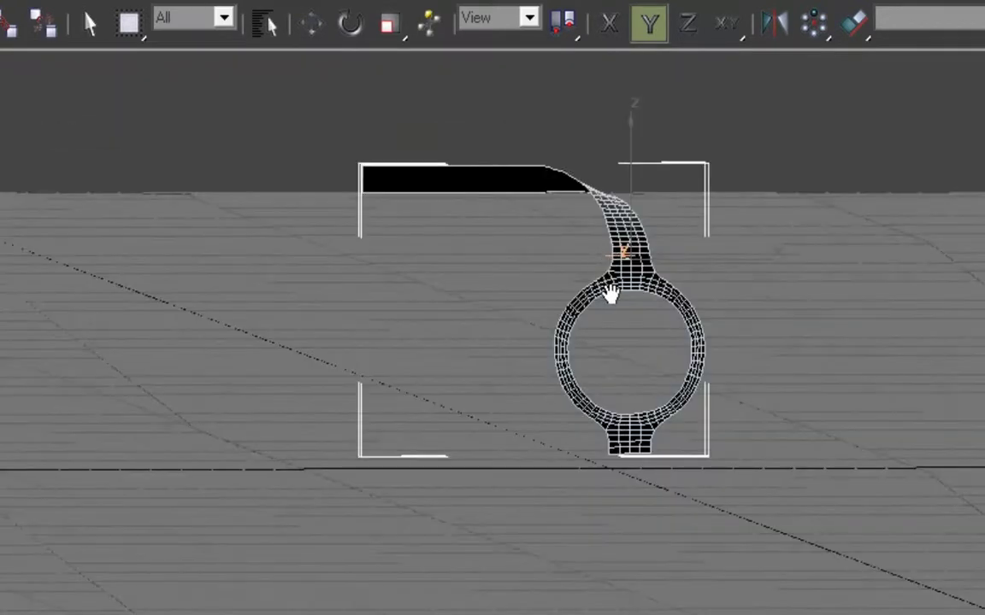
pyautogui.scroll(2, 609, 293)
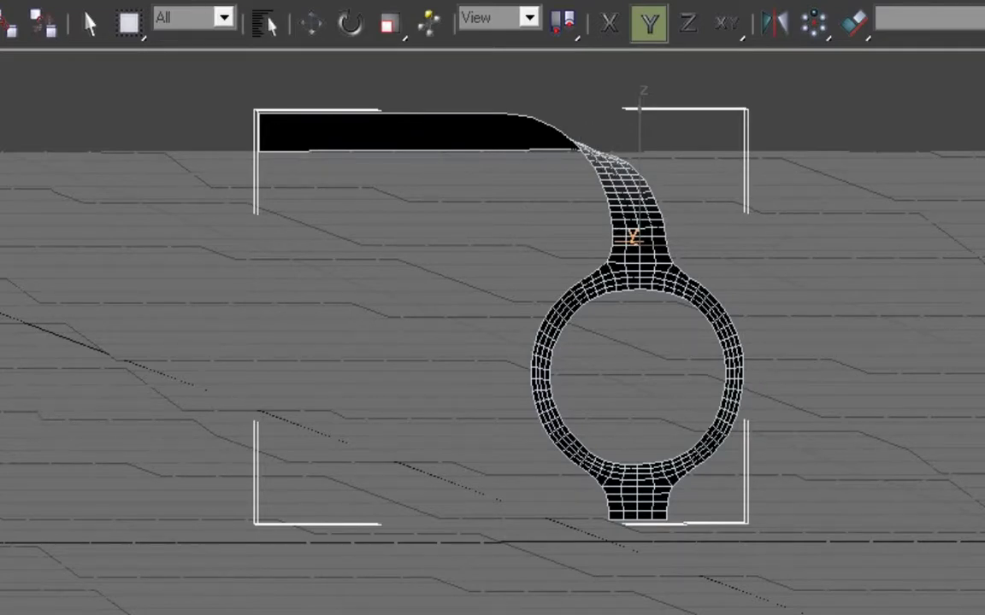
# - Undo the band's smoothing and, in side view, shift the bend's three lower vertex pairs slightly in negative Y
pyautogui.keyDown('alt'); pyautogui.moveTo(710, 412); pyautogui.dragTo(580, 139, button='middle'); pyautogui.keyUp('alt')
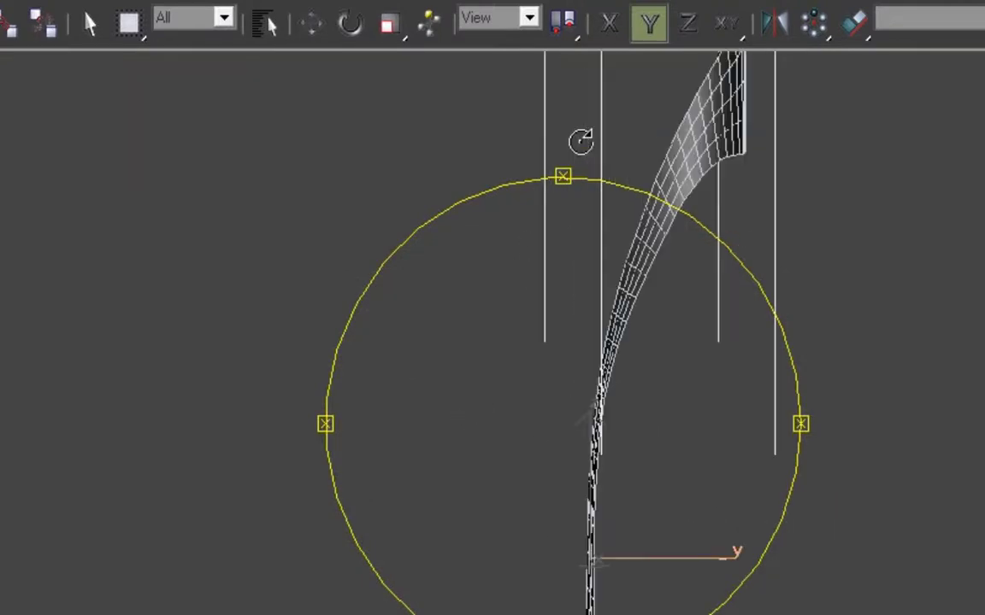
pyautogui.keyDown('alt'); pyautogui.moveTo(582, 183); pyautogui.dragTo(598, 317, button='middle'); pyautogui.keyUp('alt')
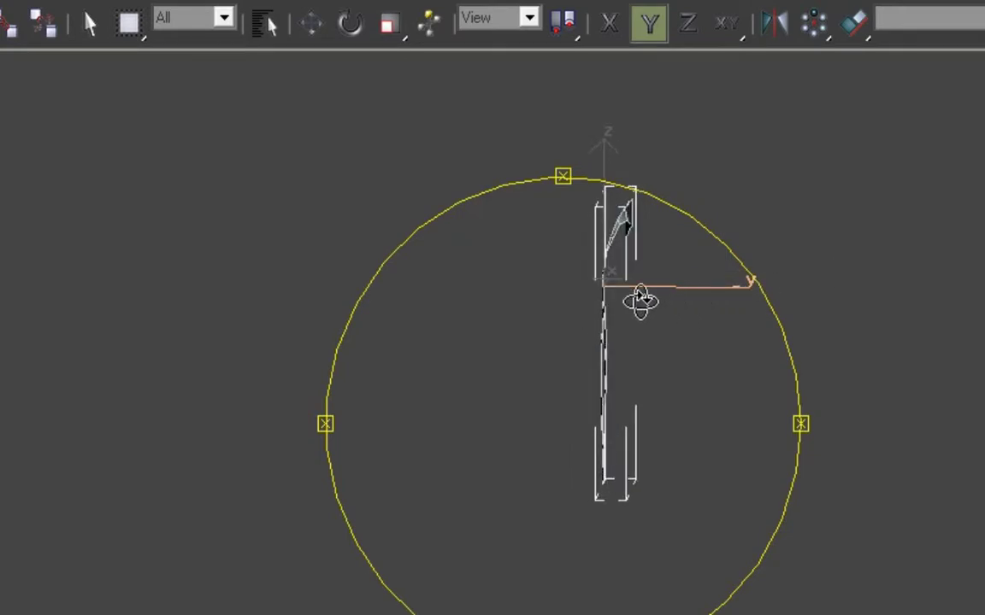
pyautogui.keyDown('alt'); pyautogui.moveTo(625, 233); pyautogui.dragTo(622, 256, button='middle'); pyautogui.keyUp('alt')
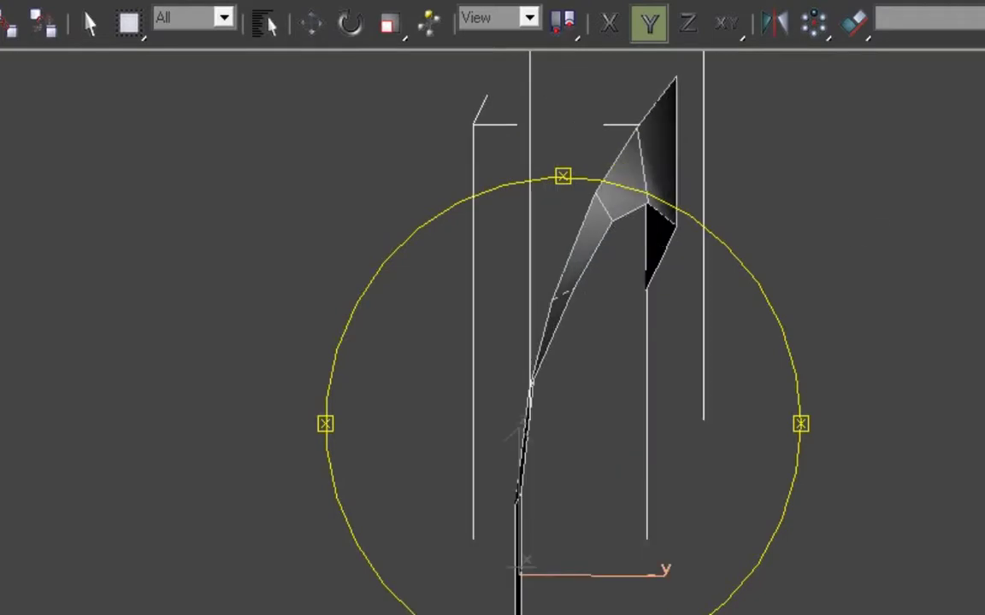
pyautogui.press('w')
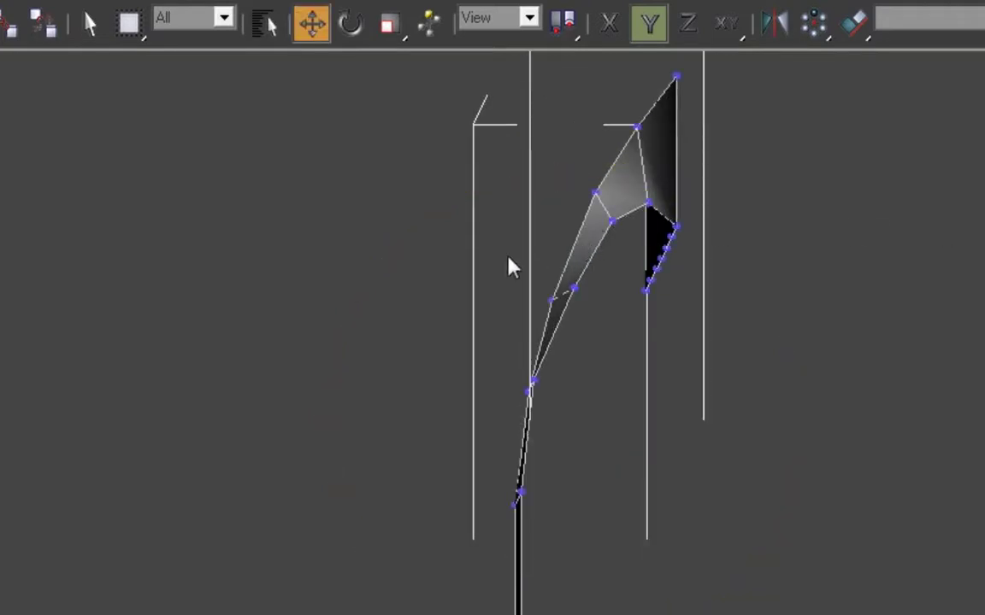
pyautogui.moveTo(500, 184); pyautogui.dragTo(620, 412)
pyautogui.moveTo(623, 296); pyautogui.dragTo(615, 293)
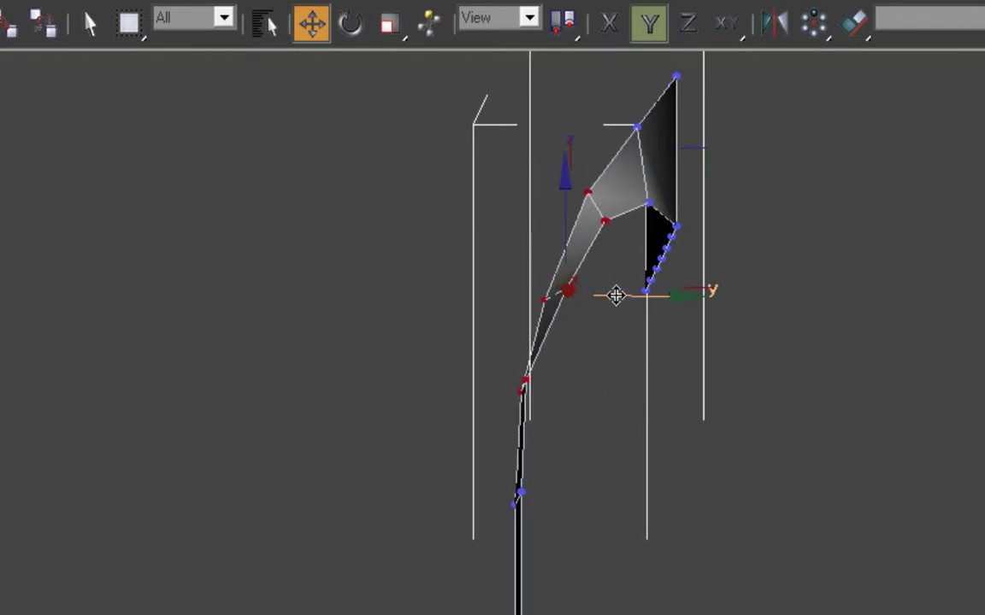
# - Refine the bend's side curve by moving the middle vertex pair slightly outward and up, and raising the pair above it along Z
pyautogui.moveTo(531, 264); pyautogui.dragTo(614, 335)
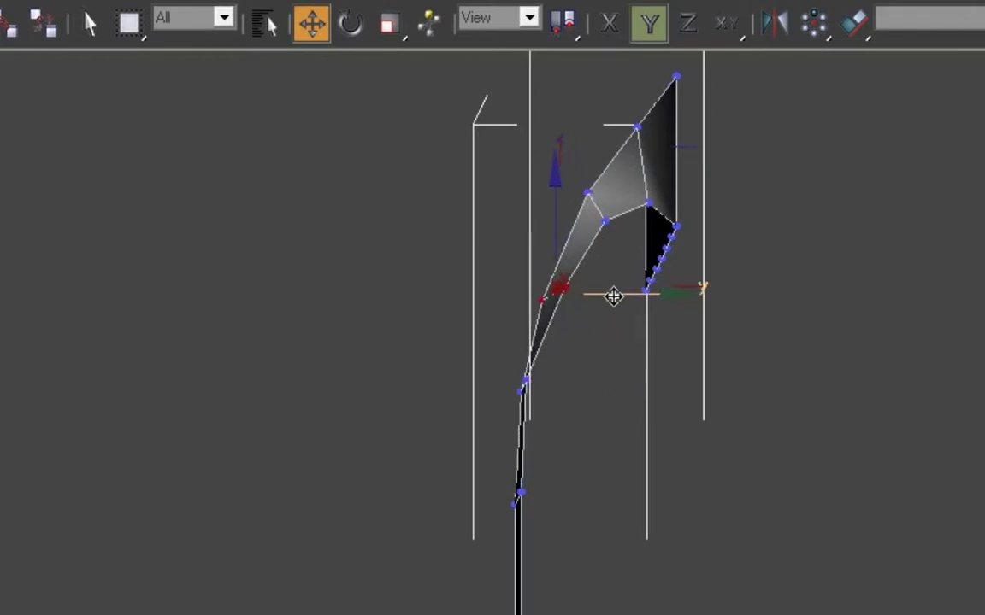
pyautogui.moveTo(554, 246); pyautogui.dragTo(614, 224)
pyautogui.moveTo(596, 162); pyautogui.dragTo(590, 151)
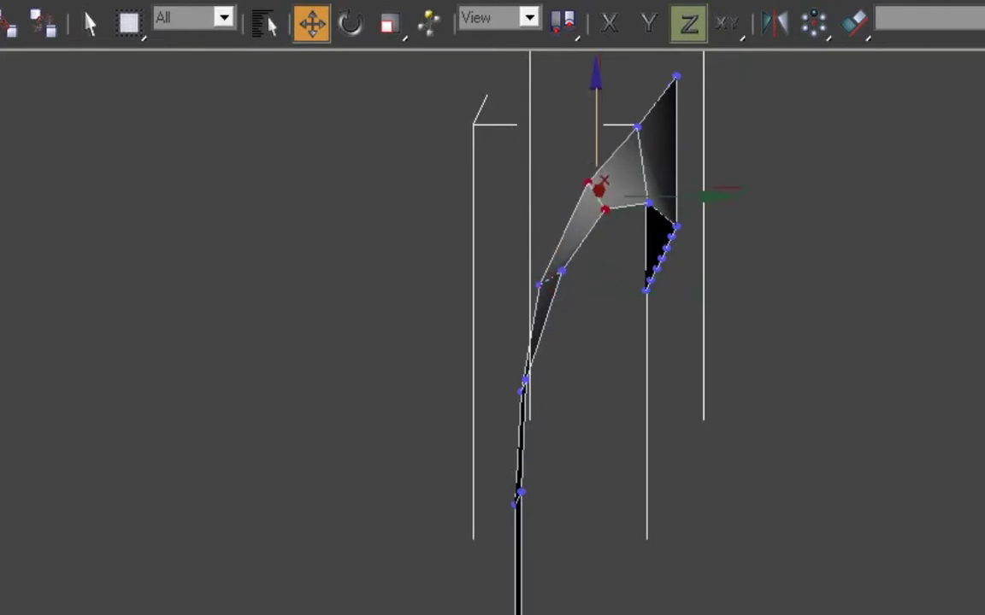
# - Reapply subdivision smoothing to the reshaped band and return to vertex editing
pyautogui.press('1')
pyautogui.hotkey('ctrl', 'q')
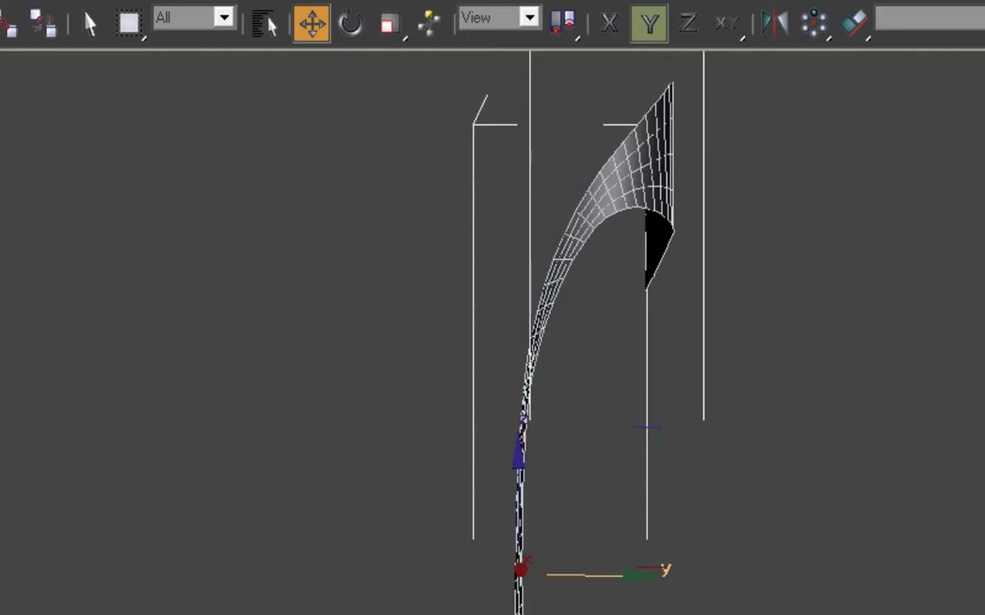
pyautogui.press('1')
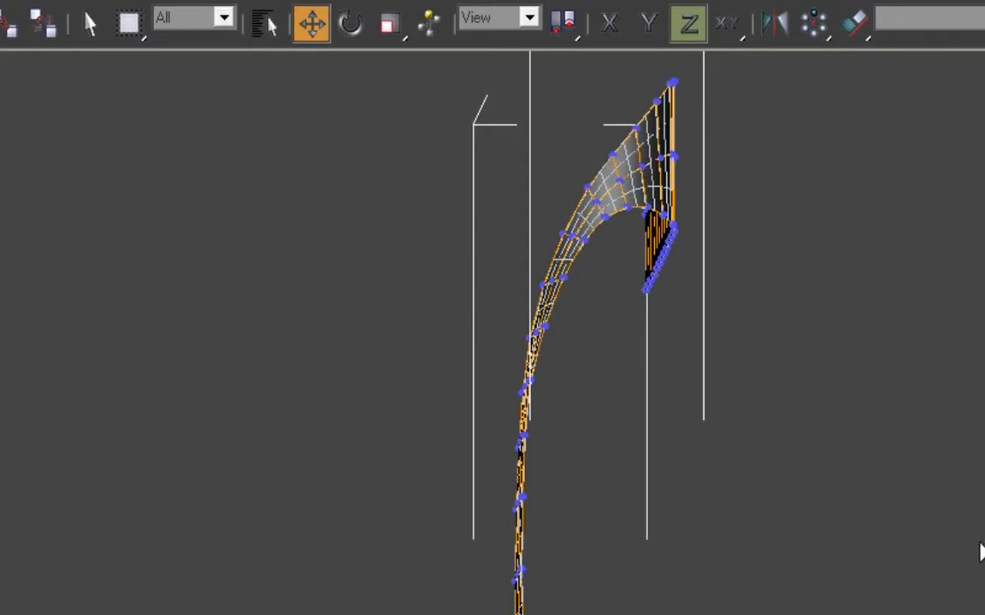
# - Examine the re-smoothed band from the front, checking the twisted bend, the ring and the lower connector
pyautogui.hotkey('ctrl', 'r')
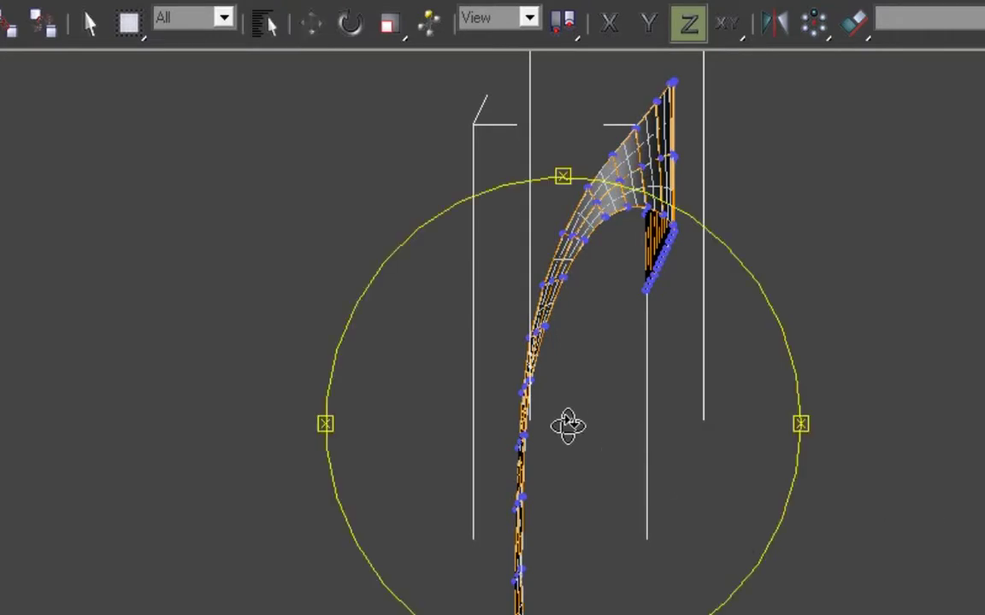
pyautogui.moveTo(566, 424); pyautogui.dragTo(561, 393)
pyautogui.scroll(-3, 558, 386)
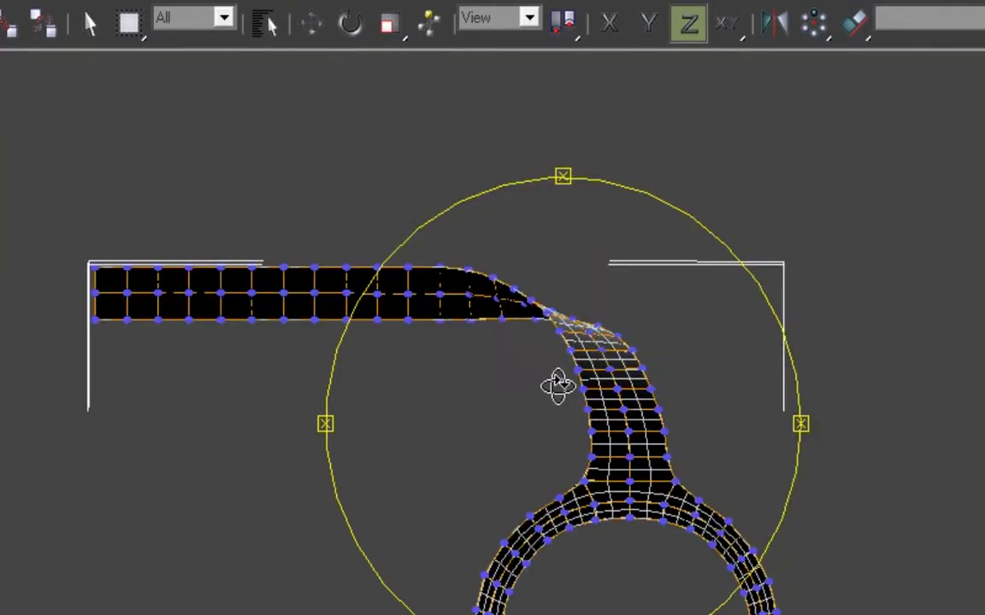
pyautogui.scroll(2, 565, 388)
pyautogui.scroll(-2, 572, 389)
pyautogui.scroll(1, 556, 448)
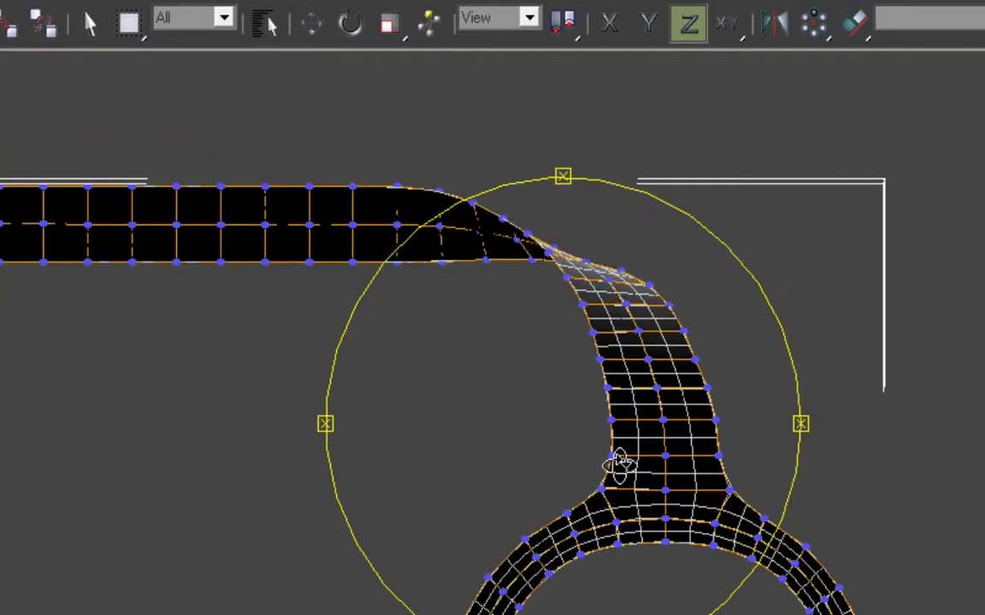
pyautogui.scroll(2, 617, 466)
pyautogui.scroll(-3, 630, 442)
pyautogui.moveTo(554, 442); pyautogui.dragTo(574, 448)
pyautogui.scroll(-3, 566, 398)
pyautogui.scroll(2, 609, 511)
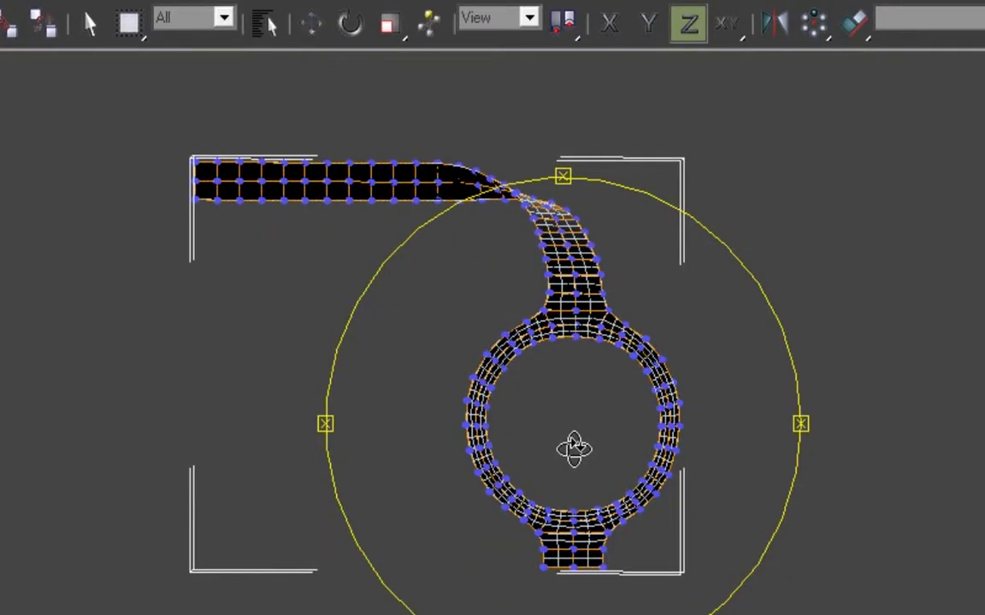